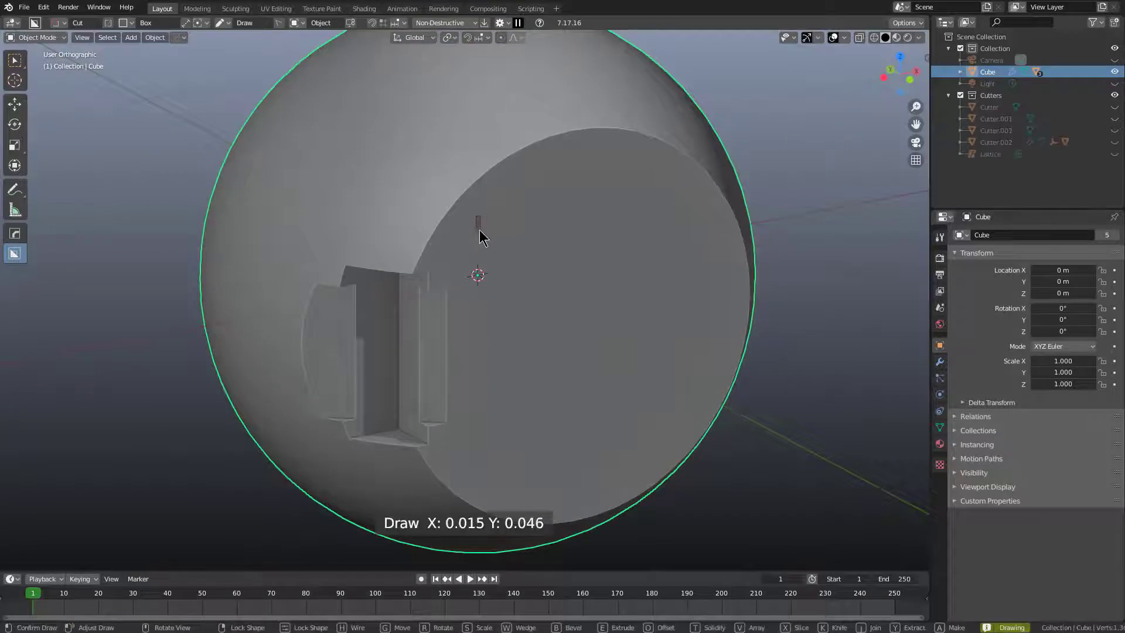
Step: Cut four small vertical slots of about 0.015 by 0.046 into the sphere's flat circular face, reusing the first slot's shape for the others
click(482, 238)
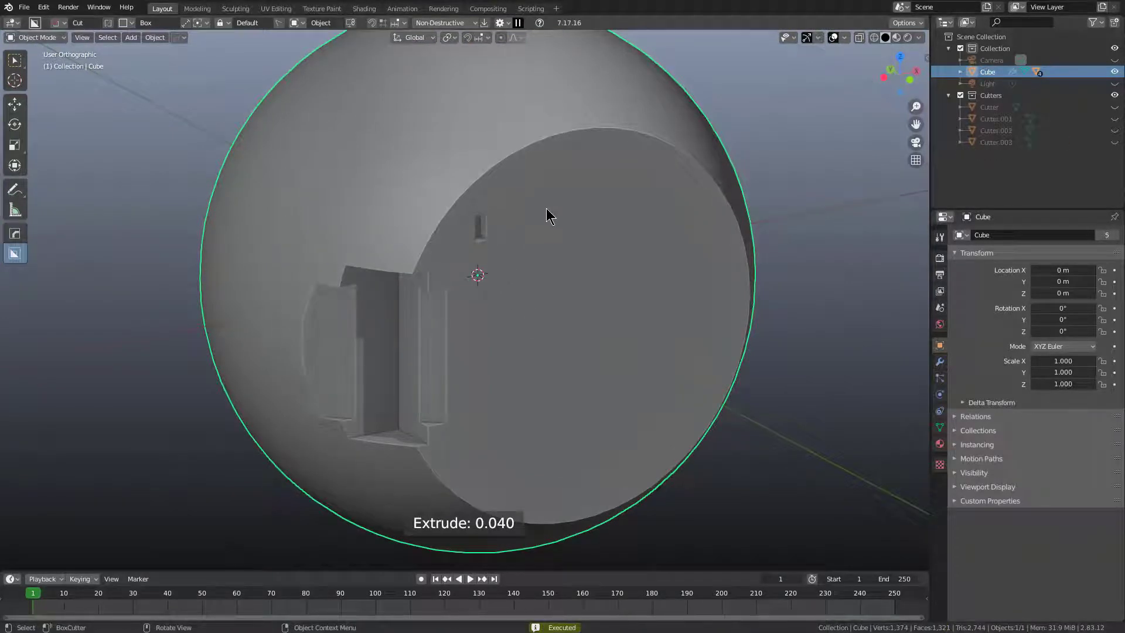
ctrl+click(549, 174)
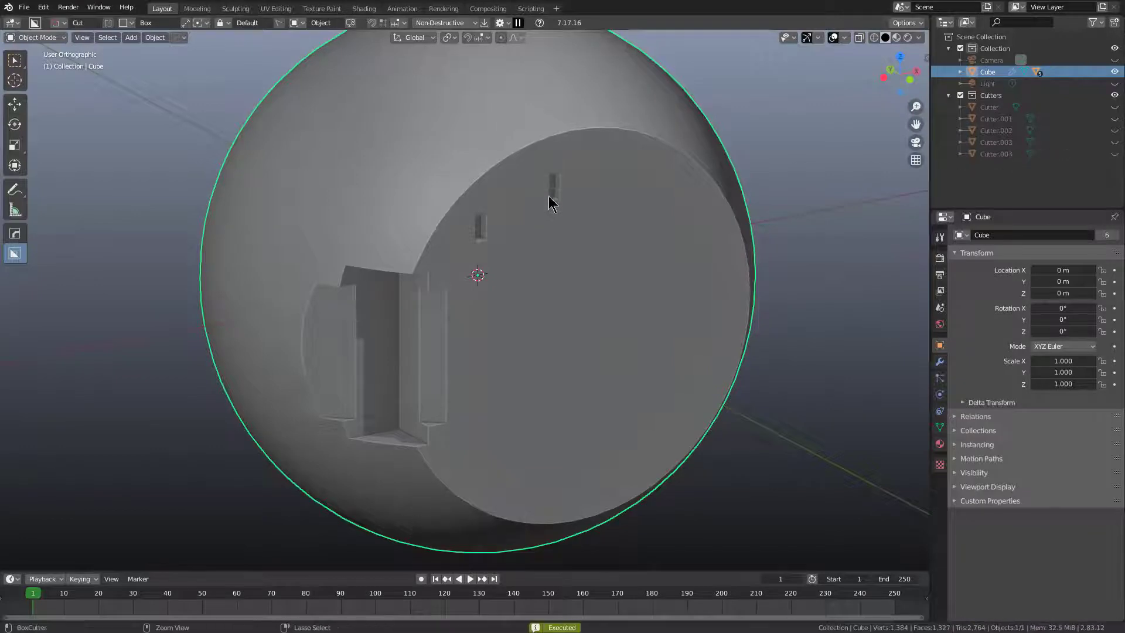
ctrl+click(540, 284)
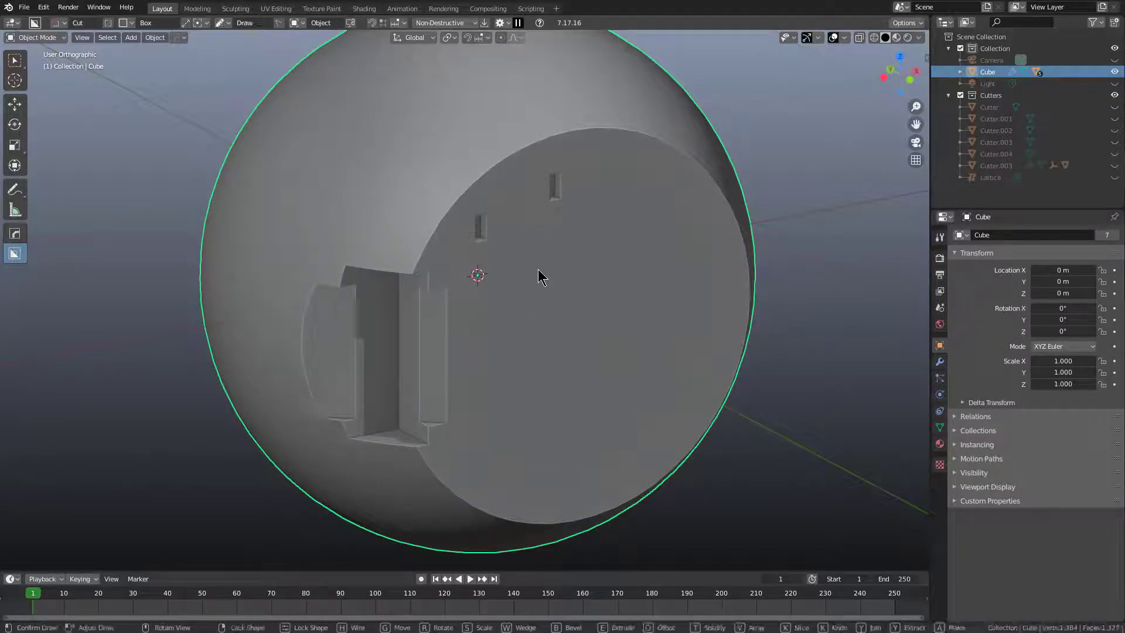
click(489, 350)
Step: Cut a tiny horizontal notch into the lower part of the circular face and repeat it at several spots around the slots
drag(565, 399, 564, 394)
click(549, 388)
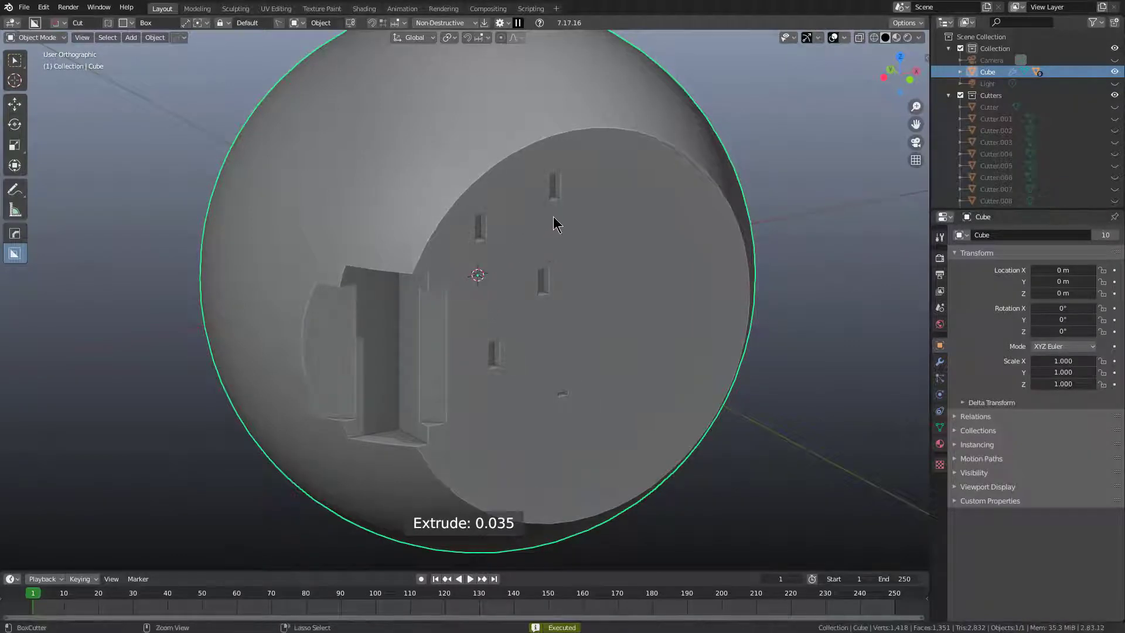
drag(487, 402, 484, 406)
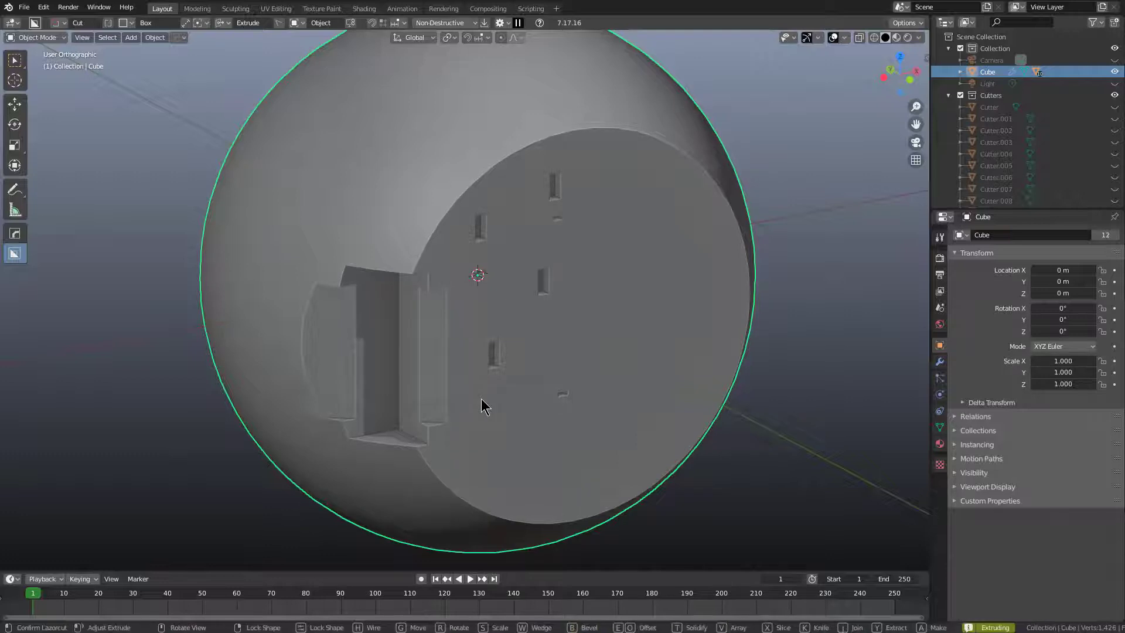
click(481, 400)
drag(458, 446, 466, 450)
click(466, 449)
shift+middle_drag(512, 432, 525, 379)
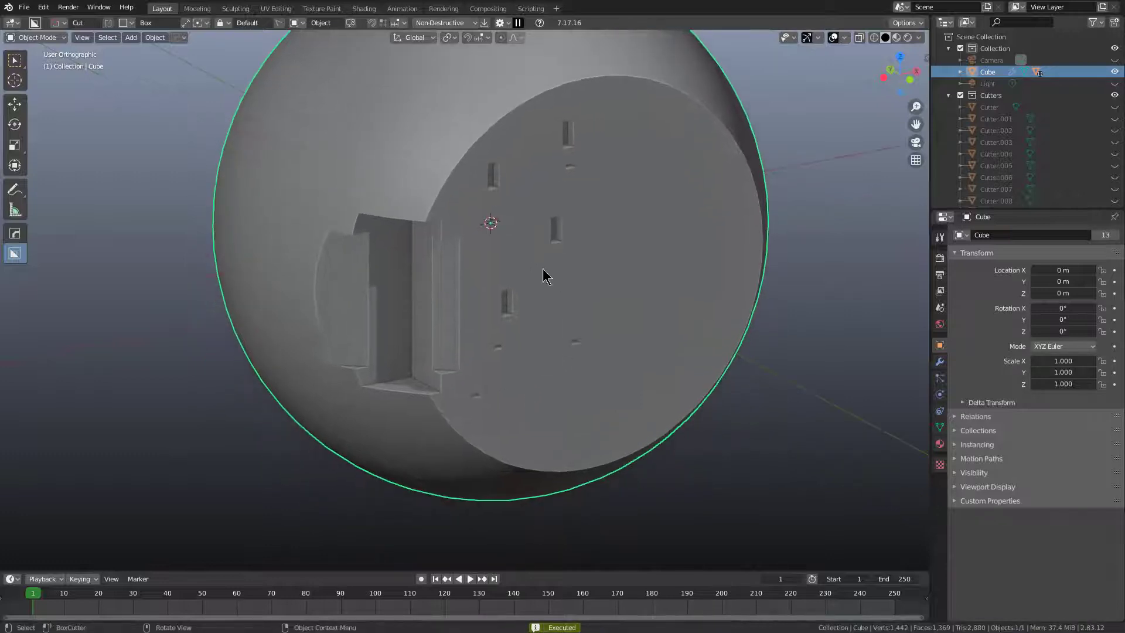
shift+middle_drag(540, 244, 514, 279)
scroll(512, 274, down, 2)
scroll(511, 271, up, 1)
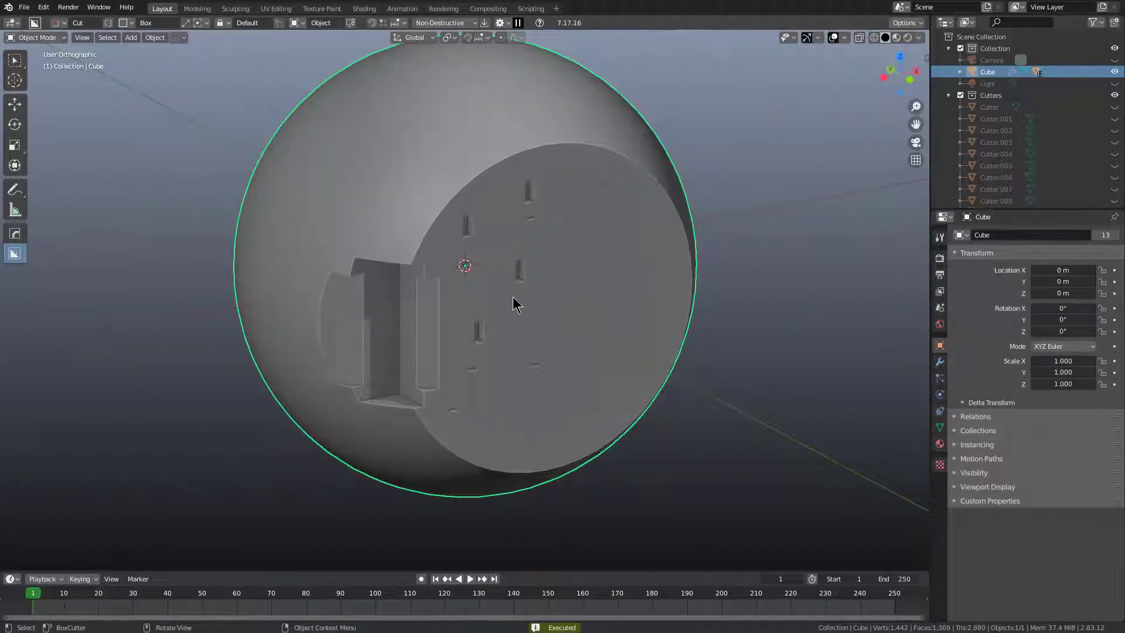
Step: Start a new file and discard the unsaved changes to the current one
key(ctrl+n)
click(513, 297)
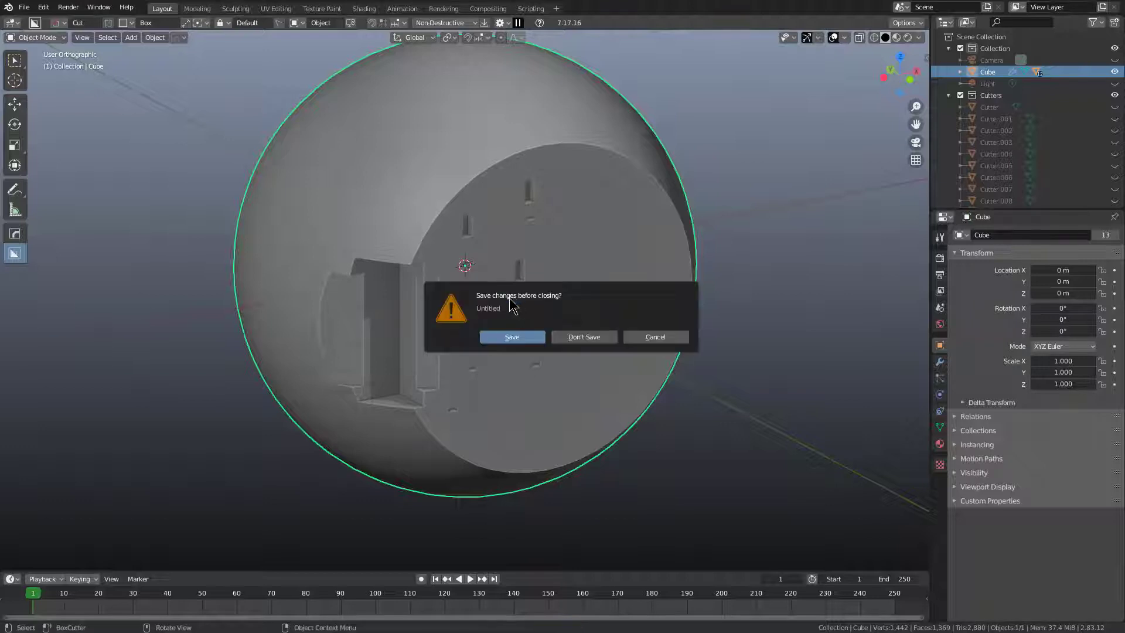
click(565, 338)
Step: In the right orthographic view, draw a stepped ten-point Ngon cutter, about 0.67 by 1.48, overlapping the cube's side edge
middle_drag(557, 301, 493, 249)
scroll(454, 257, up, 3)
key(d)
key(d)
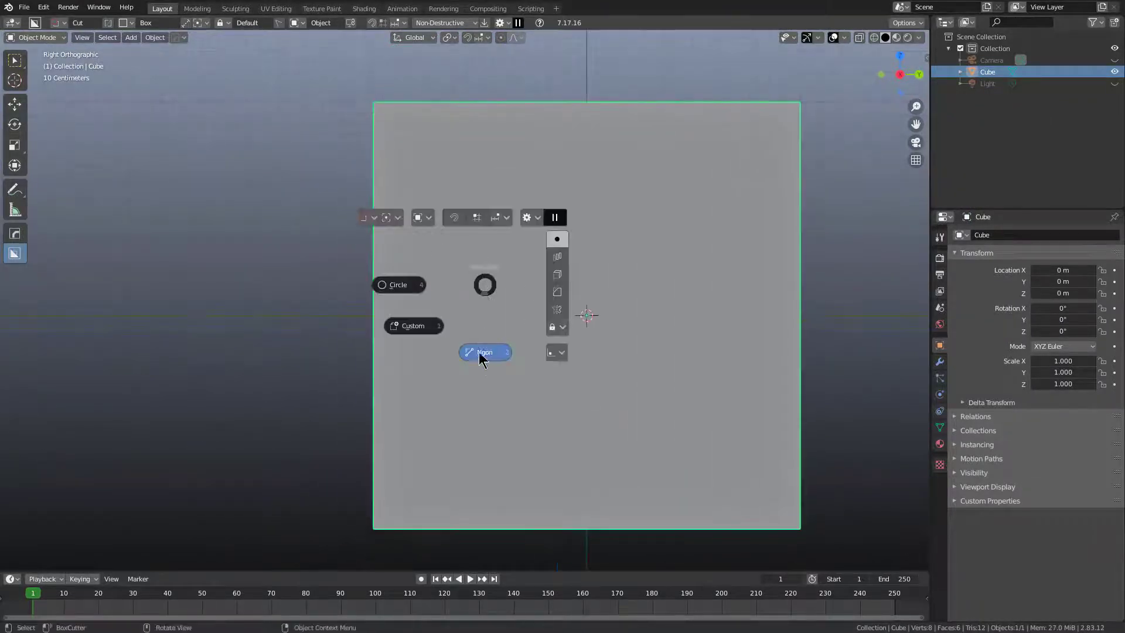
click(481, 355)
click(338, 130)
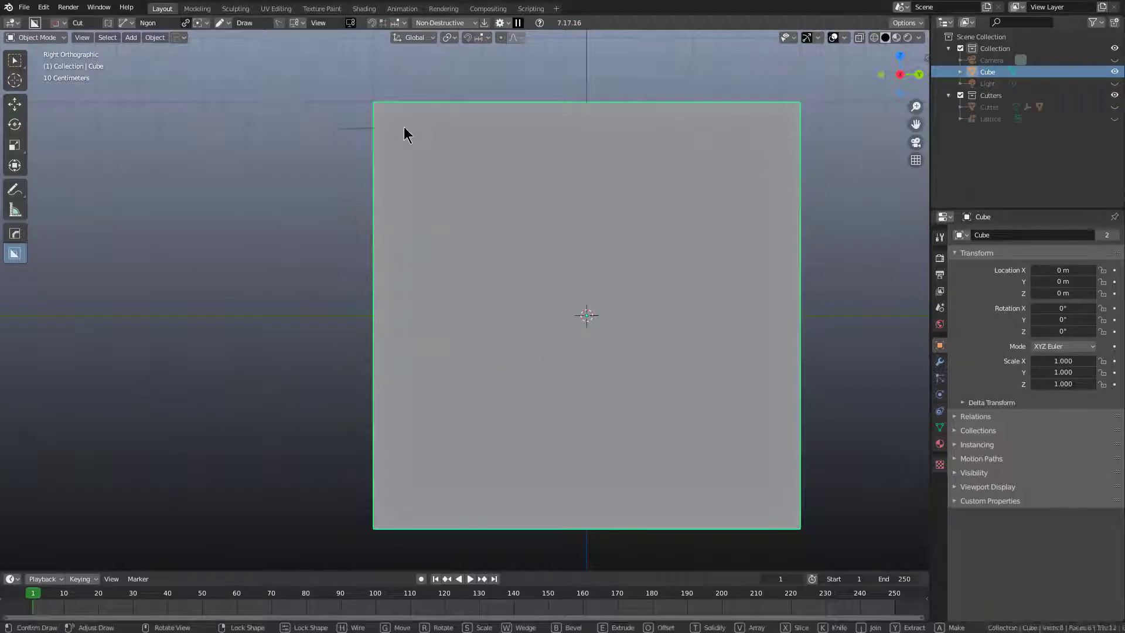
click(443, 130)
click(455, 152)
click(455, 232)
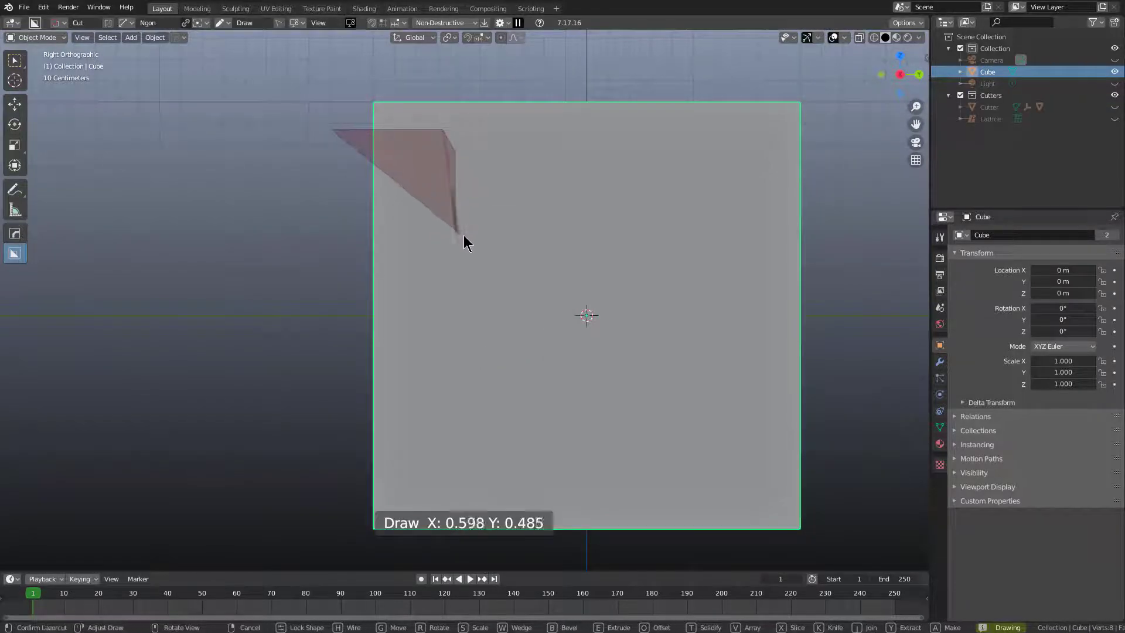
click(474, 244)
click(475, 351)
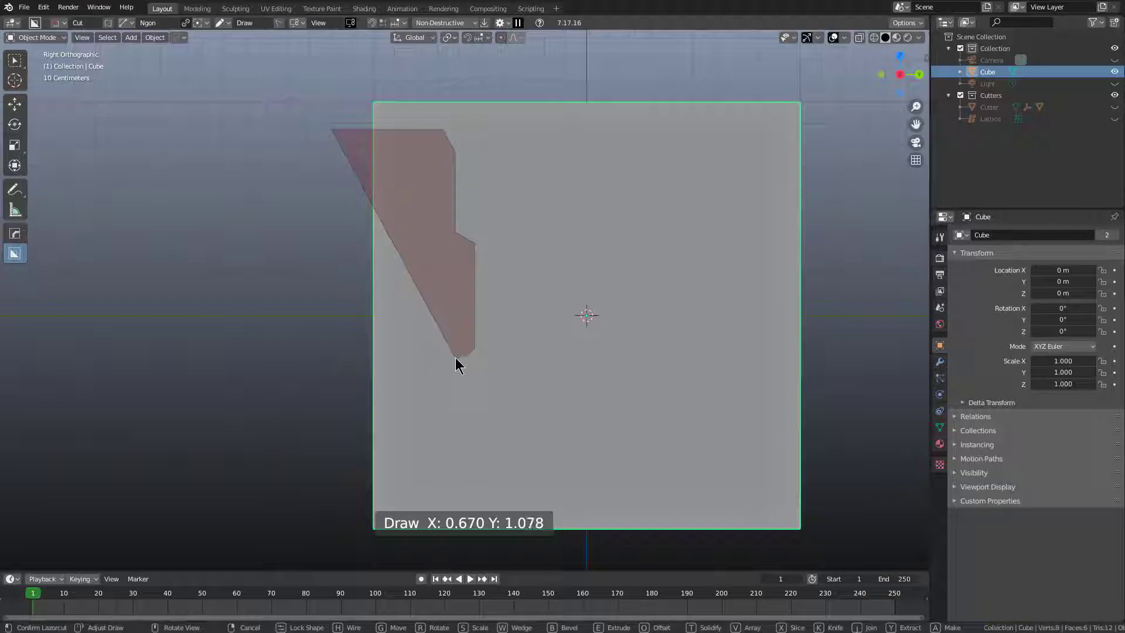
click(455, 361)
click(455, 429)
click(436, 447)
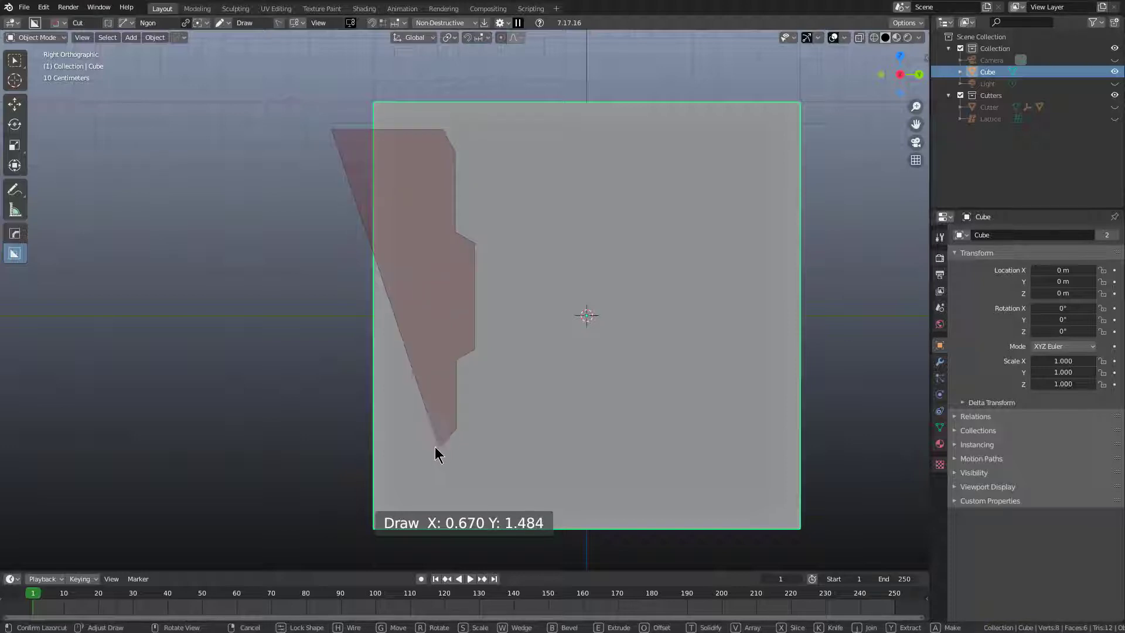
click(336, 449)
Step: Extrude the Ngon cutter into the cube, lock its shape, reduce it to a shallow depth and apply the cut with the cutter kept selected
key(e)
middle_drag(350, 414, 446, 358)
key(Tab)
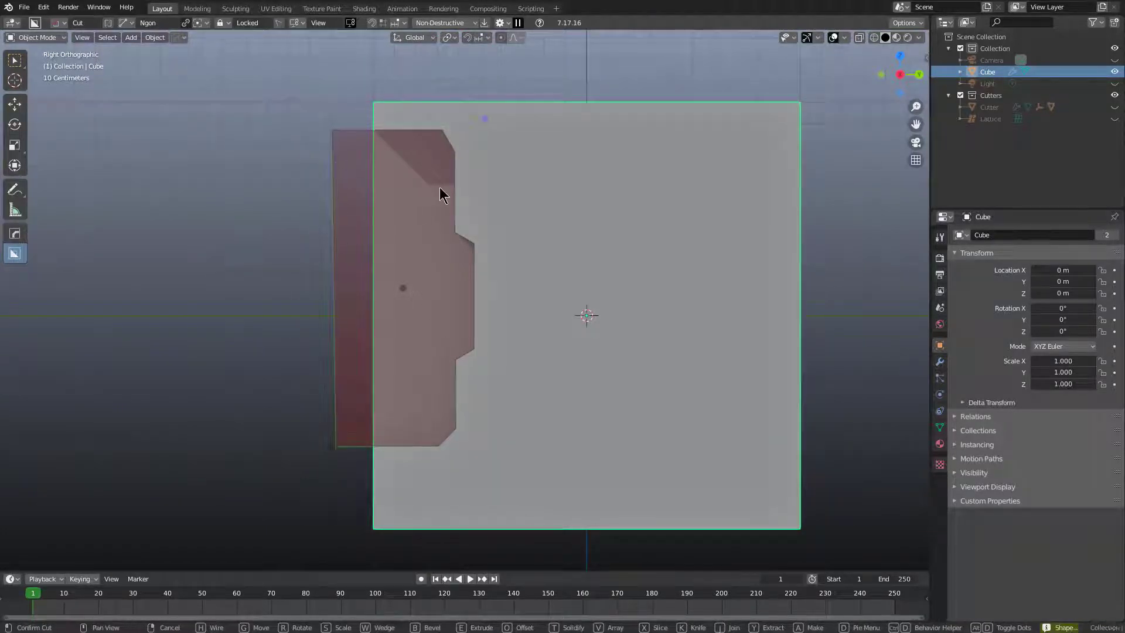
middle_drag(444, 190, 633, 459)
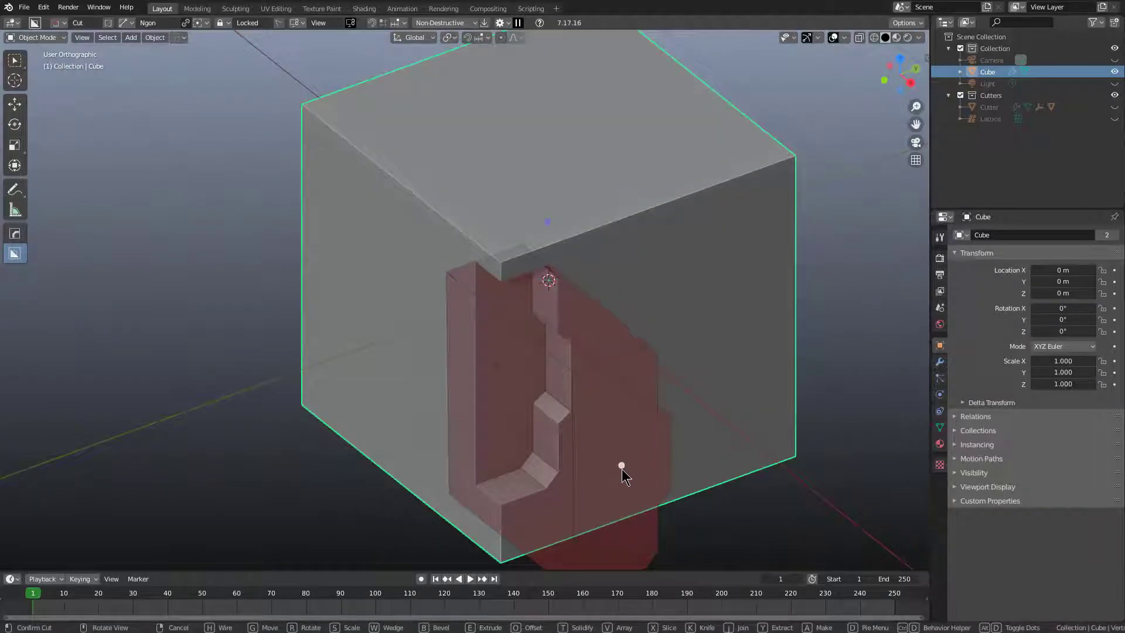
drag(623, 476, 460, 316)
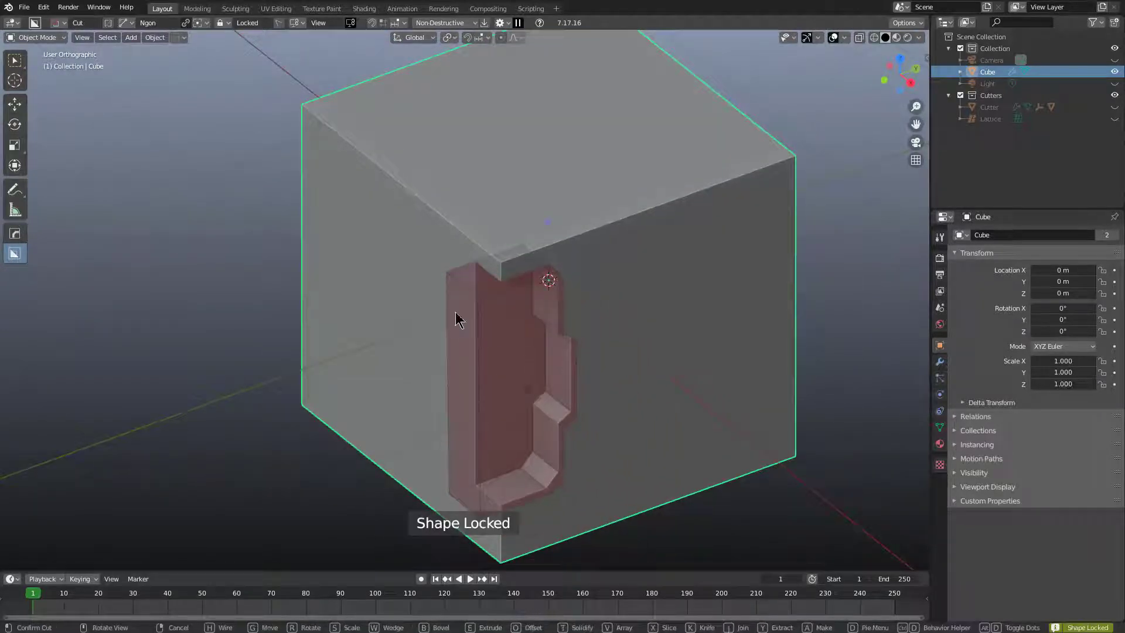
click(547, 278)
Step: Hide the selected cutter in the right orthographic view and reselect the cube
alt+middle_drag(546, 319, 512, 284)
scroll(511, 283, up, 3)
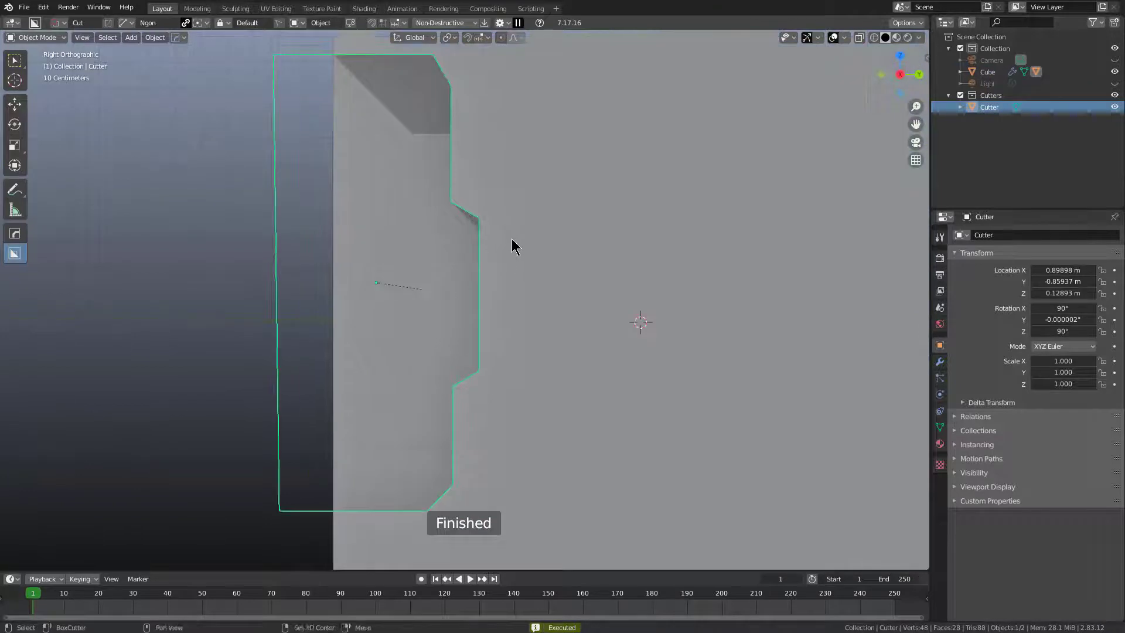
shift+middle_drag(522, 172, 606, 223)
scroll(641, 219, down, 2)
key(1)
shift+middle_drag(538, 249, 559, 230)
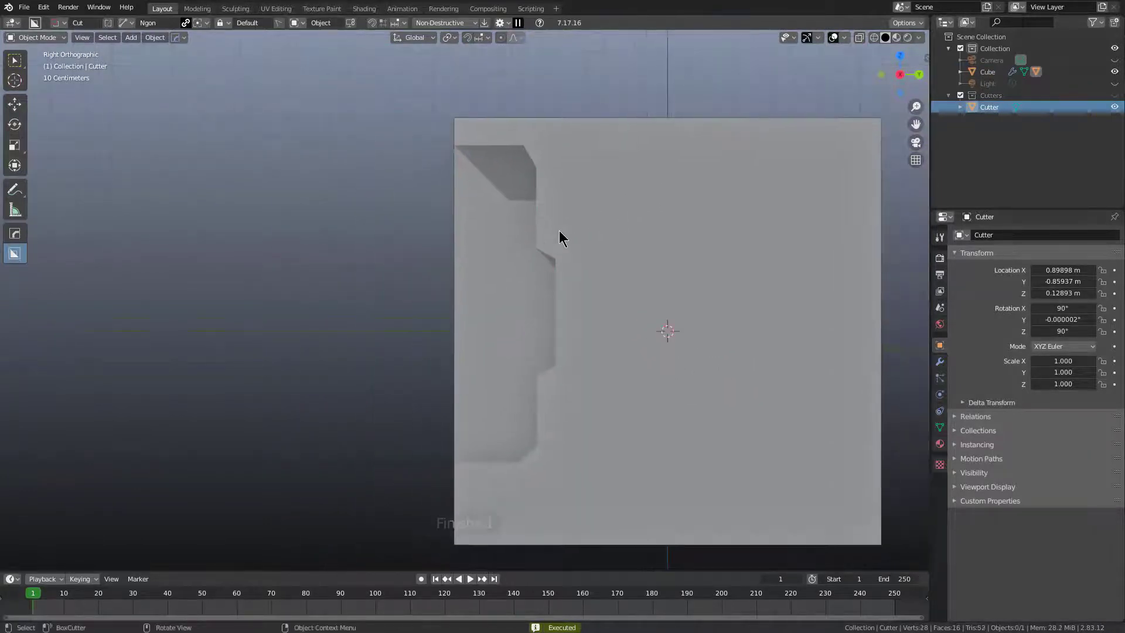
scroll(560, 229, up, 2)
click(585, 213)
scroll(520, 206, down, 2)
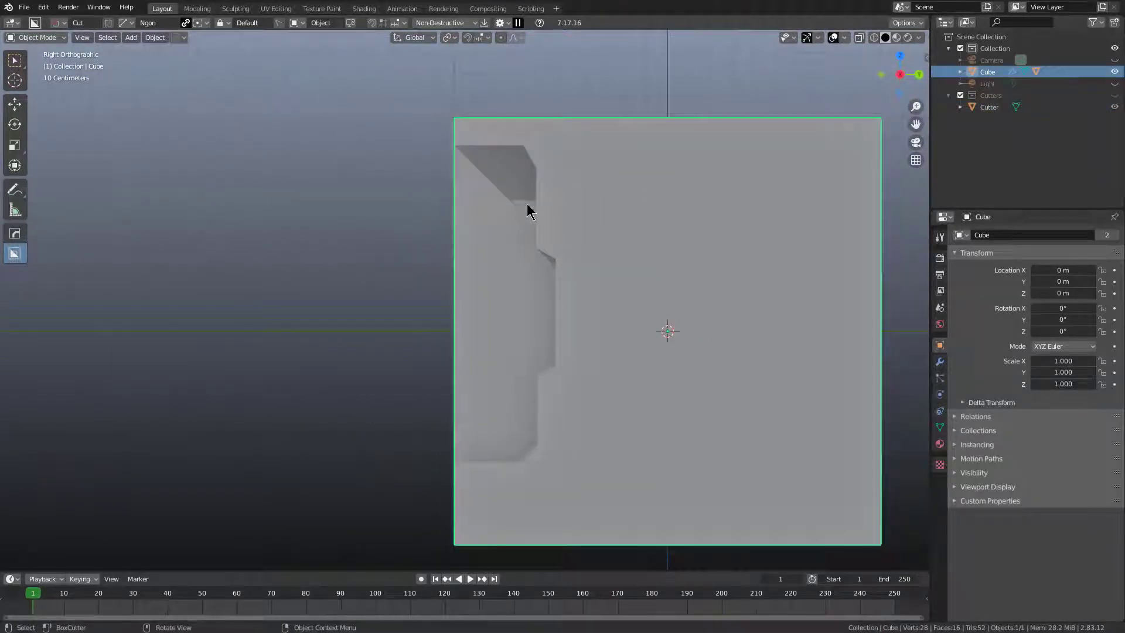
Step: Switch the cutter shape to Box, repeat the stepped cut on the recess floor shifted up and outward, then hide its cutter and reselect the cube
scroll(520, 209, up, 1)
key(d)
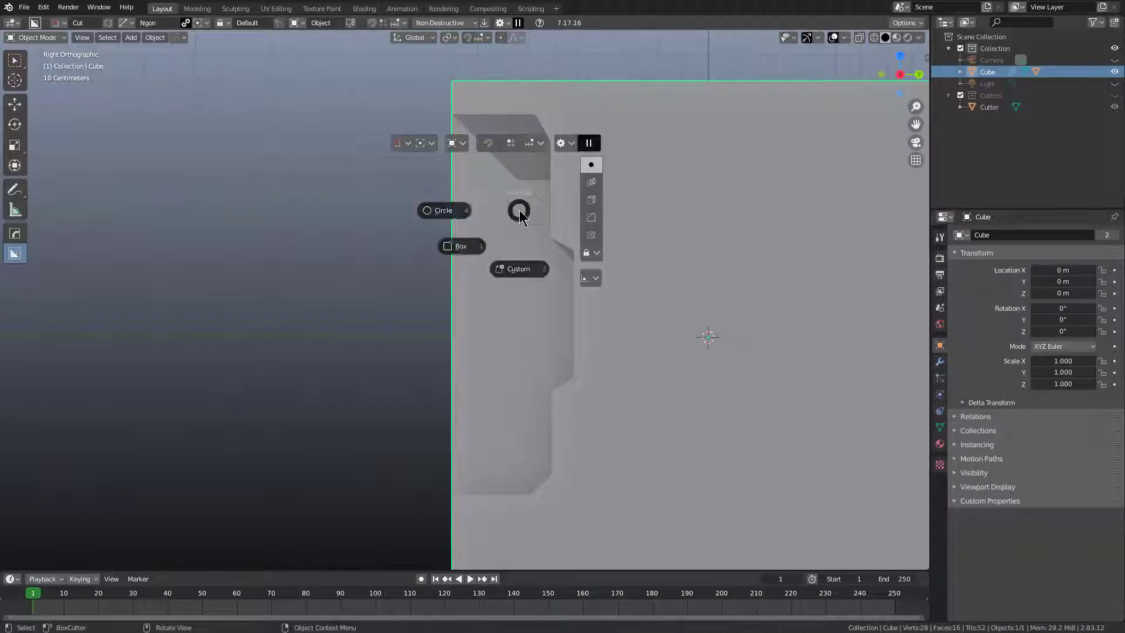
click(482, 257)
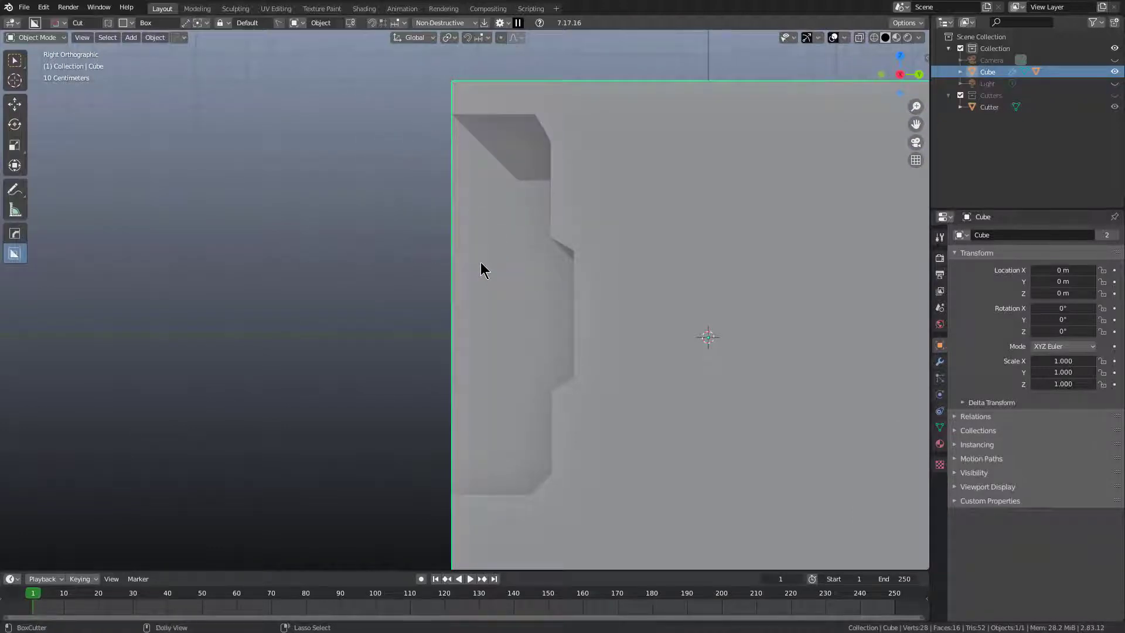
ctrl+shift+click(481, 262)
key(g)
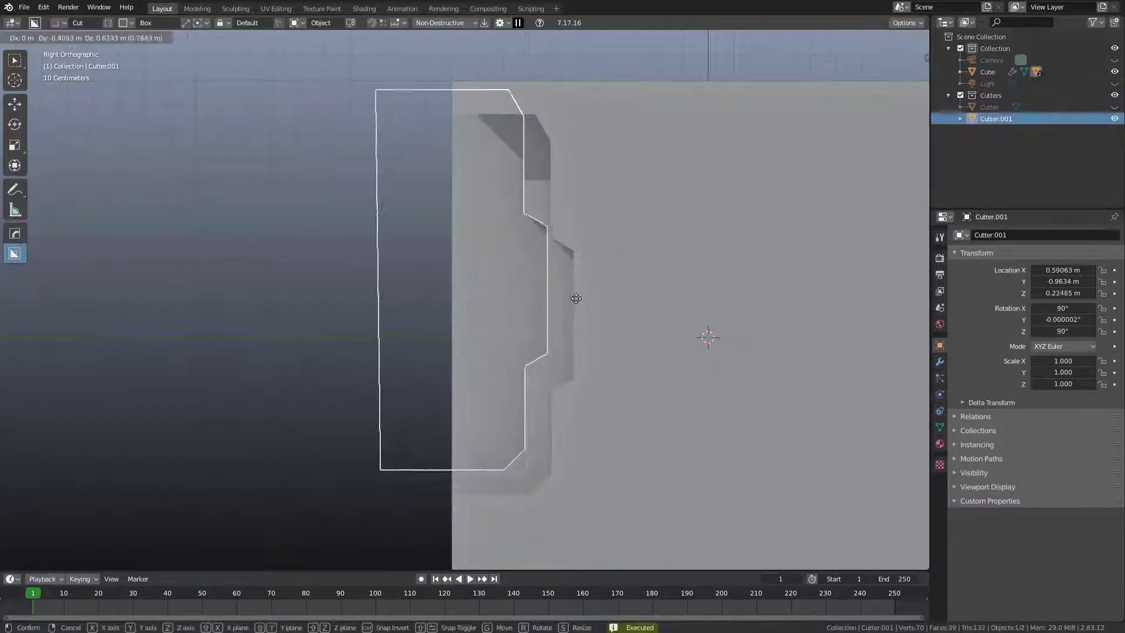
click(558, 299)
key(h)
click(609, 265)
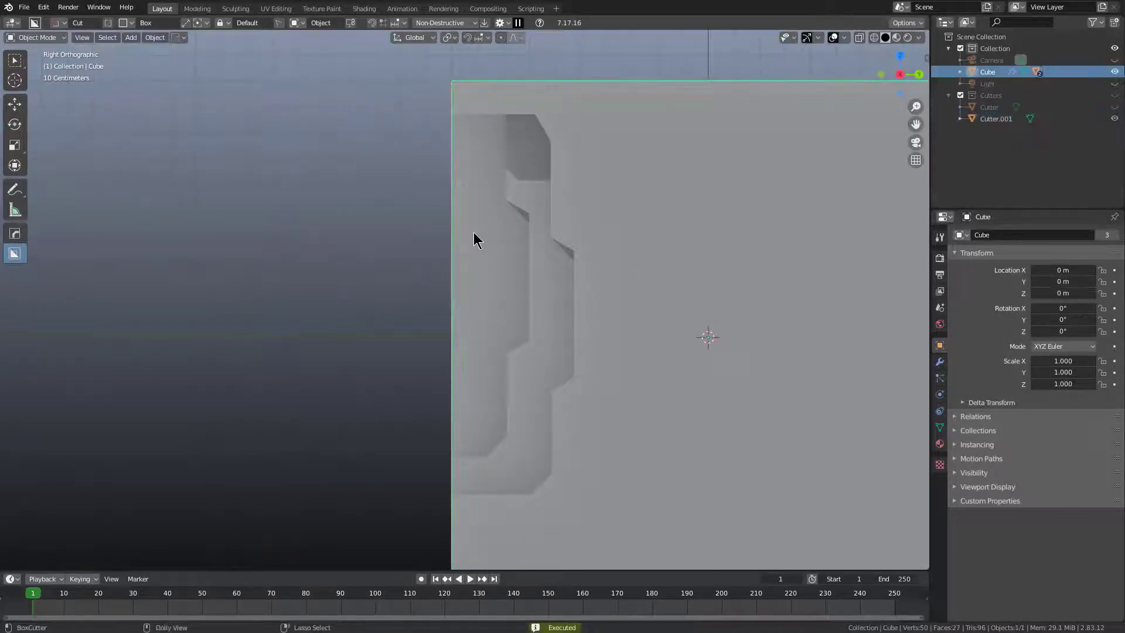
Step: Repeat the stepped cut on the second recess floor, shift it farther up and outward, then hide its cutter and reselect the cube
click(473, 231)
click(473, 231)
key(g)
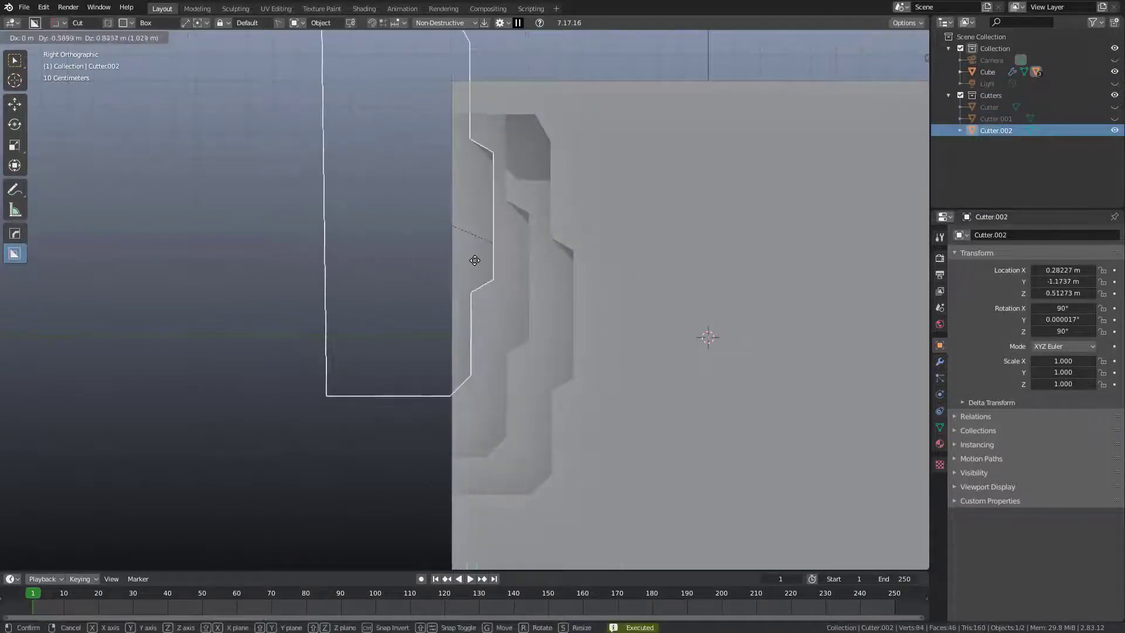
click(481, 264)
key(h)
click(610, 291)
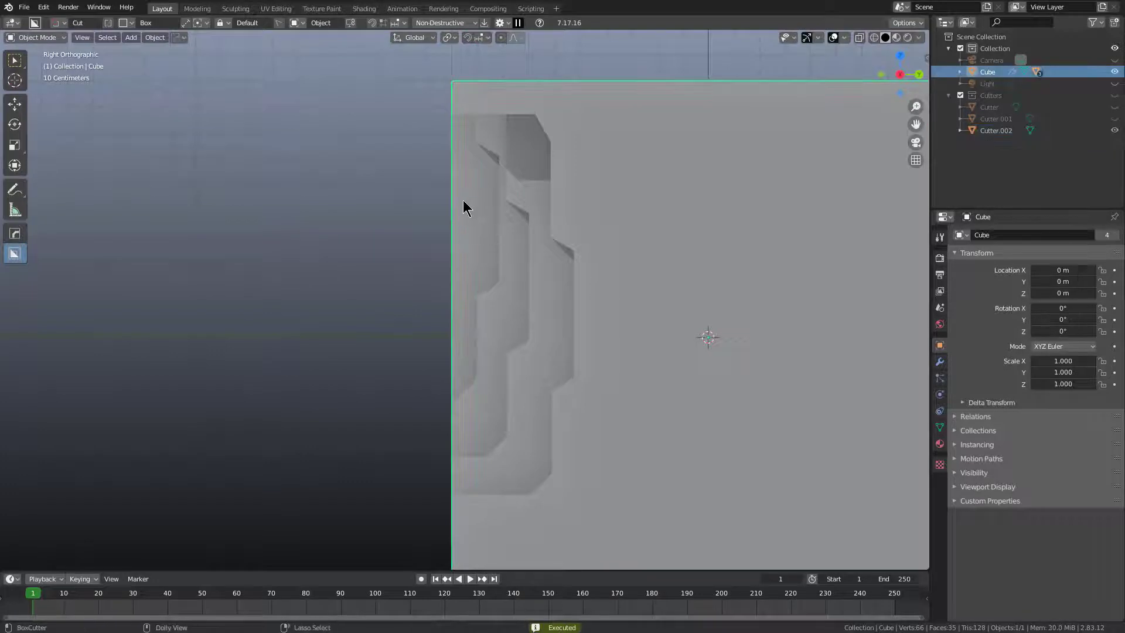
Step: Repeat the stepped cut on the third recess floor, move its cutter to about Y -1.26 m, Z 0.71 m, and hide the cutter
click(470, 195)
key(g)
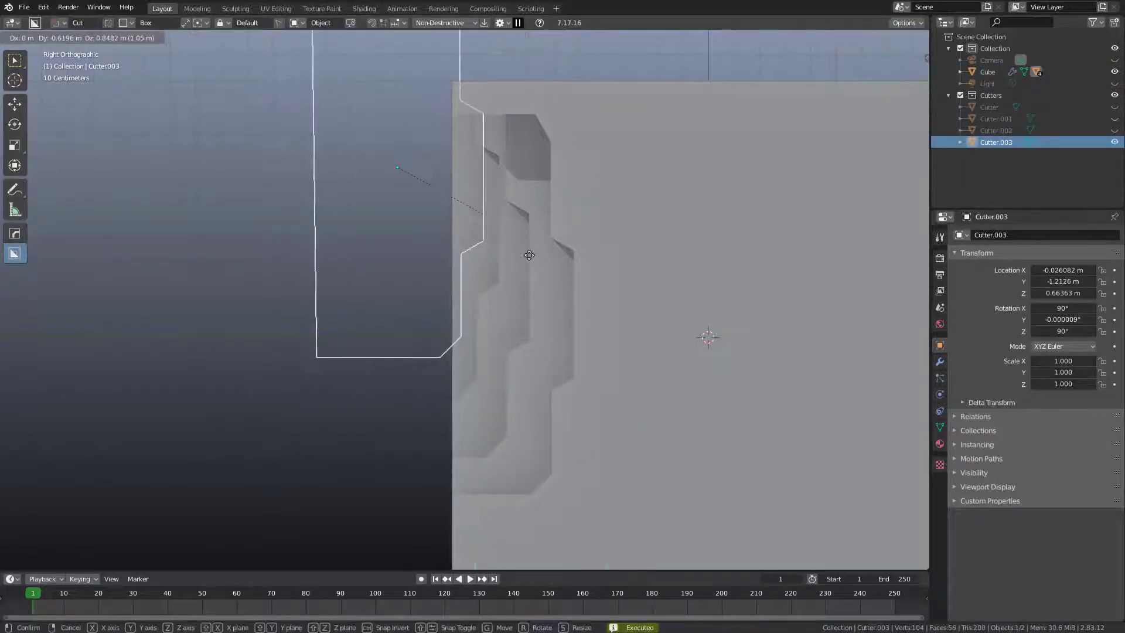
click(519, 246)
scroll(504, 269, down, 3)
middle_drag(504, 268, 507, 226)
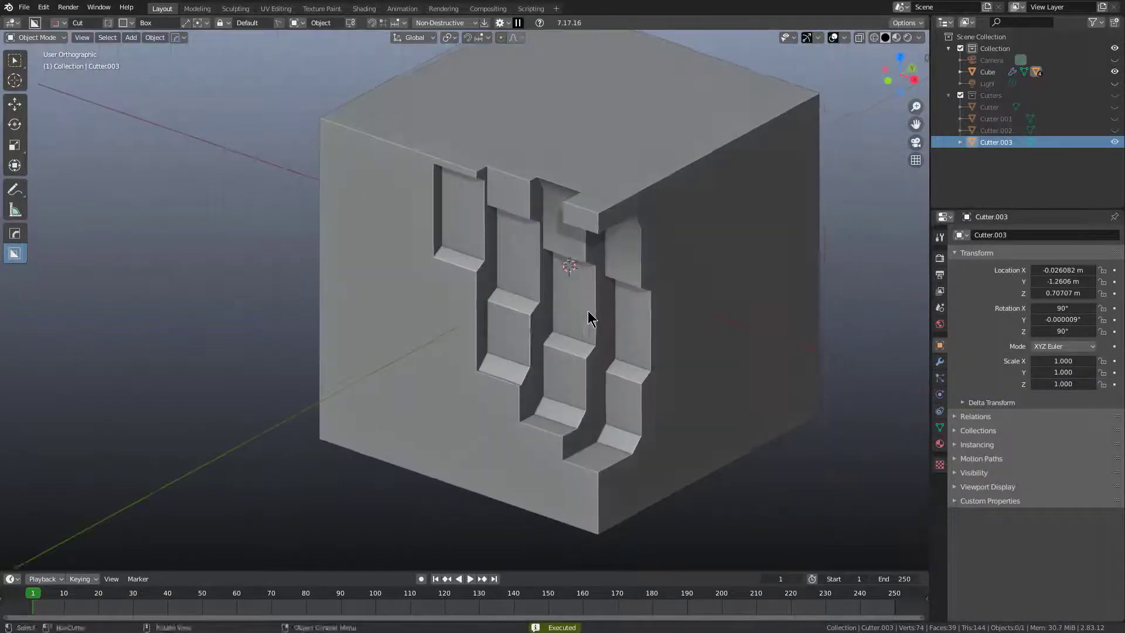
key(h)
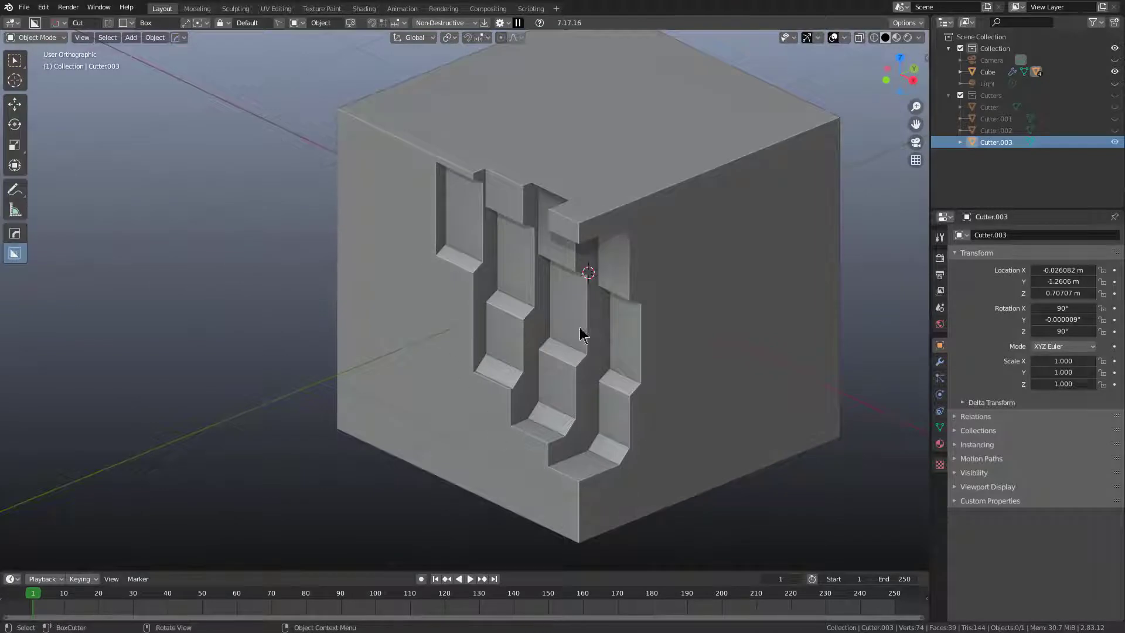
middle_drag(626, 400, 611, 401)
key(d)
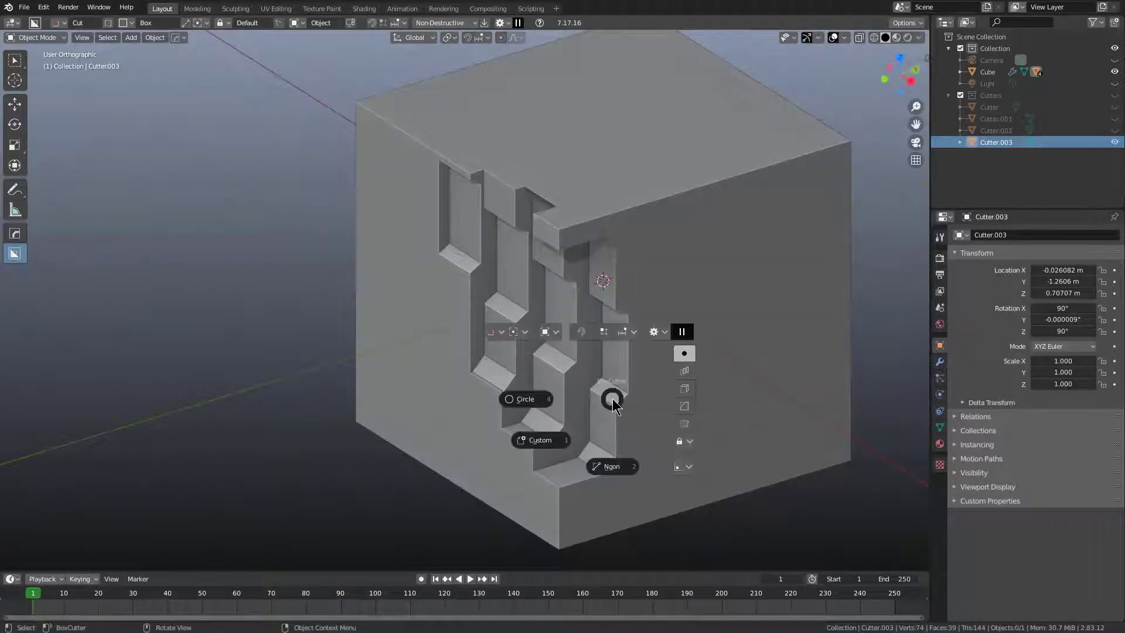
click(590, 458)
drag(654, 481, 492, 276)
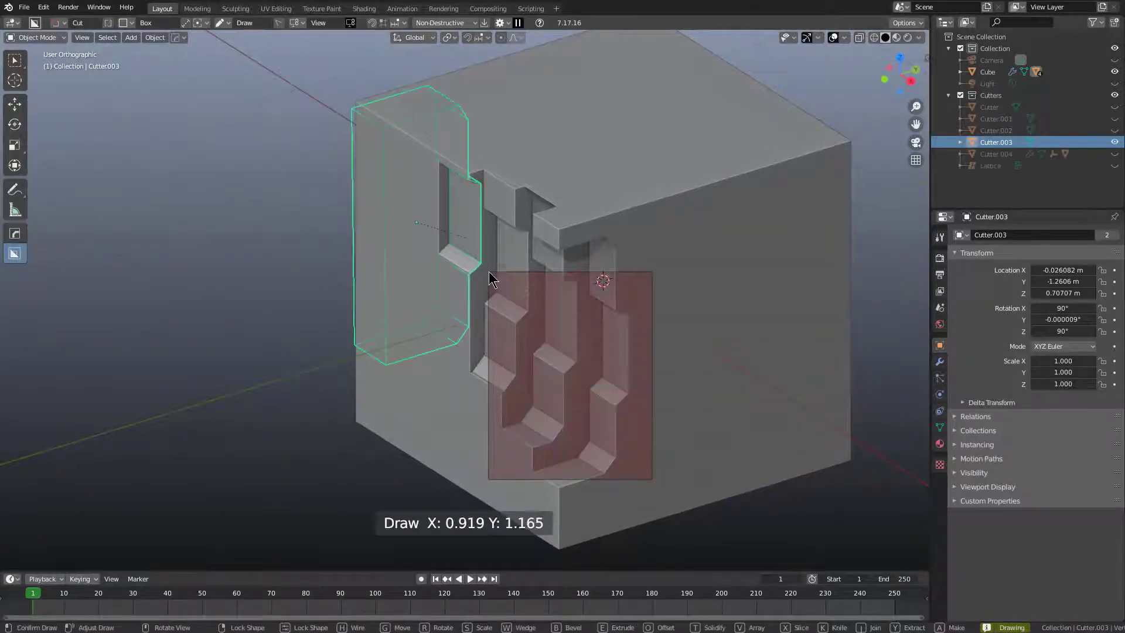
key(Escape)
Step: Draw a box over the stepped corner recesses, extrude it about 1.28 deep and extract the enclosed geometry as a custom cutter
drag(638, 475, 445, 197)
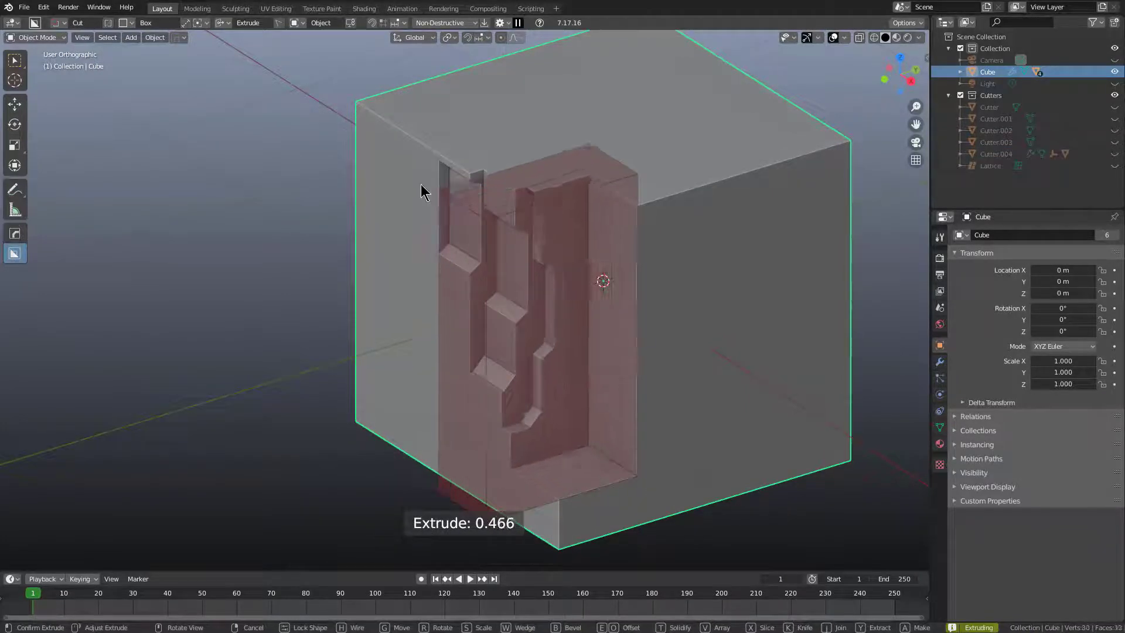
key(y)
click(353, 146)
middle_drag(460, 193, 442, 193)
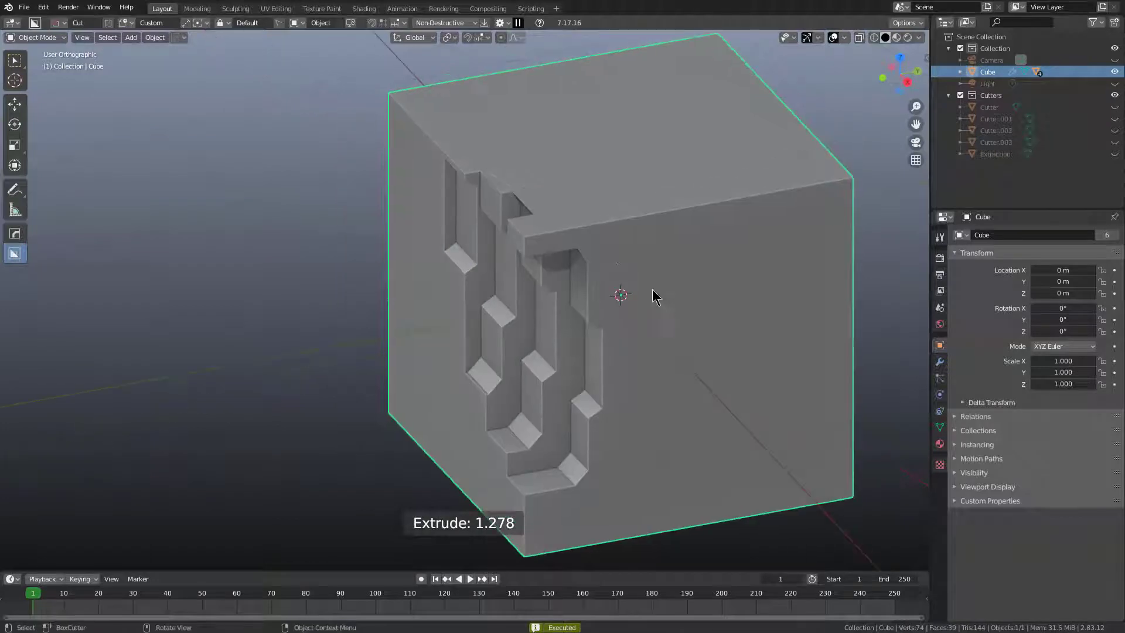
Step: Cut the extracted custom shape into the cube's face beside the stepped corner, extruded about 0.285
mouse_move(610, 238)
mouse_down()
mouse_move(788, 346)
mouse_move(718, 339)
mouse_move(687, 316)
mouse_up()
middle_drag(674, 302, 520, 233)
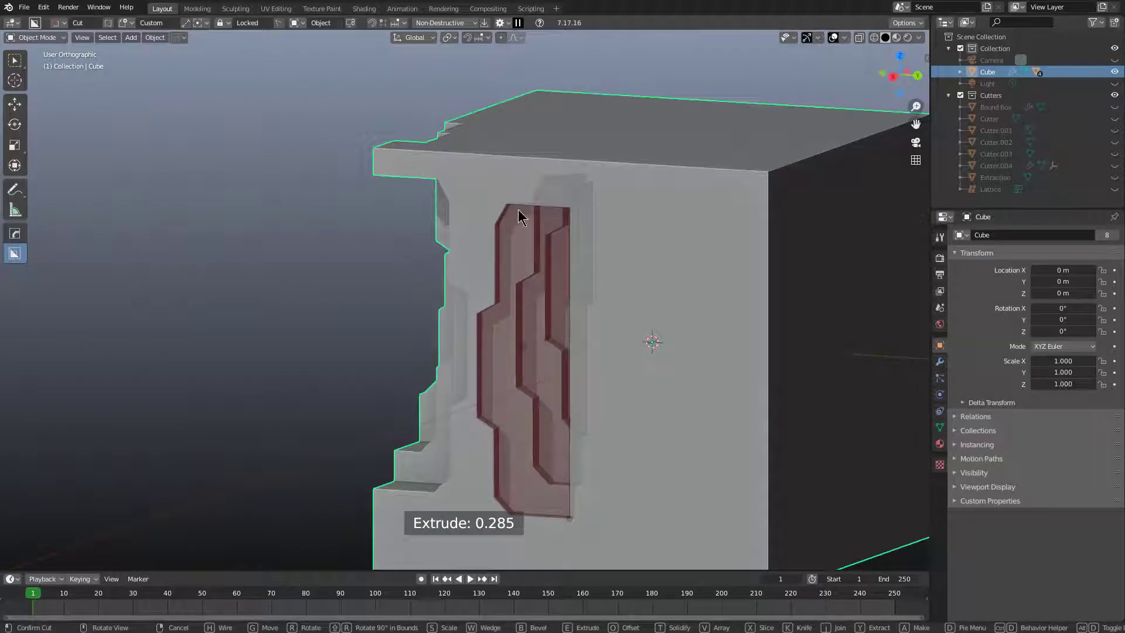
click(529, 227)
middle_drag(529, 226, 640, 253)
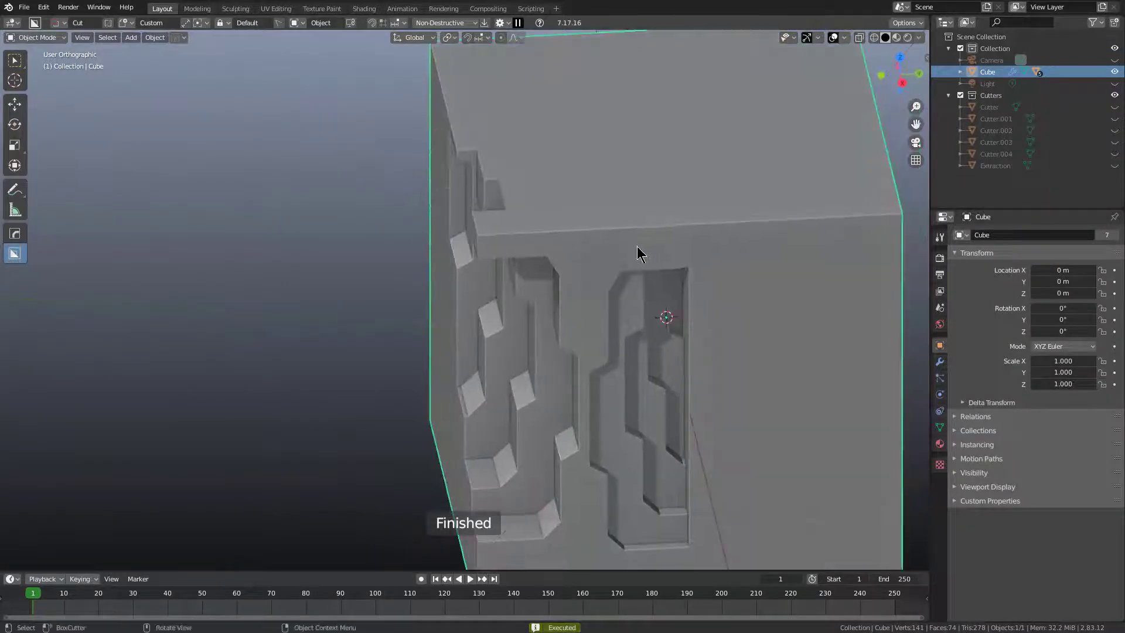
middle_drag(675, 391, 570, 283)
scroll(640, 263, down, 3)
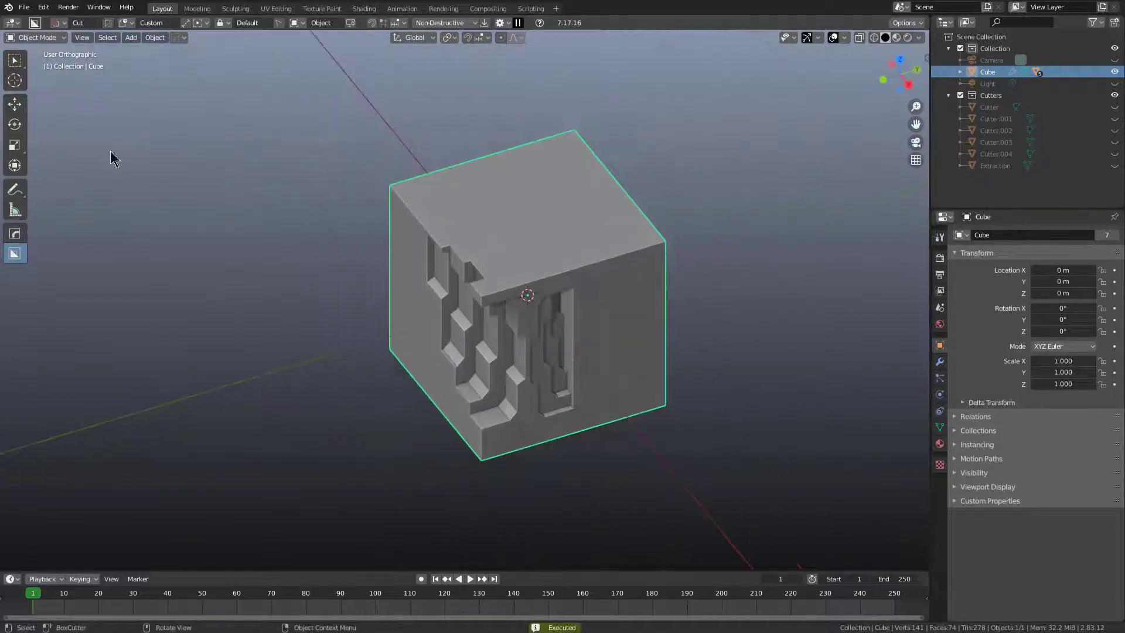
Step: Turn on BoxCutter snapping and open its snap options for work on the cube's uncut side face
scroll(482, 275, up, 1)
middle_drag(495, 274, 415, 231)
scroll(504, 285, up, 3)
mouse_move(577, 271)
middle_down()
mouse_move(578, 284)
mouse_move(678, 274)
mouse_move(593, 304)
mouse_move(573, 283)
middle_up()
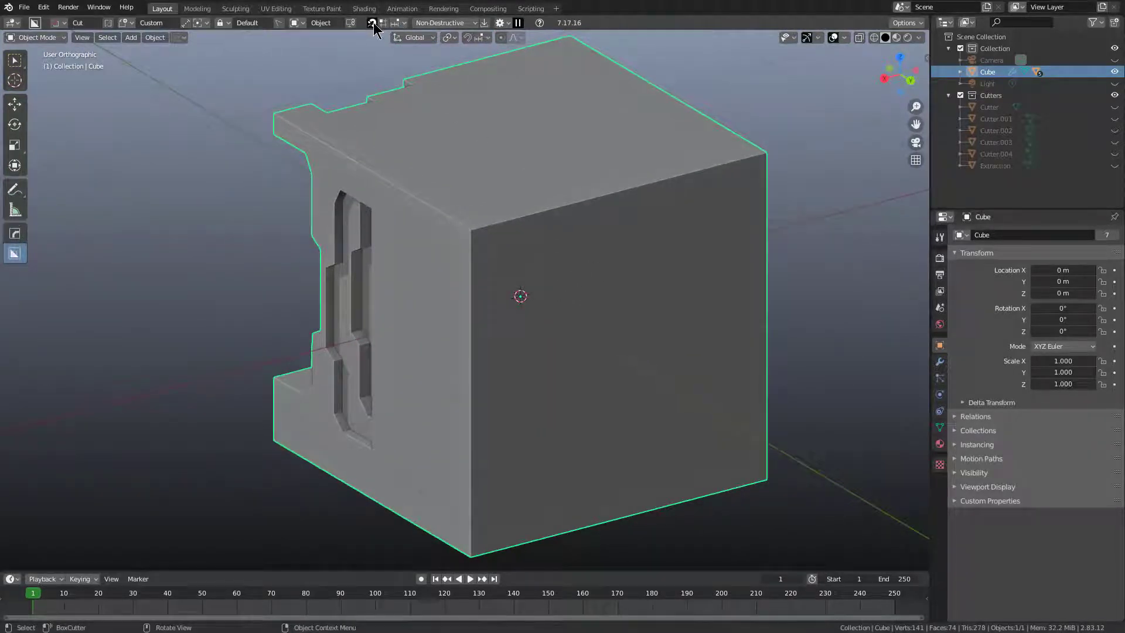
click(396, 23)
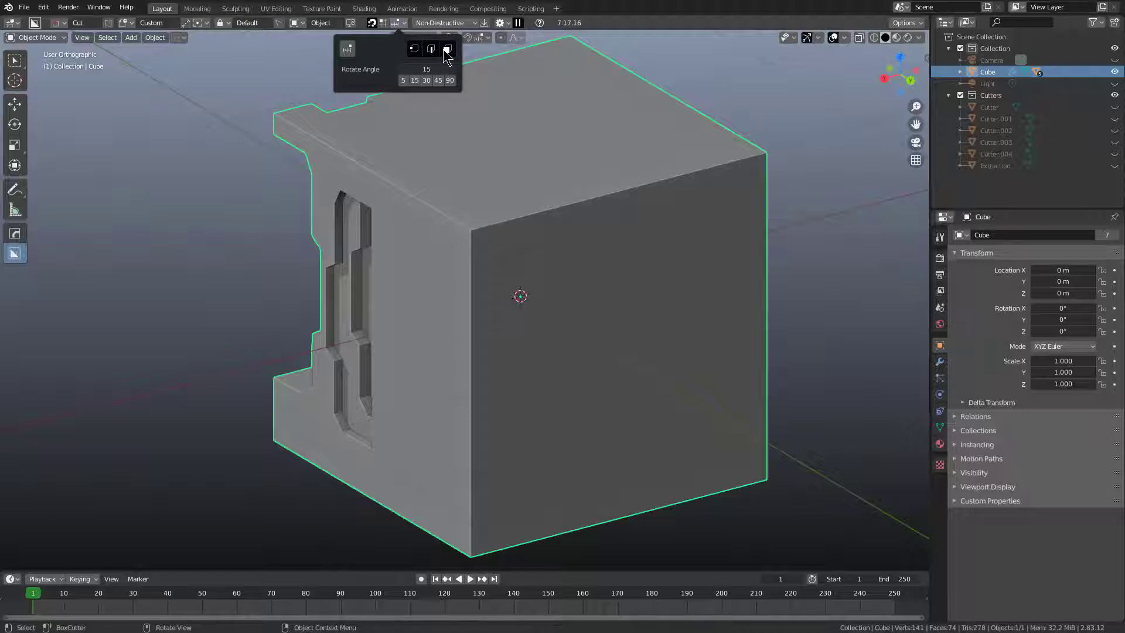
scroll(623, 357, down, 2)
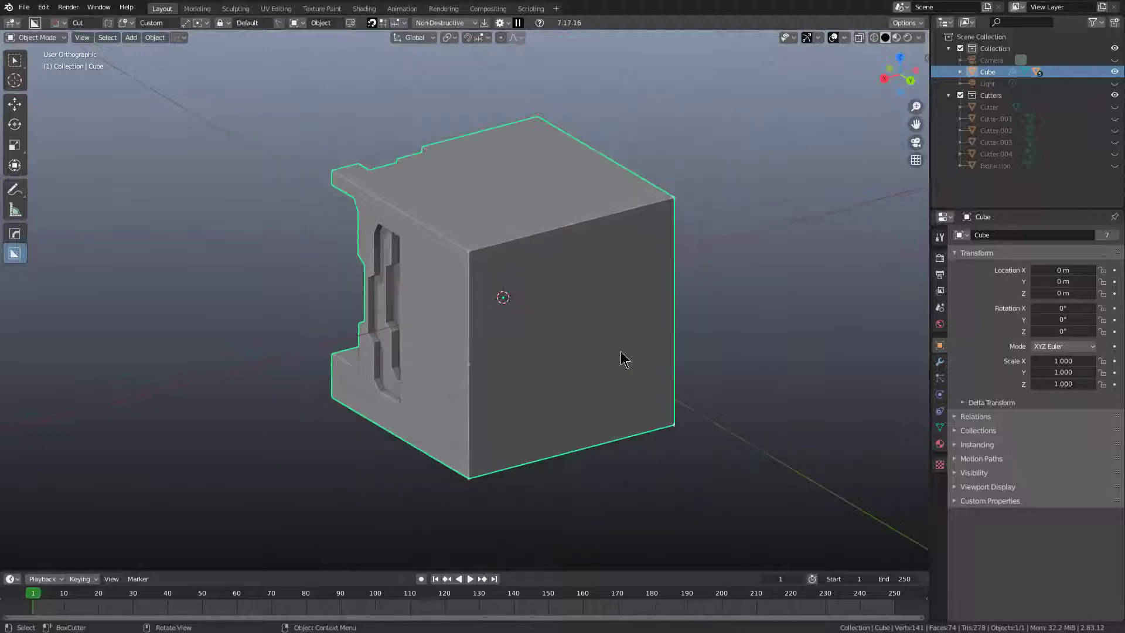
Step: Try to repeat the custom cut snapped to the midpoint of the uncut face's upper edge
ctrl+click(573, 225)
click(574, 225)
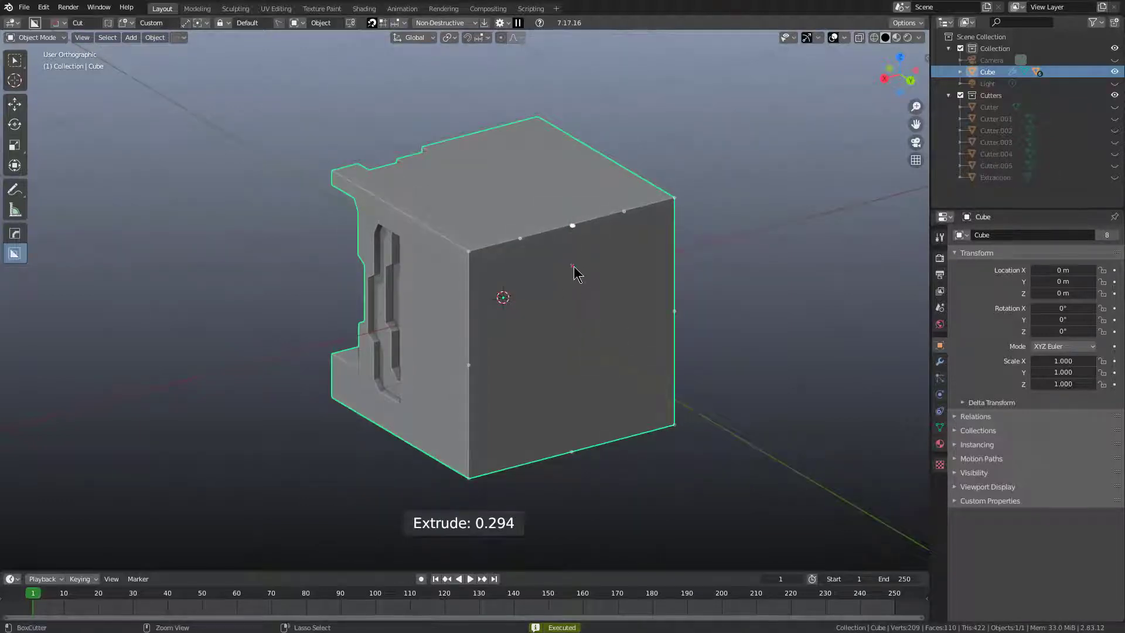
scroll(557, 269, up, 1)
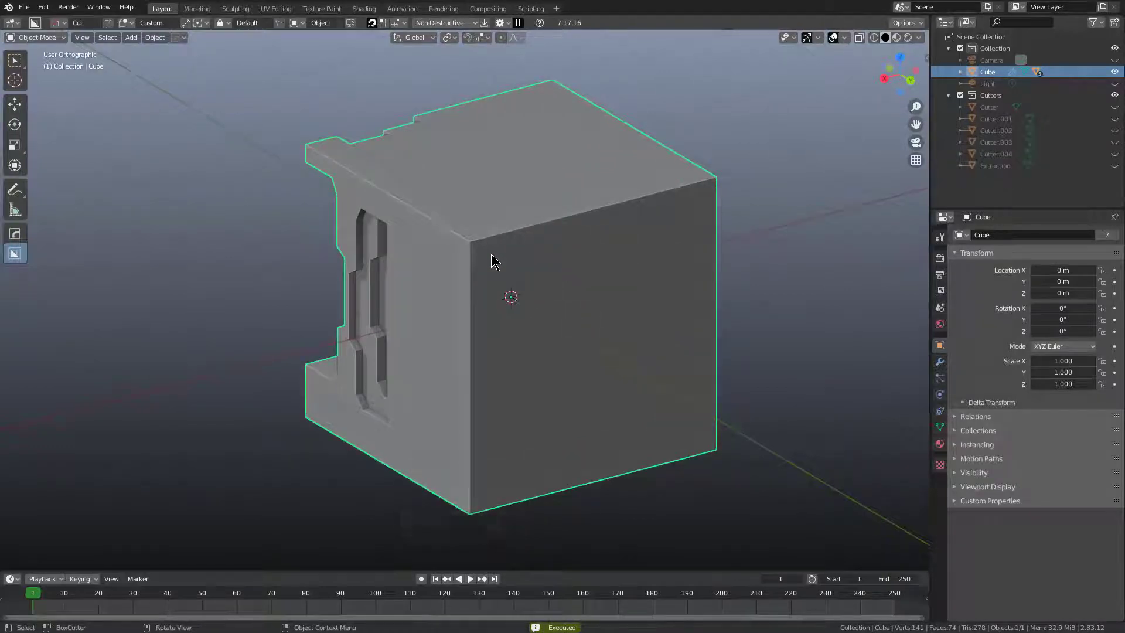
Step: Cut the custom shape twice into the plain side face, about 0.182 deep near the upper corner and smaller, about 0.114 deep, beside it
mouse_move(491, 255)
mouse_down()
mouse_move(541, 327)
mouse_move(530, 320)
mouse_up()
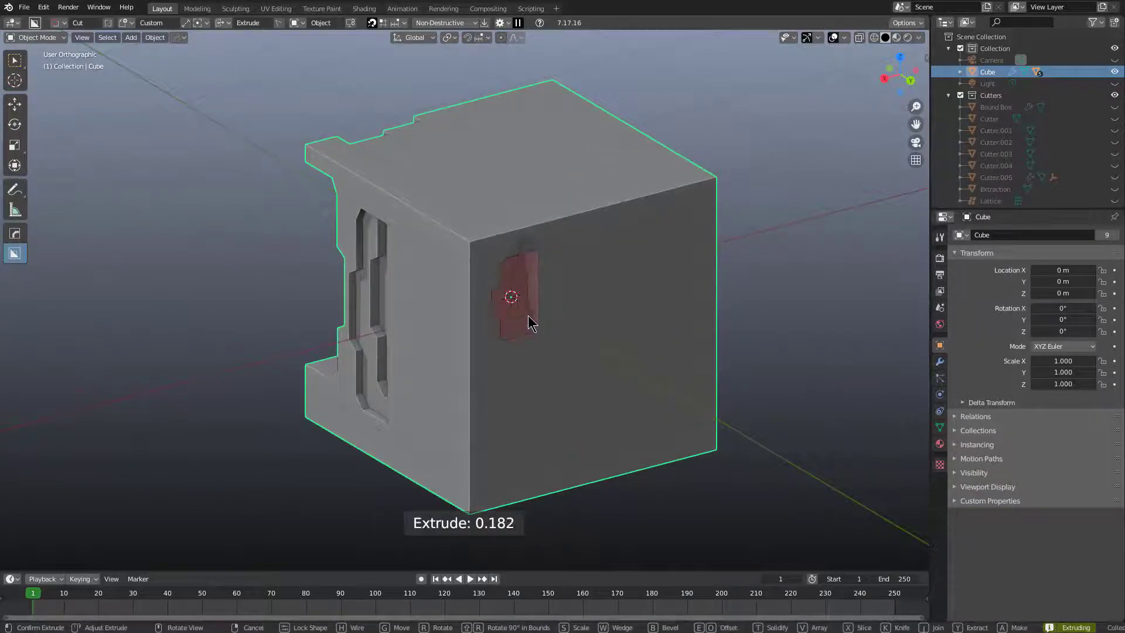
click(529, 320)
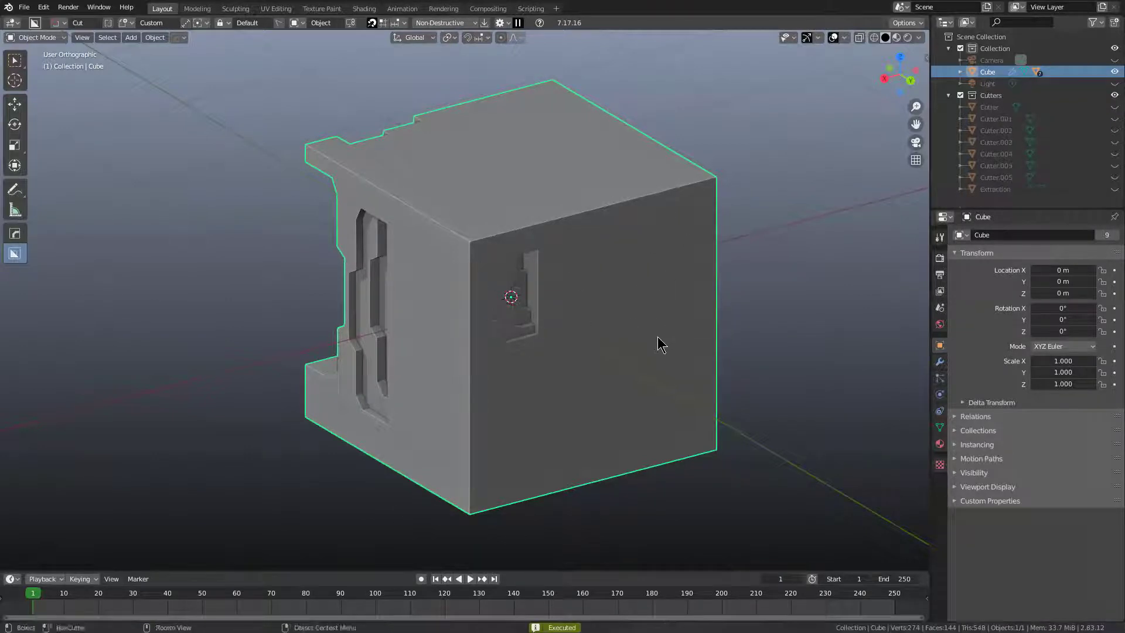
mouse_move(595, 287)
mouse_down()
mouse_move(625, 329)
mouse_move(618, 334)
mouse_up()
click(628, 356)
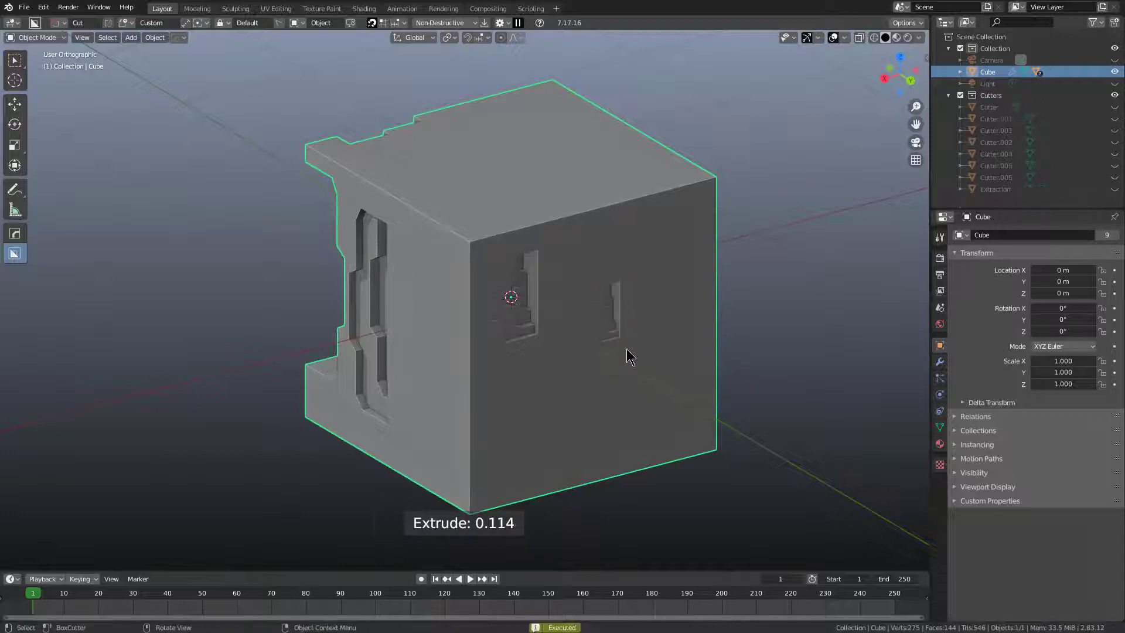
Step: Repeat the small custom cut at two spots on the lower half of the same side face
double_click(674, 385)
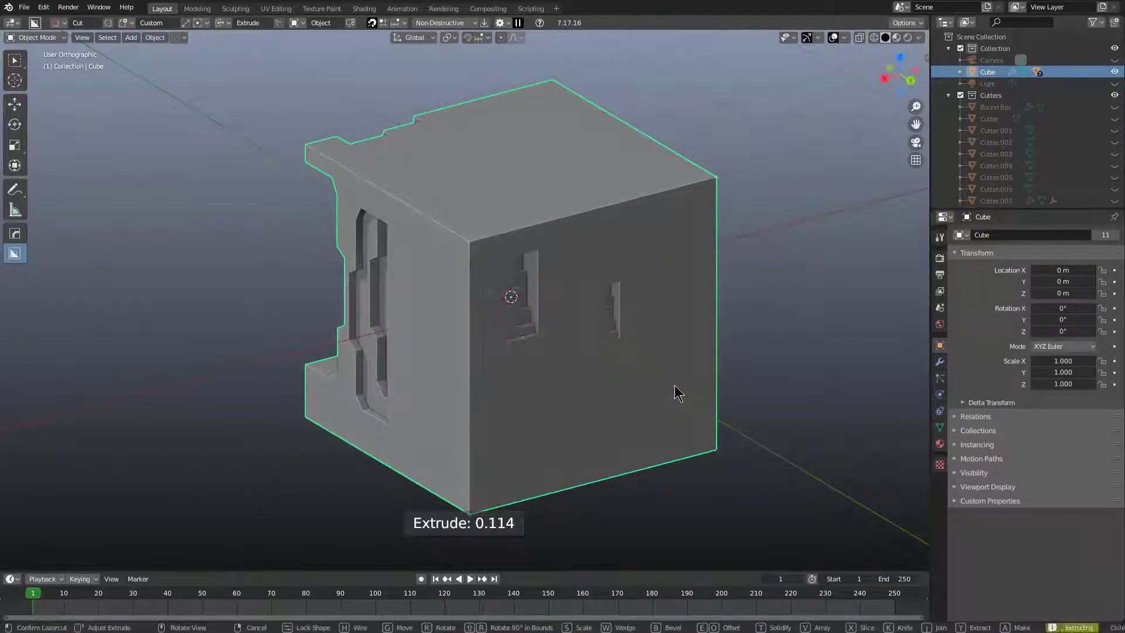
double_click(550, 396)
scroll(595, 396, up, 3)
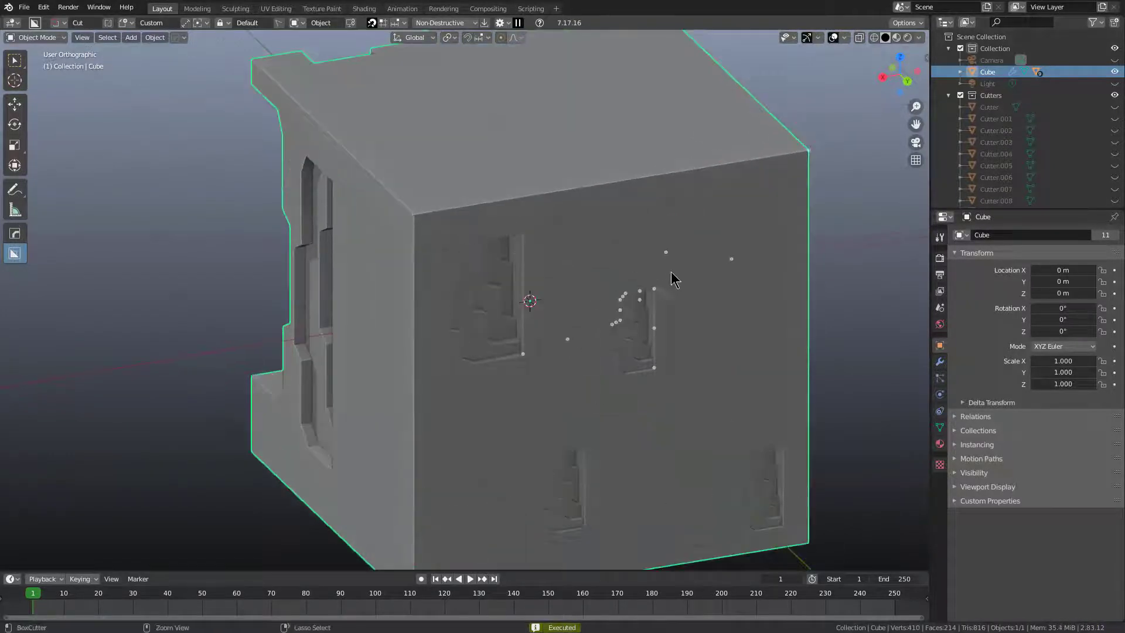
Step: Repeat the custom cut four times on the adjacent side face, two in an upper row and two in a lower row
middle_drag(734, 266, 496, 331)
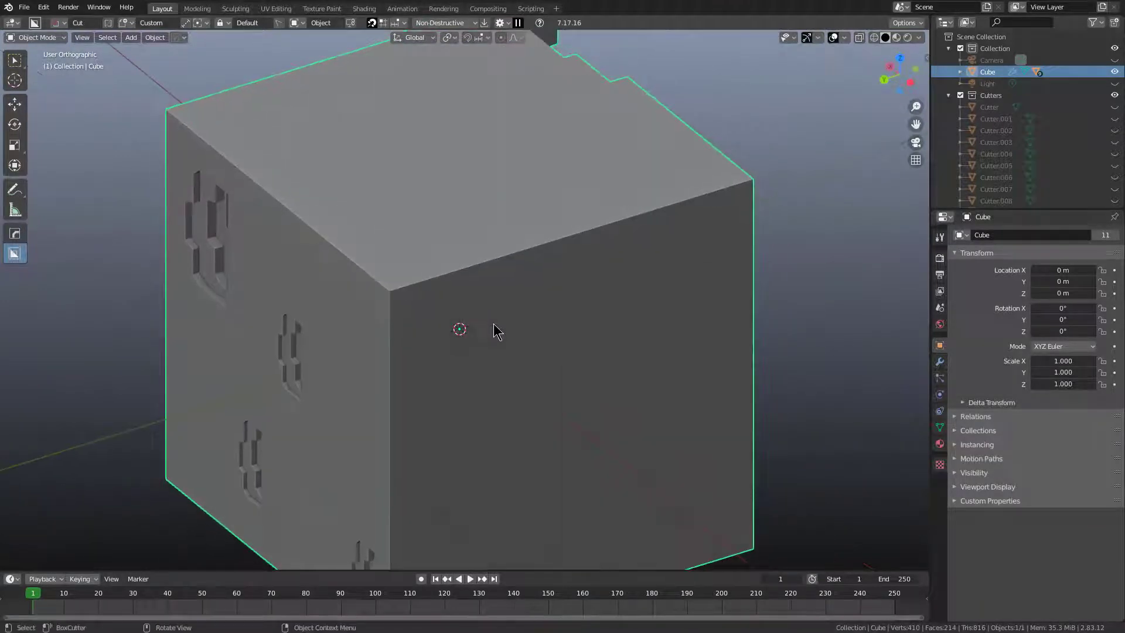
double_click(473, 348)
middle_drag(575, 377, 567, 338)
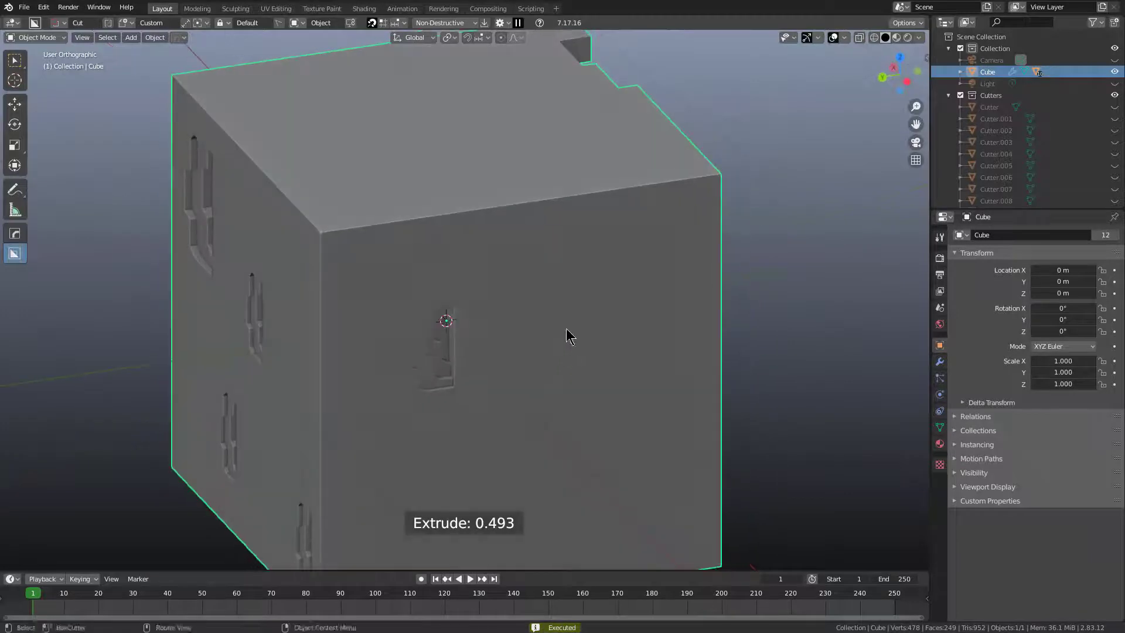
double_click(595, 308)
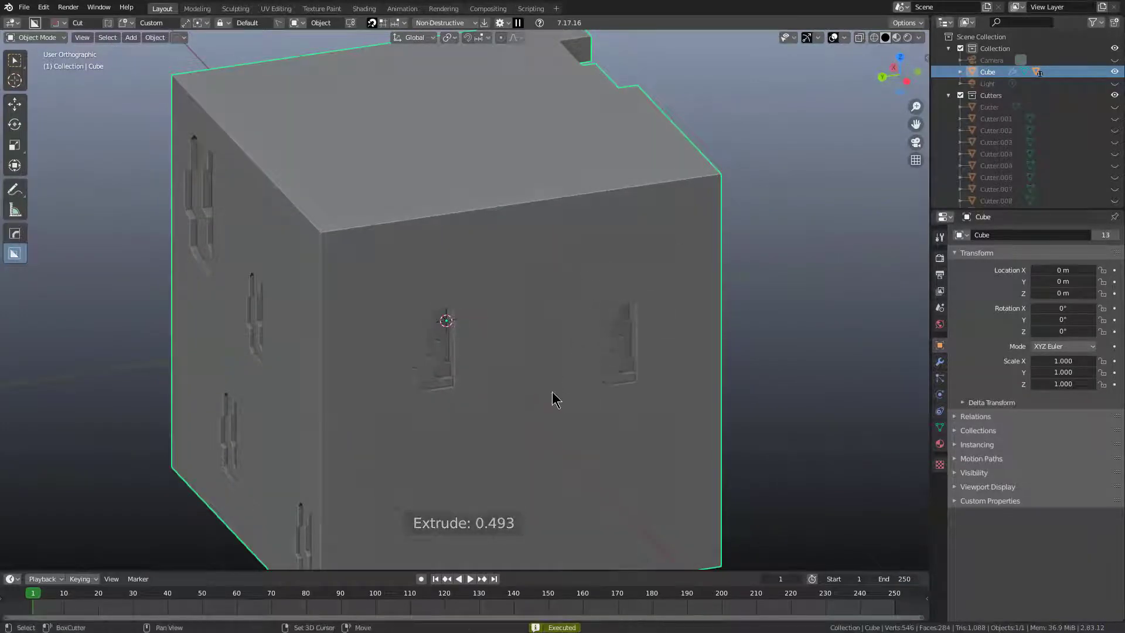
middle_drag(553, 394, 536, 351)
double_click(535, 352)
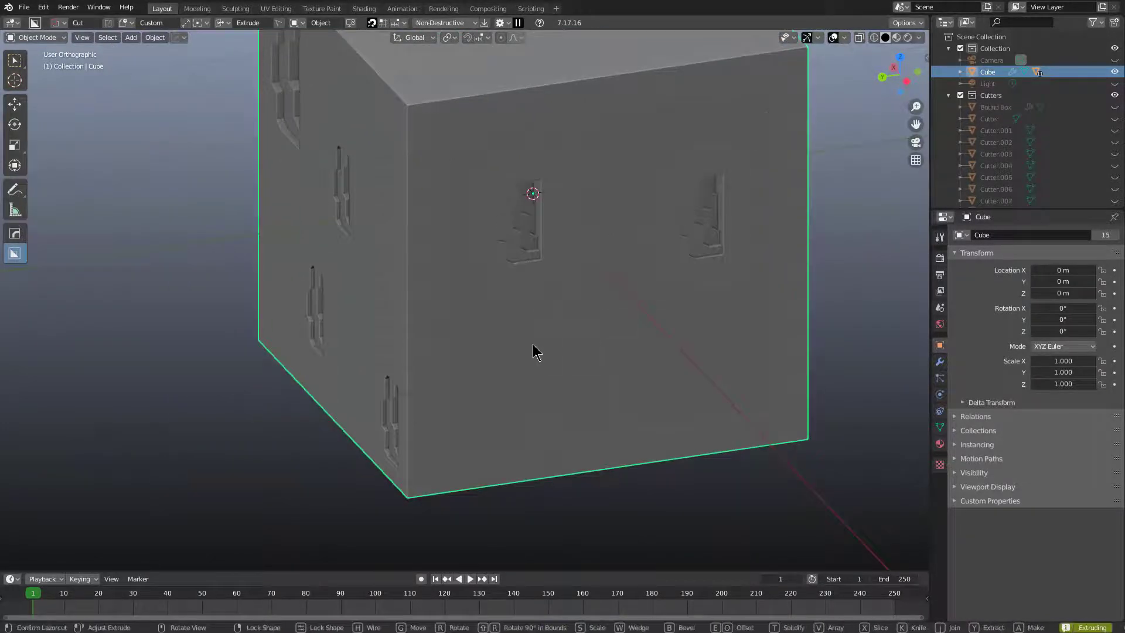
double_click(716, 340)
Step: Repeat the custom cut at four spots spread over the cube's top face
middle_drag(691, 318, 532, 317)
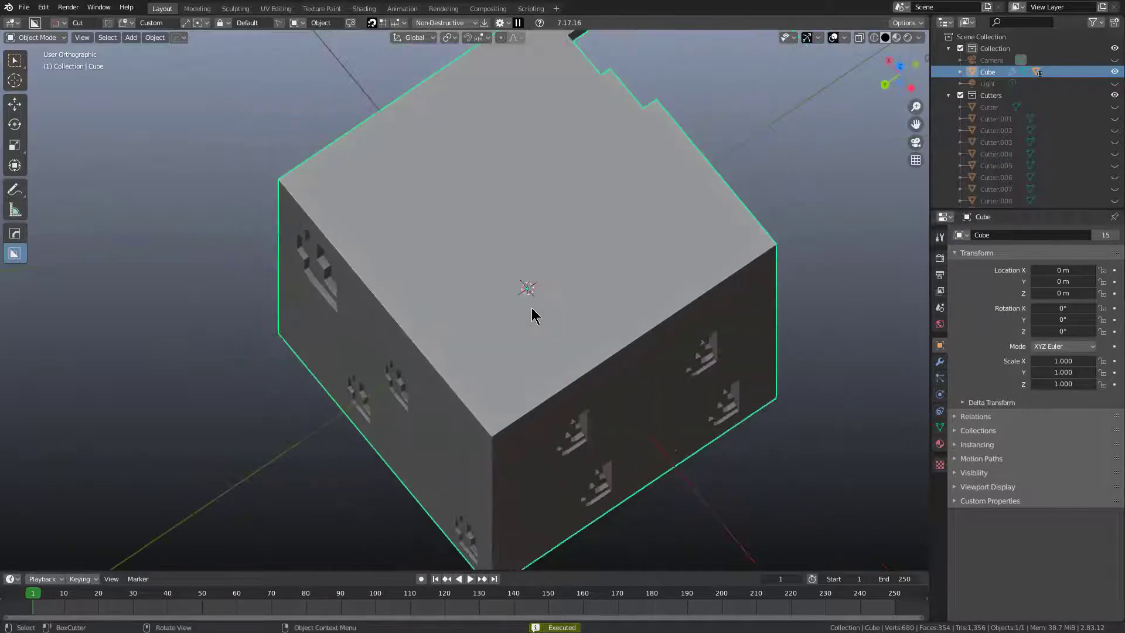
double_click(399, 184)
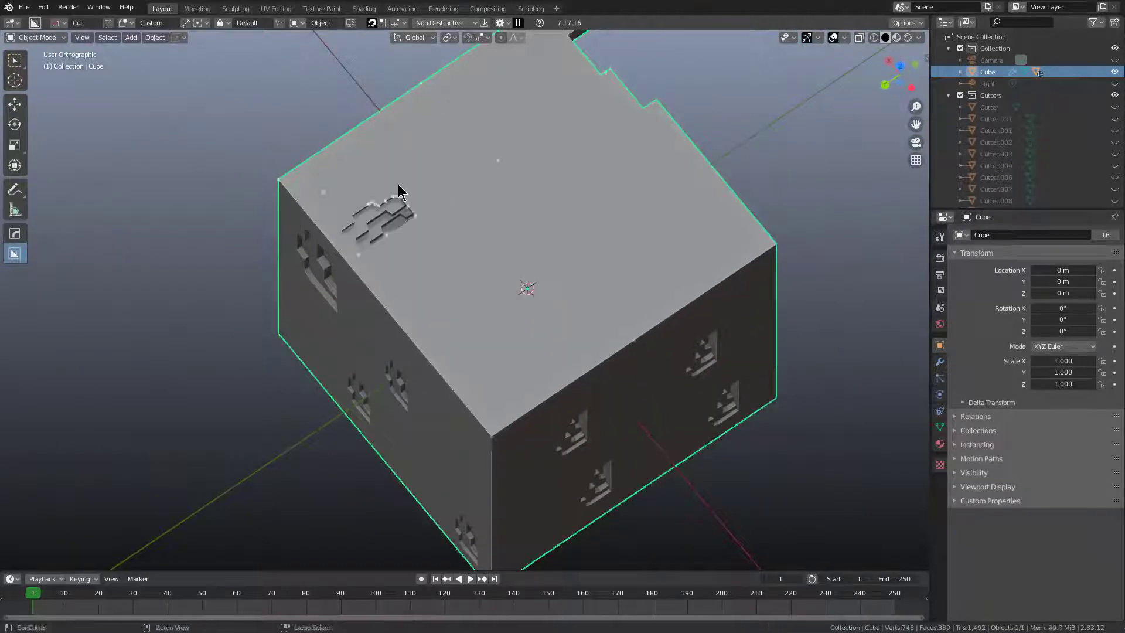
double_click(490, 144)
double_click(598, 216)
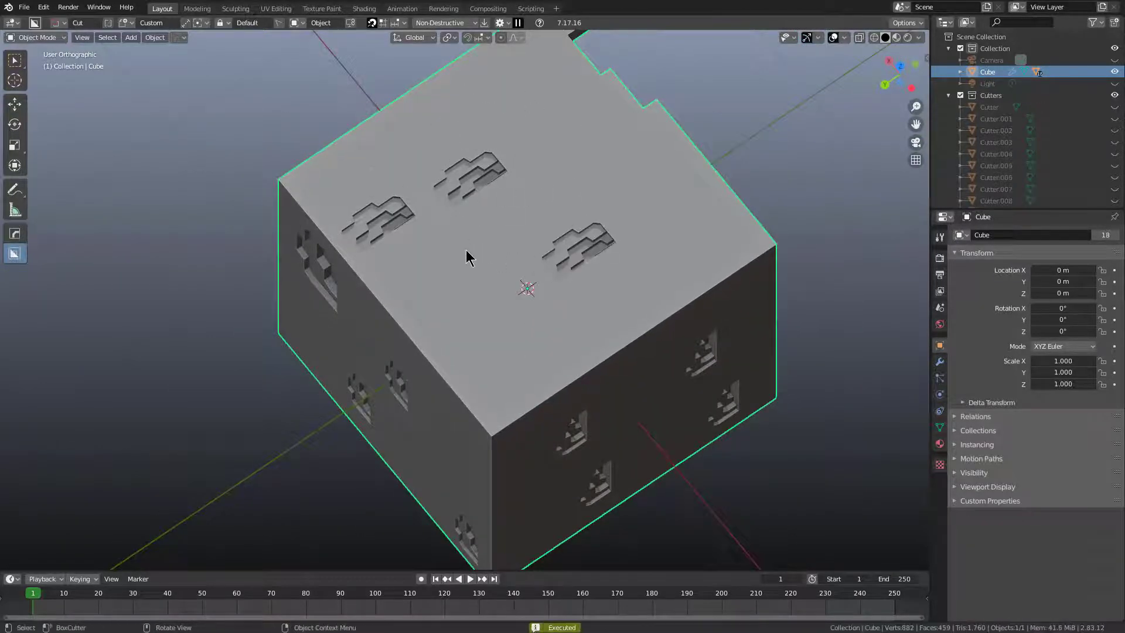
double_click(437, 313)
middle_drag(437, 313, 491, 217)
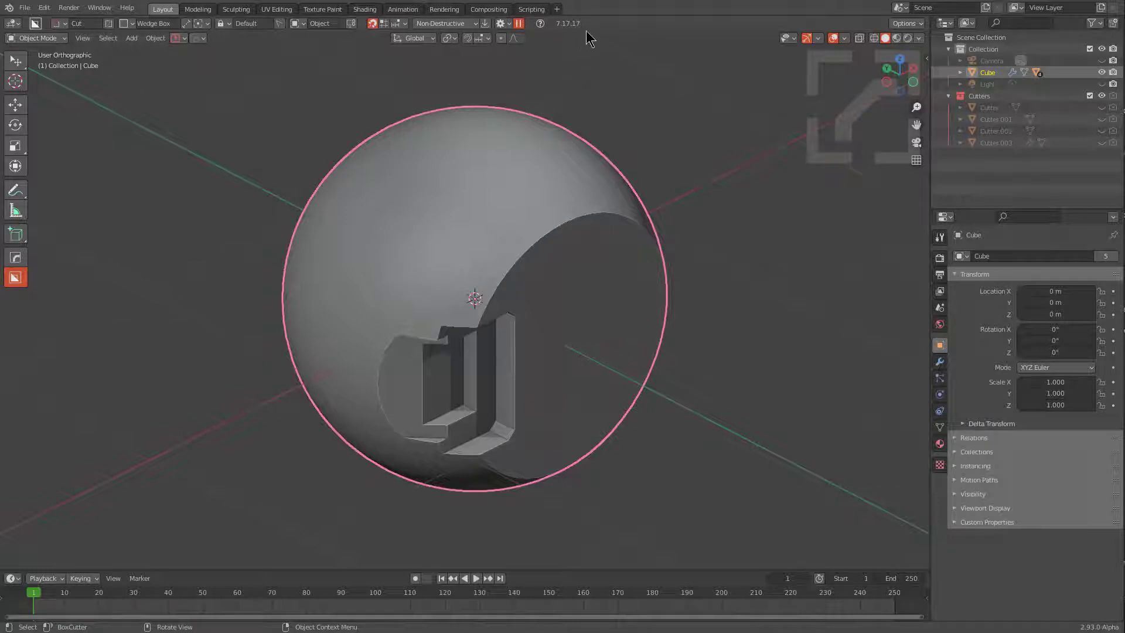
Step: Cut a small box recess about 0.074 deep into the sphere's flat circular face, above the stepped recess
middle_drag(660, 460, 522, 346)
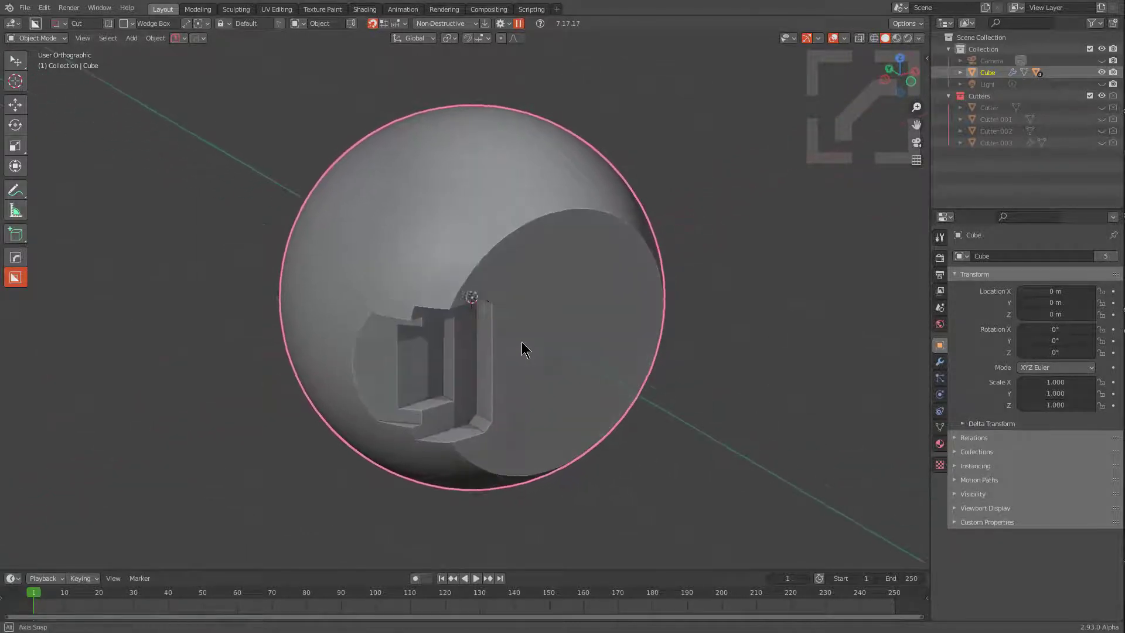
scroll(522, 346, up, 3)
key(d)
click(484, 296)
scroll(501, 273, up, 3)
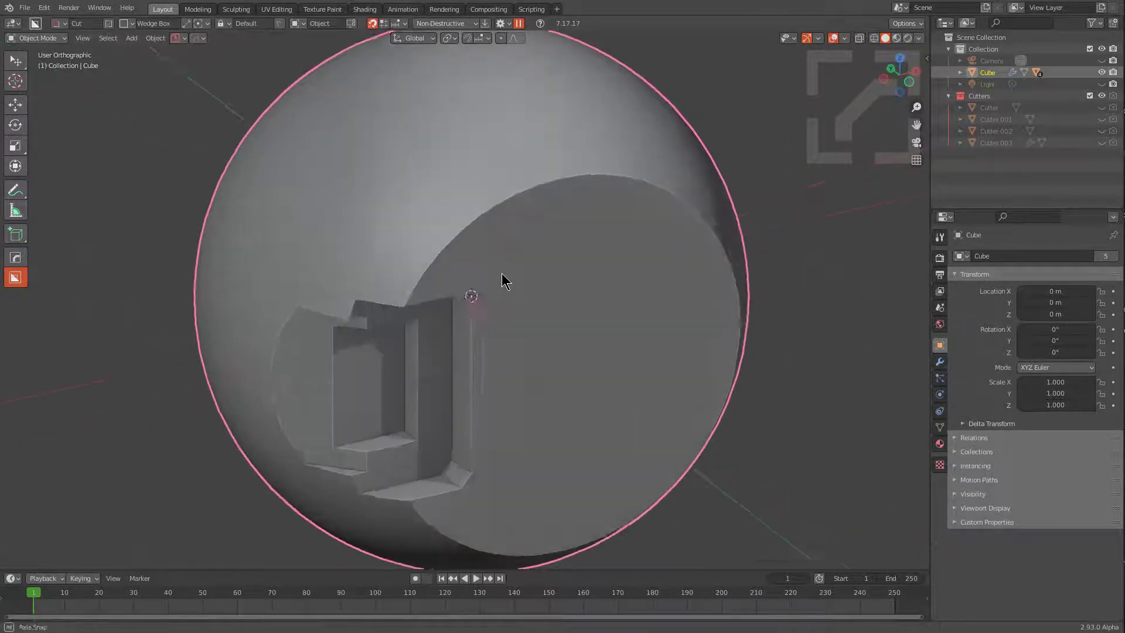
mouse_move(490, 238)
mouse_down()
mouse_move(506, 270)
mouse_move(497, 251)
mouse_up()
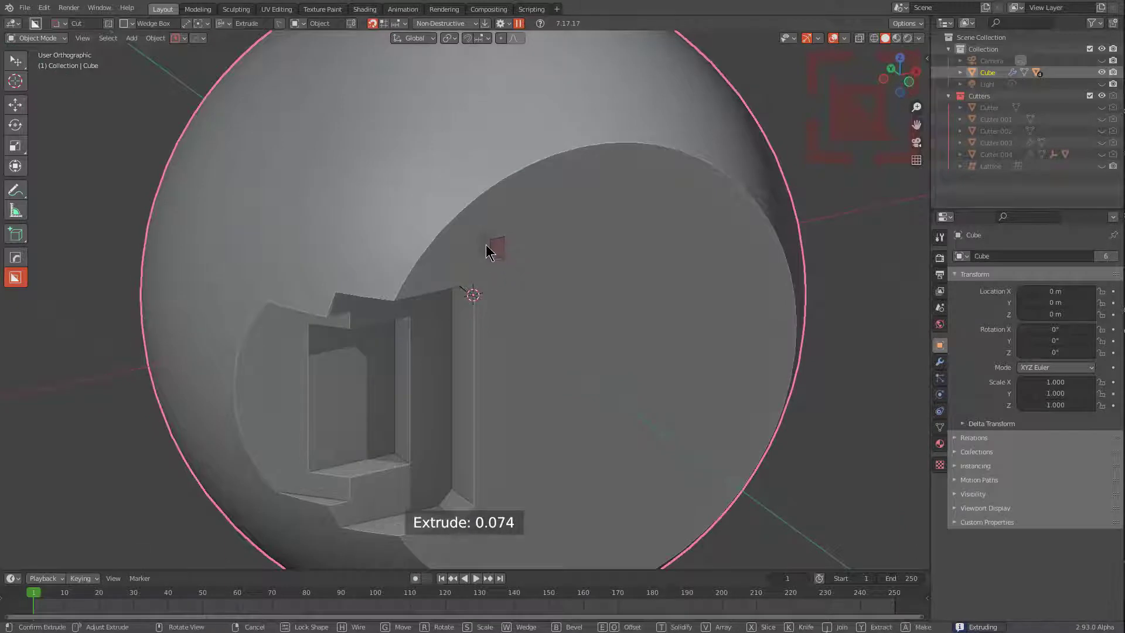
click(500, 276)
scroll(500, 273, down, 2)
scroll(493, 268, up, 2)
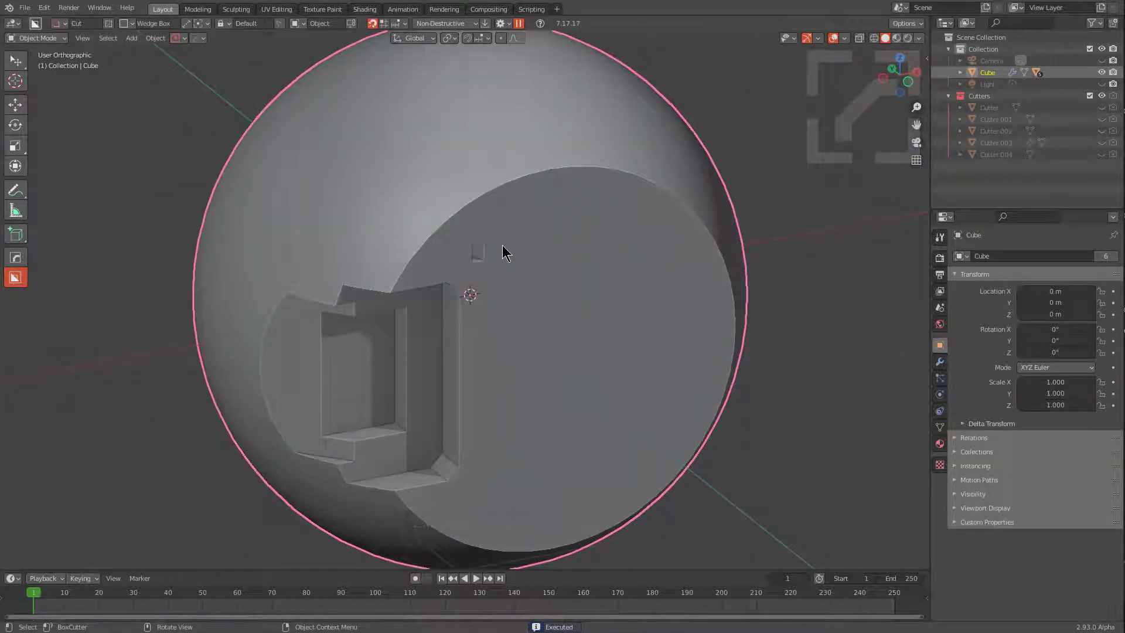
Step: Cut two more small box recesses with snapping into the upper part of the sphere's flat face
key(ctrl)
ctrl+drag(533, 226, 546, 242)
click(536, 303)
ctrl+click(515, 298)
click(509, 359)
shift+middle_drag(504, 362, 516, 313)
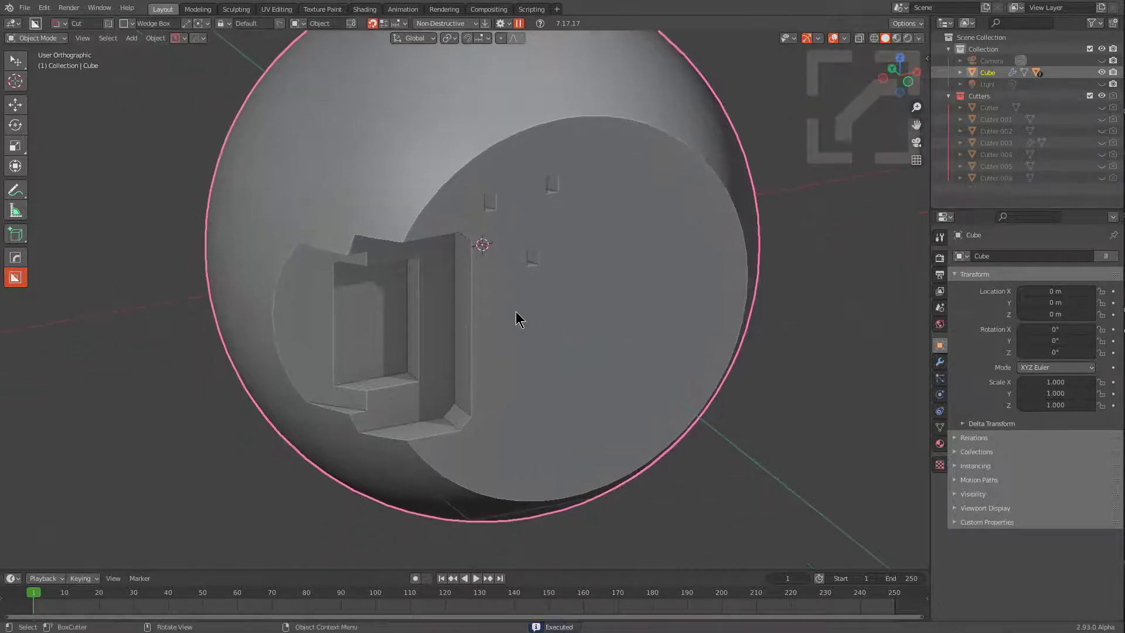
Step: Cut three more small box recesses with snapping across the lower half of the sphere's flat face
scroll(515, 313, up, 1)
ctrl+click(508, 324)
click(509, 332)
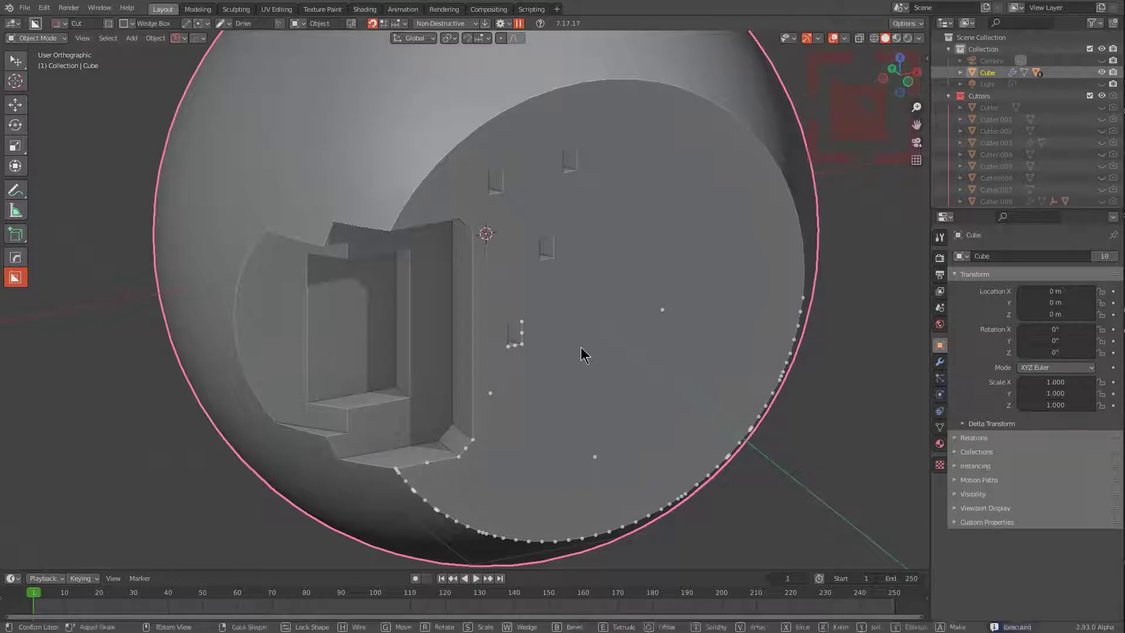
key(ctrl)
ctrl+click(535, 419)
click(536, 424)
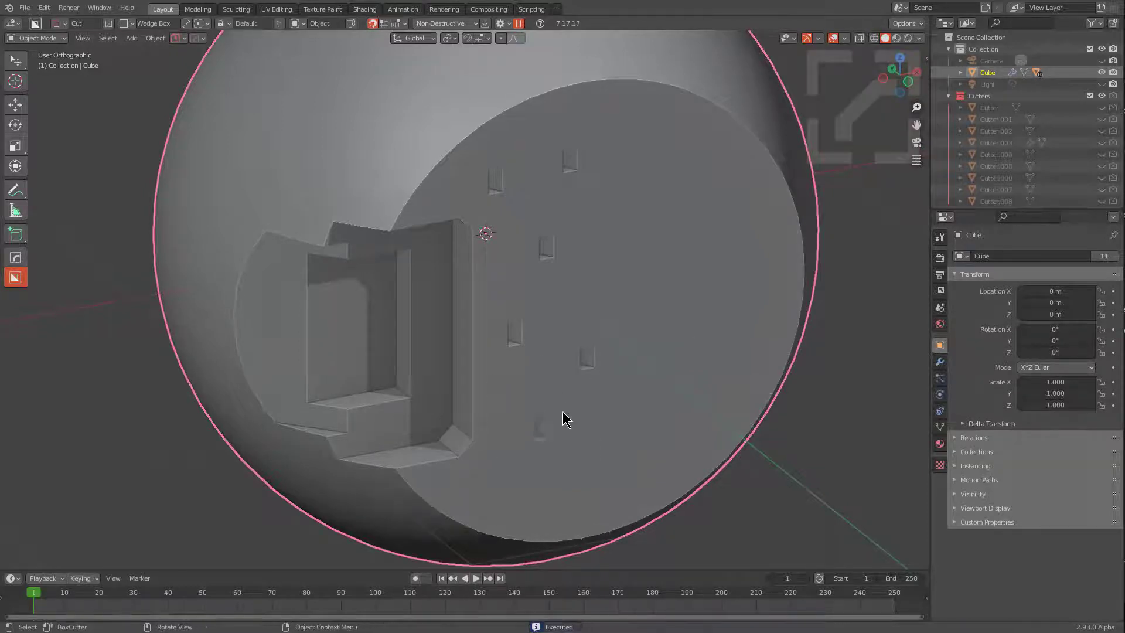
Step: Draw a tall narrow box over the stepped recess's edge, extrude it about 0.070, lock the shape and apply the cut
scroll(561, 381, down, 1)
shift+middle_drag(561, 379, 539, 393)
middle_drag(499, 310, 506, 319)
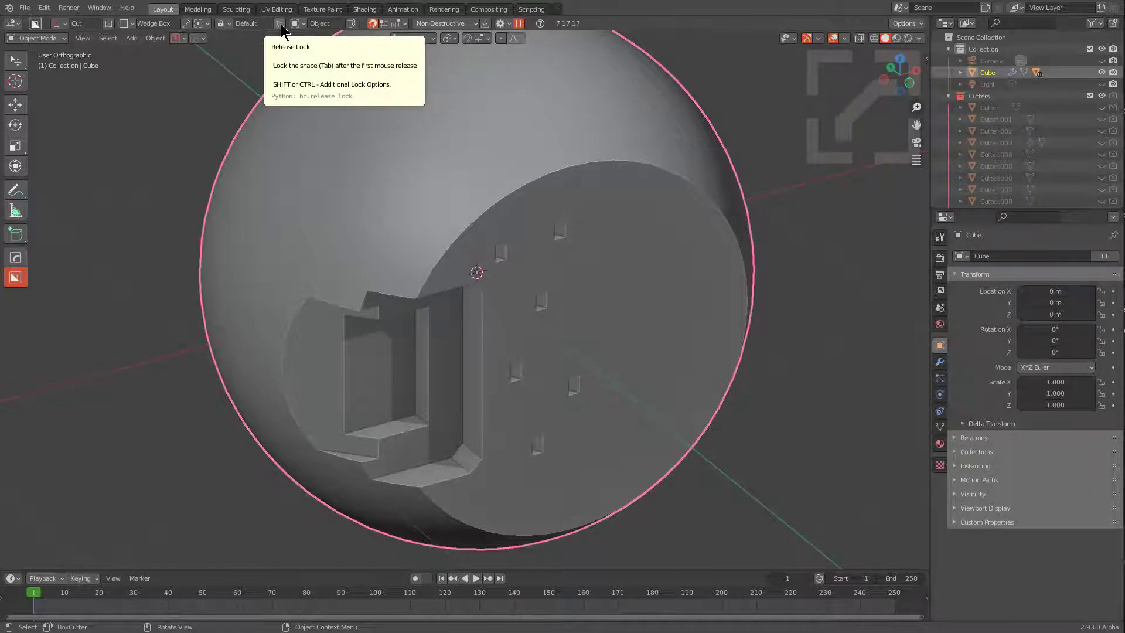
drag(497, 318, 469, 434)
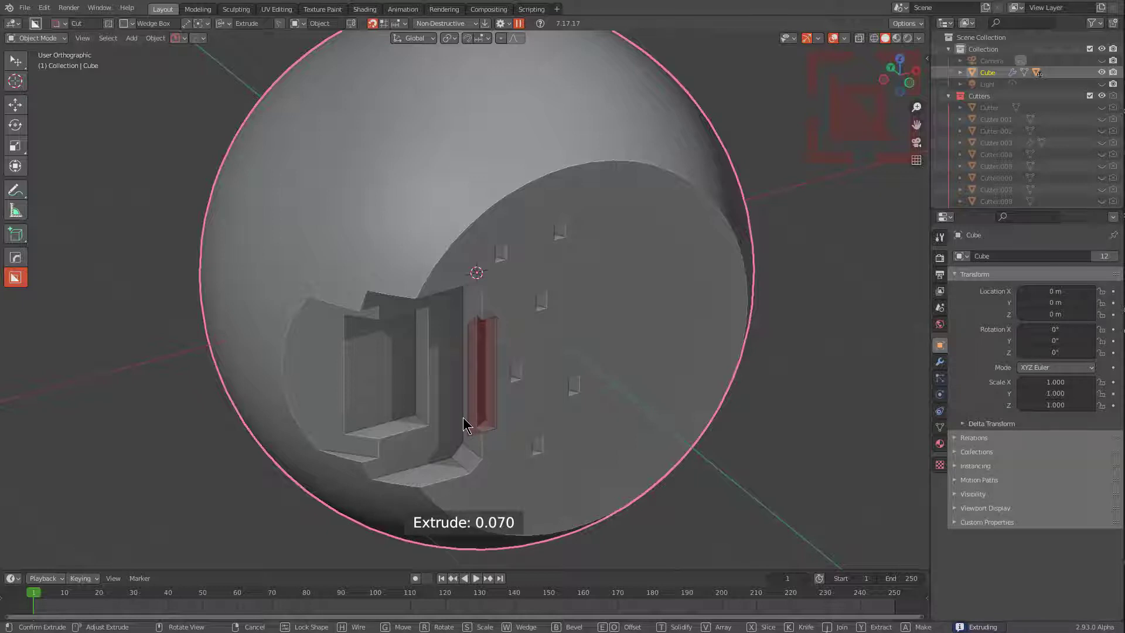
key(Tab)
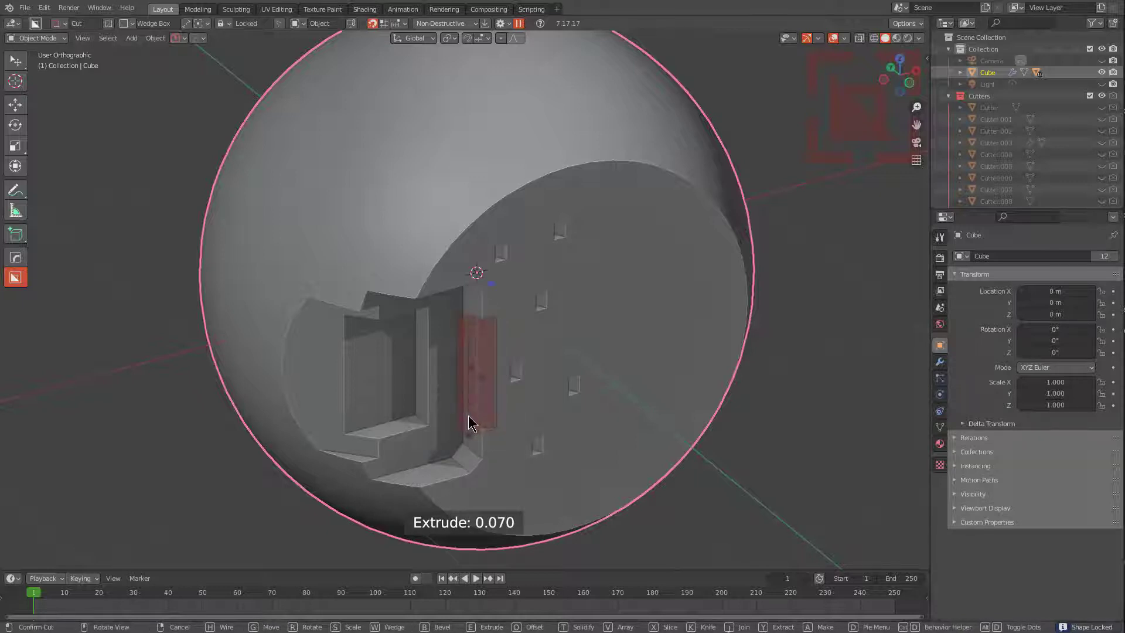
click(486, 419)
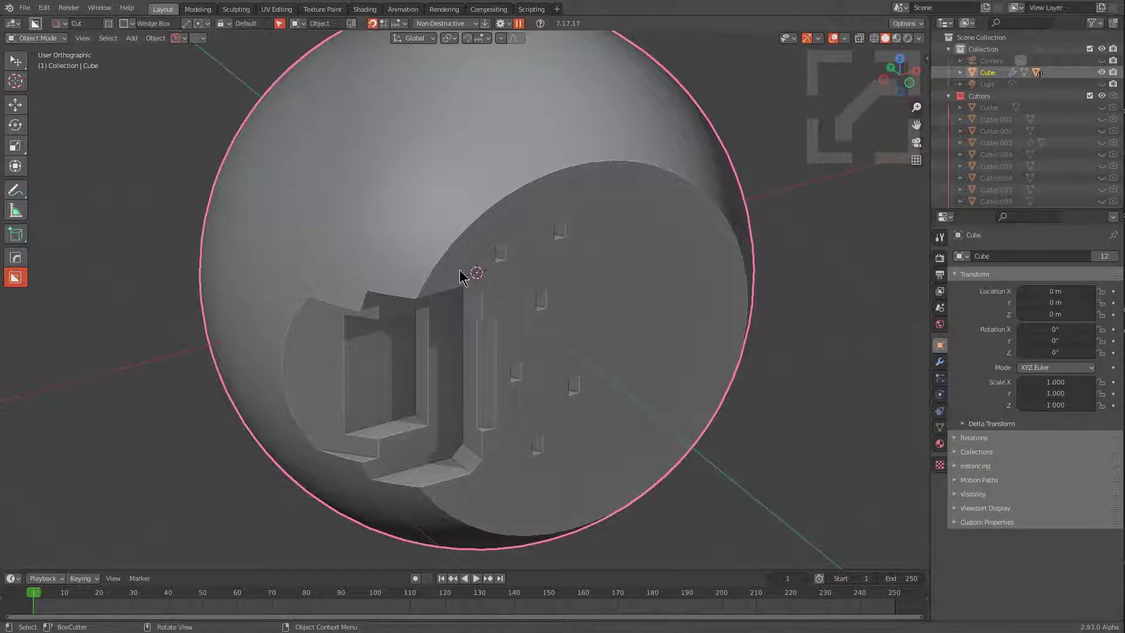
Step: With Release Lock enabled, draw a box about 0.499 by 0.800 over the stepped recess, extrude it across the recess and apply the cut
drag(460, 273, 319, 538)
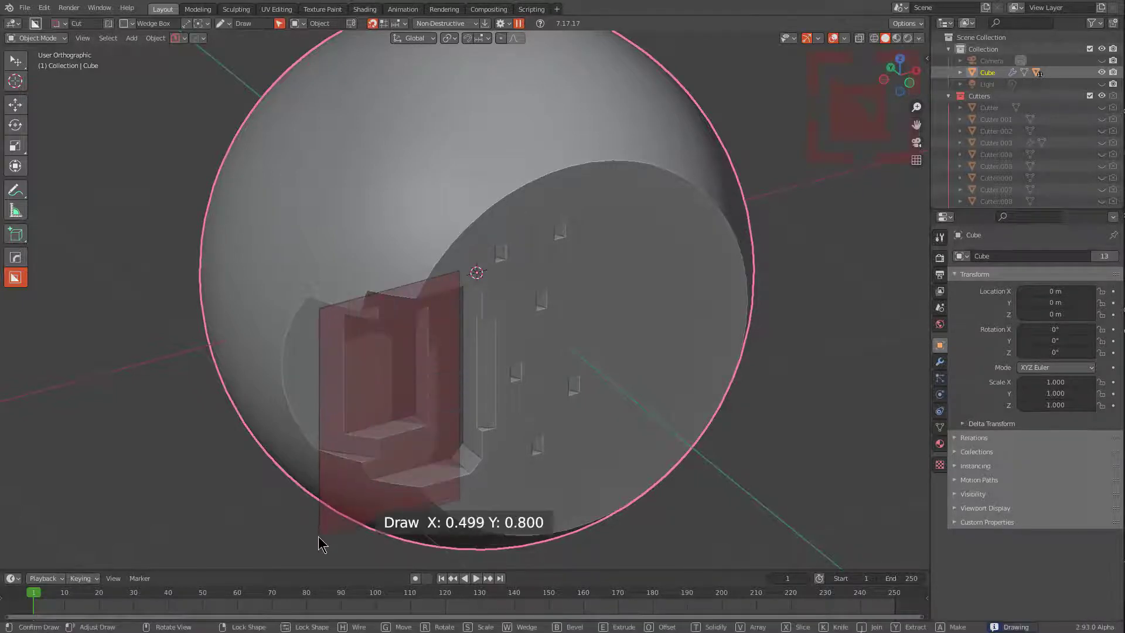
key(Tab)
middle_drag(256, 259, 311, 251)
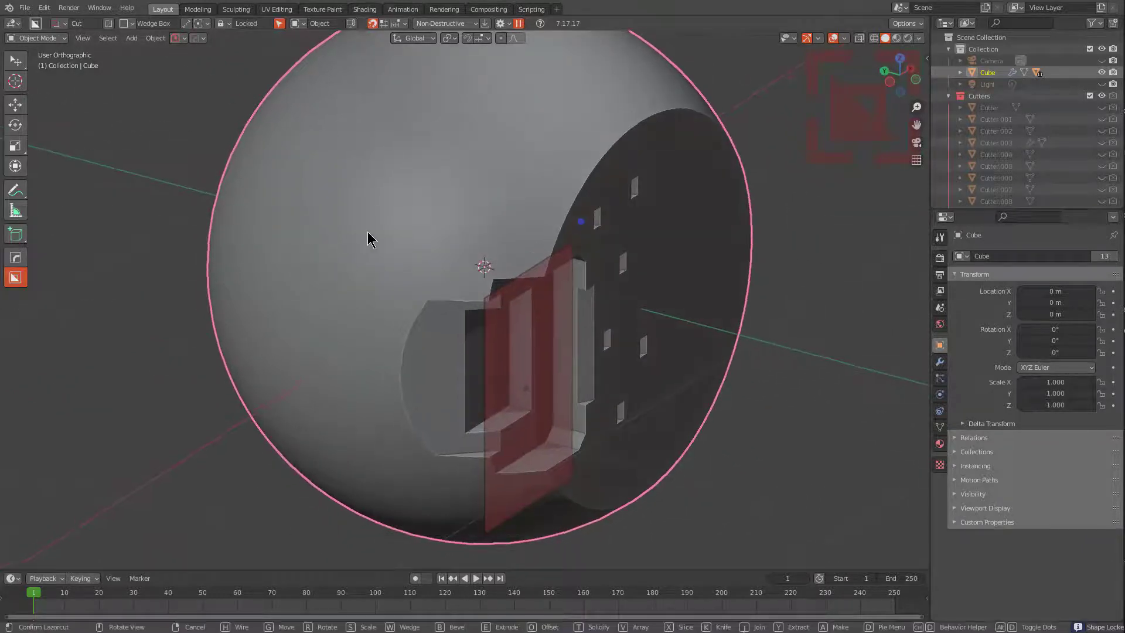
key(e)
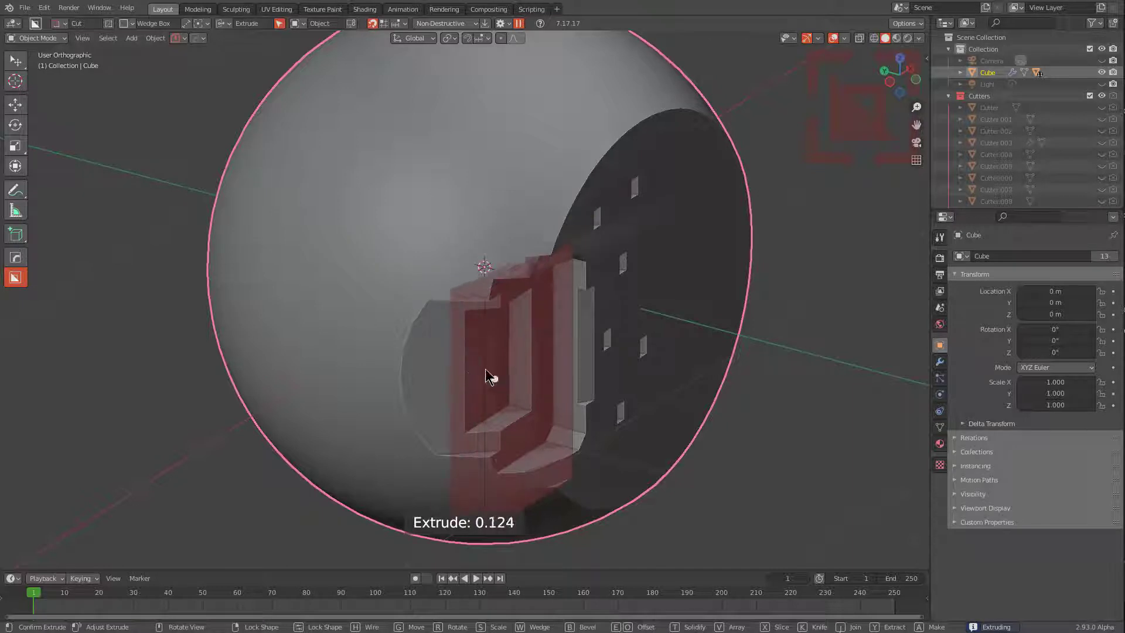
click(452, 354)
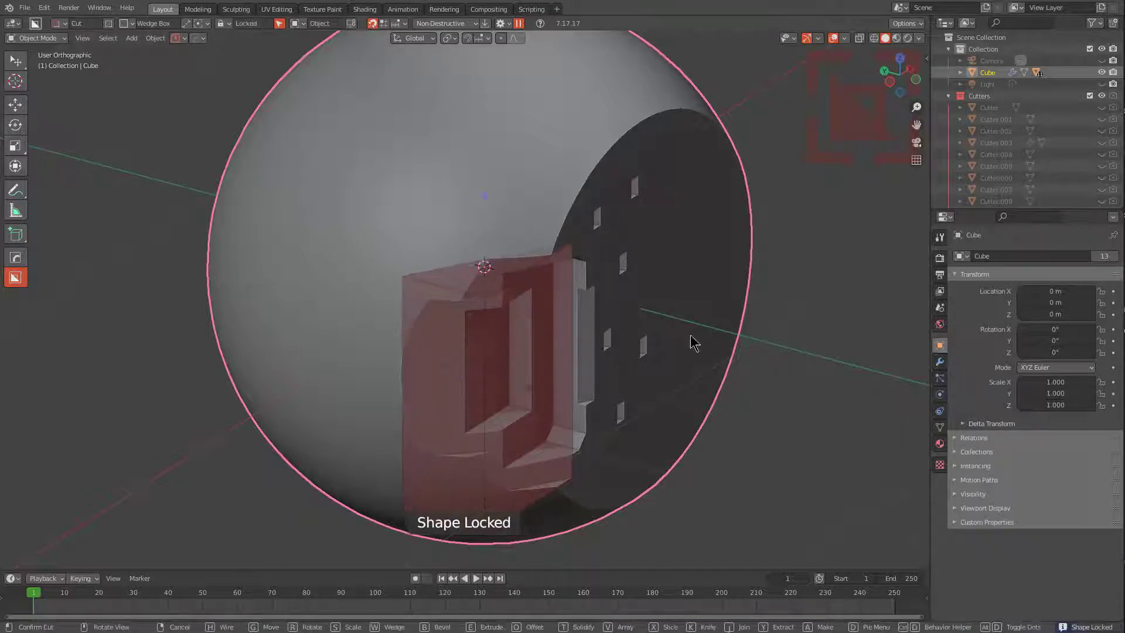
click(581, 331)
middle_drag(563, 354, 527, 332)
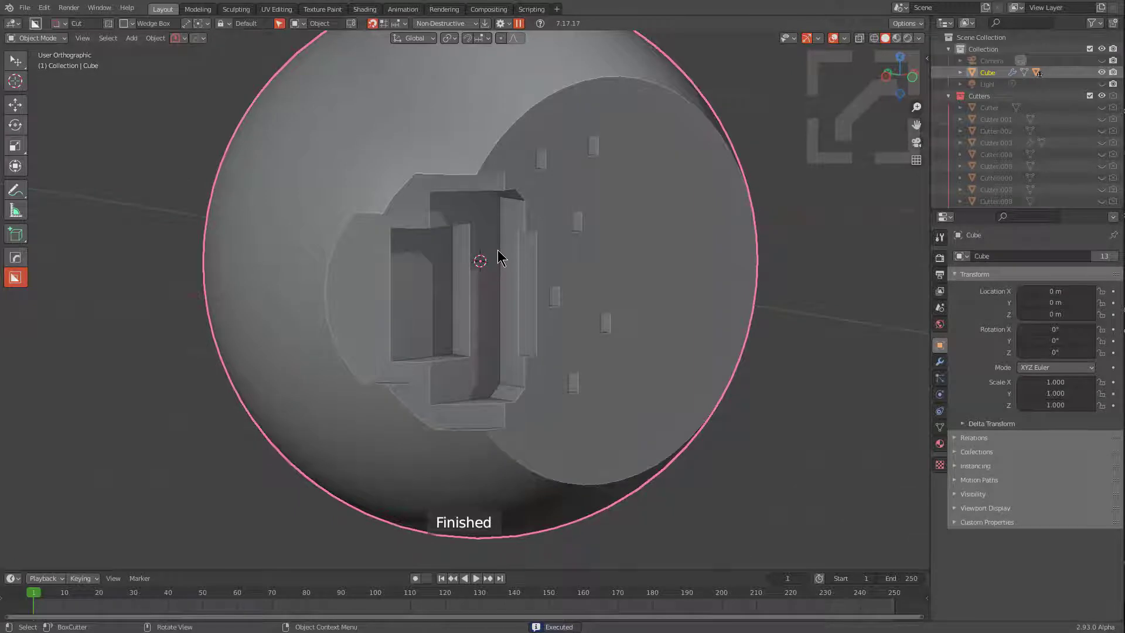
middle_drag(497, 250, 501, 264)
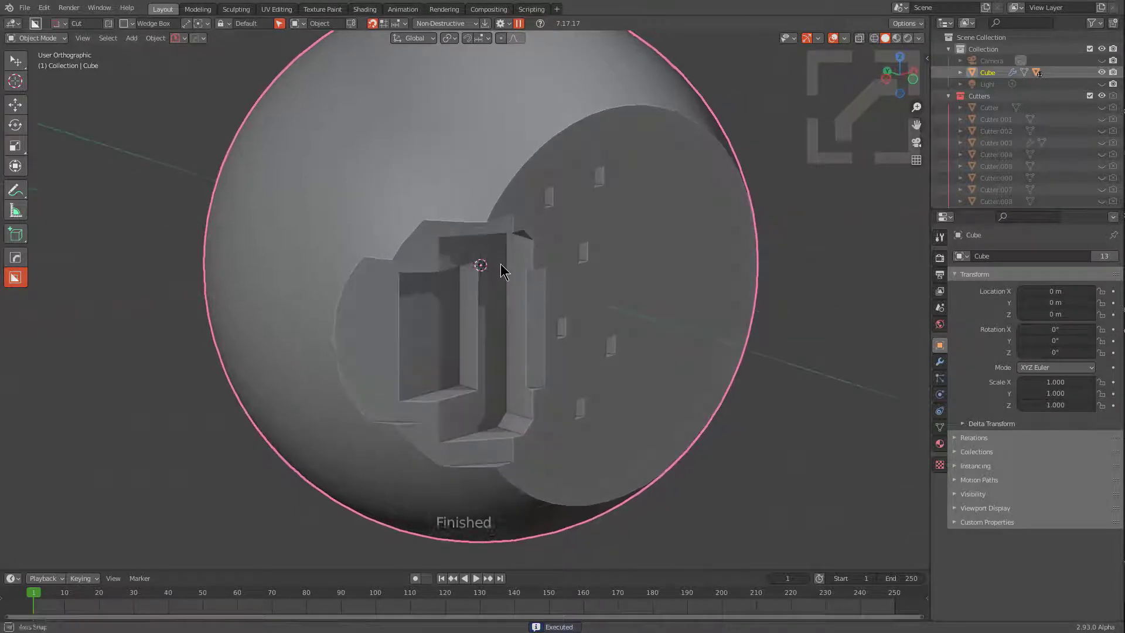
Step: Review the Release Lock options and cut a narrow vertical slot, extruded about 0.023, below the small recess nearest the sphere's stepped pocket
click(280, 24)
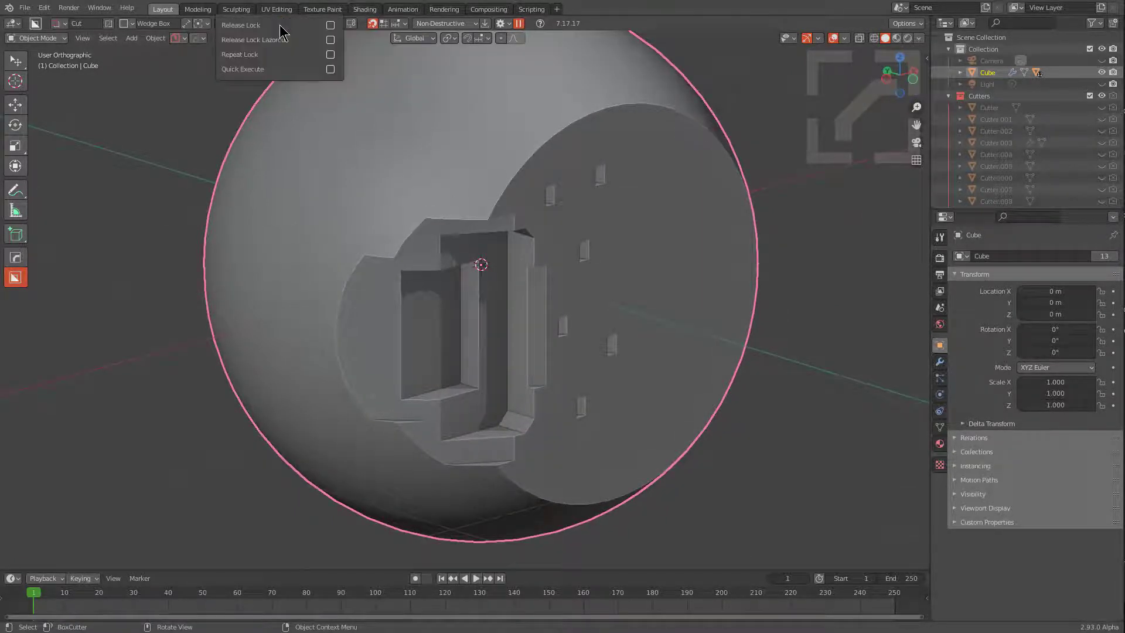
drag(279, 25, 282, 54)
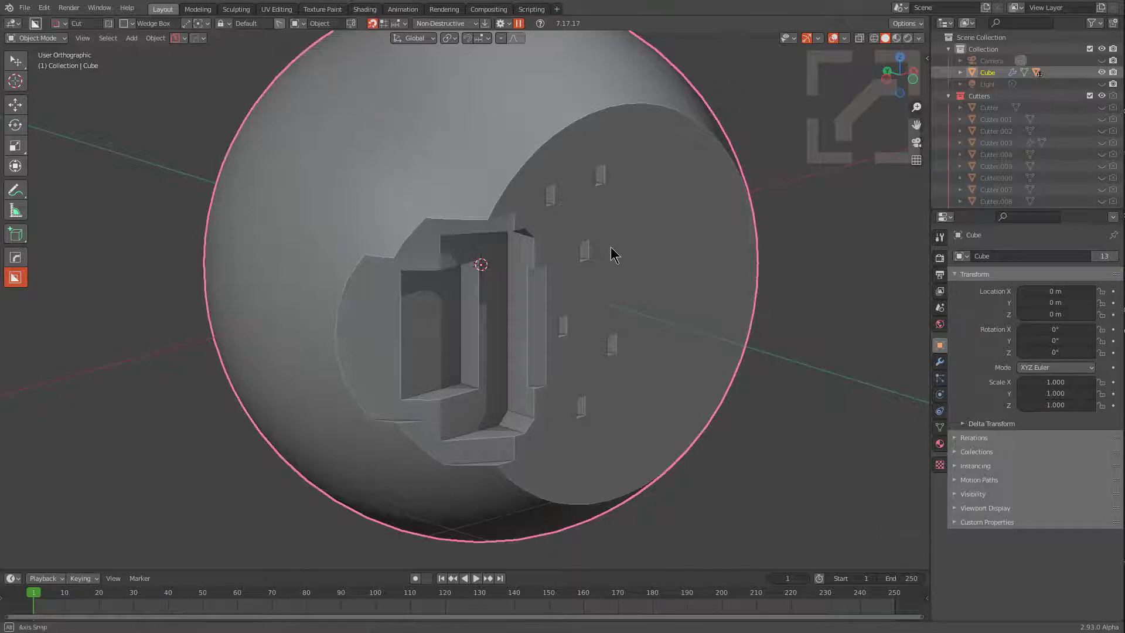
middle_drag(613, 252, 529, 244)
scroll(545, 261, up, 1)
drag(509, 230, 511, 257)
middle_drag(565, 244, 539, 254)
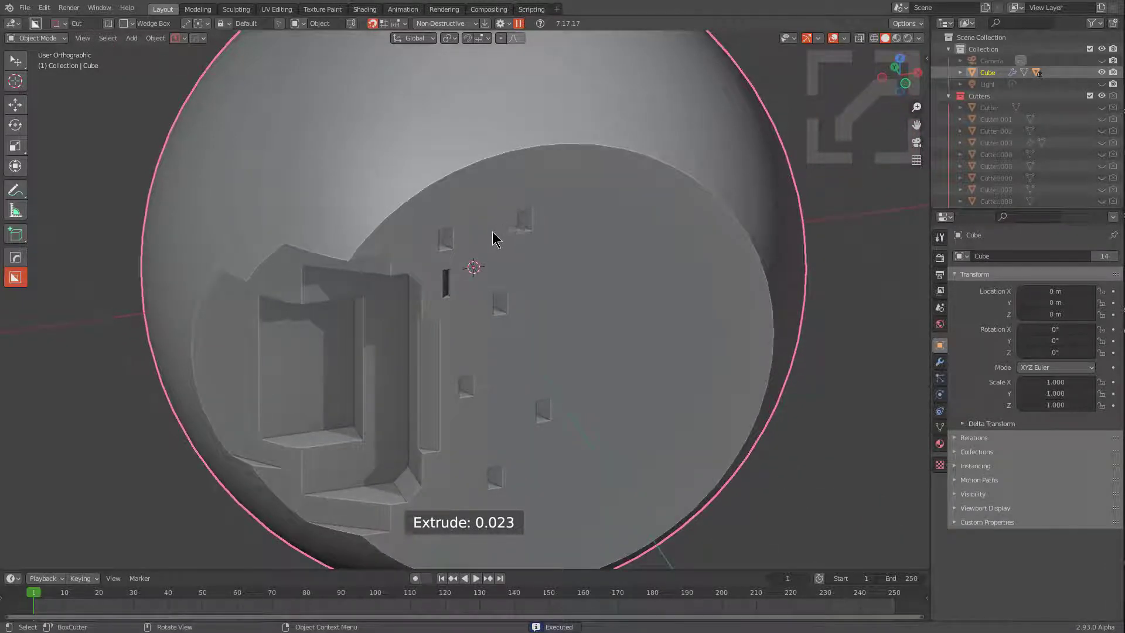
Step: Repeat the narrow slot cut twice, moving one above the topmost small recess and one below the middle recess
drag(487, 195, 486, 207)
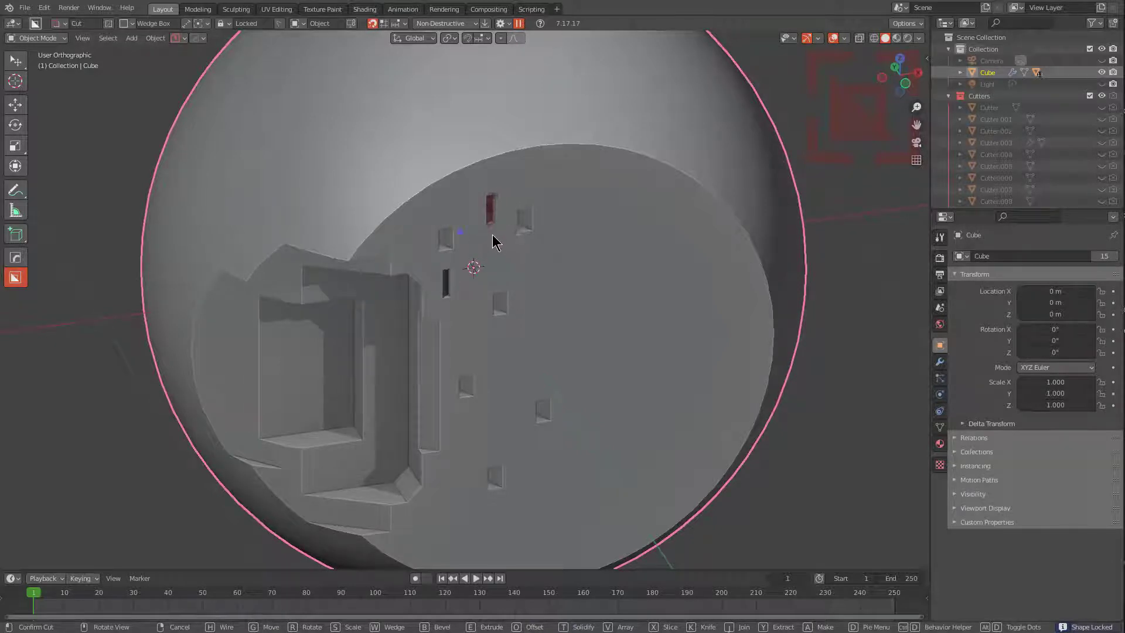
key(g)
click(540, 193)
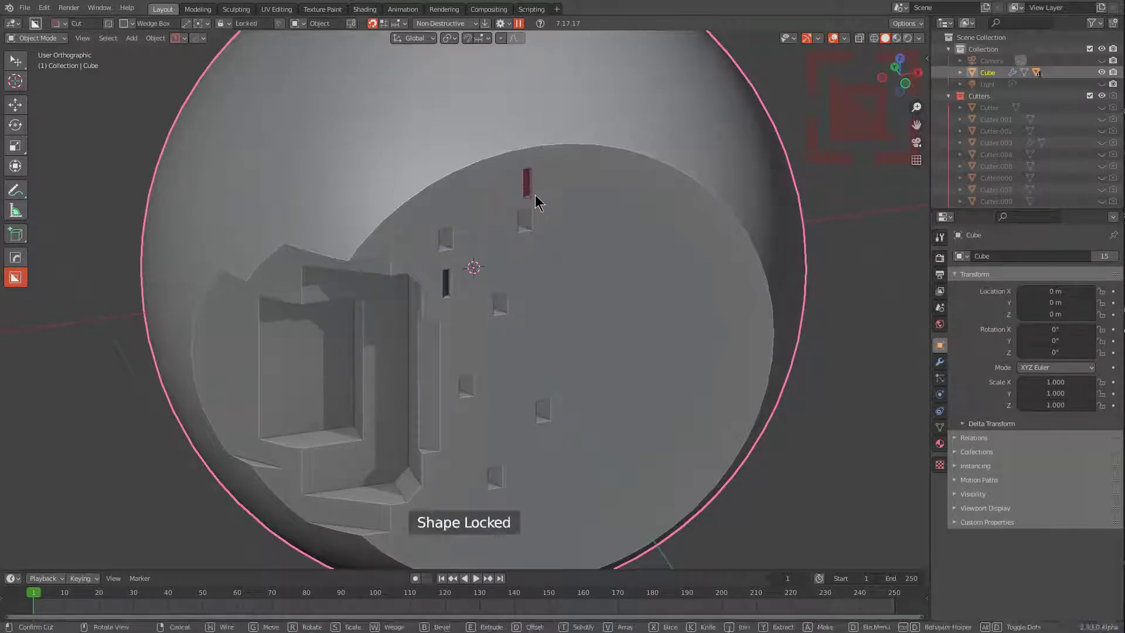
double_click(539, 304)
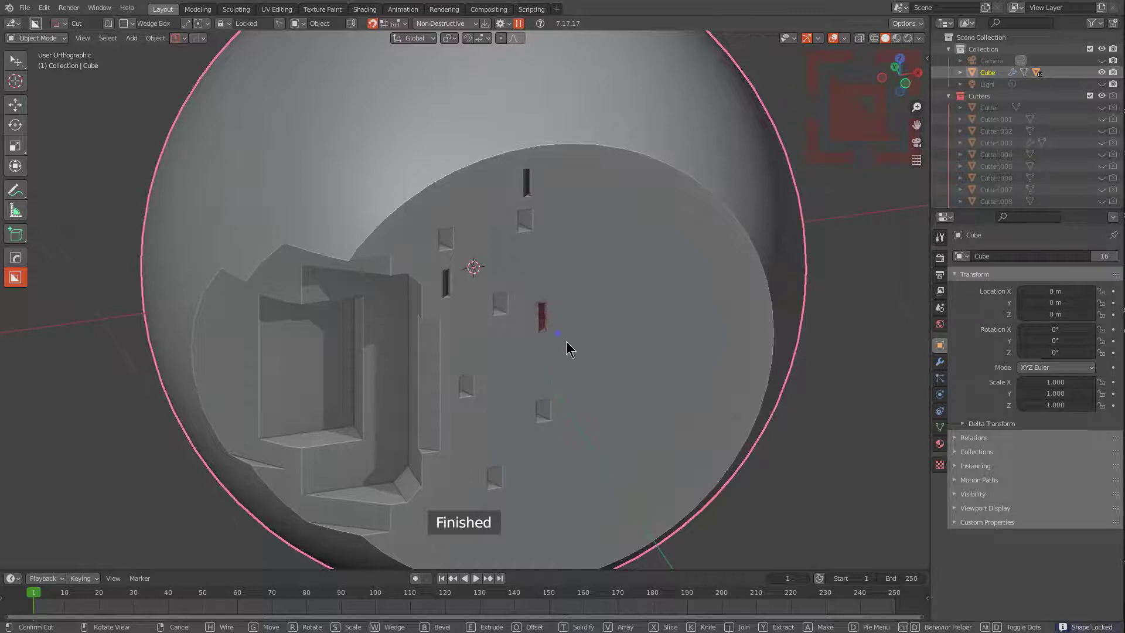
key(g)
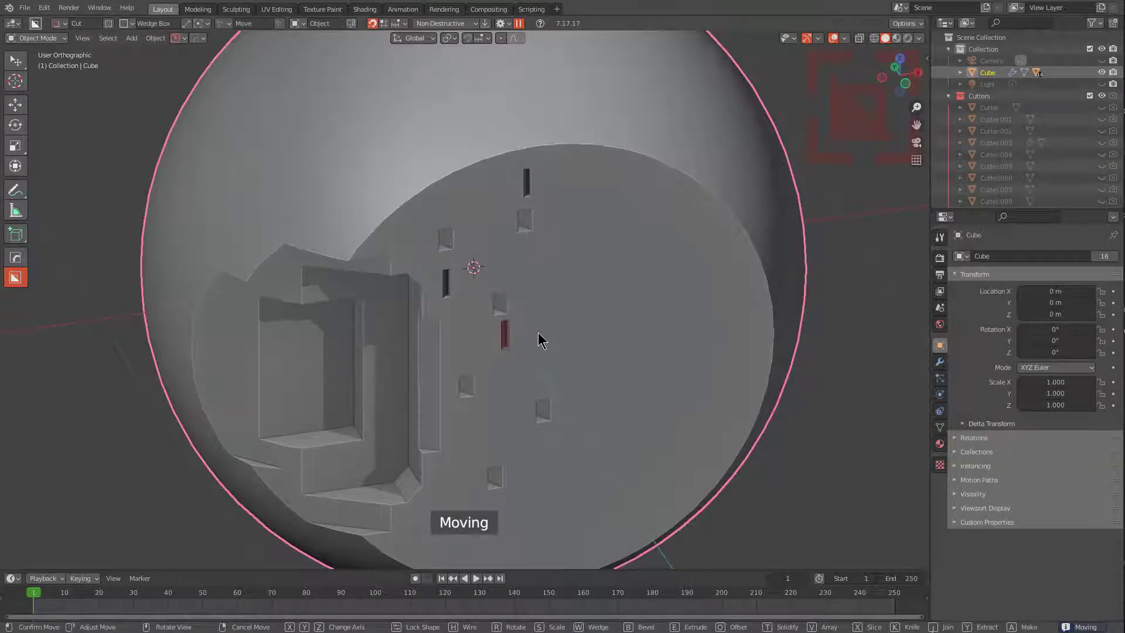
click(538, 332)
click(488, 360)
Step: Repeat the slot cut once more and move it directly below the small recess near the stepped pocket's lower end
shift+middle_drag(495, 368, 515, 290)
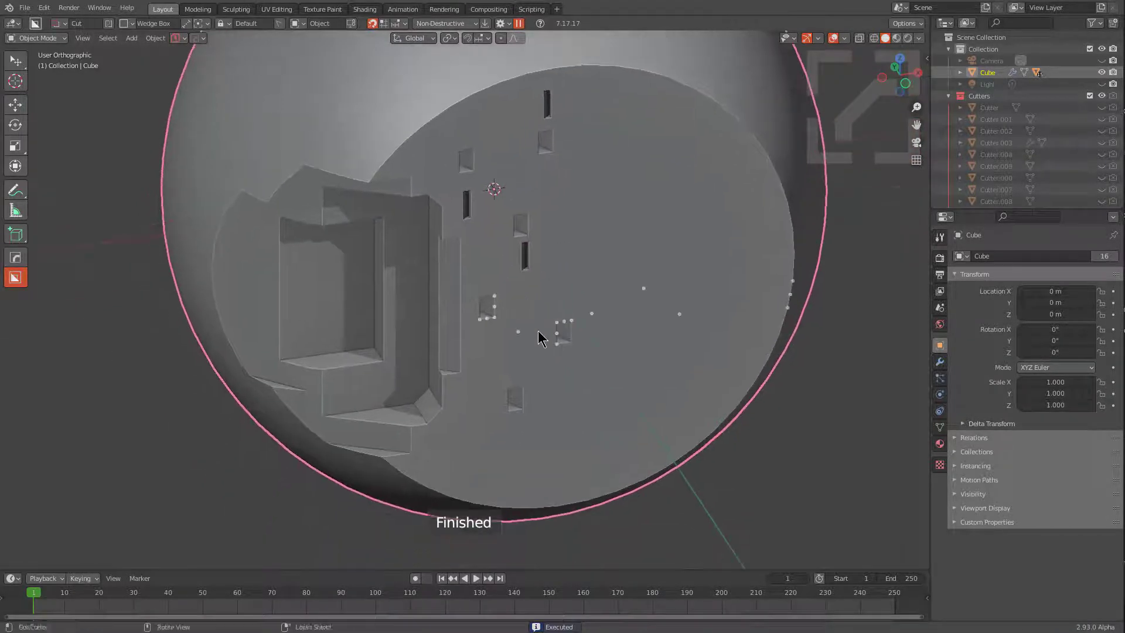
double_click(538, 334)
key(g)
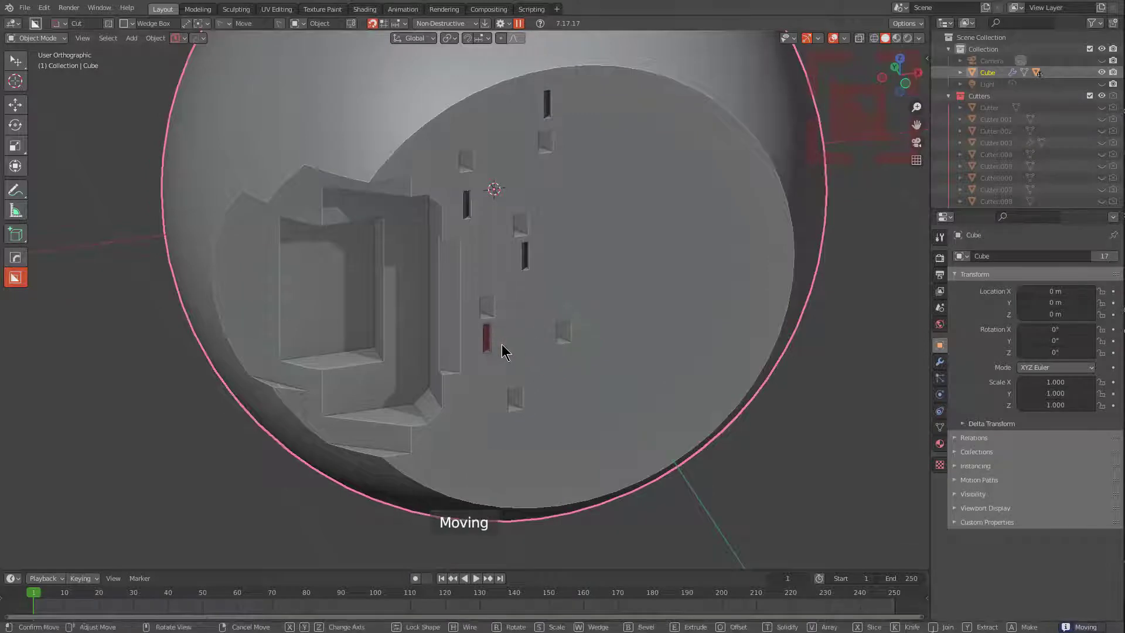
click(505, 344)
click(506, 344)
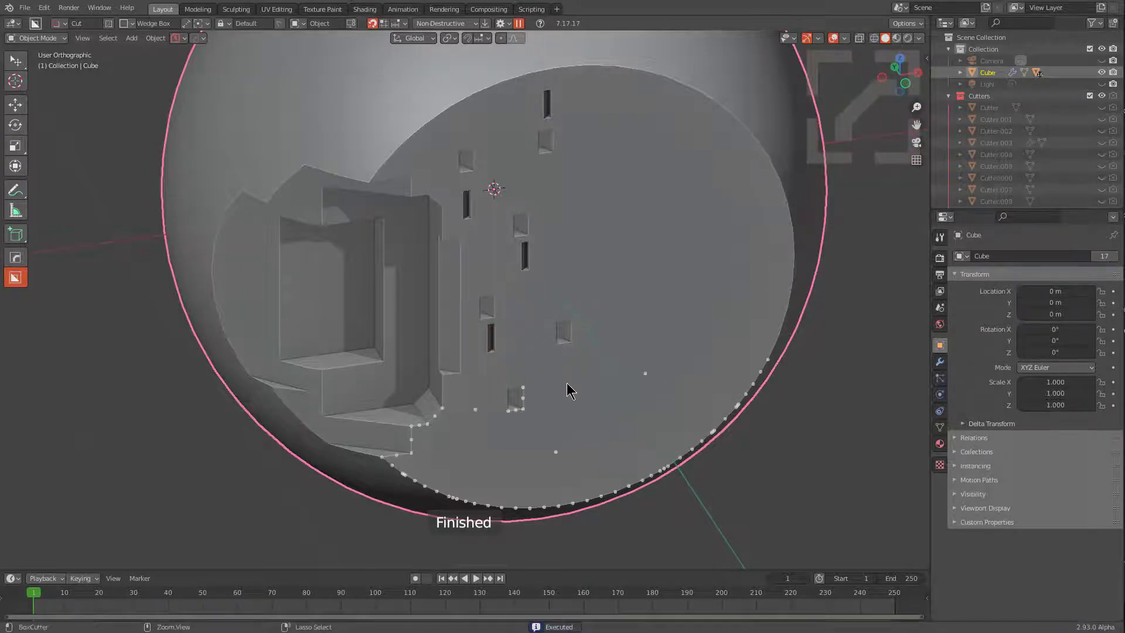
Step: Repeat the slot cut below the two remaining small recesses, the outermost and the lowest, moving each into place
double_click(570, 386)
key(g)
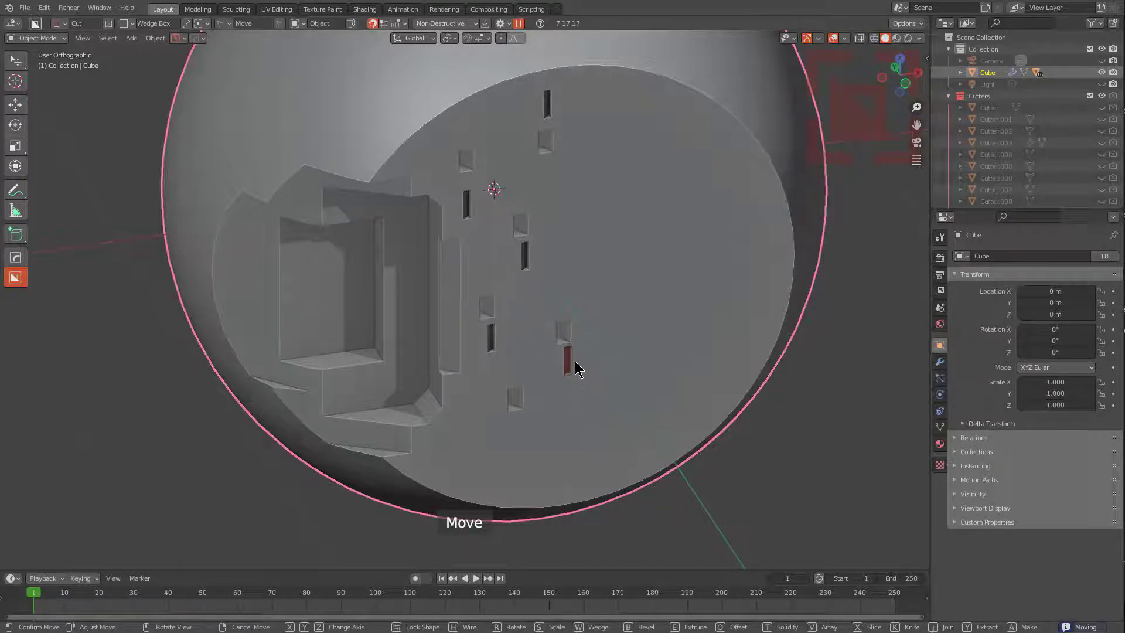
click(576, 361)
double_click(519, 444)
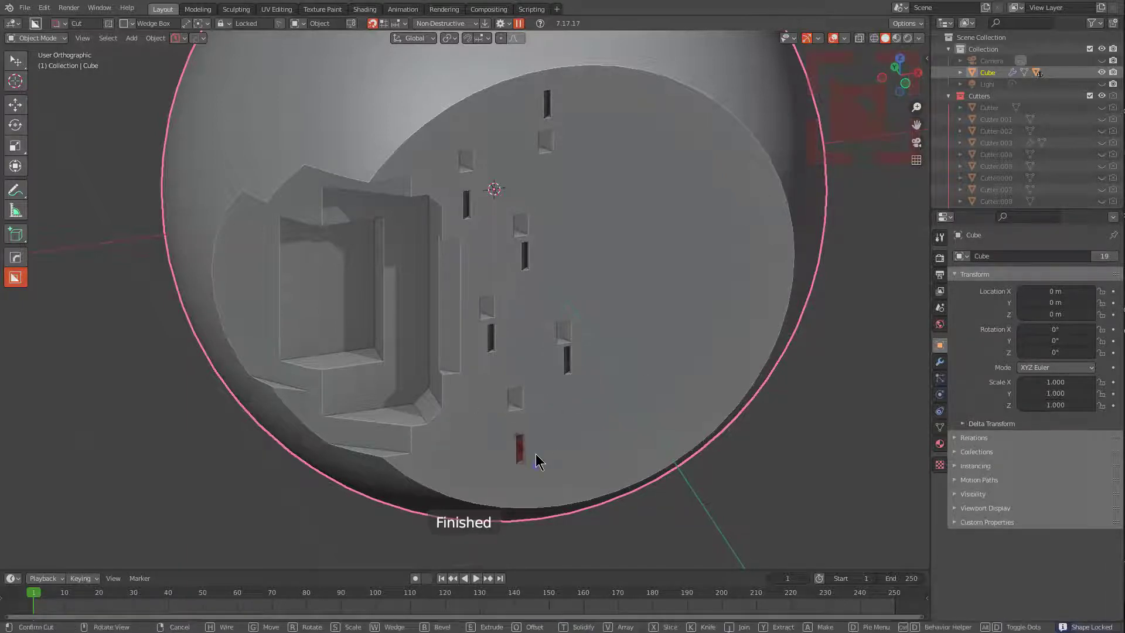
key(g)
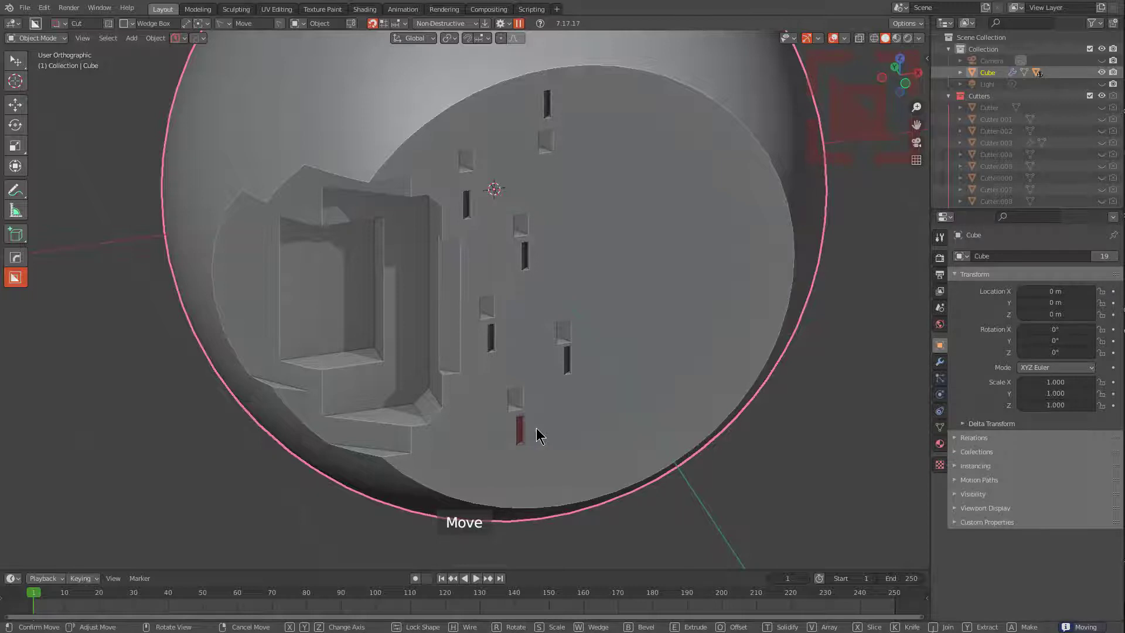
click(536, 428)
Step: Mirror the sphere's cut details across the X axis with the mirror gizmo
scroll(586, 312, down, 1)
key(alt+x)
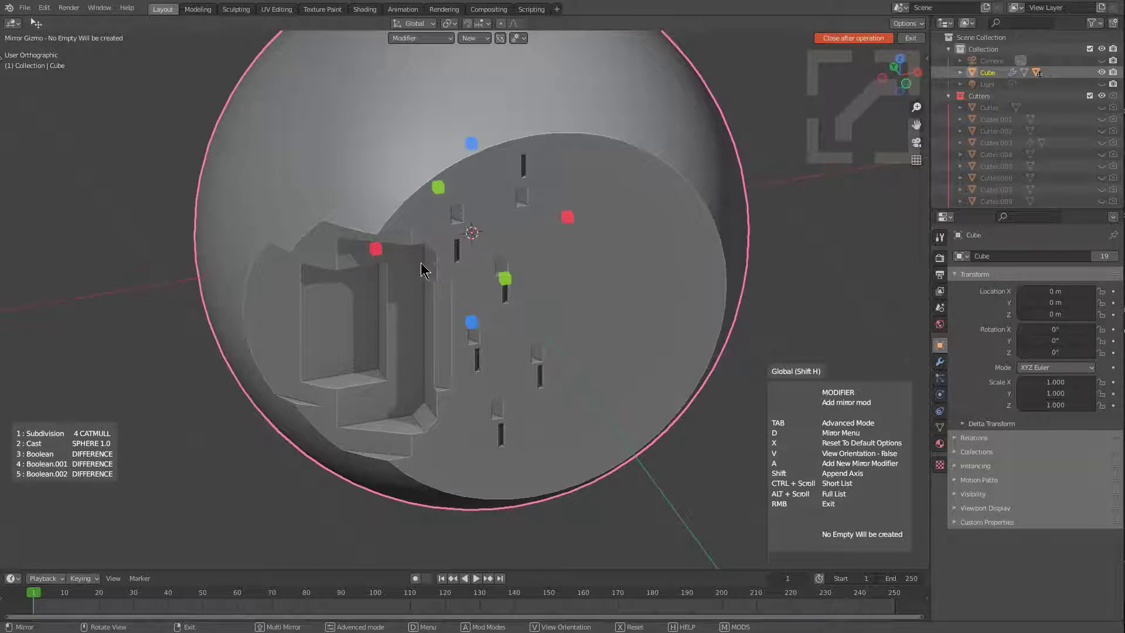
click(377, 250)
mouse_move(516, 296)
middle_down()
mouse_move(520, 267)
mouse_move(526, 282)
middle_up()
scroll(526, 289, up, 3)
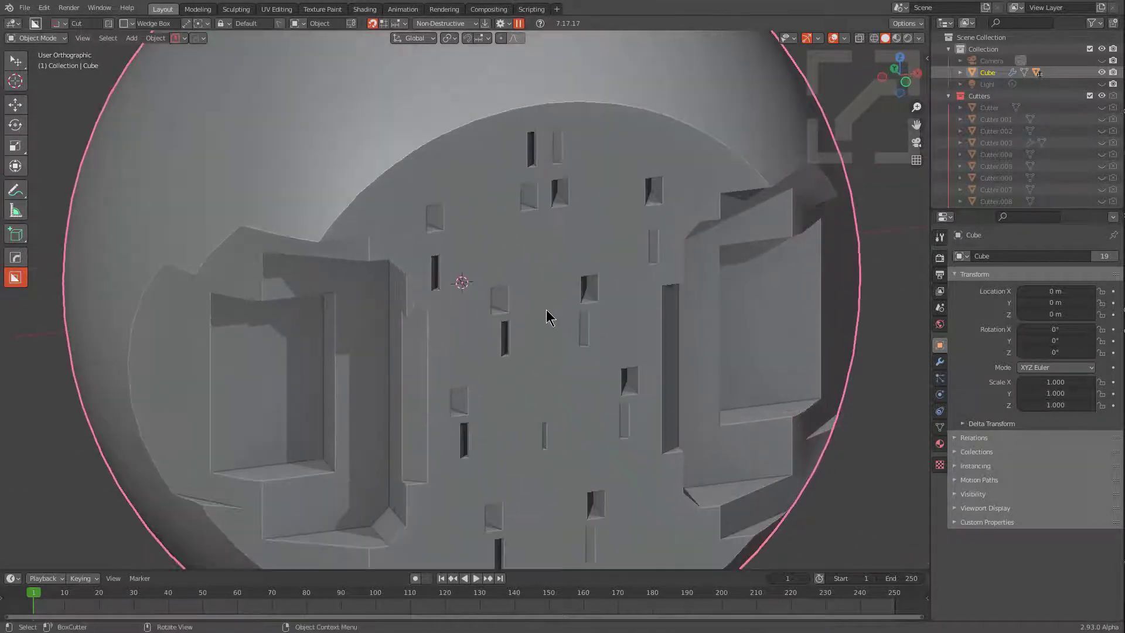
Step: Try a repeated slot cut between the two middle recesses, checking its alignment against the neighbouring cuts in wire display
ctrl+drag(546, 282, 554, 317)
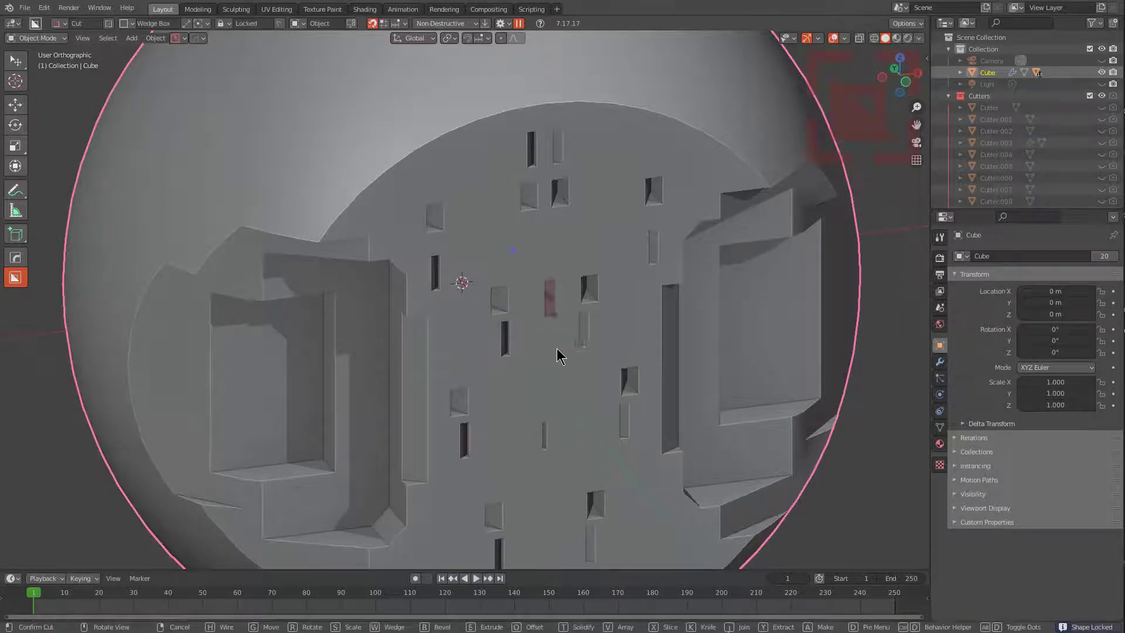
key(Tab)
middle_drag(561, 345, 550, 340)
scroll(568, 295, up, 2)
scroll(577, 282, up, 1)
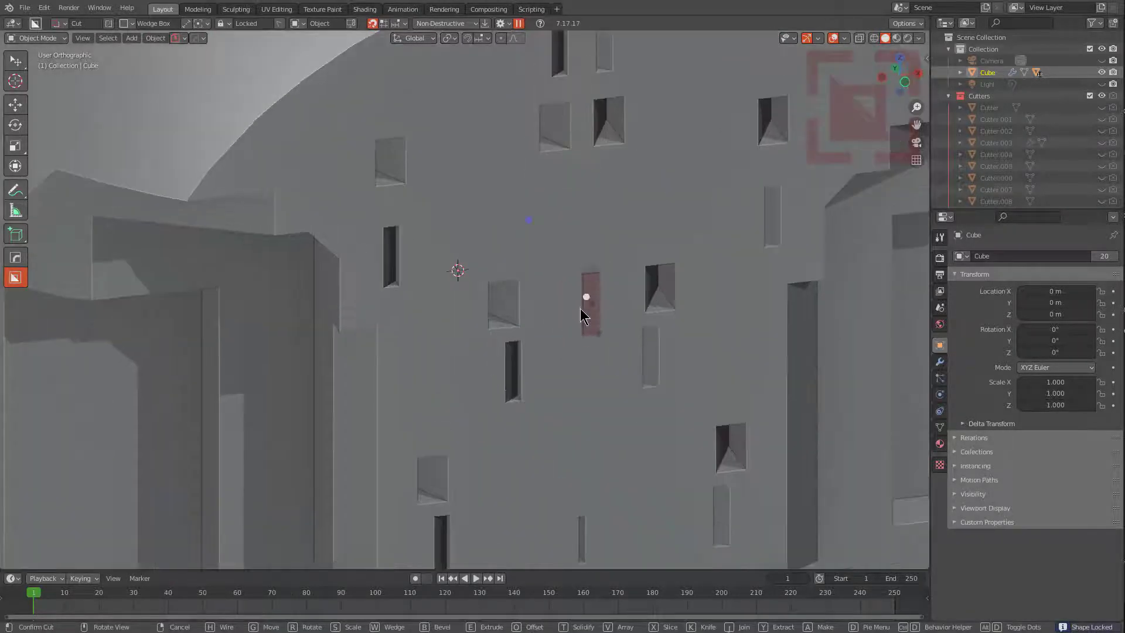
scroll(577, 338, up, 6)
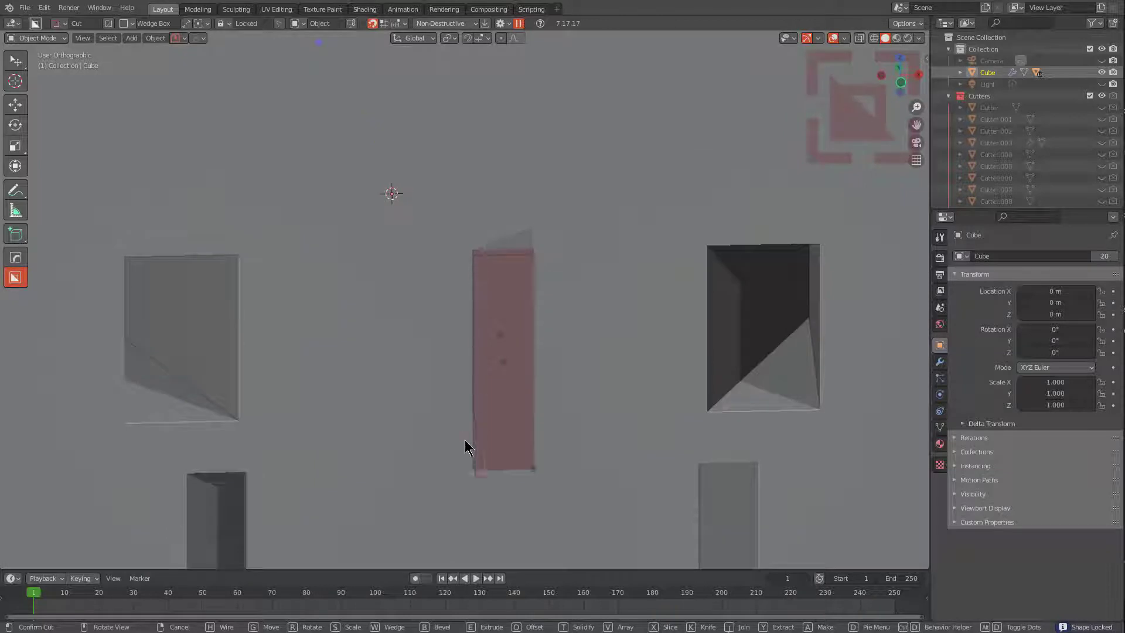
scroll(578, 352, down, 2)
middle_drag(575, 314, 584, 321)
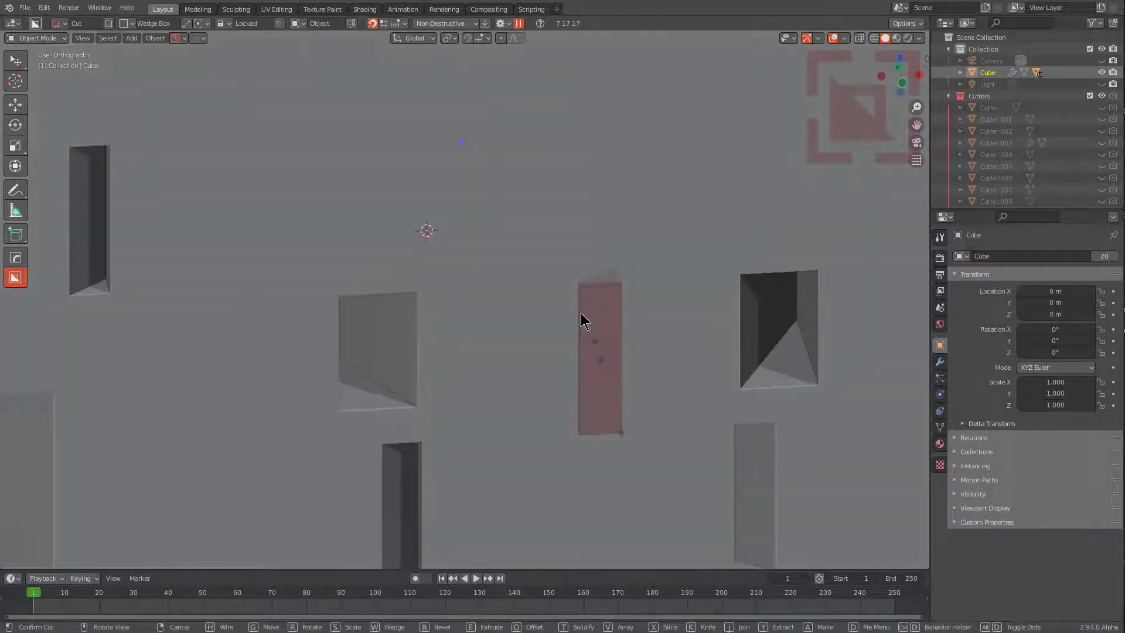
key(h)
scroll(653, 357, up, 3)
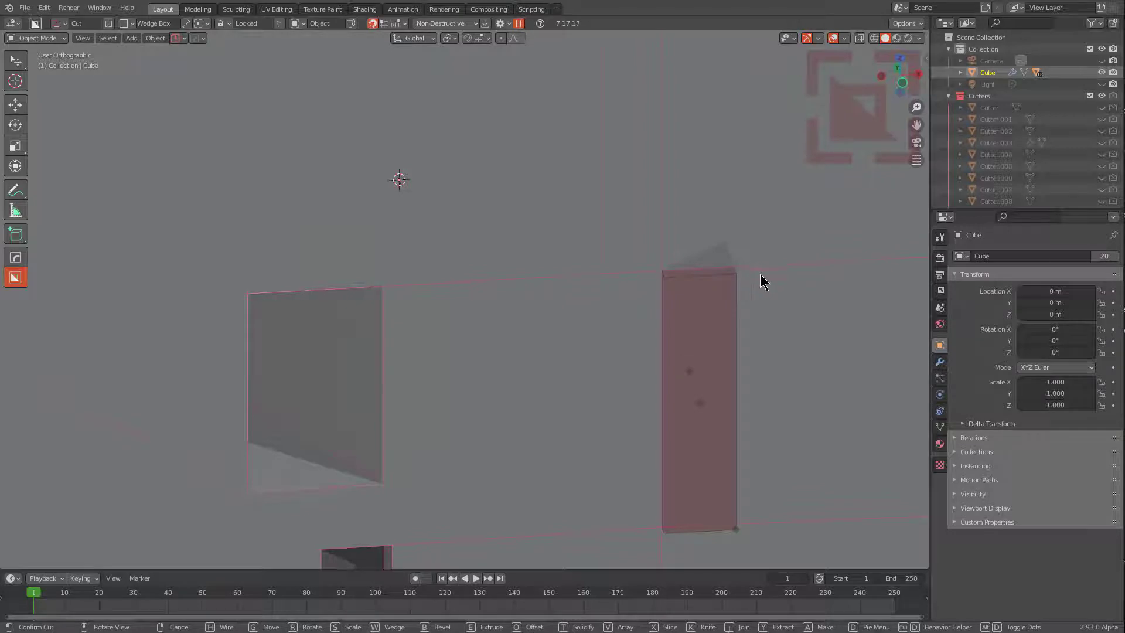
scroll(694, 282, down, 3)
scroll(678, 280, down, 2)
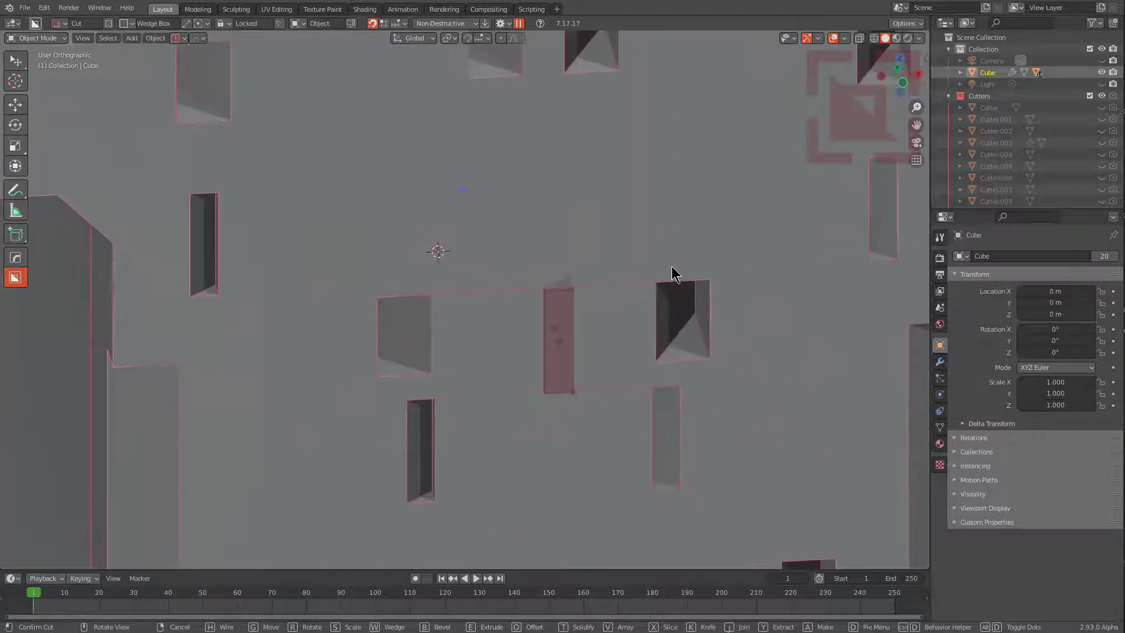
right_click(661, 269)
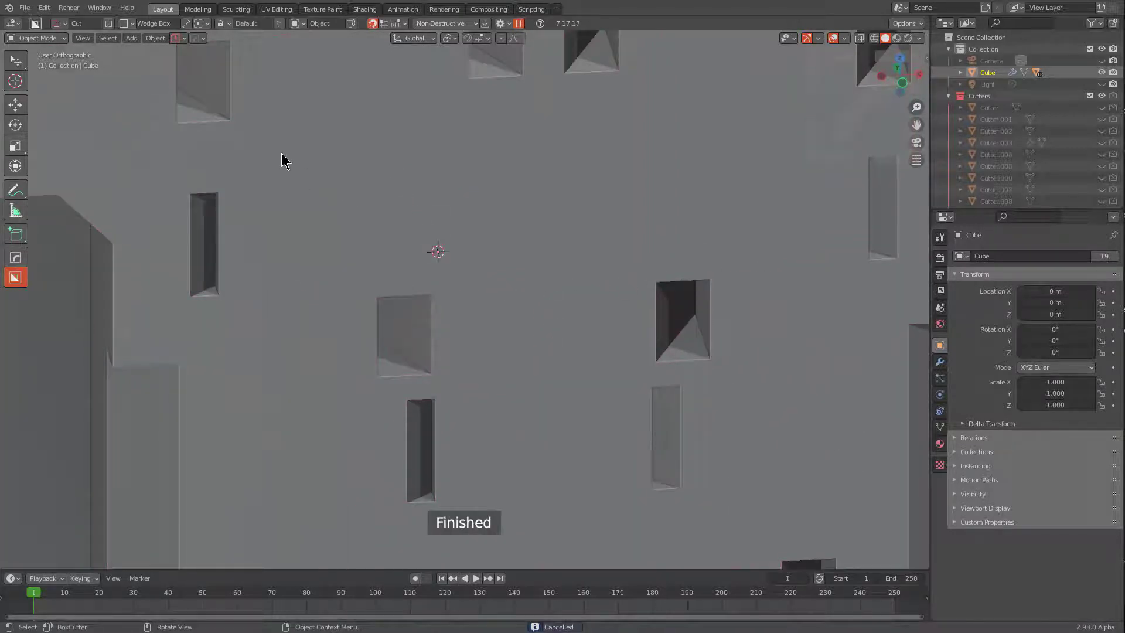
mouse_move(281, 153)
mouse_down()
mouse_move(325, 268)
mouse_move(320, 297)
mouse_up()
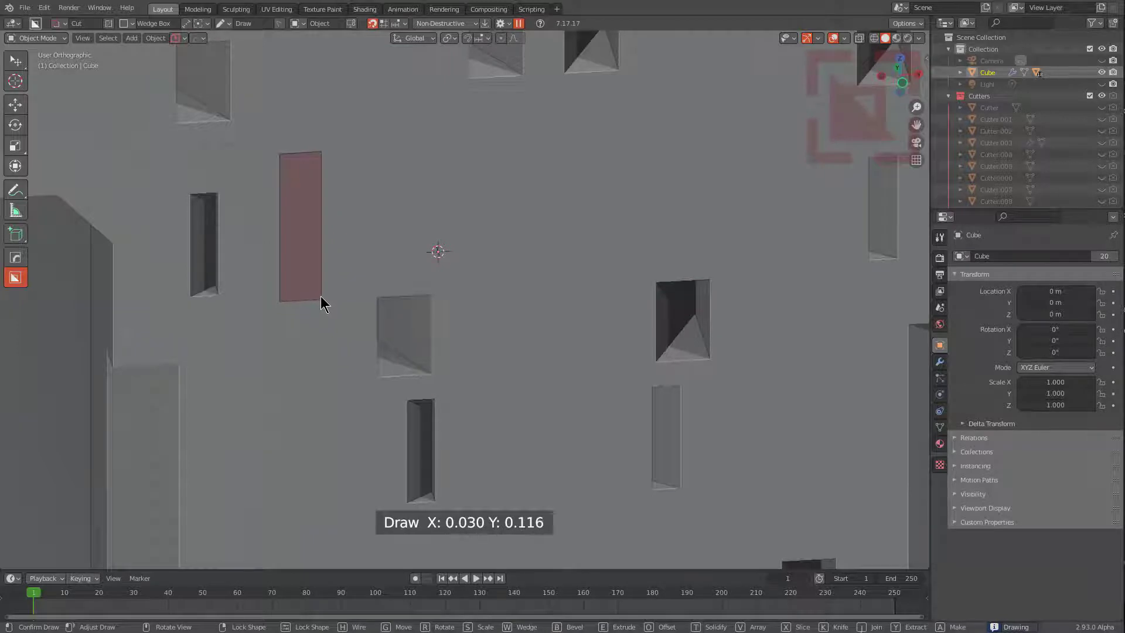
right_click(324, 303)
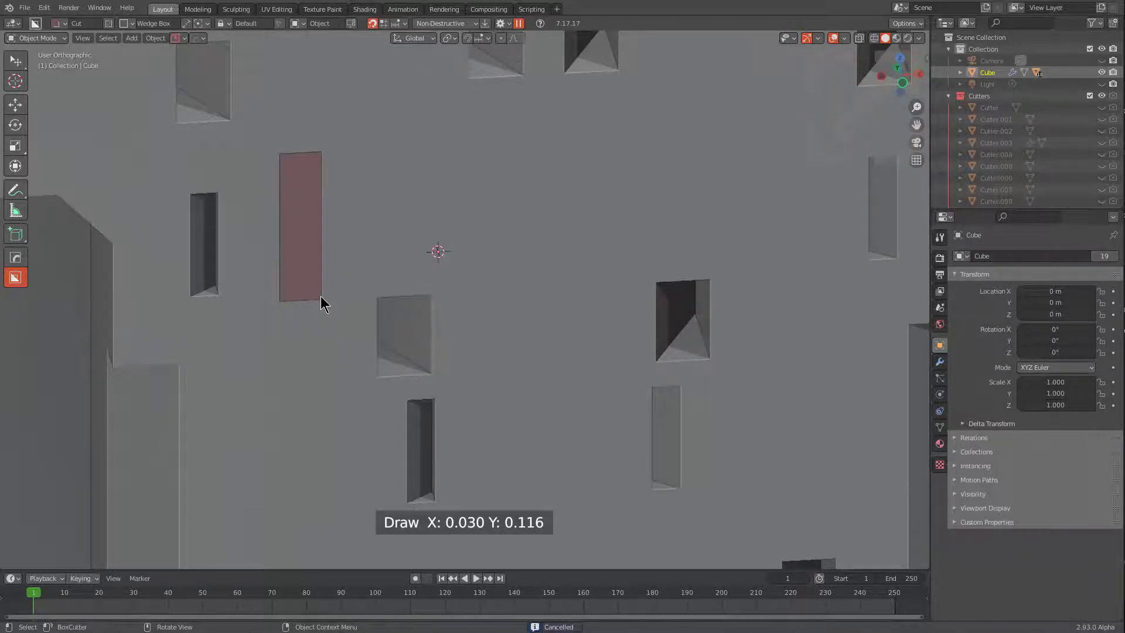
Step: Cut a small wide box, extruded about 0.028, beside the narrow slot nearest the original stepped pocket
key(ctrl)
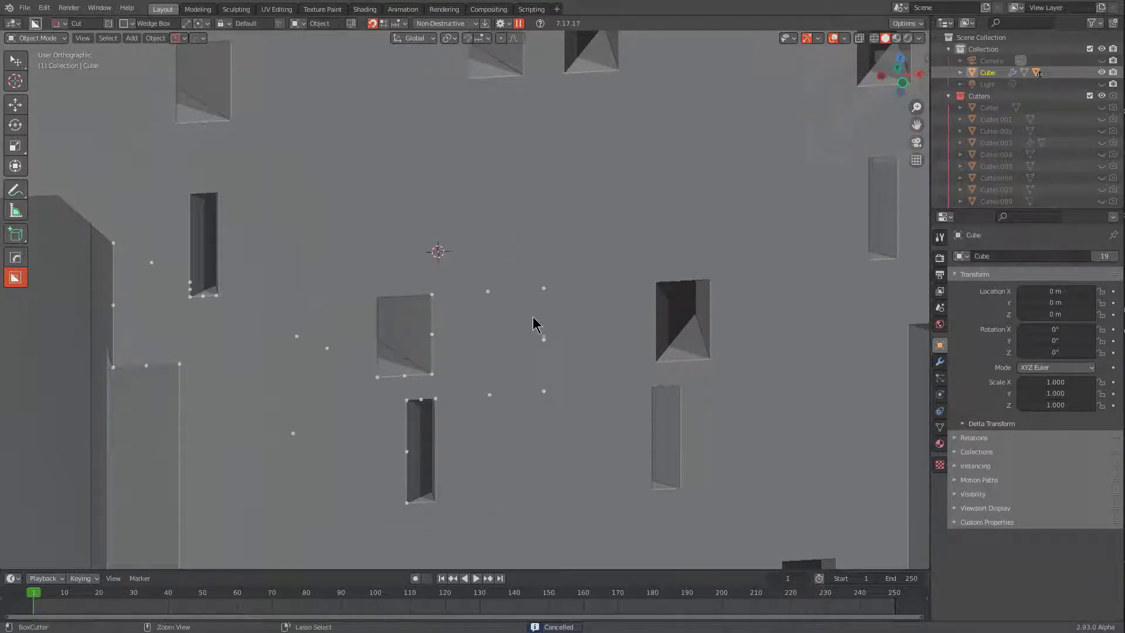
mouse_move(324, 201)
mouse_down()
mouse_move(295, 227)
mouse_move(301, 235)
mouse_move(290, 216)
mouse_up()
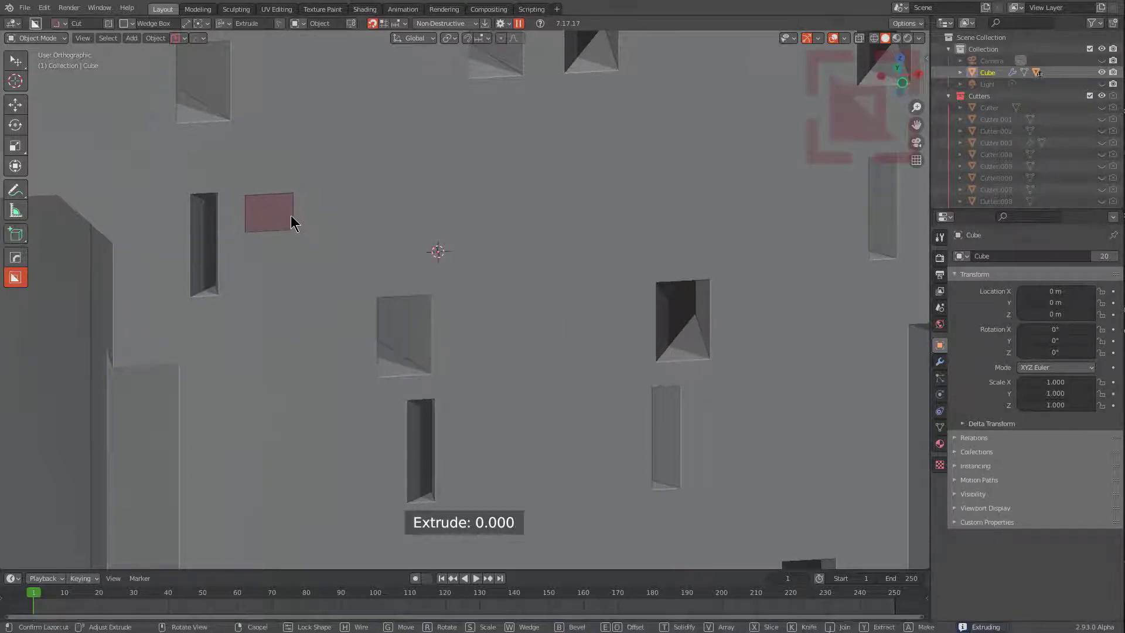
click(286, 205)
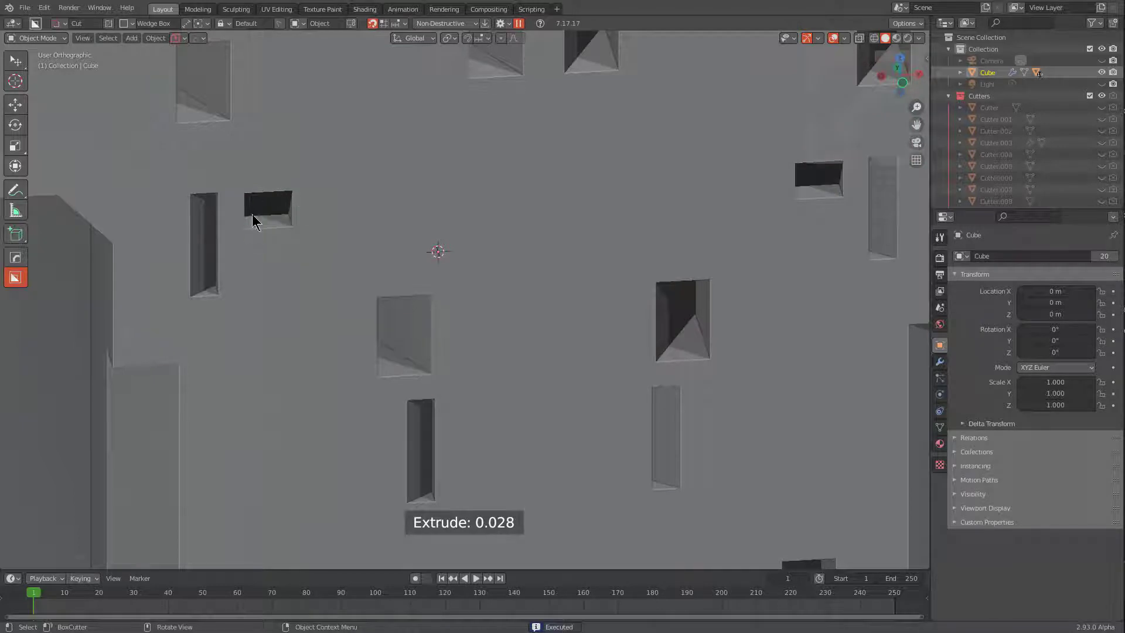
Step: Repeat the wide box cut with snapping at two positions, one below the other, on the flat face's vertical centreline
ctrl+click(543, 160)
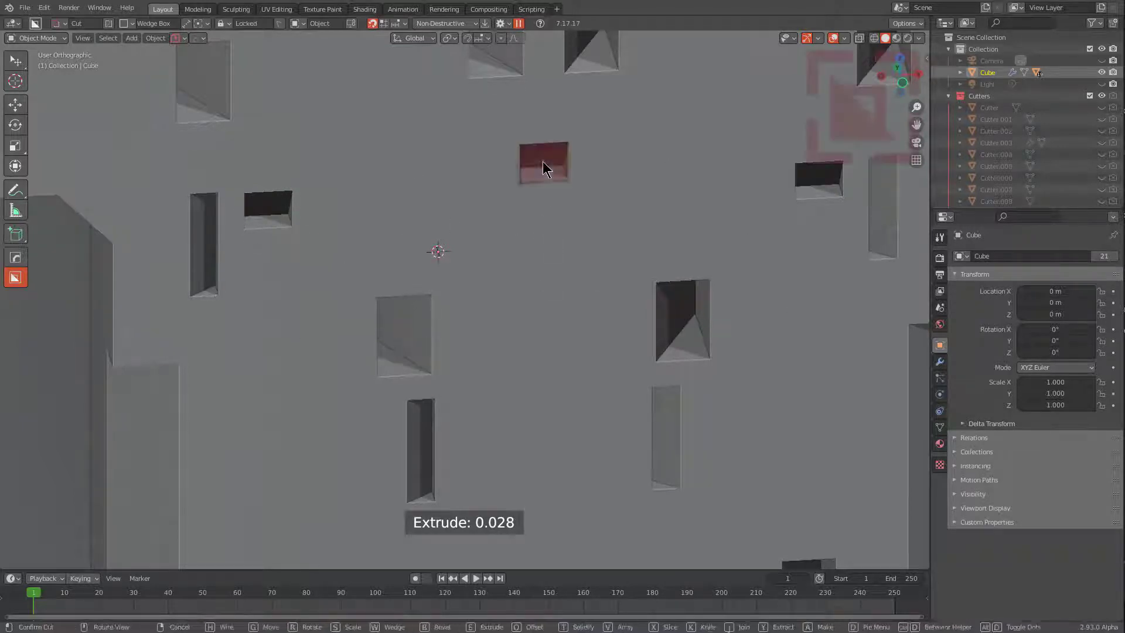
middle_drag(623, 240, 404, 306)
click(498, 352)
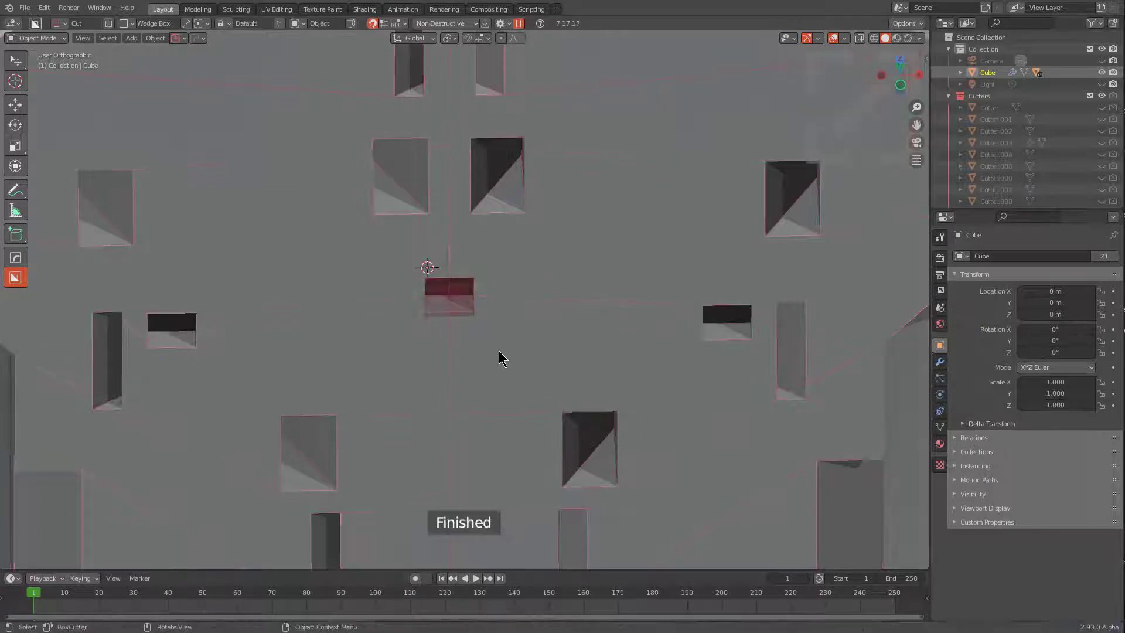
shift+middle_drag(505, 385, 557, 299)
ctrl+click(502, 328)
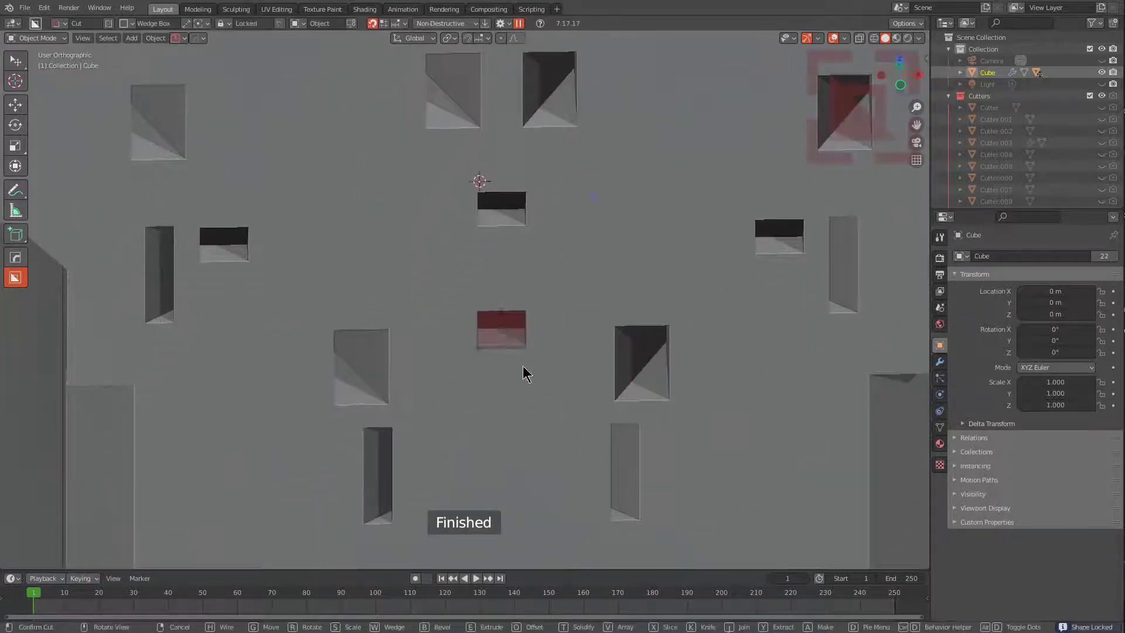
click(535, 379)
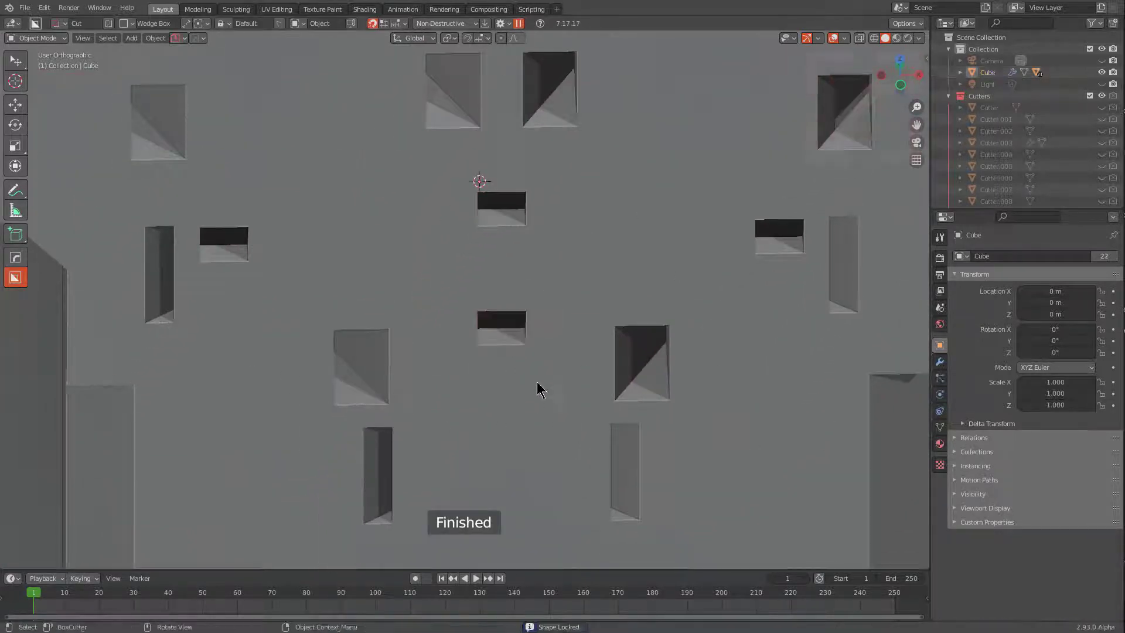
Step: Repeat the wide box cut once more with snapping, below the two existing ones on the flat face's vertical centreline
click(499, 403)
ctrl+click(503, 426)
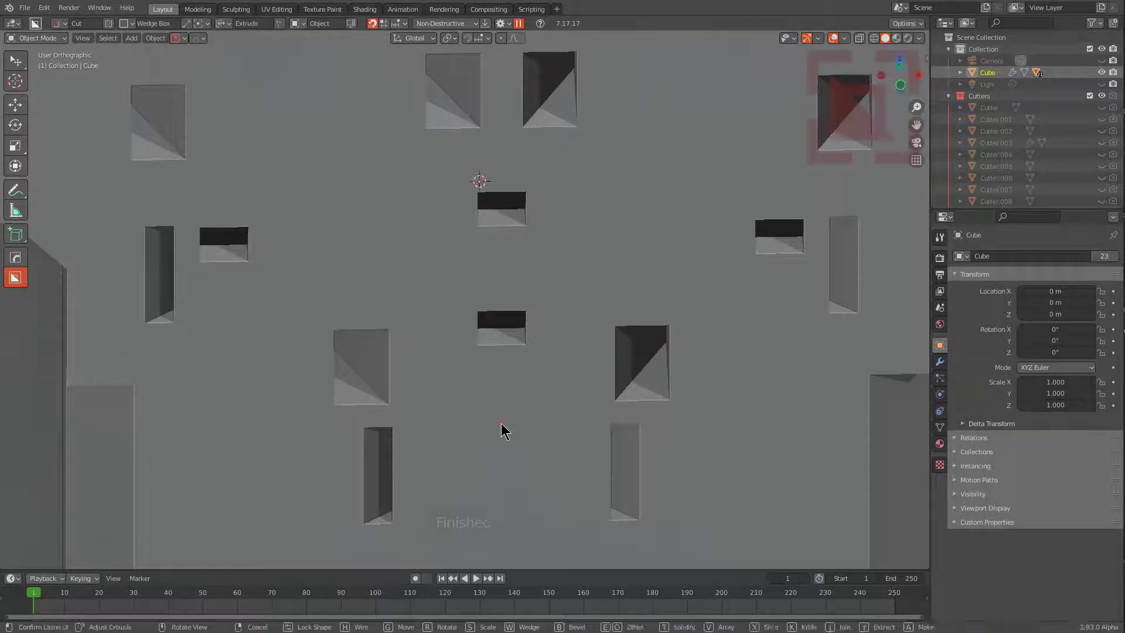
middle_drag(502, 427, 698, 272)
scroll(668, 301, down, 2)
scroll(663, 284, down, 3)
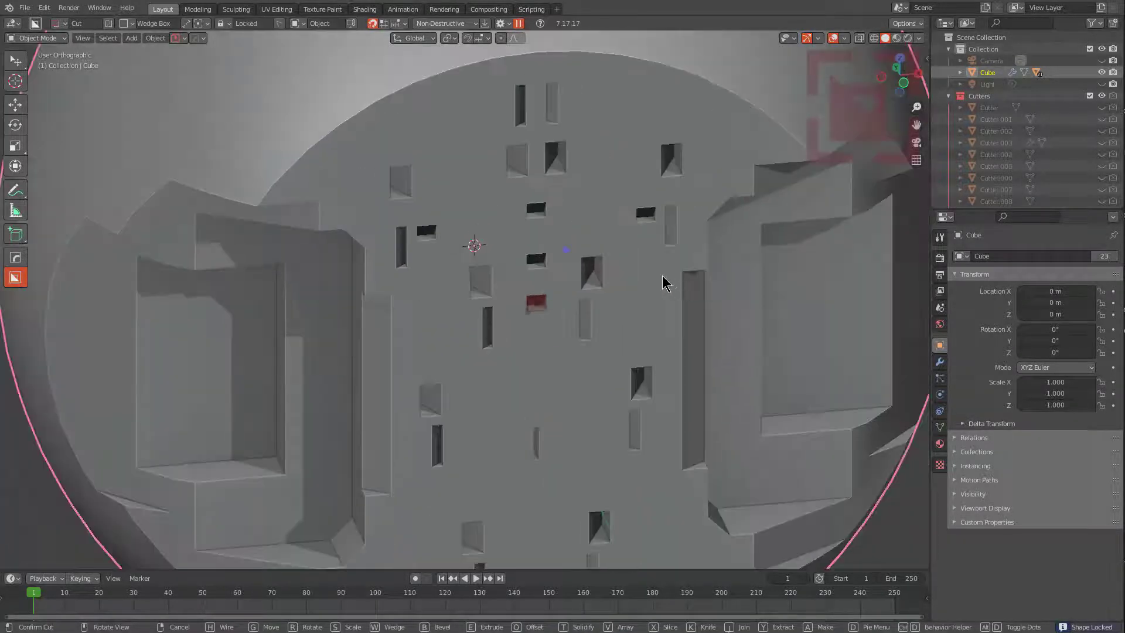
scroll(586, 293, up, 2)
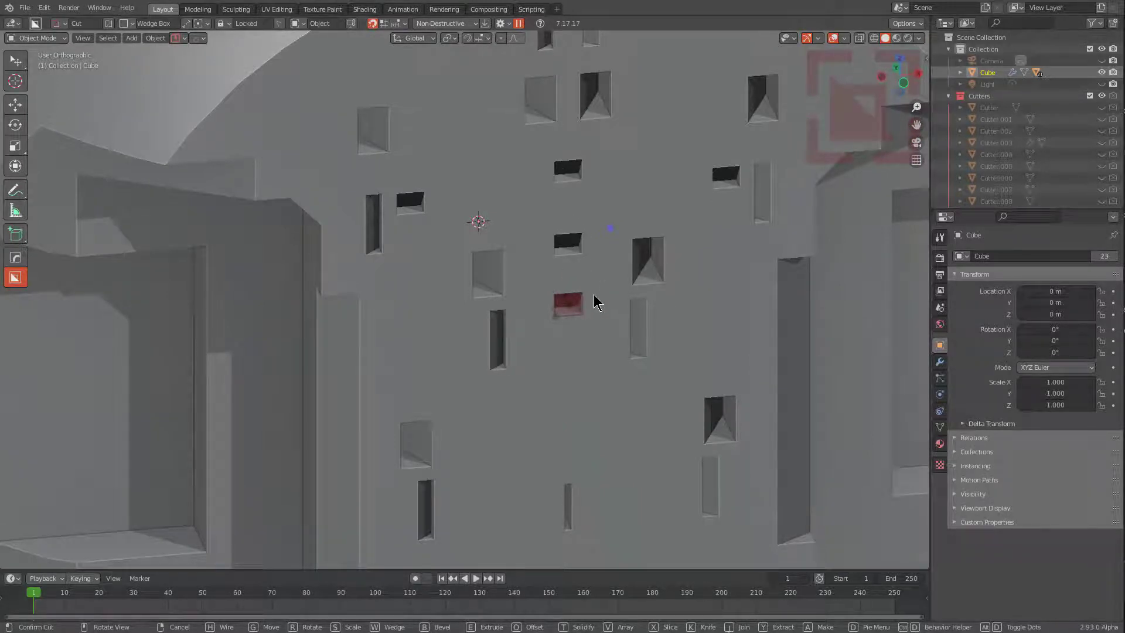
scroll(598, 270, down, 4)
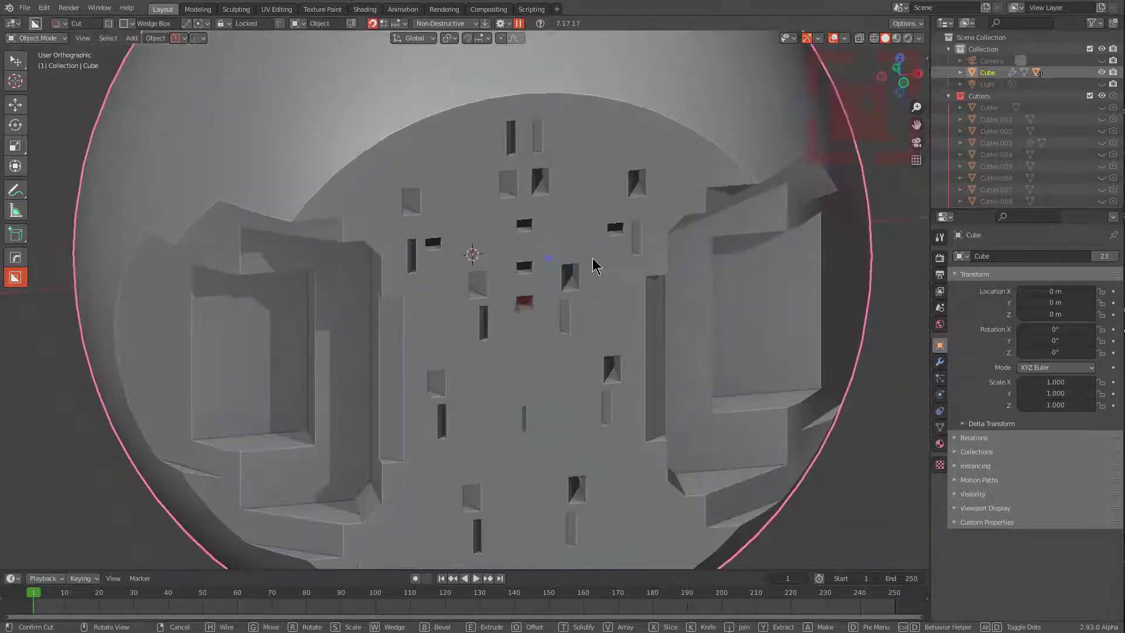
scroll(580, 307, up, 2)
click(578, 311)
scroll(577, 302, down, 2)
middle_drag(570, 298, 580, 289)
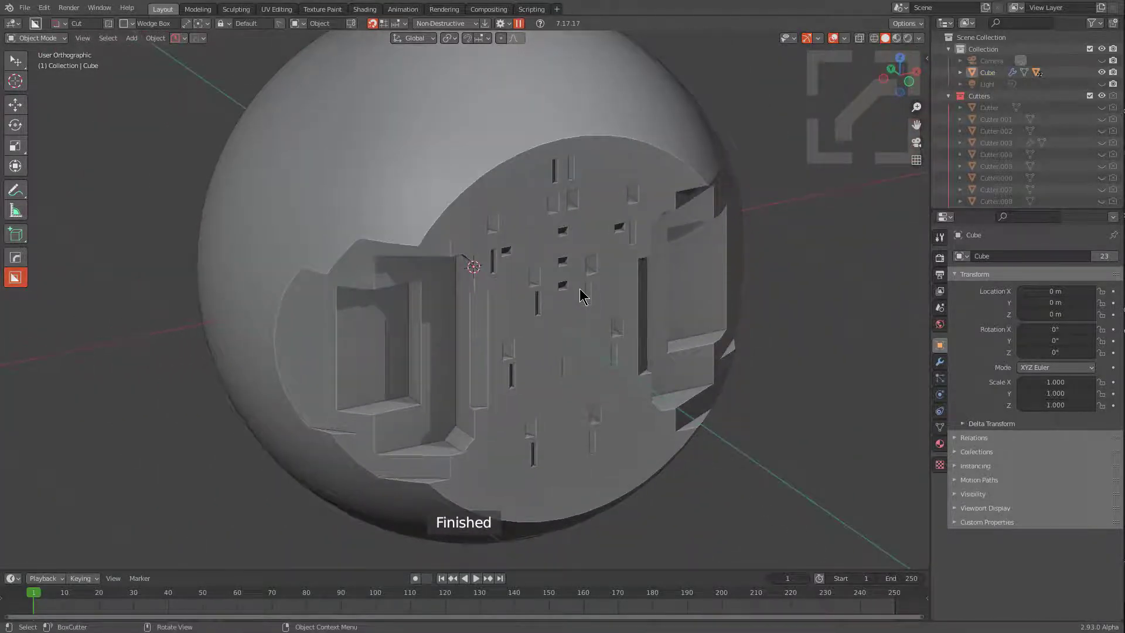
Step: Delete the cut sphere and add a new mesh cube in its place
key(x)
click(580, 290)
right_click(580, 291)
click(558, 237)
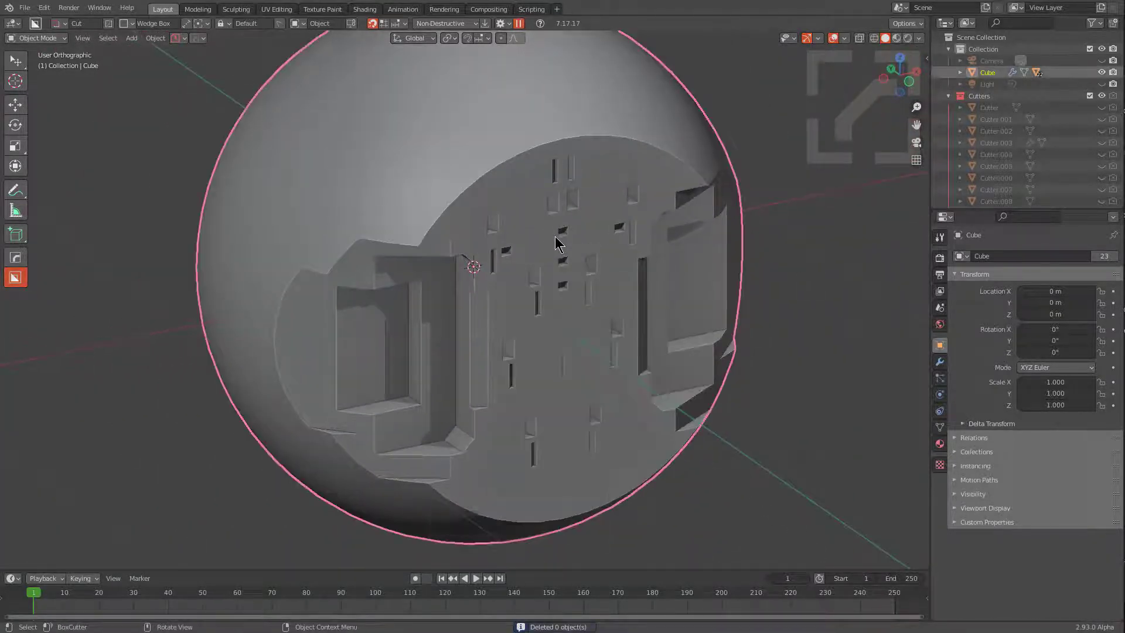
key(x)
click(555, 237)
key(shift+a)
mouse_move(556, 241)
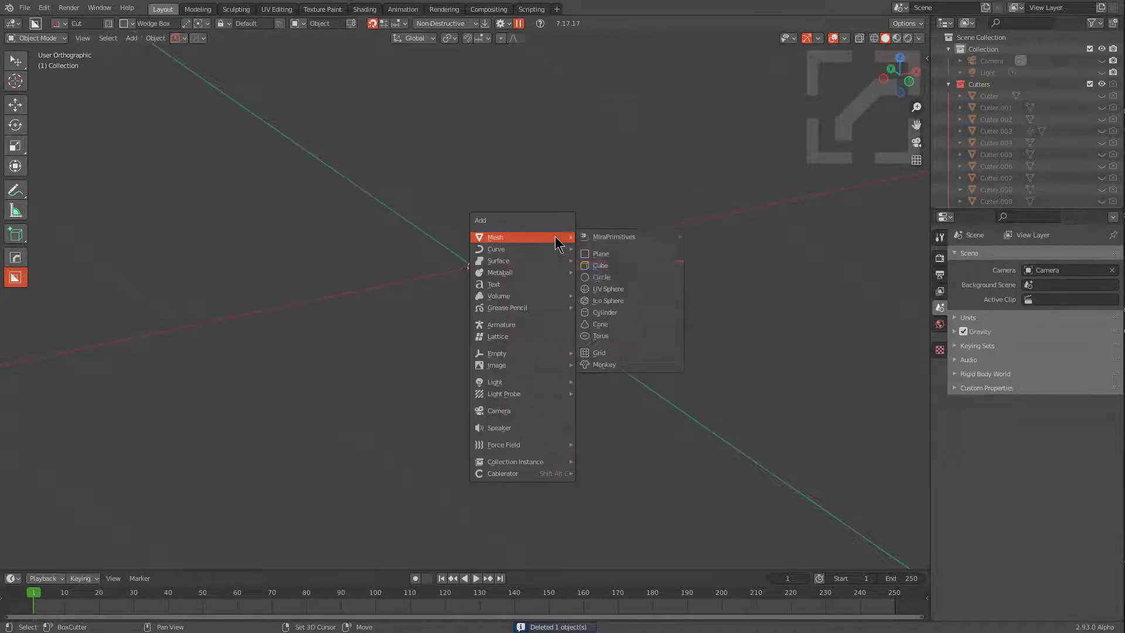
click(602, 273)
scroll(494, 261, down, 3)
middle_drag(493, 262, 531, 247)
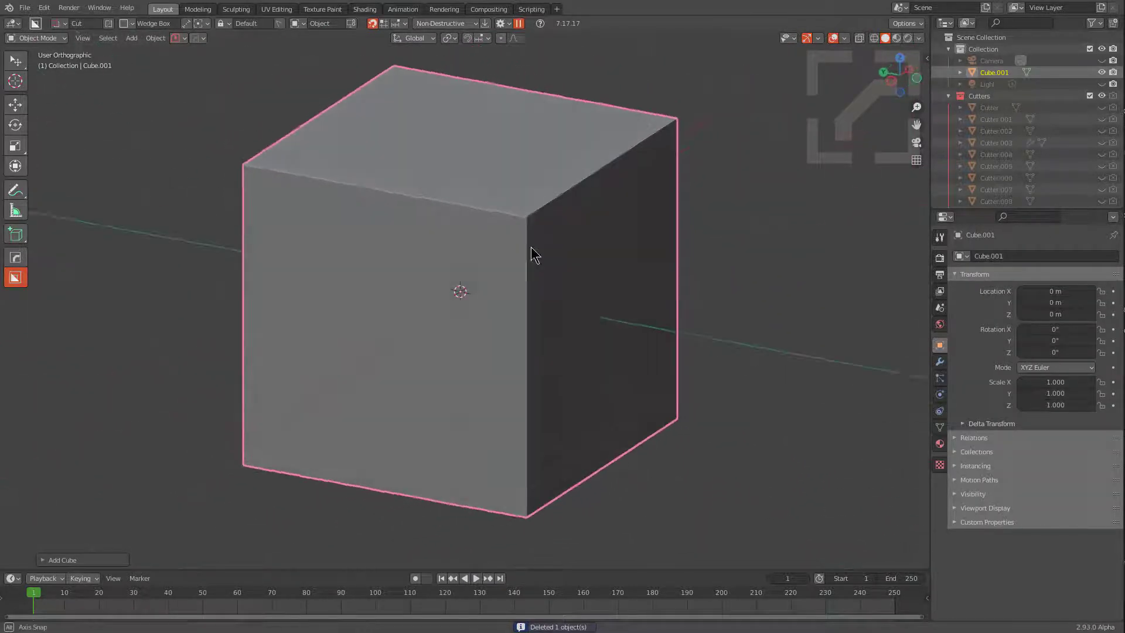
Step: Subdivide the new cube so each side is divided into a 4 by 4 grid of faces
key(Tab)
right_click(515, 311)
click(503, 320)
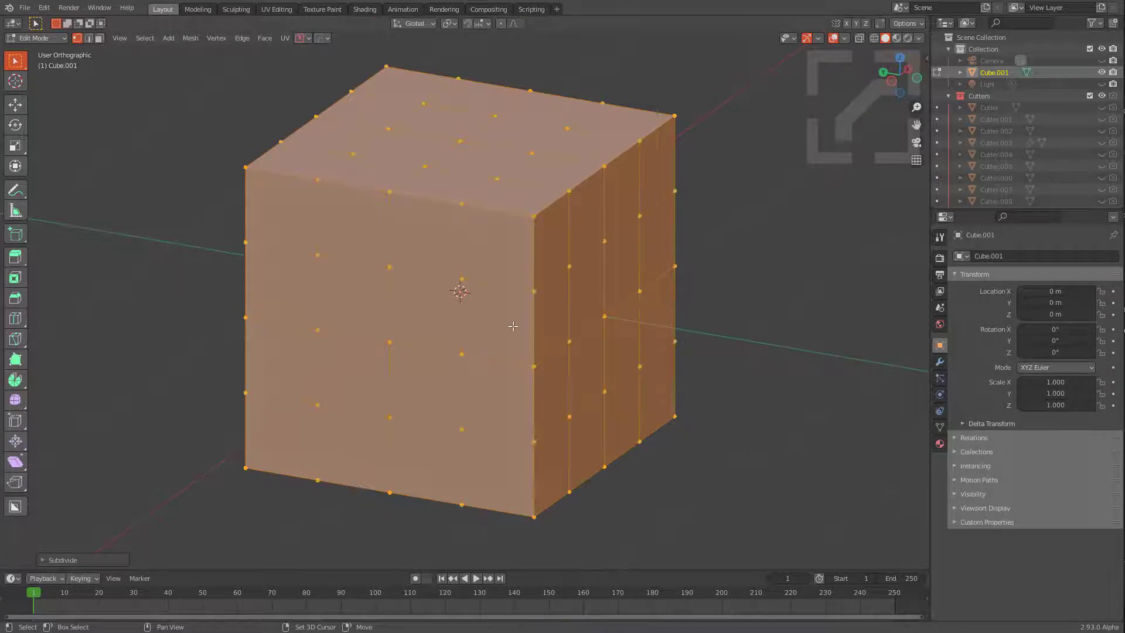
key(shift+r)
middle_drag(441, 274, 488, 259)
scroll(449, 275, up, 1)
key(ctrl+z)
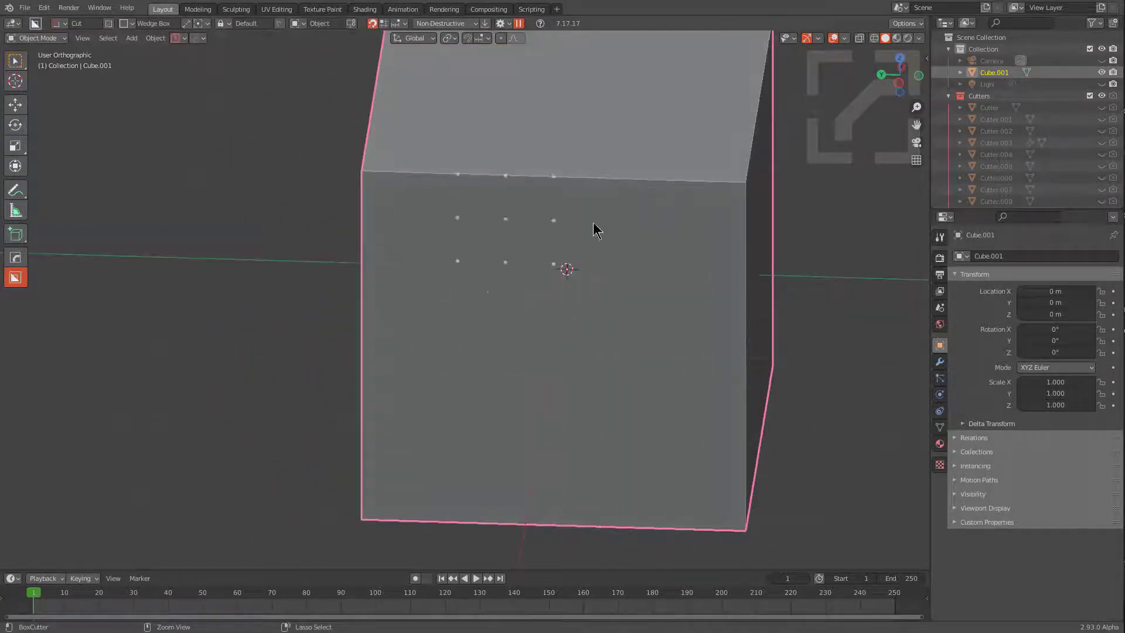
Step: Switch the cutter shape to Box and cut a bevelled notch, extruded about 0.133, into the cube's upper edge near the corner
middle_drag(552, 324, 419, 239)
scroll(420, 239, up, 3)
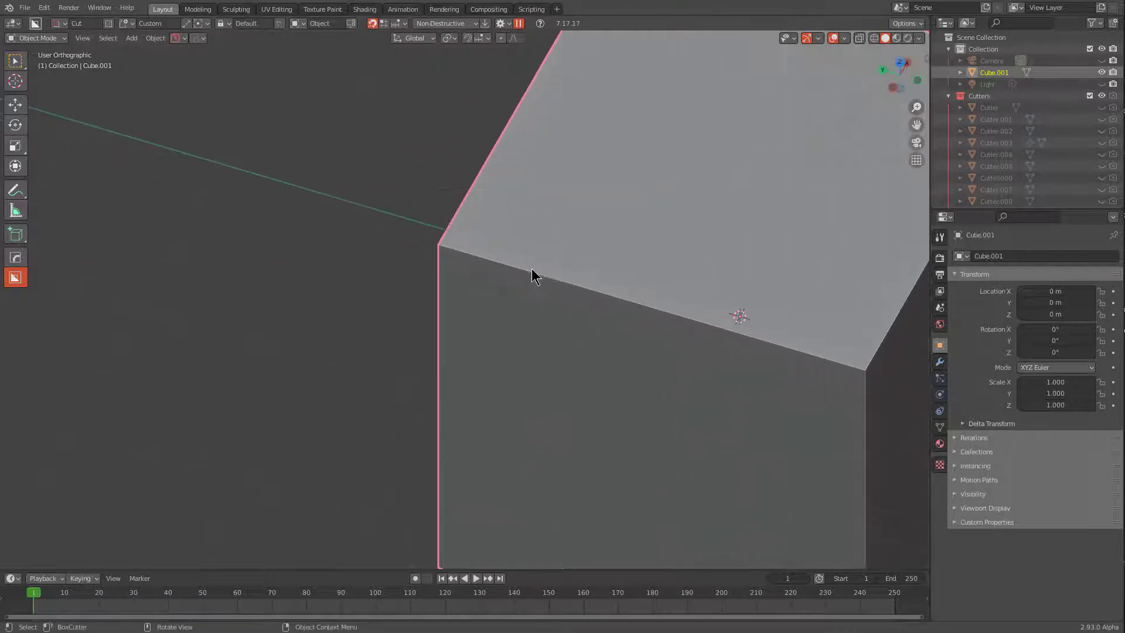
key(d)
click(470, 234)
drag(505, 204, 592, 332)
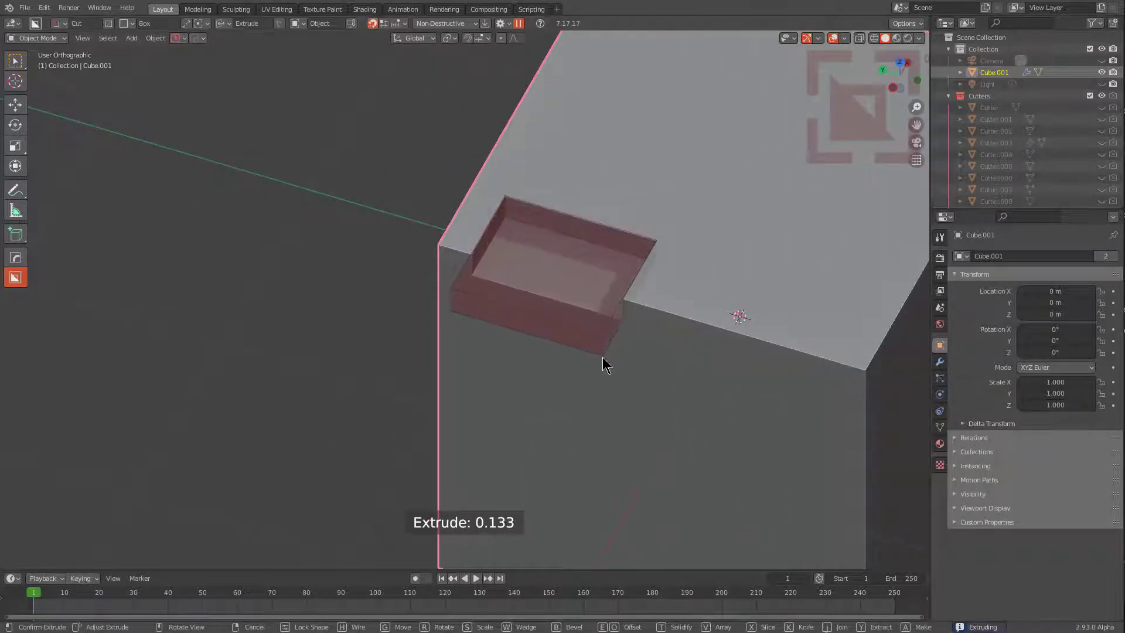
key(b)
click(618, 364)
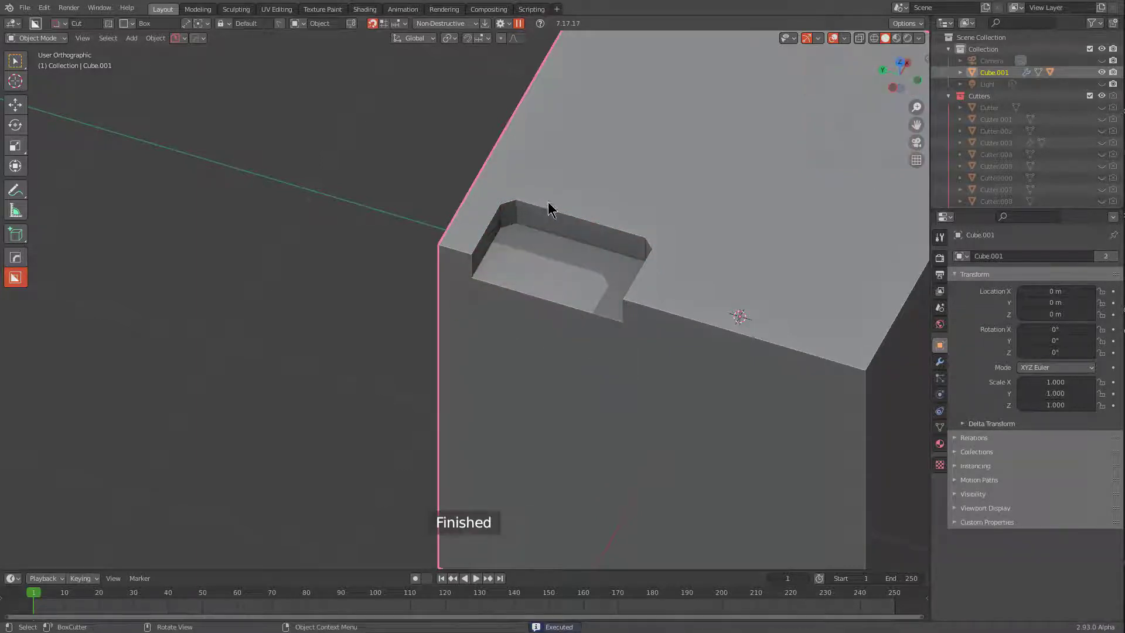
Step: Cut a narrow box ledge, extruded about 0.108, into the notch's back wall and surround the notch with a thin bevelled groove
mouse_move(549, 204)
mouse_down()
mouse_move(625, 240)
mouse_move(628, 258)
mouse_up()
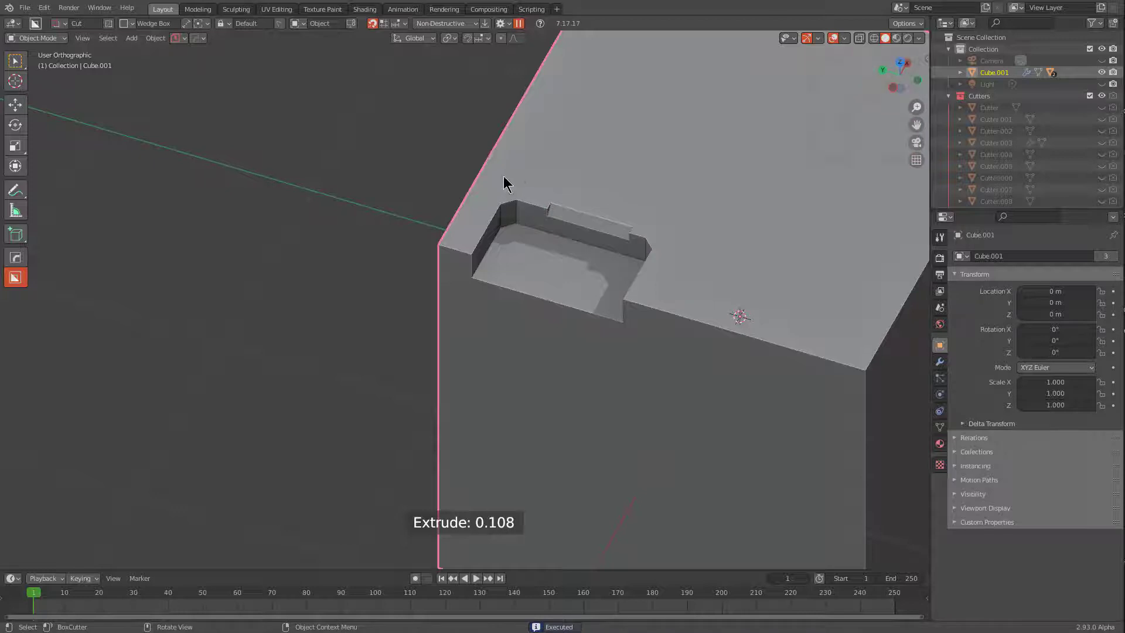
mouse_move(505, 184)
mouse_down()
mouse_move(605, 347)
mouse_move(663, 378)
mouse_move(652, 349)
mouse_up()
key(w)
key(b)
key(t)
Step: Extract the notch and its surrounding groove as a custom cutter using a box extruded about 0.213
mouse_move(502, 174)
mouse_down()
mouse_move(530, 187)
mouse_move(658, 367)
mouse_move(678, 364)
mouse_move(675, 391)
mouse_up()
key(y)
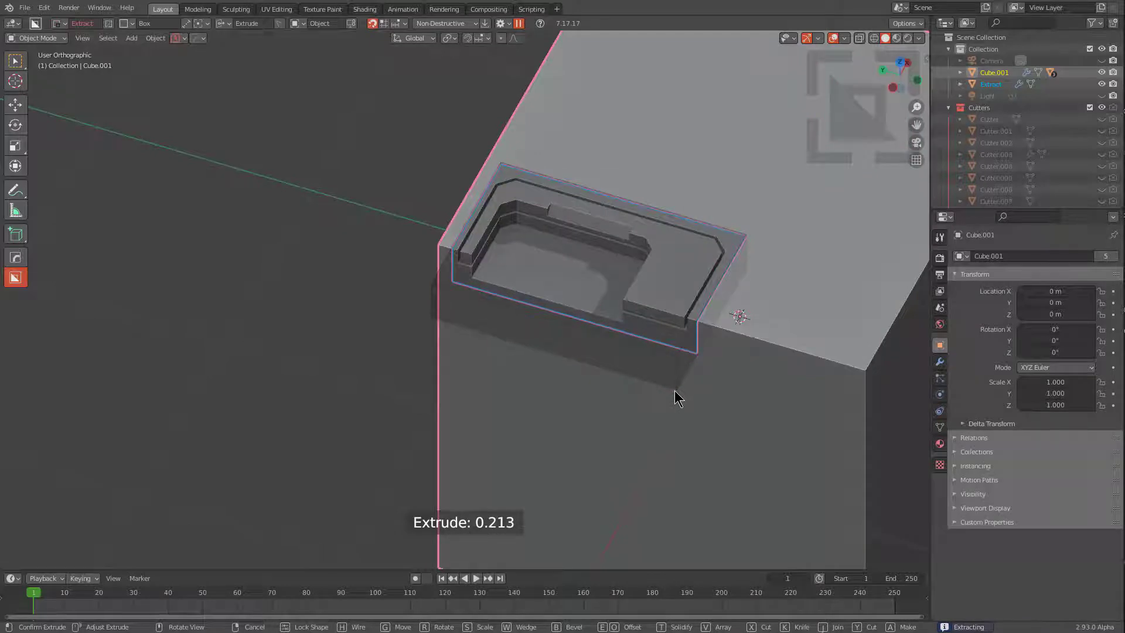
click(674, 388)
middle_drag(597, 320, 515, 306)
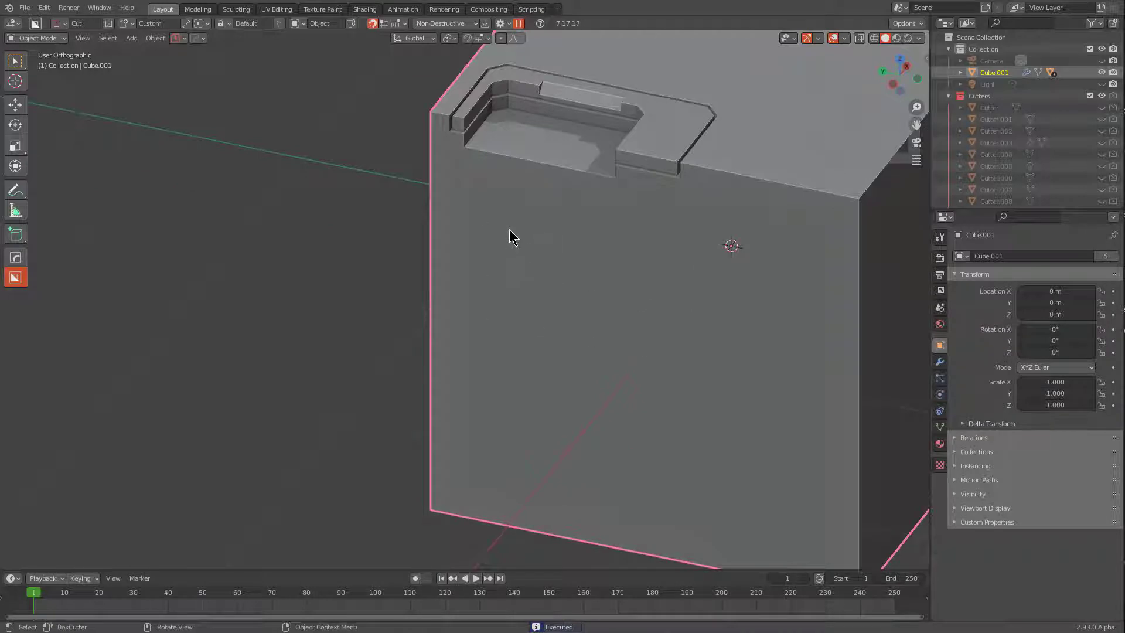
Step: Cut the extracted custom shape, extruded about 0.107, into the side face just below the notch
mouse_move(492, 224)
mouse_down()
mouse_move(498, 241)
mouse_move(518, 241)
mouse_move(510, 222)
mouse_up()
click(518, 212)
middle_drag(518, 212, 545, 318)
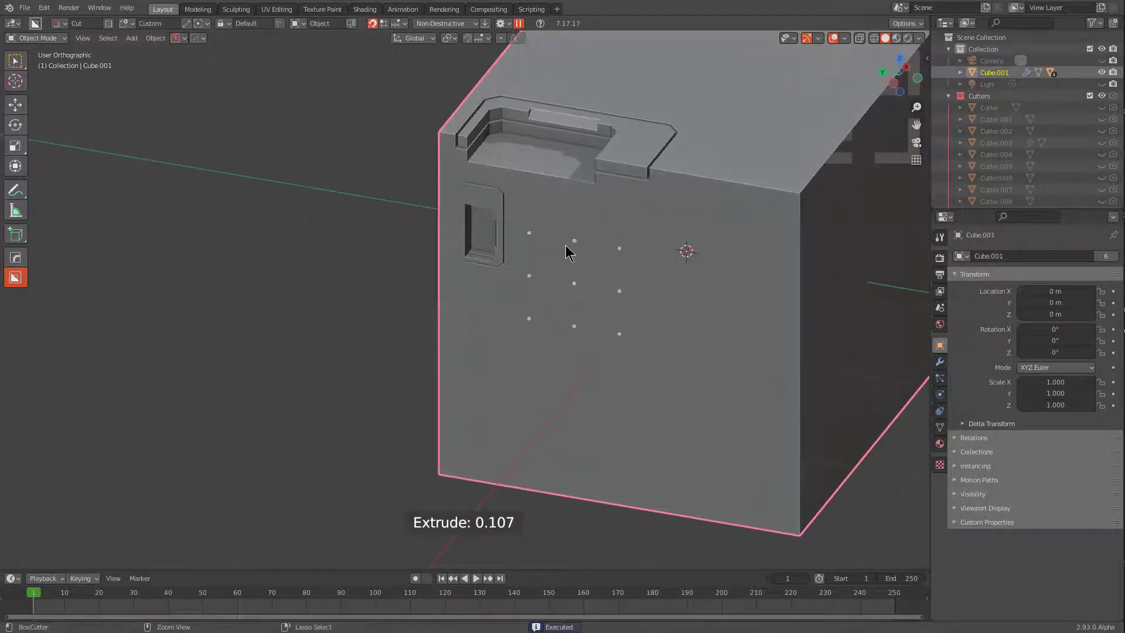
Step: Repeat the custom cut at three snapped positions across the side face to complete a row of four recesses
ctrl+click(574, 241)
click(622, 251)
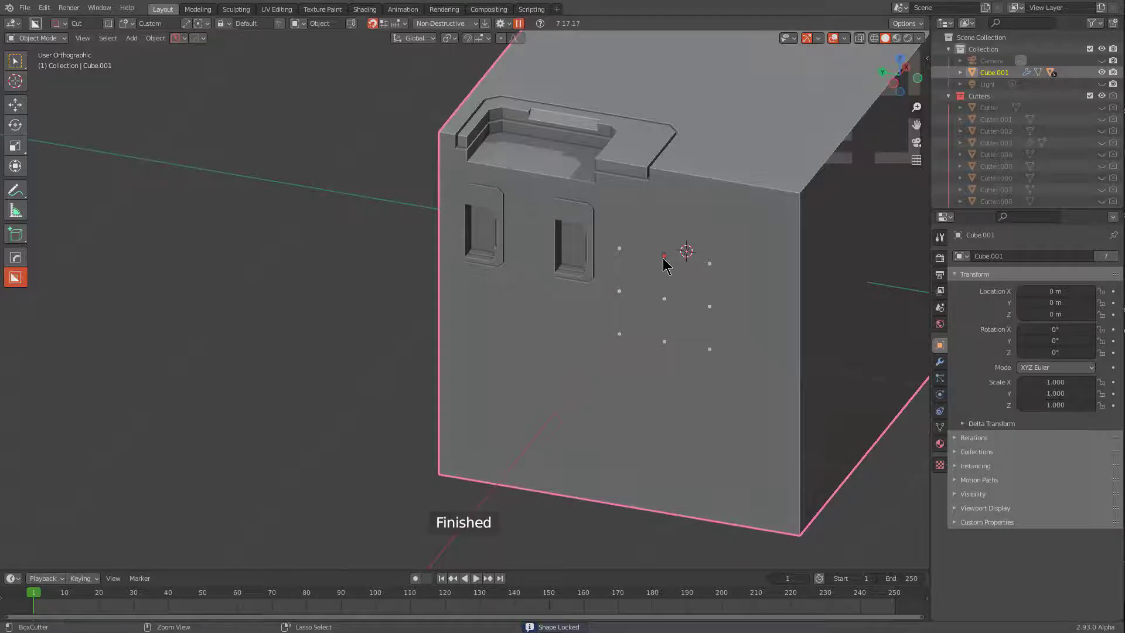
ctrl+click(664, 256)
click(694, 283)
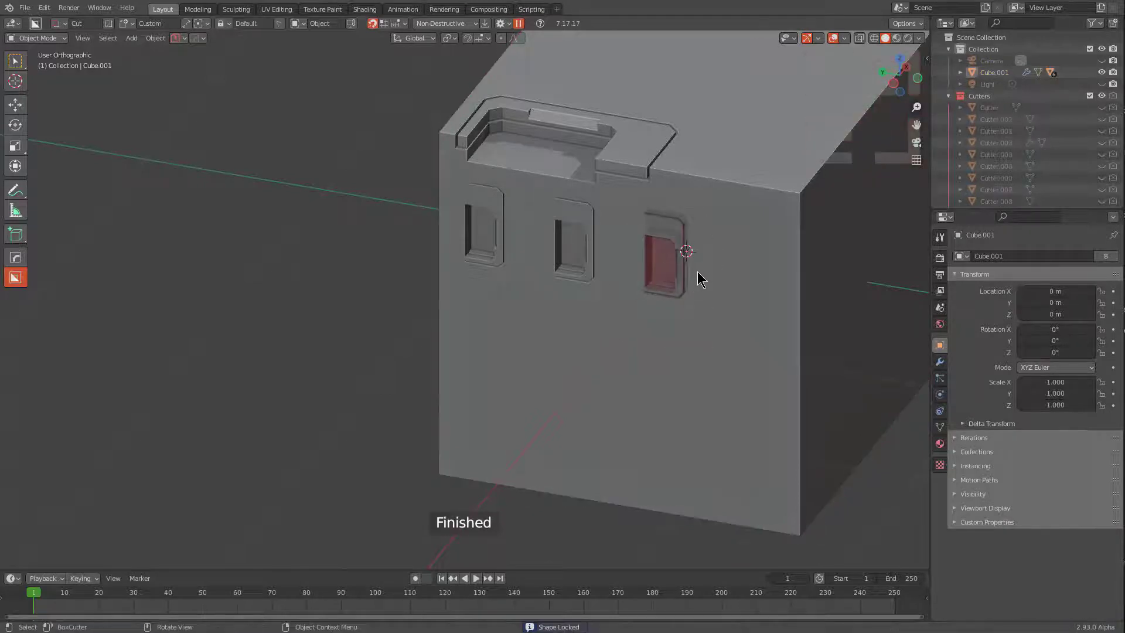
right_click(724, 269)
click(739, 278)
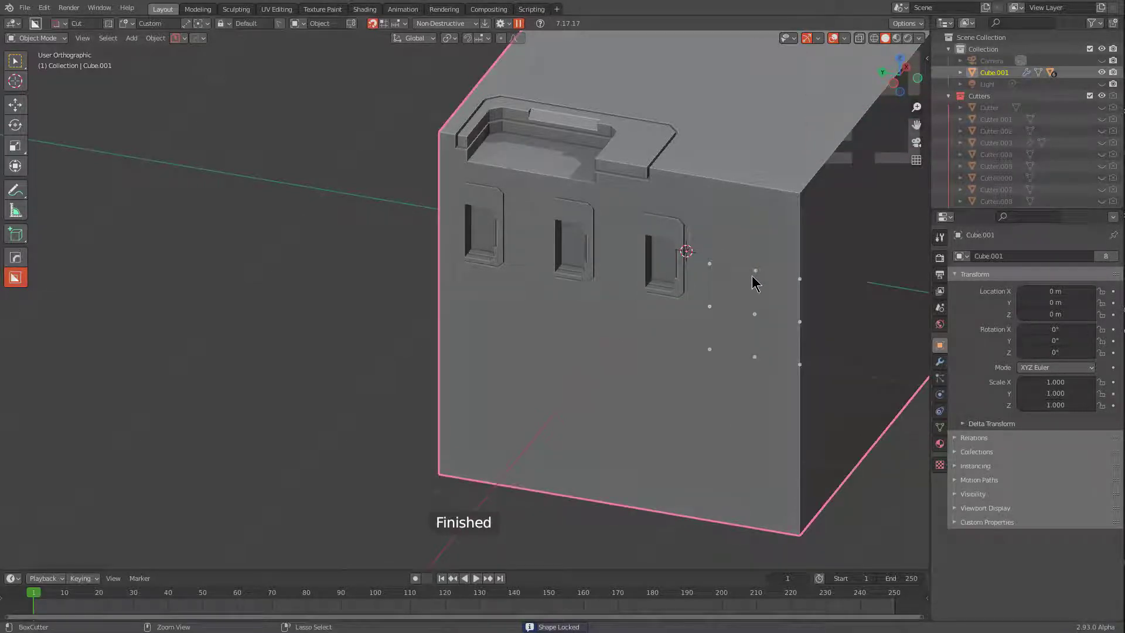
ctrl+click(753, 276)
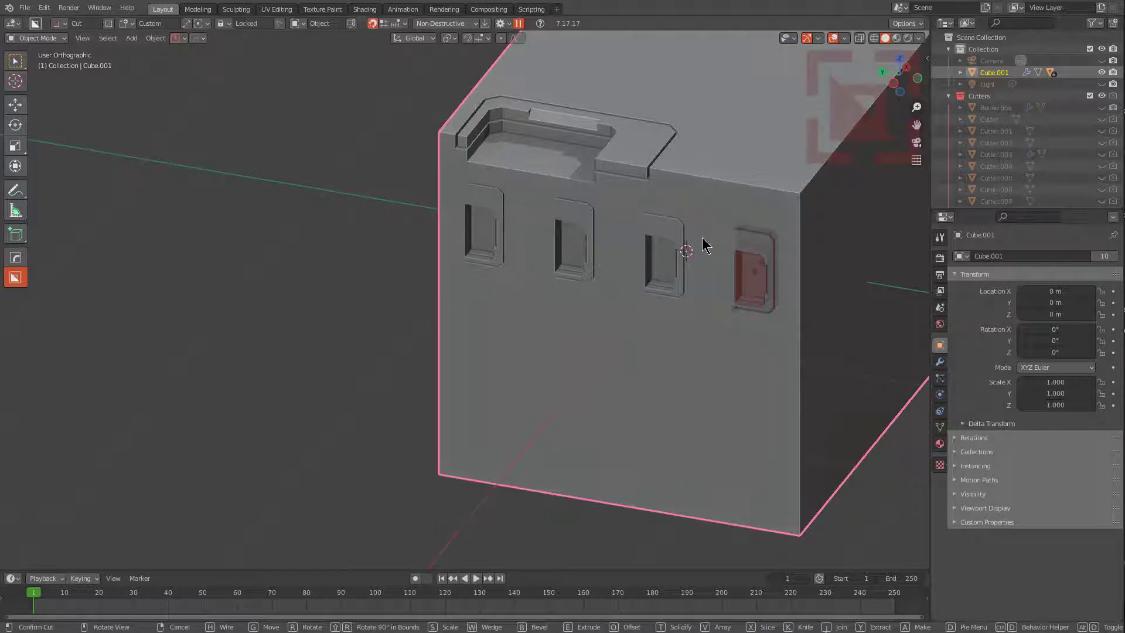
click(774, 307)
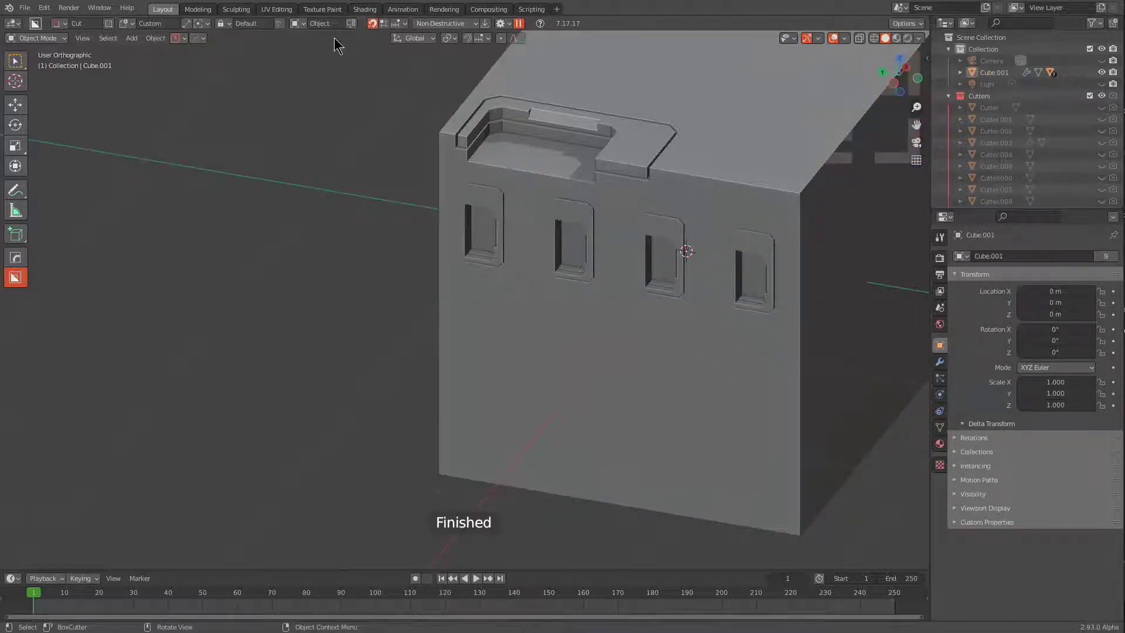
Step: Turn off Repeat Lock and repeat the custom cut at four snapped positions to form a second row beneath the first
click(279, 24)
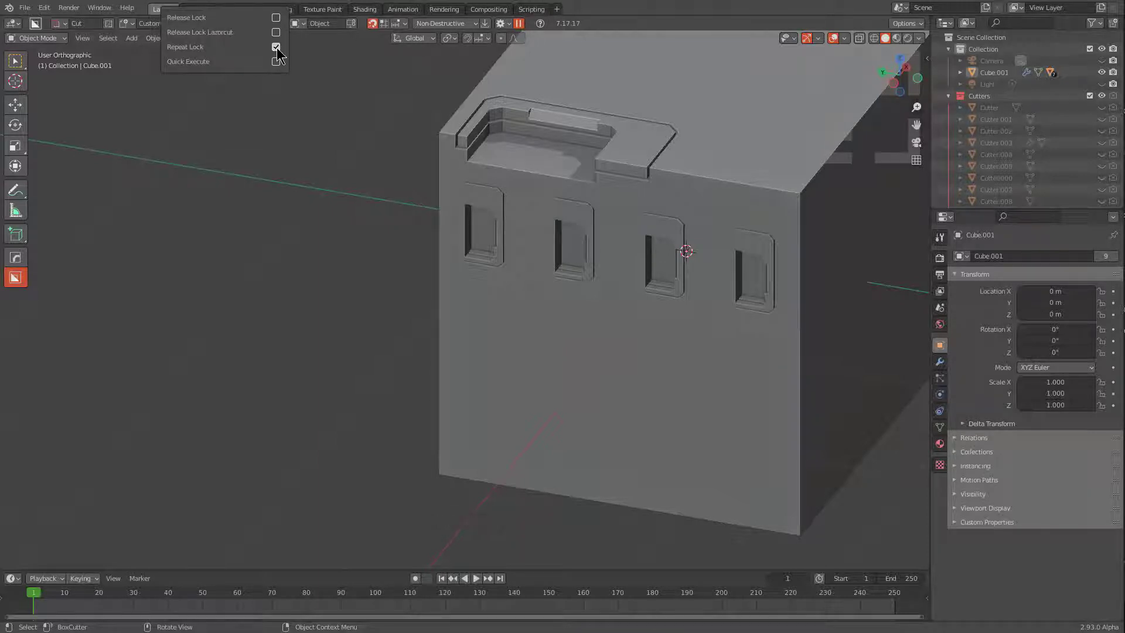
click(501, 350)
ctrl+click(485, 314)
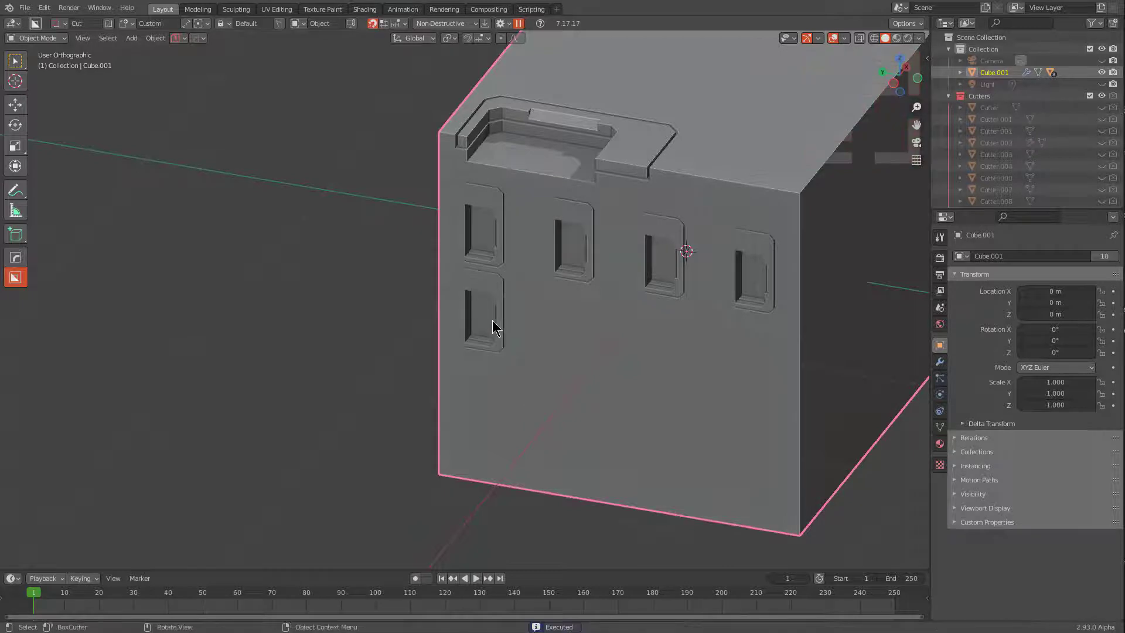
key(F3)
key(Escape)
ctrl+click(573, 330)
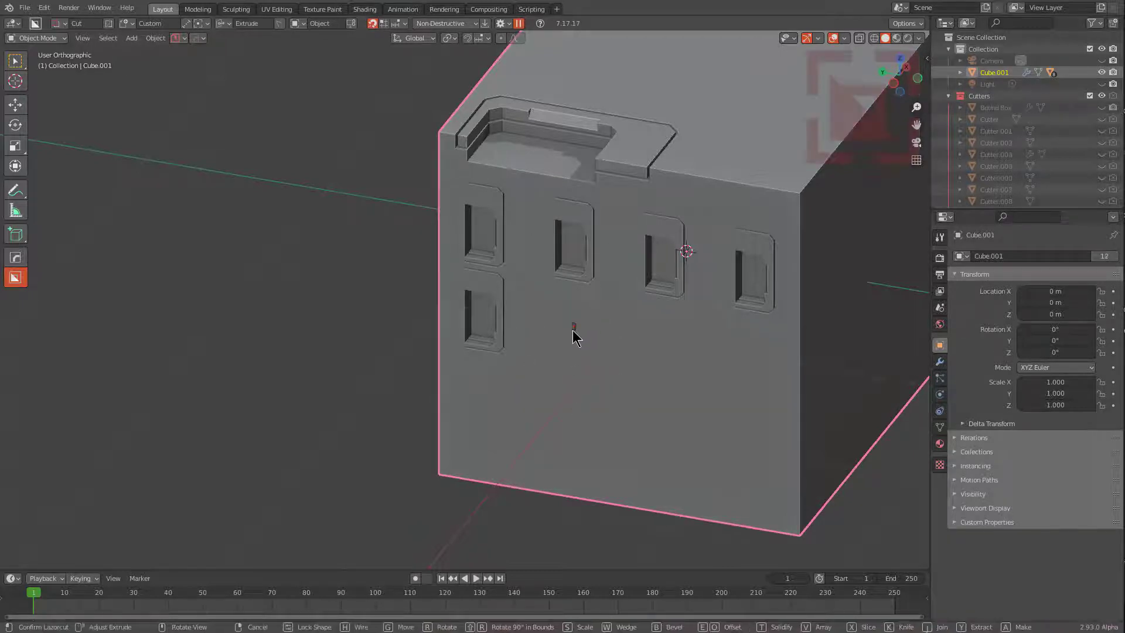
ctrl+click(664, 343)
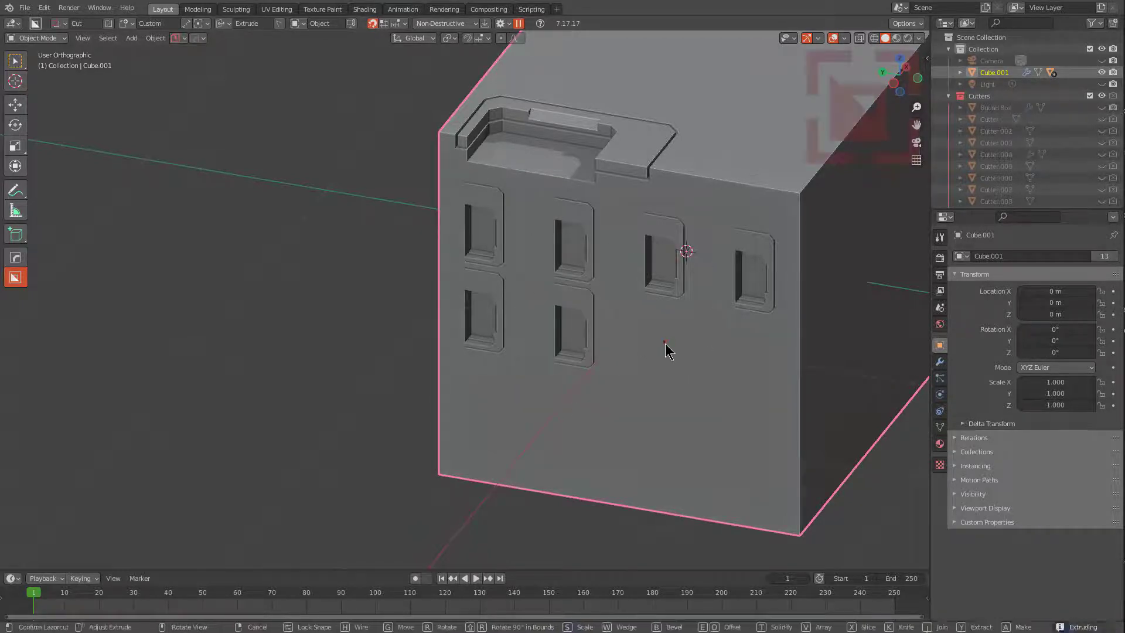
ctrl+click(754, 358)
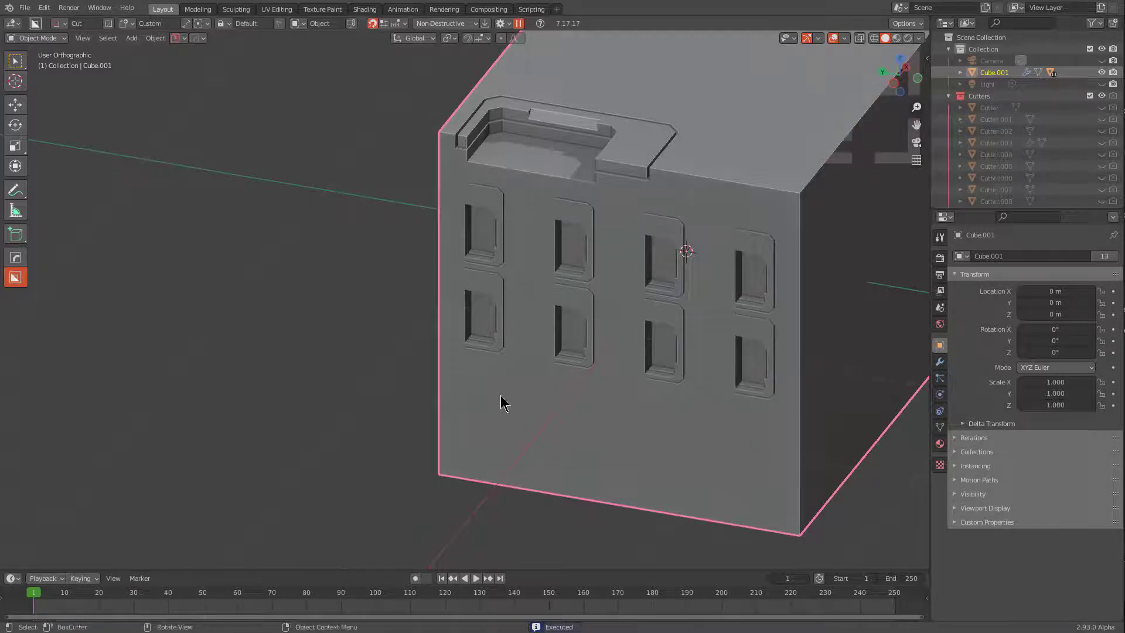
Step: Repeat the custom cut at four snapped positions to form a third row on the same side face
ctrl+click(484, 398)
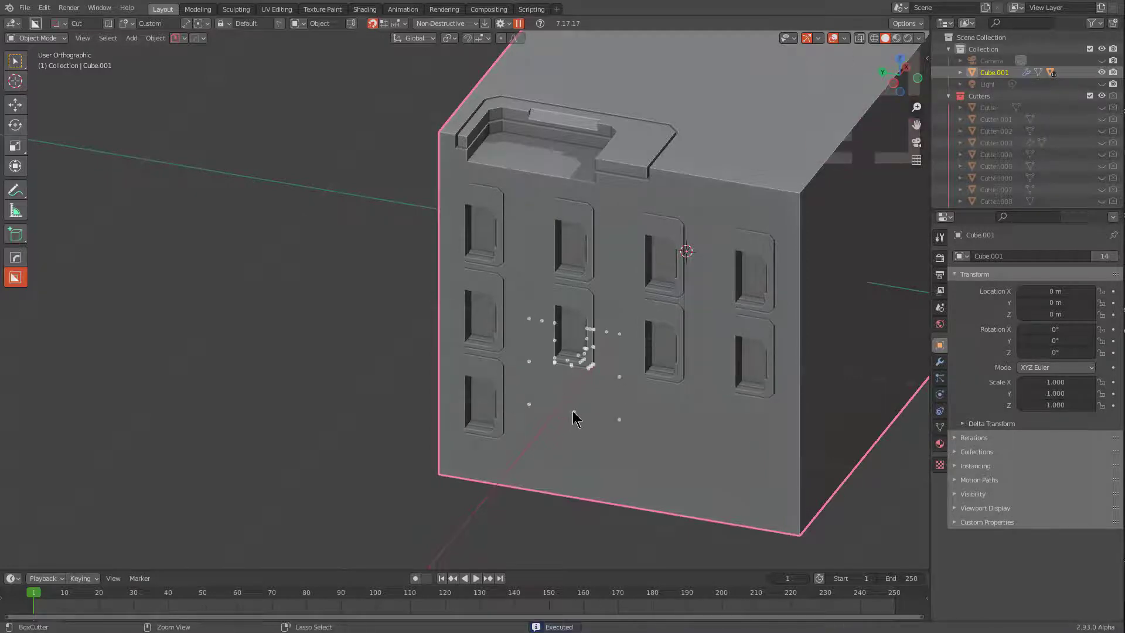
ctrl+click(574, 412)
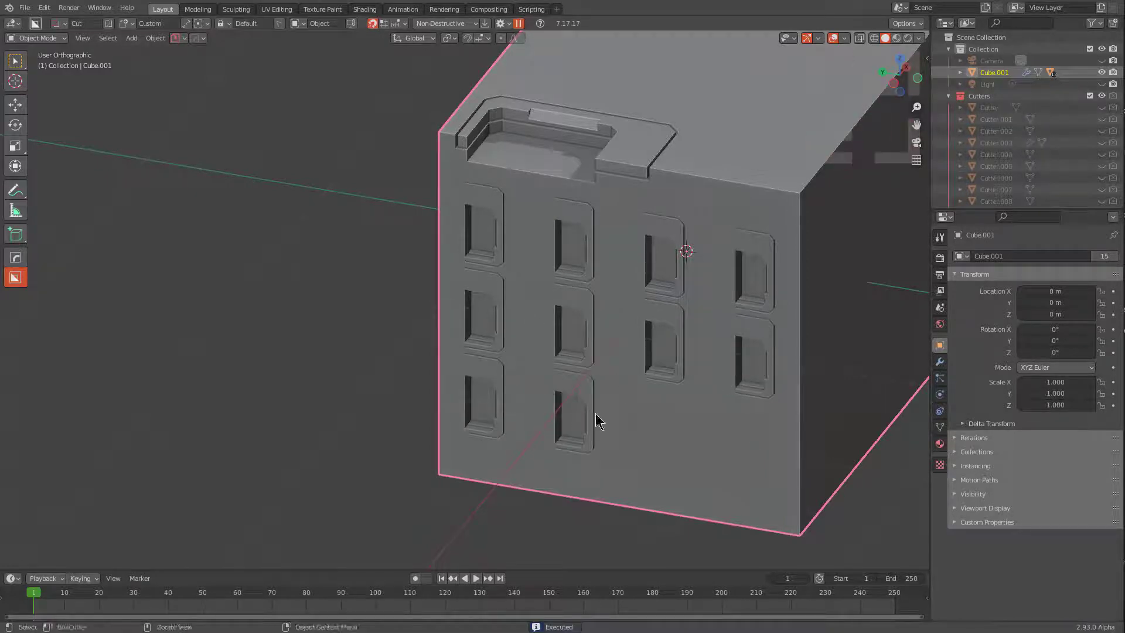
ctrl+click(665, 429)
ctrl+click(756, 453)
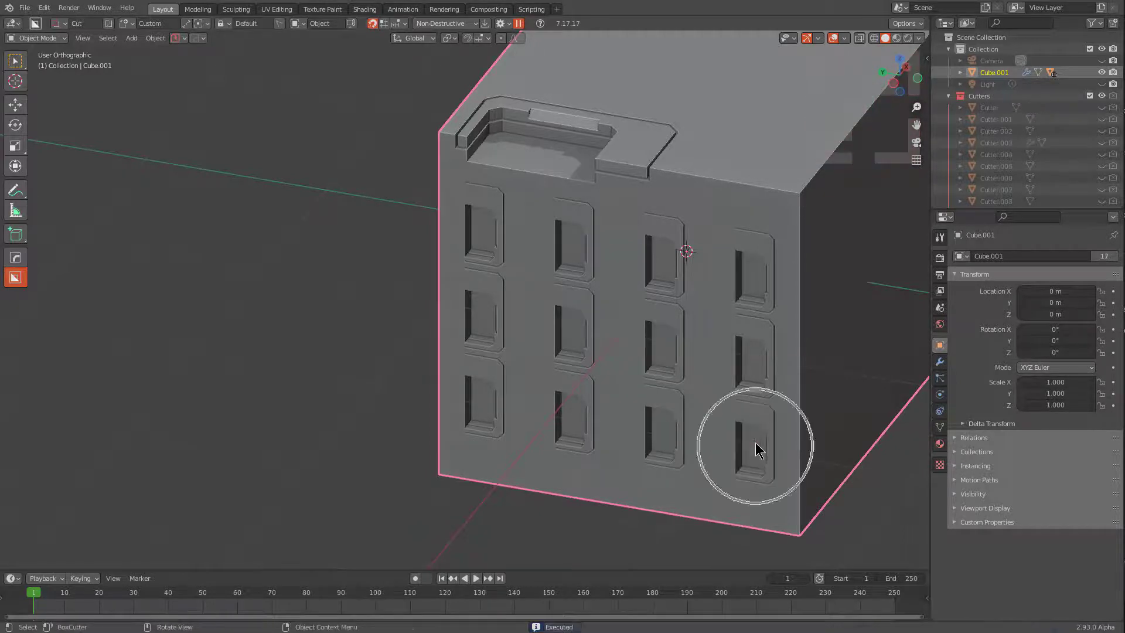
Step: Repeat the custom cut on the adjacent side face, three in the column nearest the corner and two in the next column
middle_drag(756, 453, 599, 366)
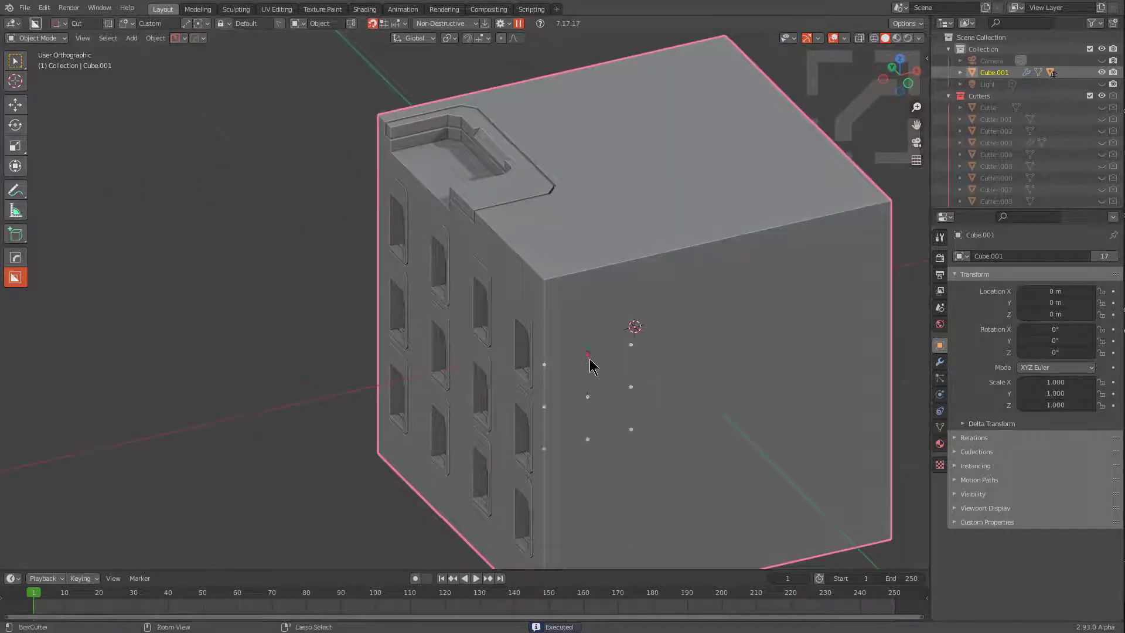
ctrl+click(590, 359)
ctrl+click(588, 440)
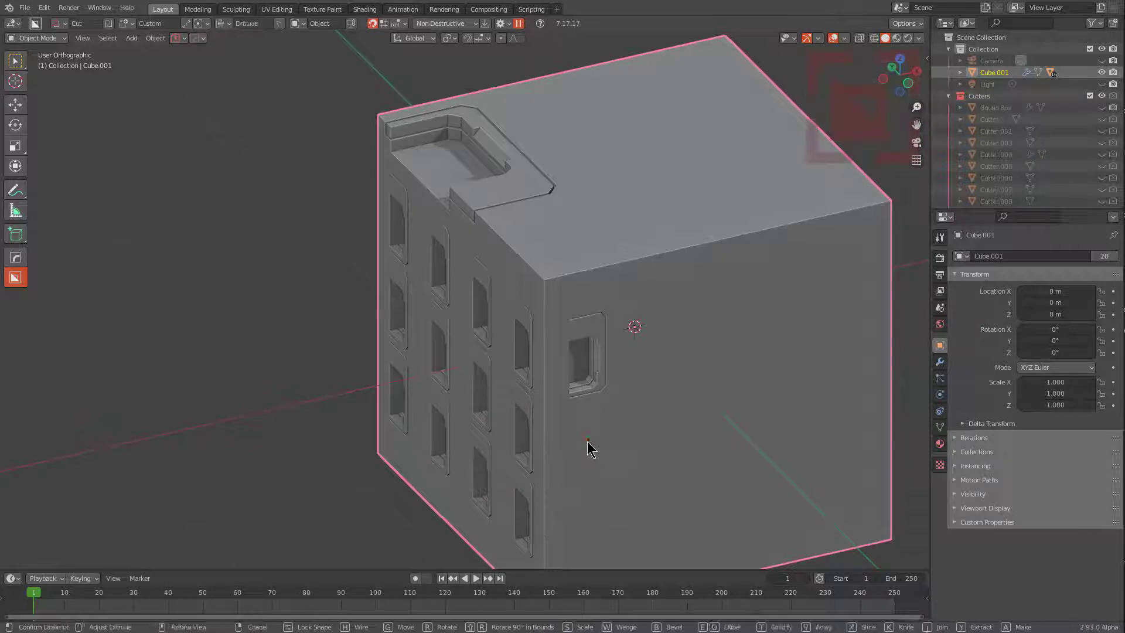
ctrl+click(587, 531)
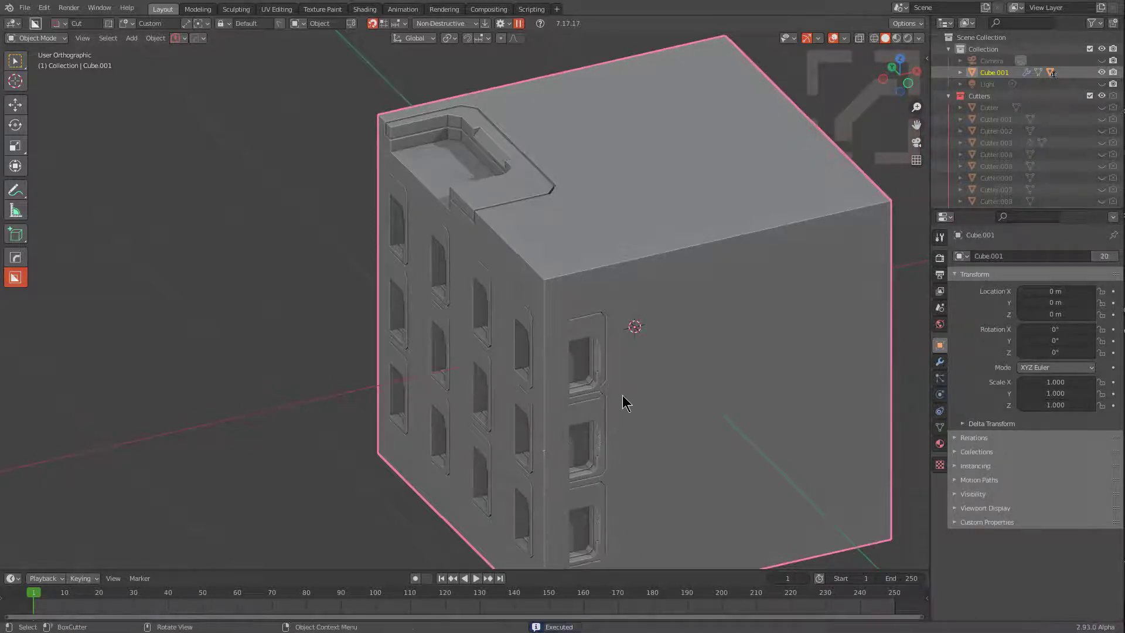
ctrl+click(635, 344)
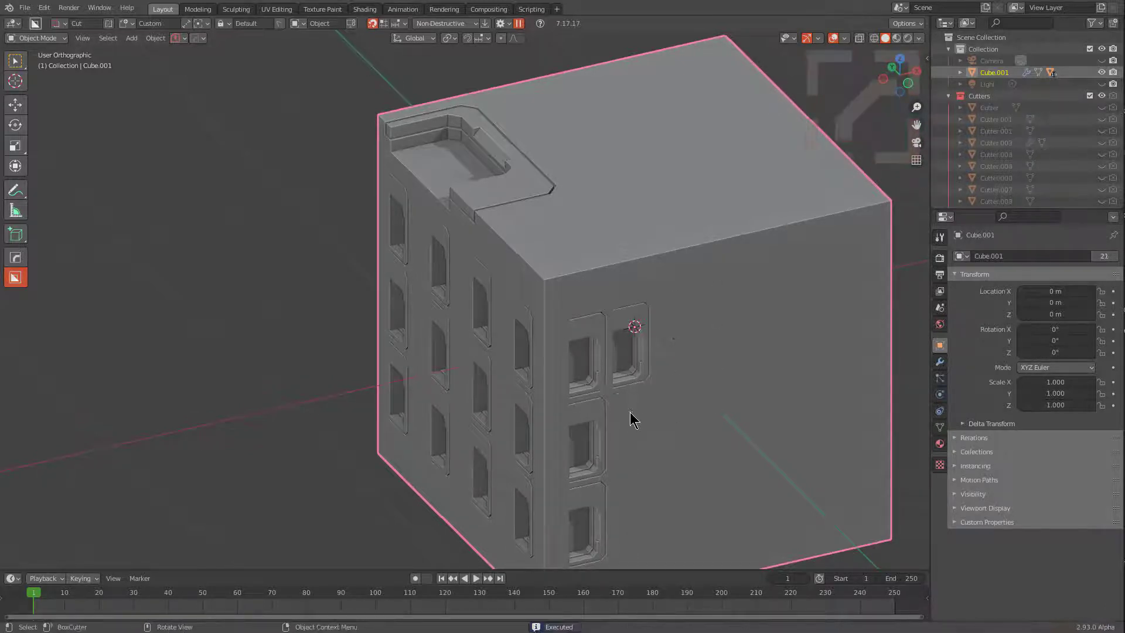
ctrl+click(635, 429)
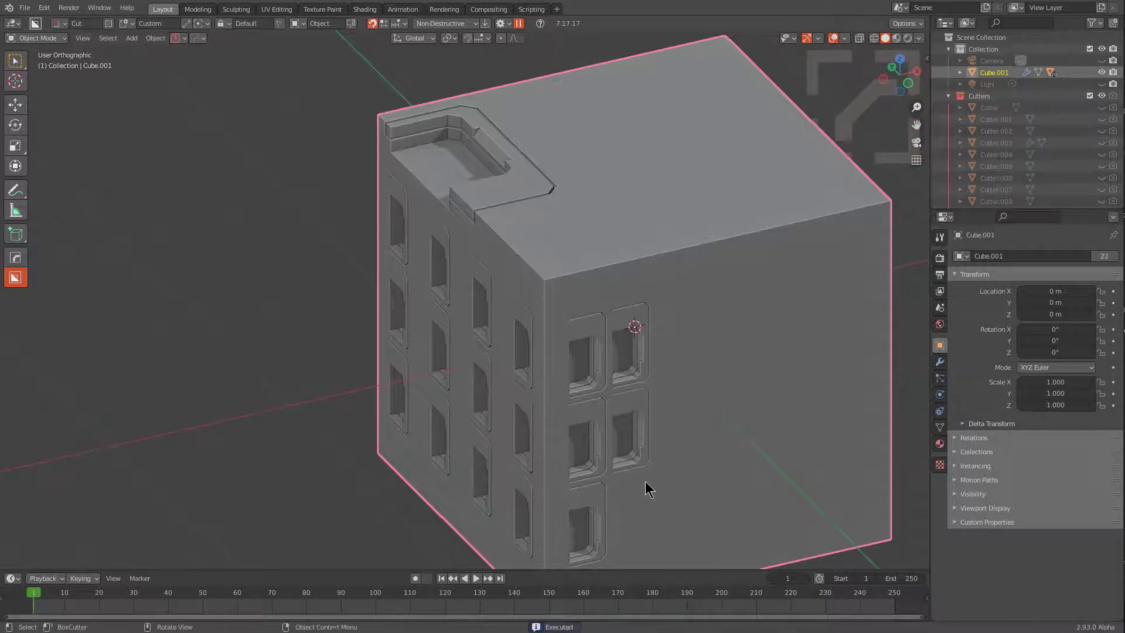
Step: Finish the second column on the face and repeat the custom cut at three snapped positions for a third column
ctrl+click(635, 514)
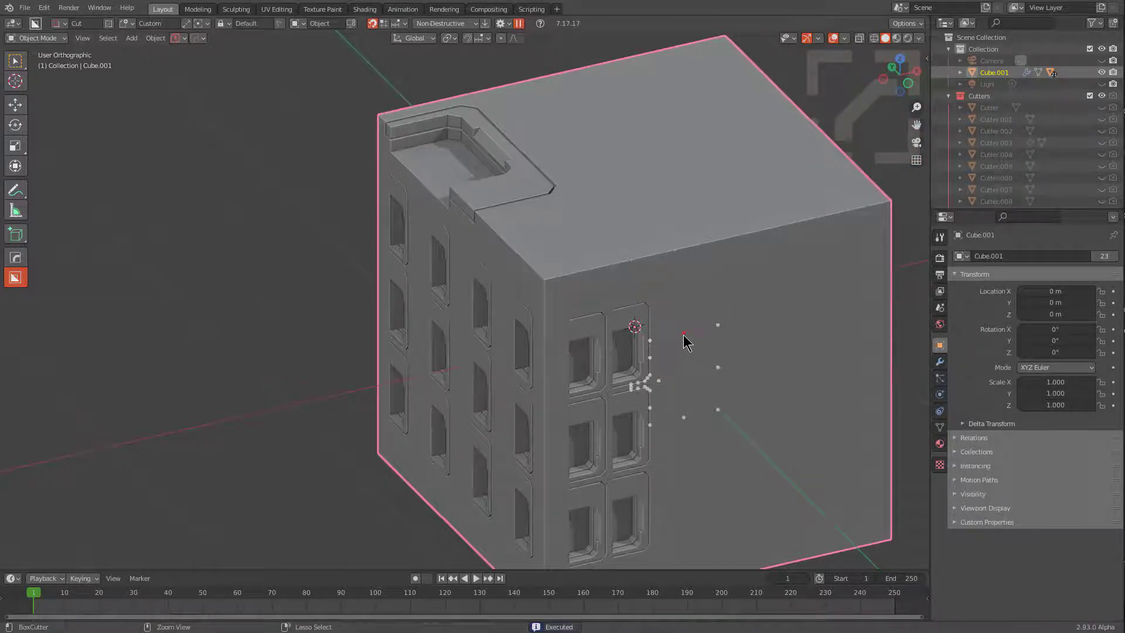
ctrl+click(687, 343)
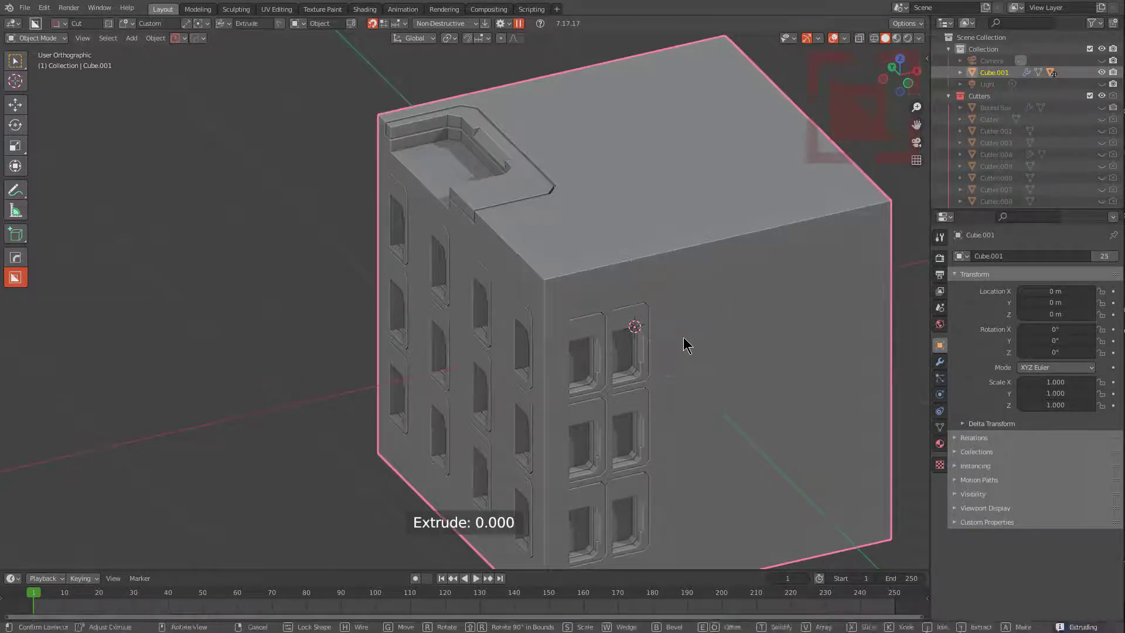
ctrl+click(685, 426)
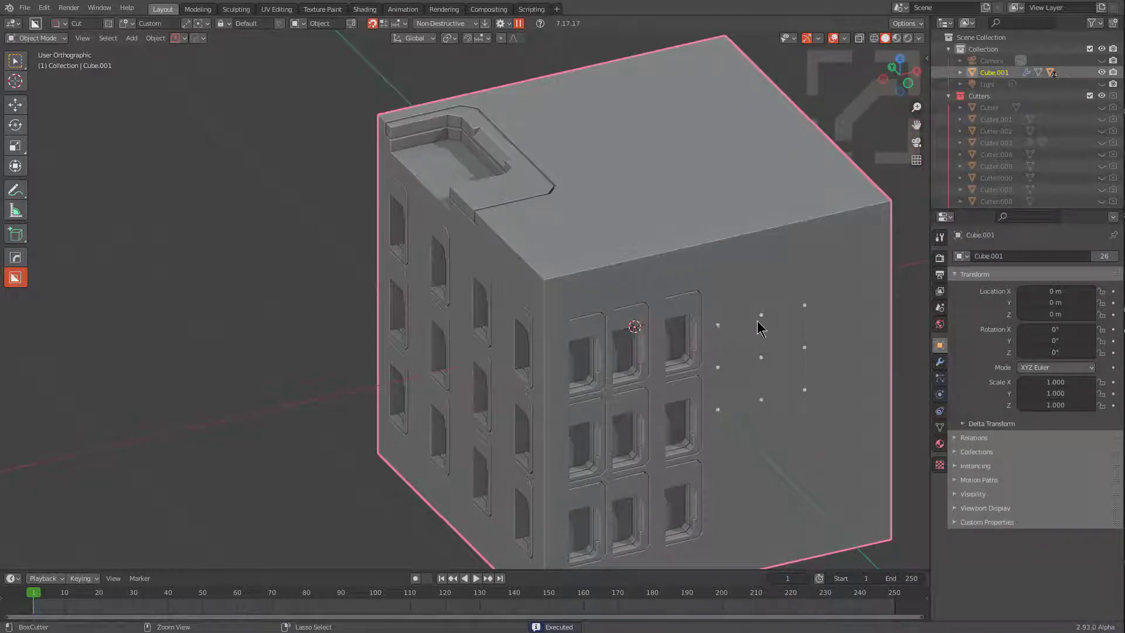
Step: Repeat the custom cut at three snapped positions down a fourth column, leaving a wider gap beside the third
ctrl+click(764, 317)
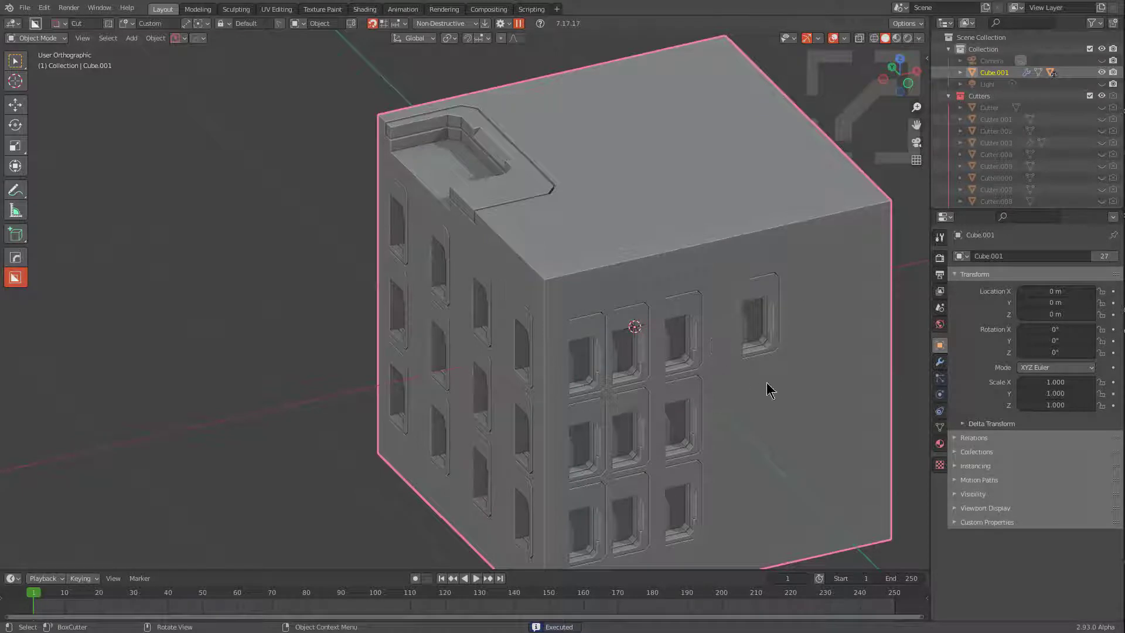
key(ctrl)
ctrl+click(761, 401)
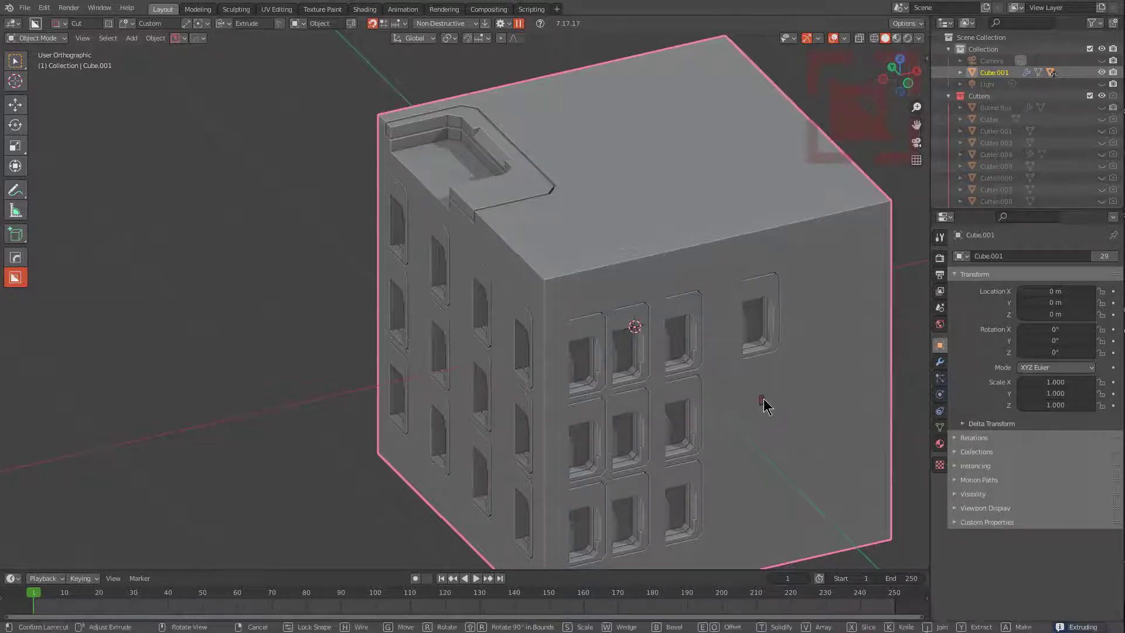
middle_drag(603, 328, 557, 287)
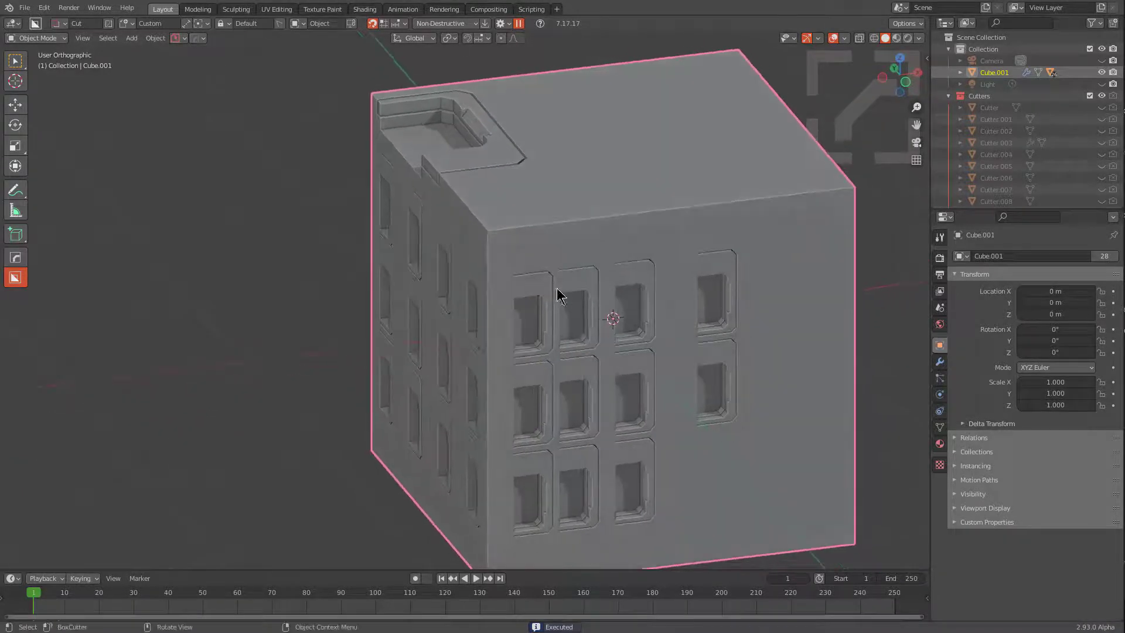
key(ctrl)
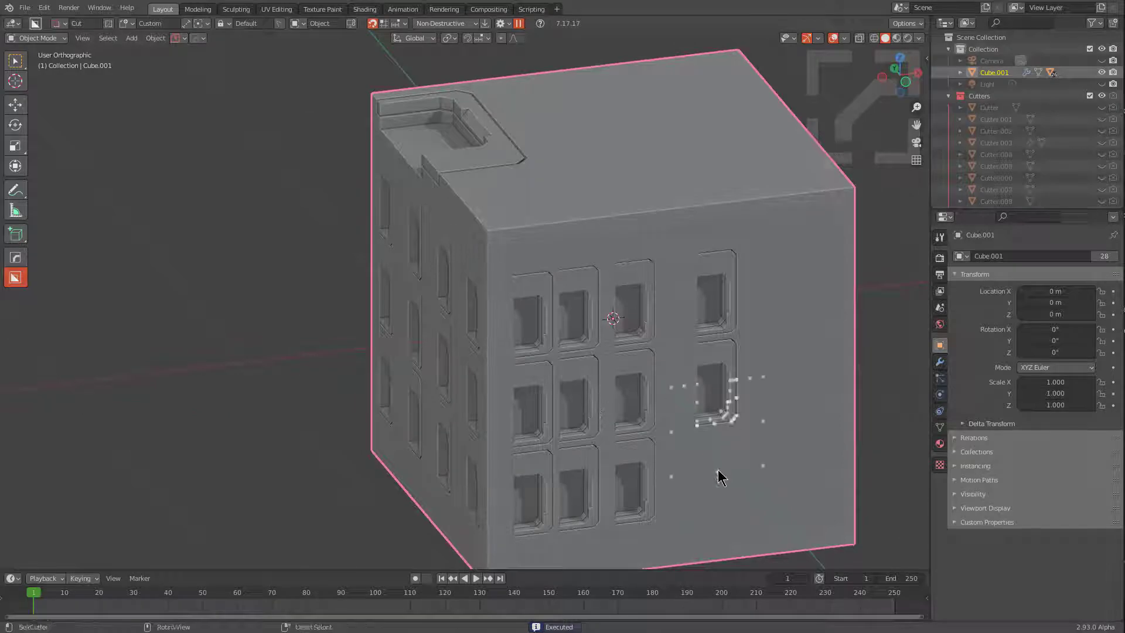
ctrl+click(761, 474)
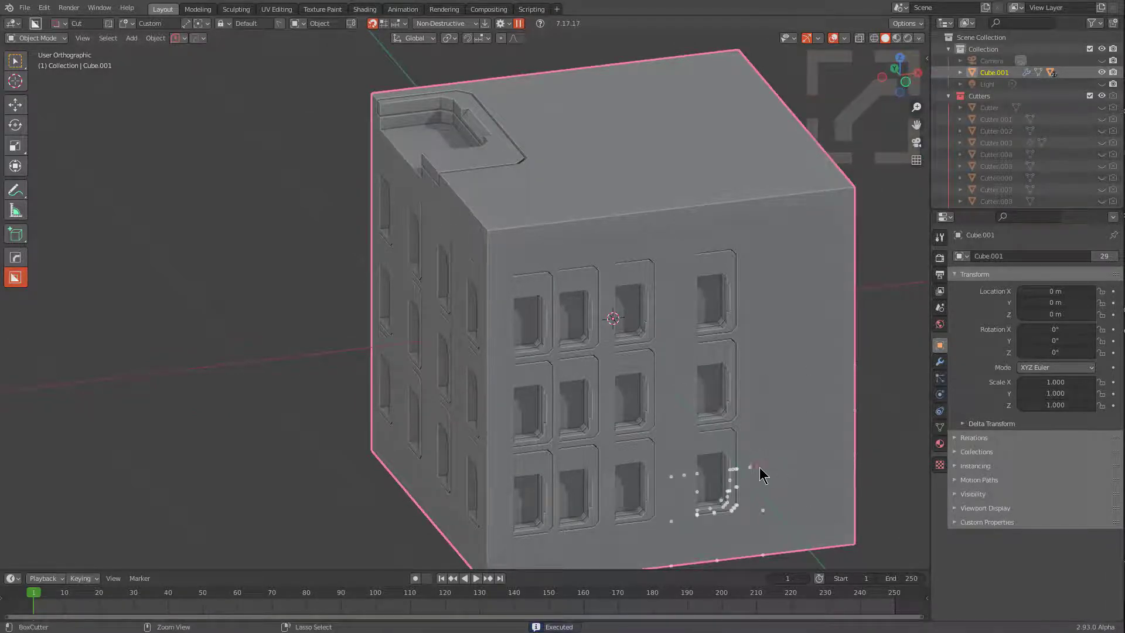
Step: Repeat the custom cut to fill two more columns of three recesses toward the face's far edge
ctrl+click(764, 467)
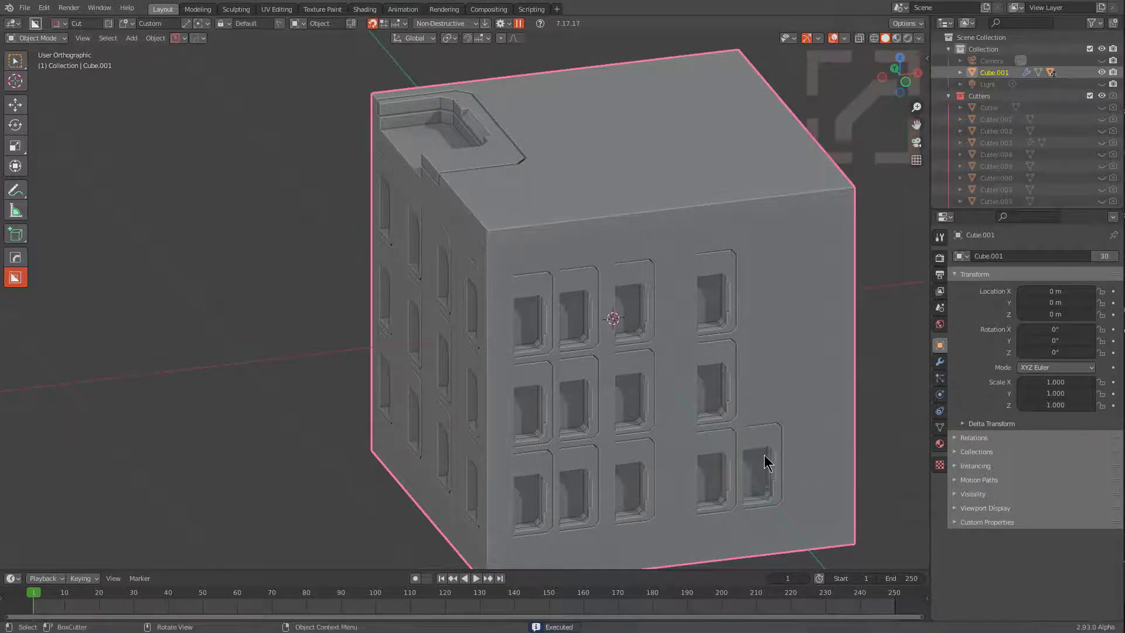
ctrl+click(764, 382)
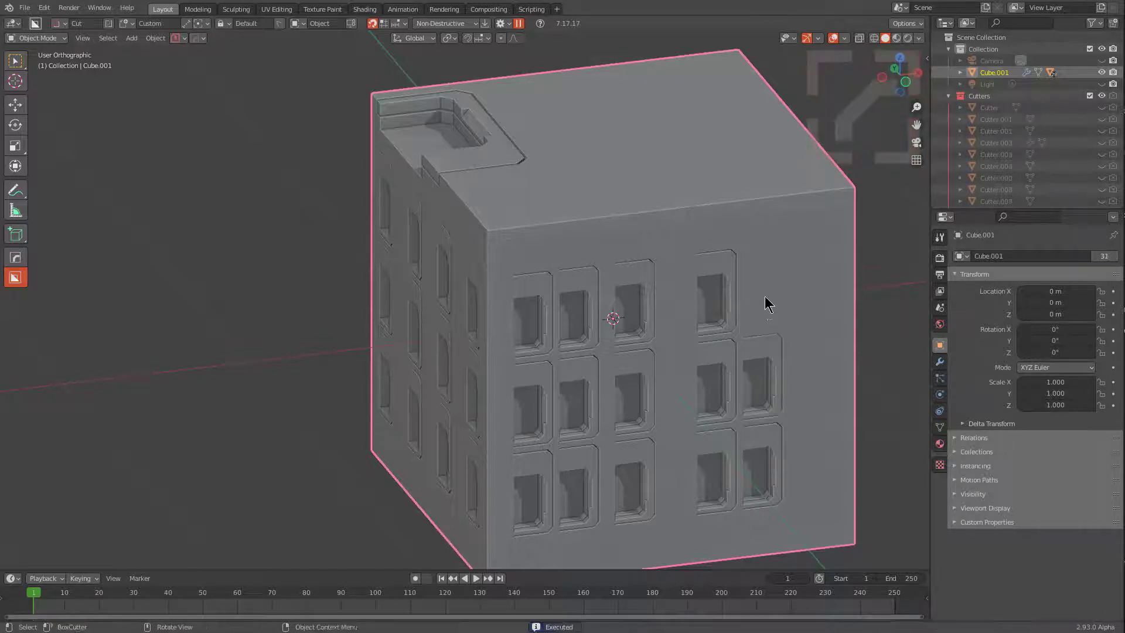
ctrl+click(765, 297)
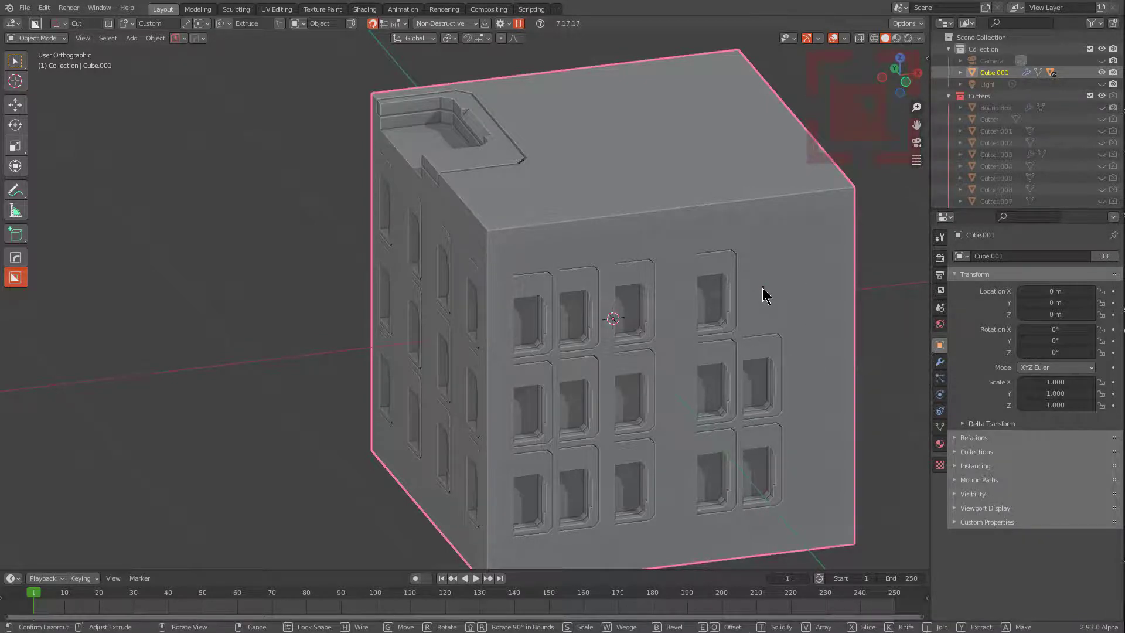
key(ctrl)
ctrl+click(820, 282)
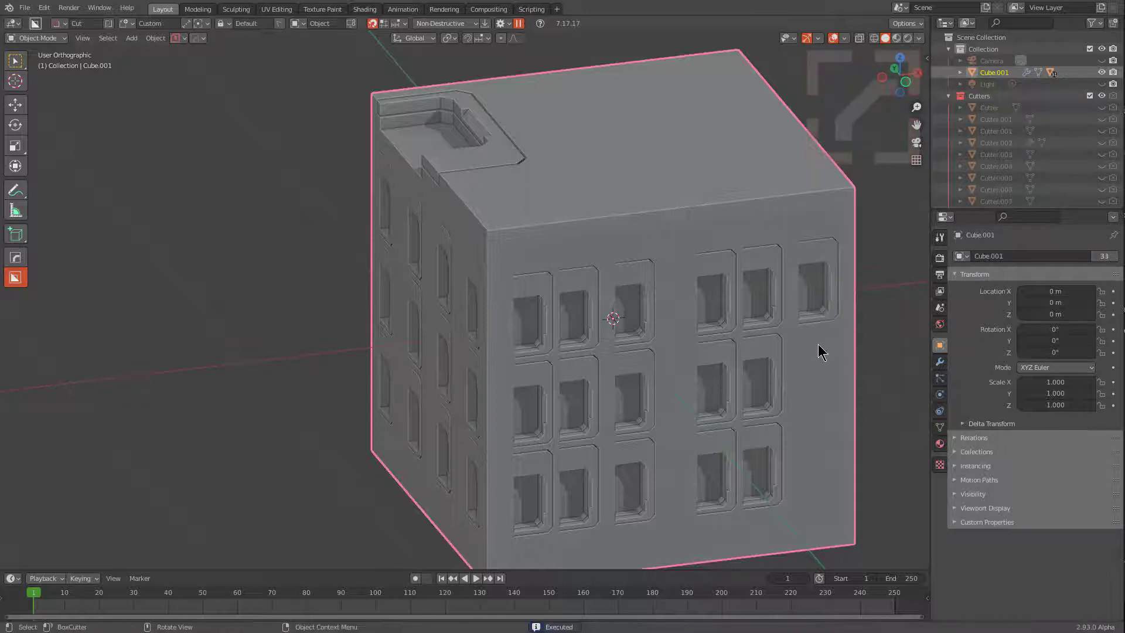
ctrl+click(820, 373)
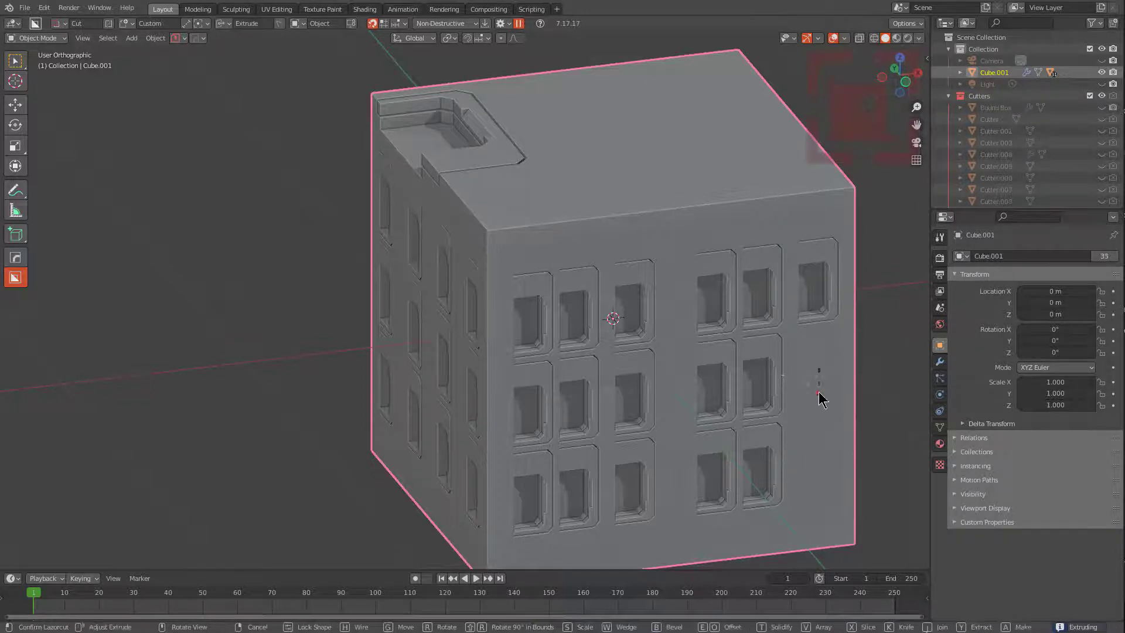
ctrl+click(820, 460)
Step: Repeat the custom cut at four snapped positions along the upper edge of the next uncut side face
middle_drag(678, 317, 603, 333)
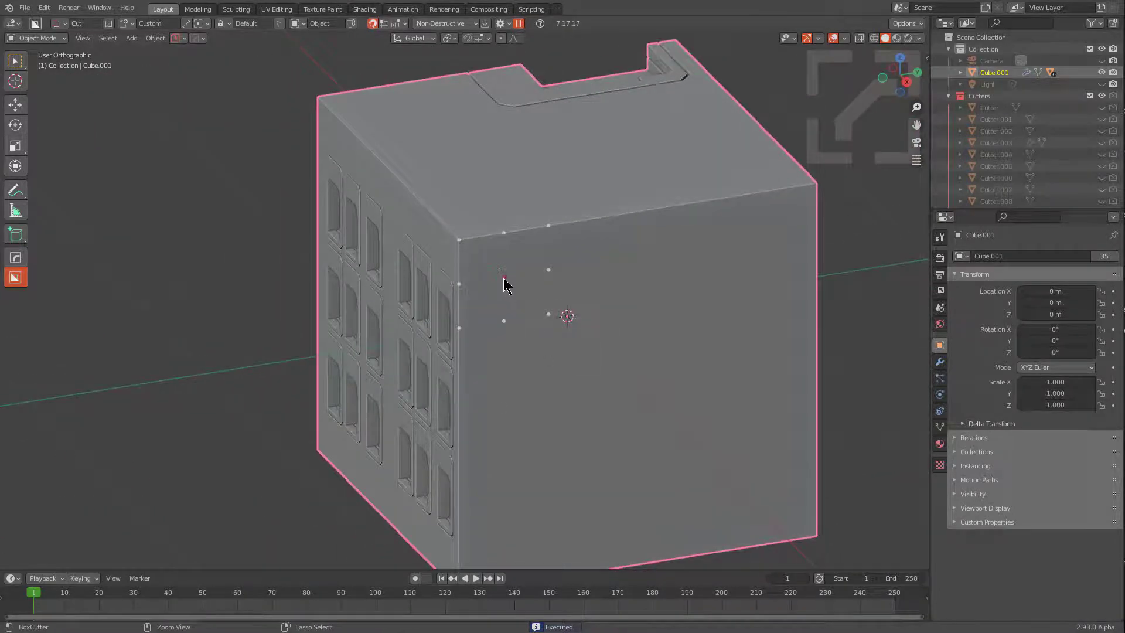
ctrl+click(504, 277)
ctrl+click(549, 271)
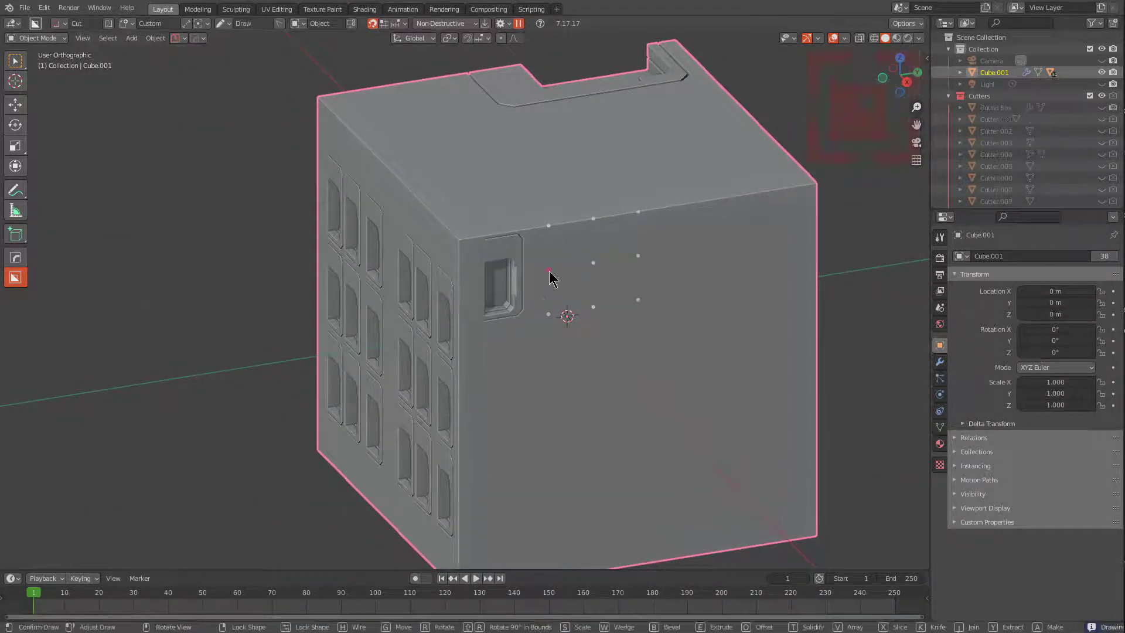
click(592, 276)
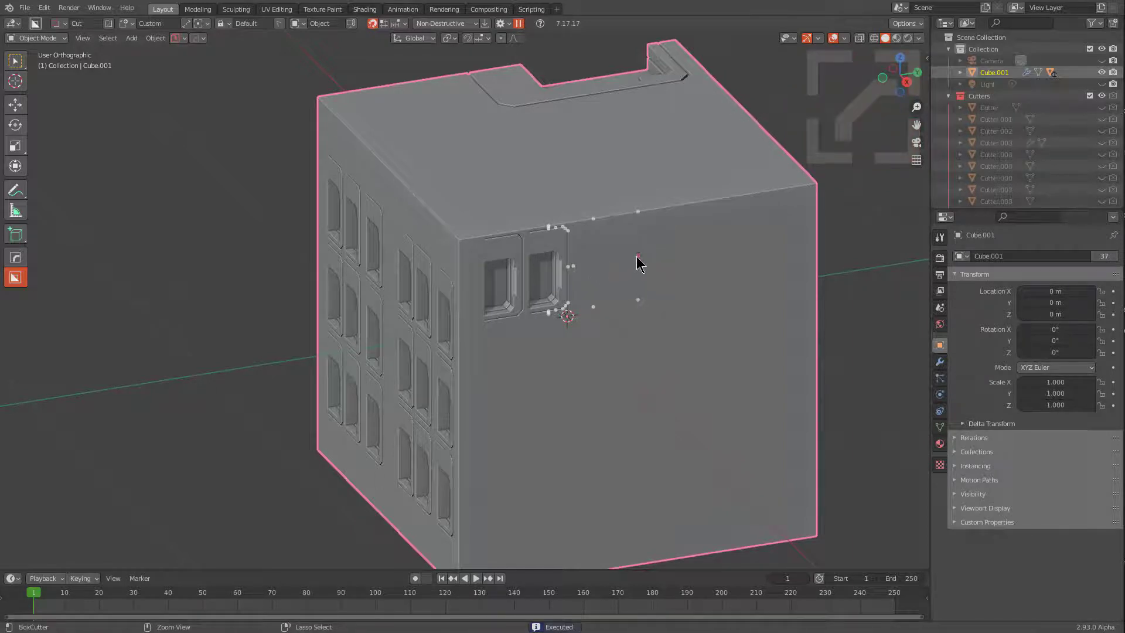
click(638, 258)
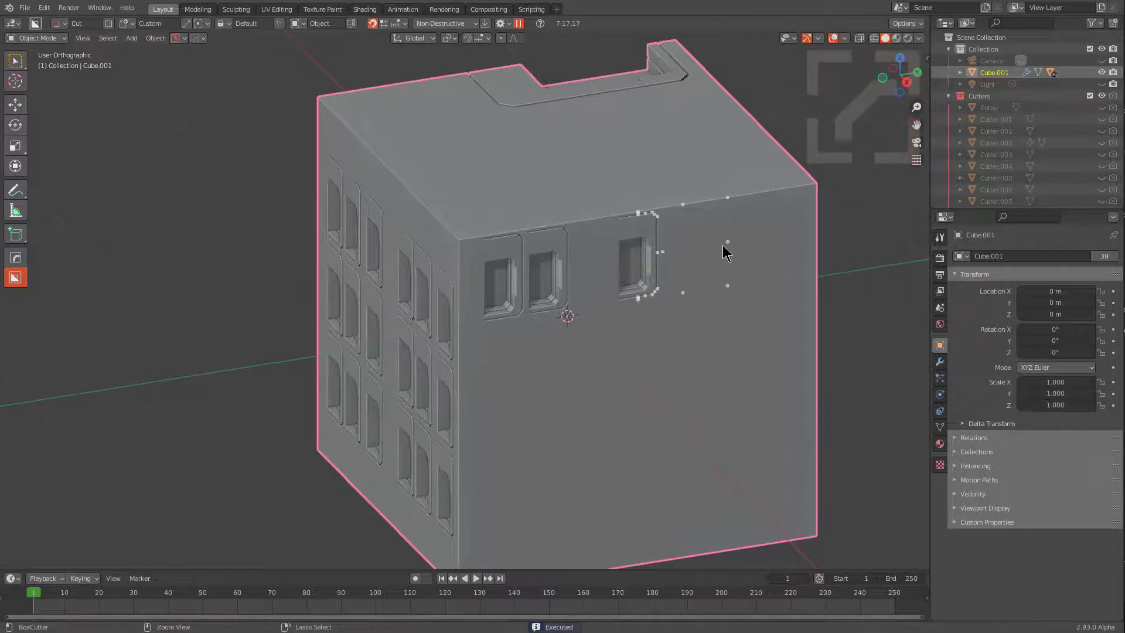
click(727, 249)
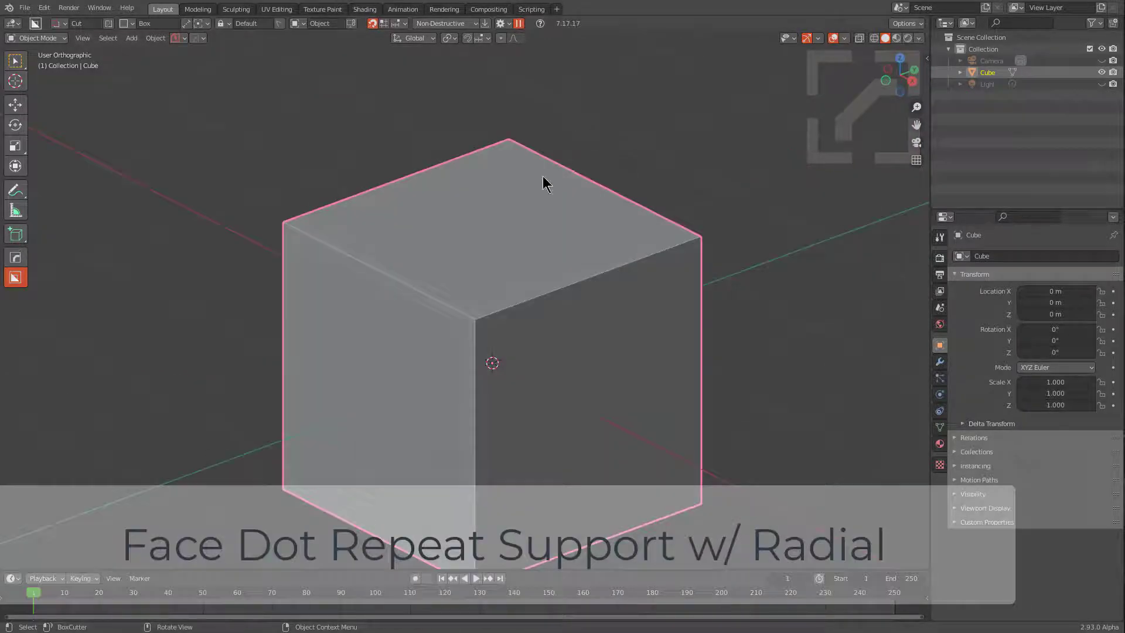
Step: On the plain cube, set the cutter shape to Custom and draw a cutter from the snapped centre of a side face
middle_drag(514, 230, 518, 237)
shift+middle_drag(536, 310, 589, 252)
middle_drag(574, 268, 578, 270)
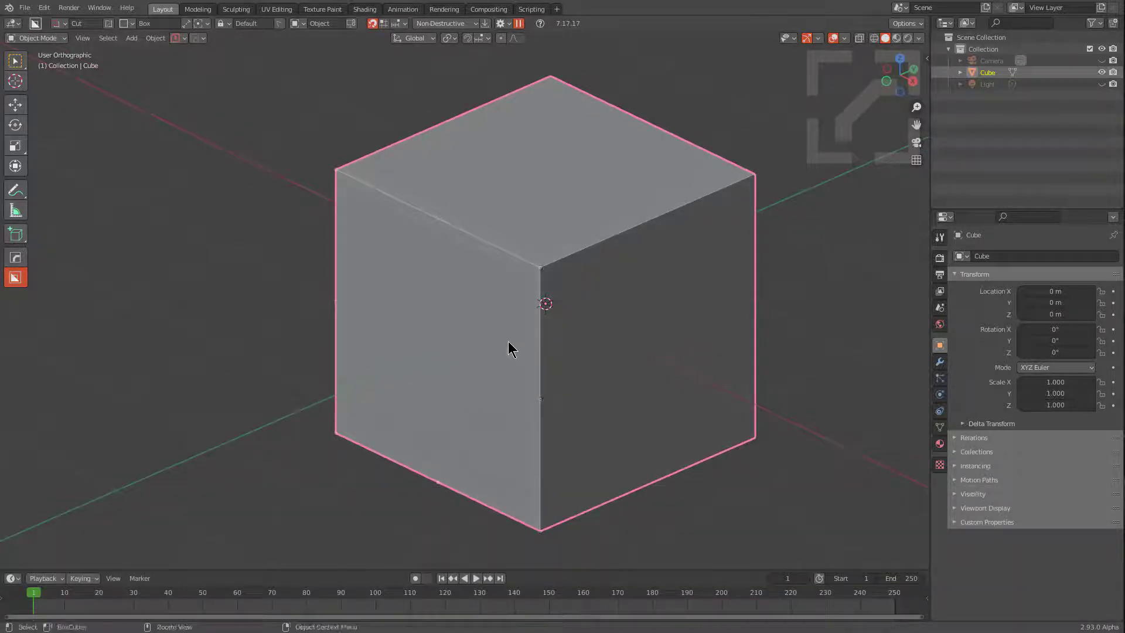
key(d)
click(455, 380)
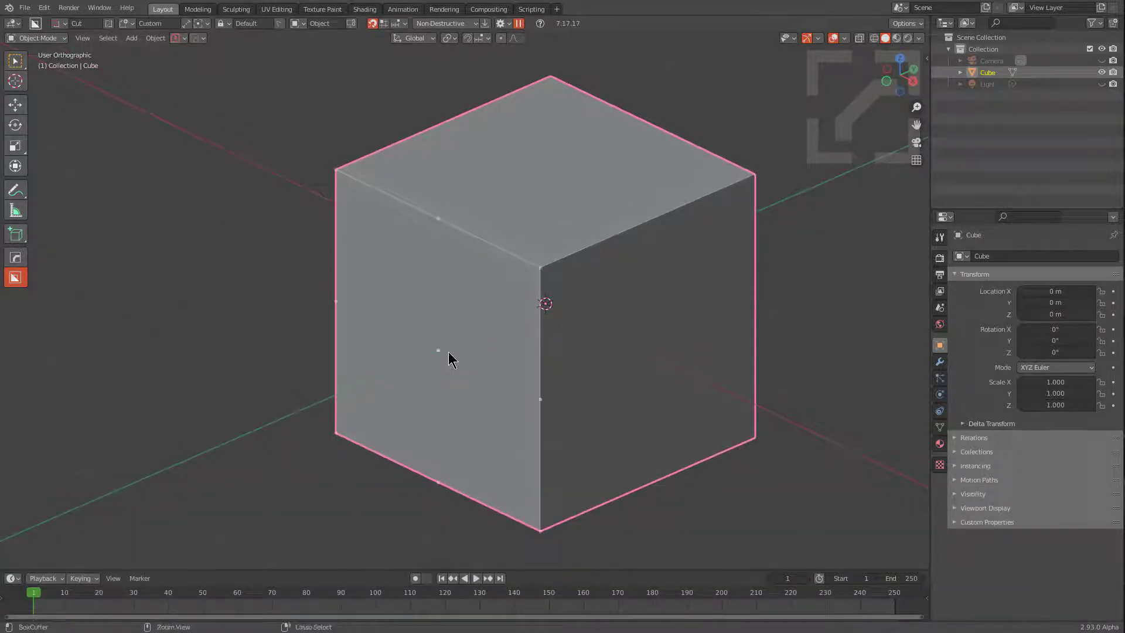
mouse_move(441, 352)
ctrl+mouse_down()
mouse_move(464, 375)
mouse_move(455, 387)
mouse_move(463, 383)
ctrl+mouse_up()
Step: Array the cutter radially around the face centre with a count of 5, lock the shape and apply the cut
key(v)
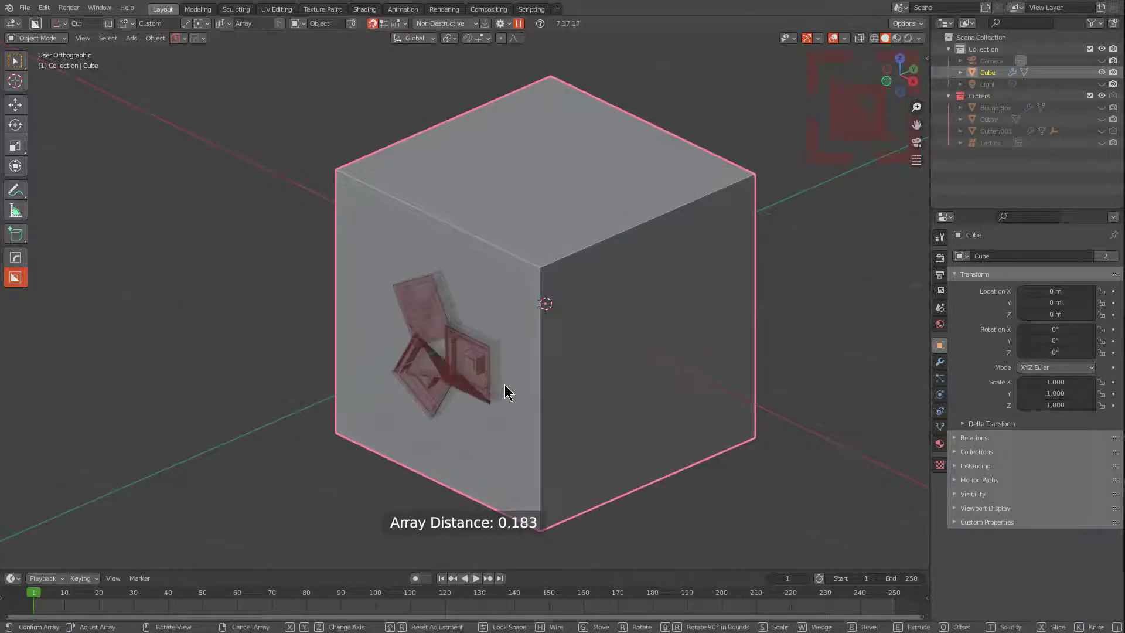
scroll(556, 404, up, 2)
scroll(561, 407, up, 2)
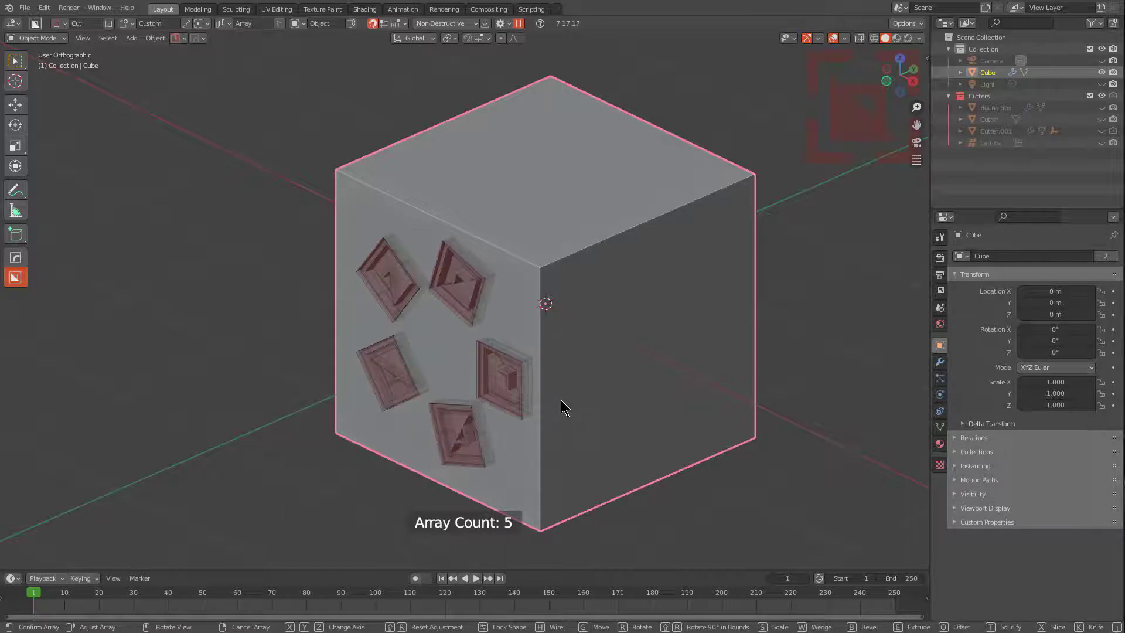
scroll(561, 407, down, 1)
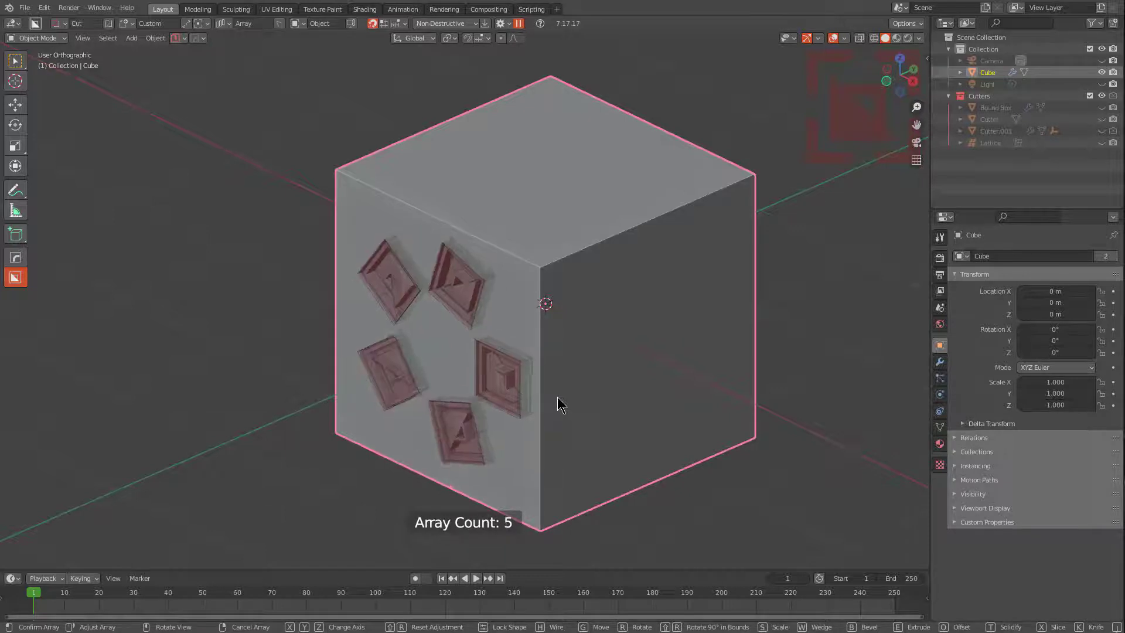
key(Tab)
click(458, 277)
Step: Enable Repeat Lock and repeat the radial cut from the snapped centre of the adjacent side face
middle_drag(566, 351, 463, 169)
click(278, 24)
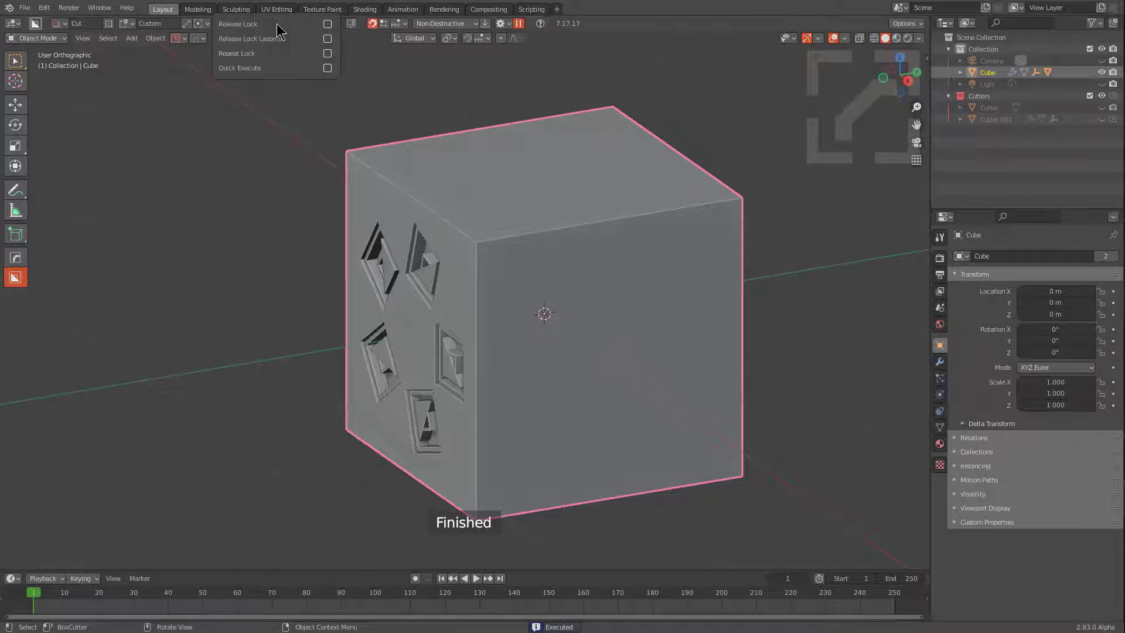
click(328, 54)
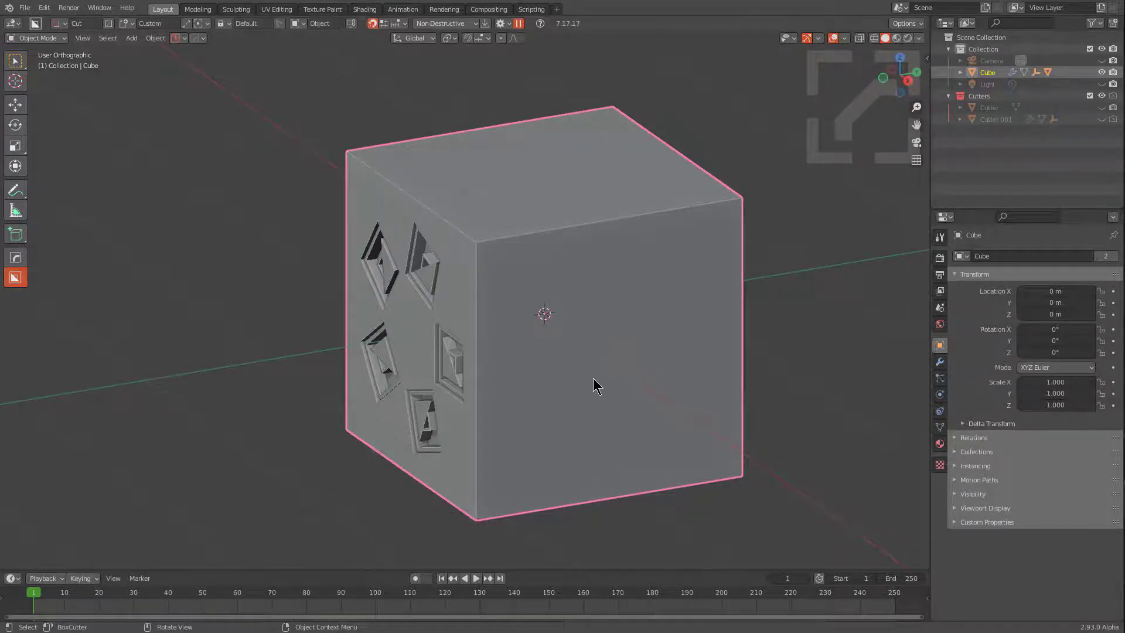
key(ctrl)
ctrl+click(608, 359)
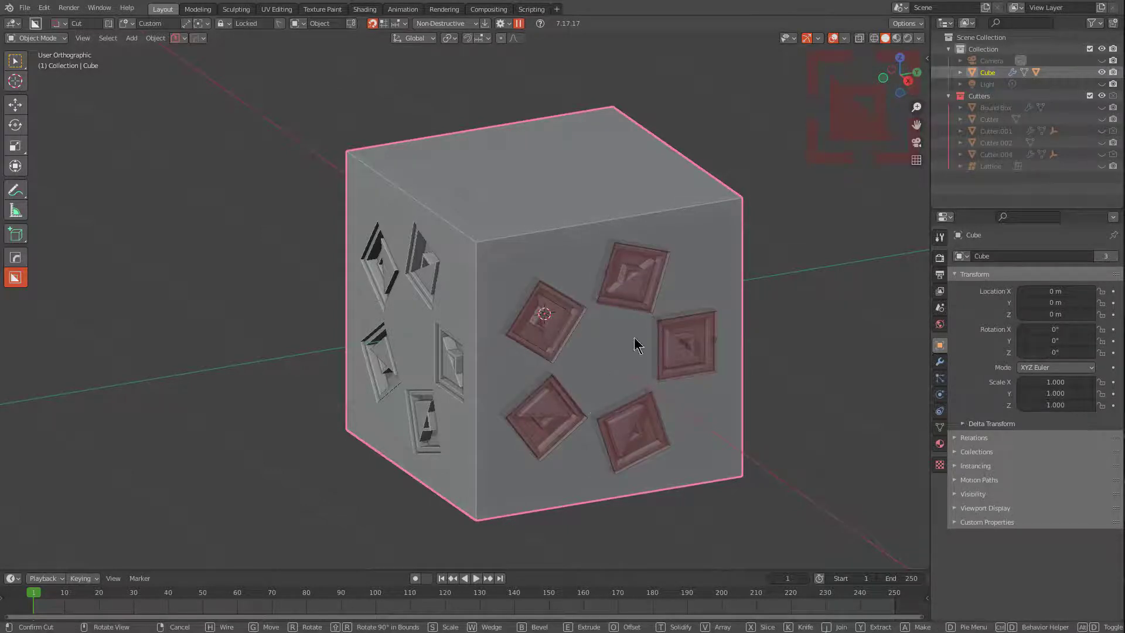
middle_drag(638, 345, 611, 388)
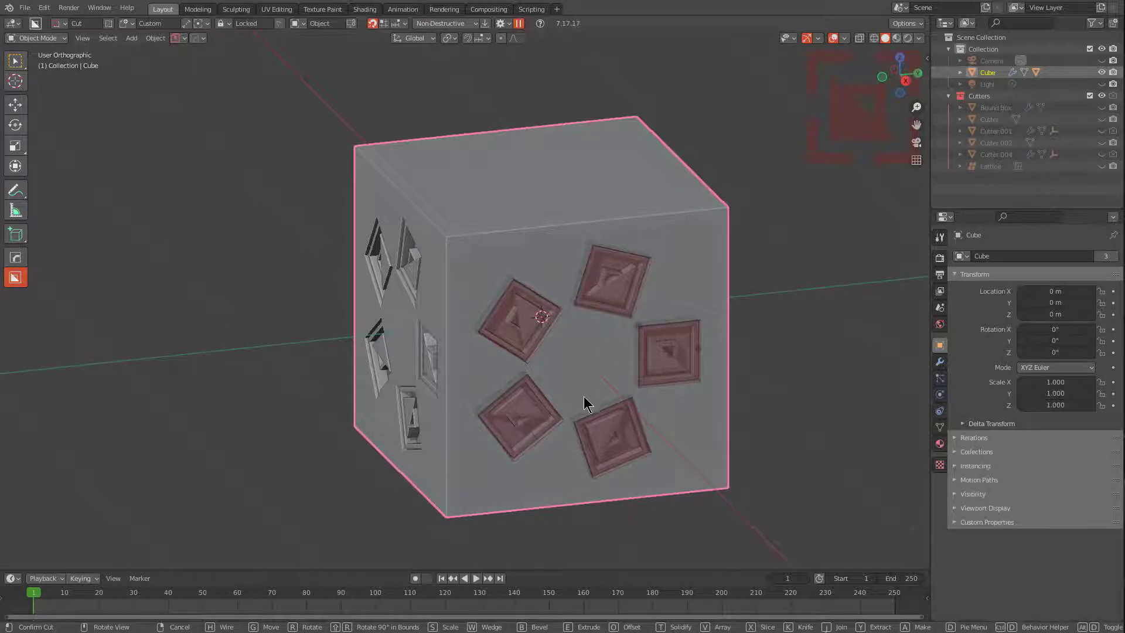
Step: Spread the locked radial array farther from its centre, extend the cutters' inner corners, and apply the cut
key(v)
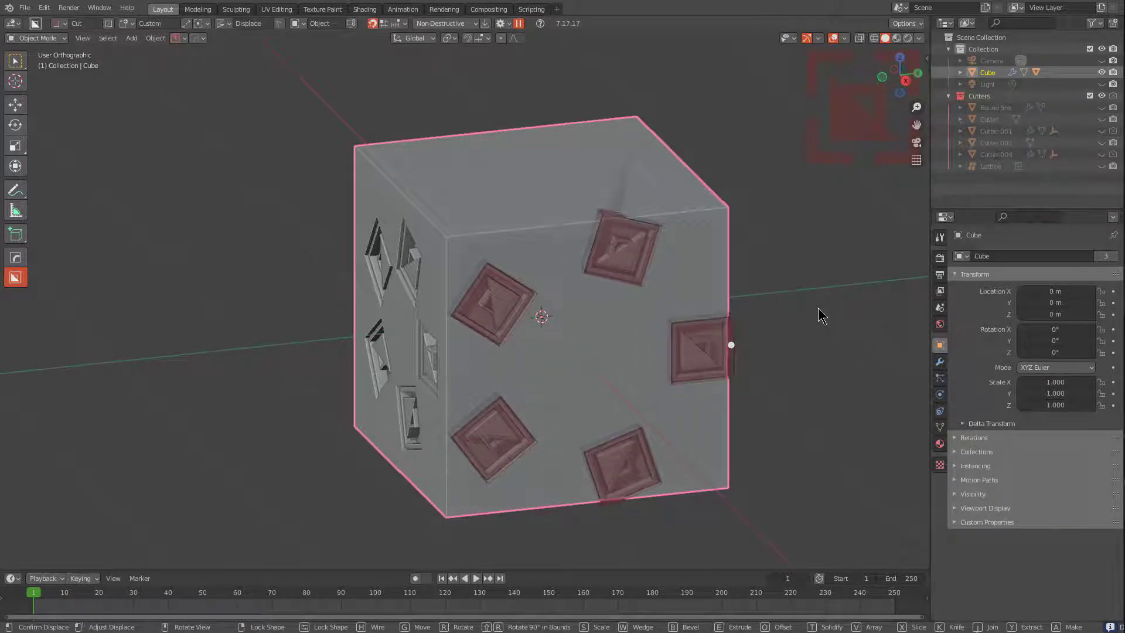
click(785, 308)
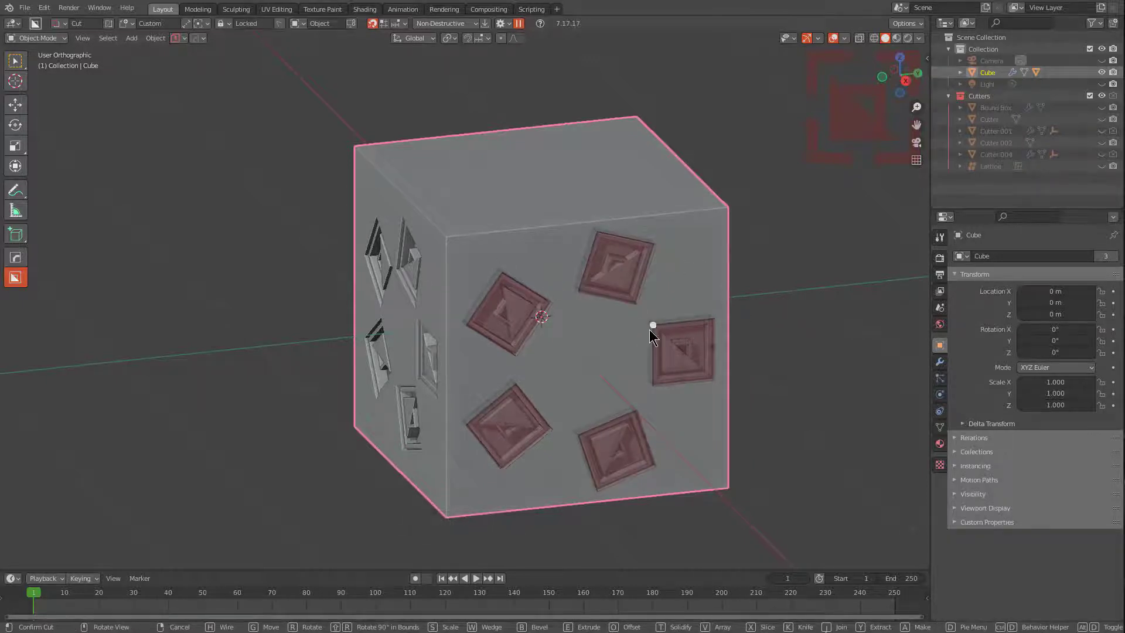
mouse_move(653, 328)
mouse_down()
mouse_move(669, 347)
mouse_move(654, 356)
mouse_move(648, 322)
mouse_move(638, 323)
mouse_up()
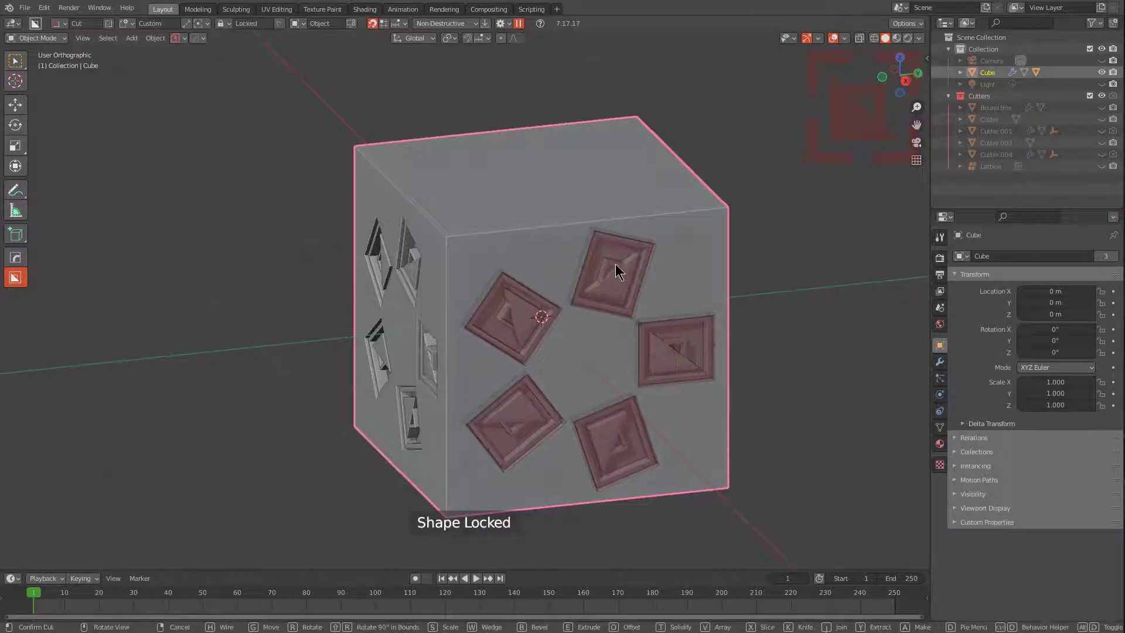
click(620, 251)
Step: Repeat the adjusted radial cut at the centre of the cube's top face, keeping the shape locked for editing
middle_drag(620, 251, 546, 252)
ctrl+click(546, 216)
key(Tab)
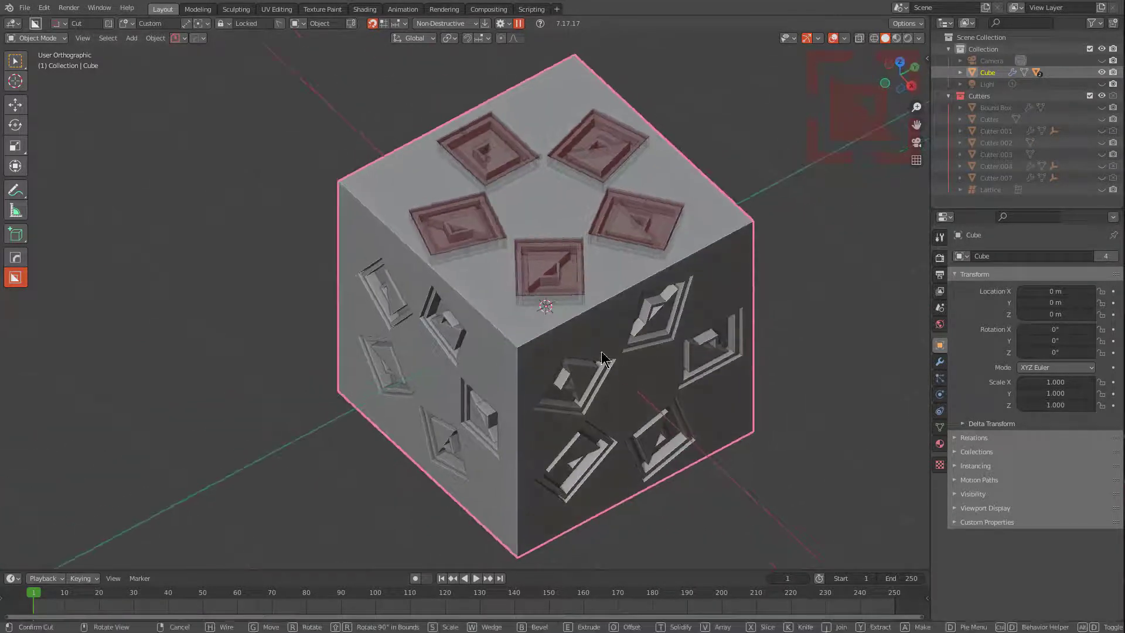
middle_drag(602, 352, 516, 217)
mouse_move(483, 261)
middle_down()
mouse_move(529, 402)
mouse_move(515, 414)
mouse_move(550, 251)
middle_up()
Step: Adjust the drawn footprint of the locked radial cutters on the top face and apply the cut
key(Tab)
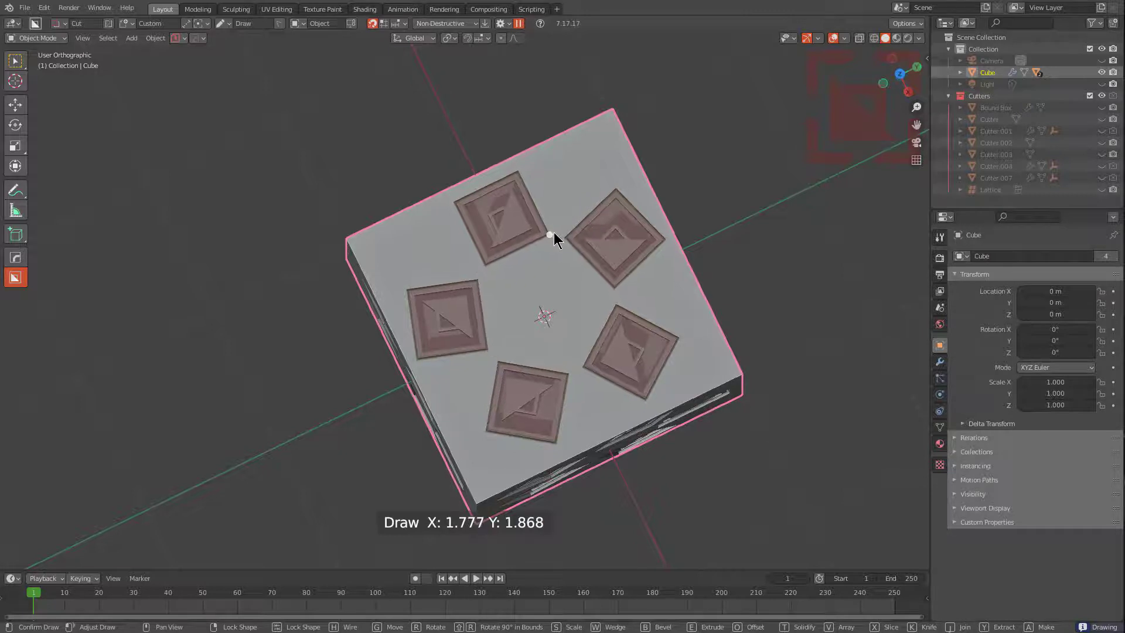
click(554, 233)
mouse_move(489, 187)
mouse_down()
mouse_move(451, 105)
mouse_move(470, 139)
mouse_up()
middle_drag(647, 328, 525, 260)
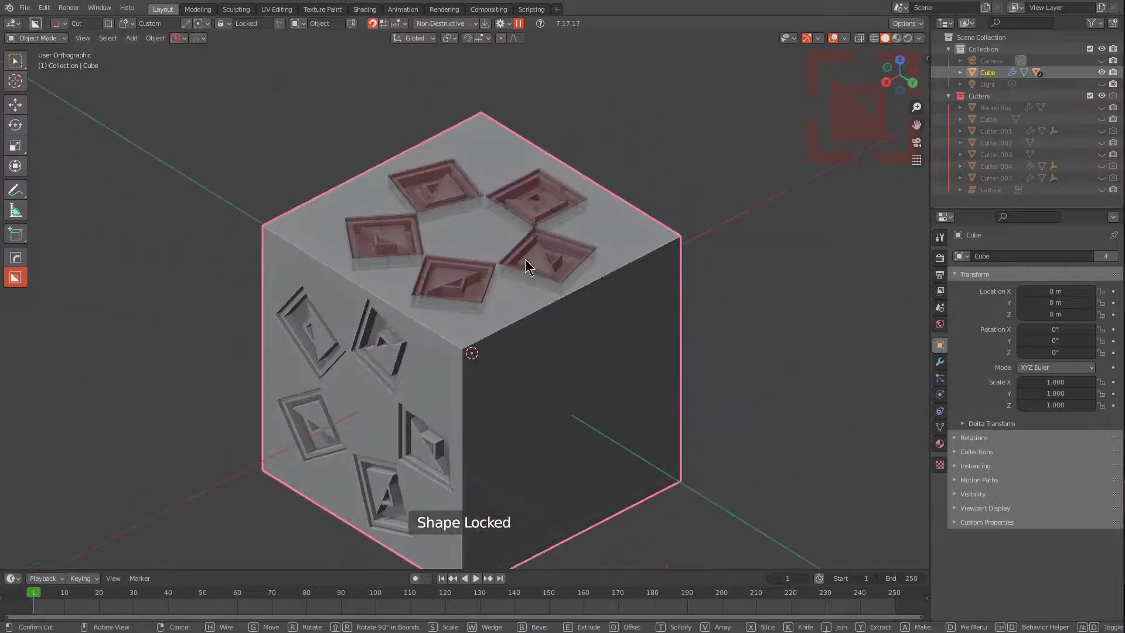
click(532, 265)
Step: Repeat the radial cut at the centre of the next plain side face and apply the locked shape
middle_drag(567, 309, 522, 273)
ctrl+click(540, 298)
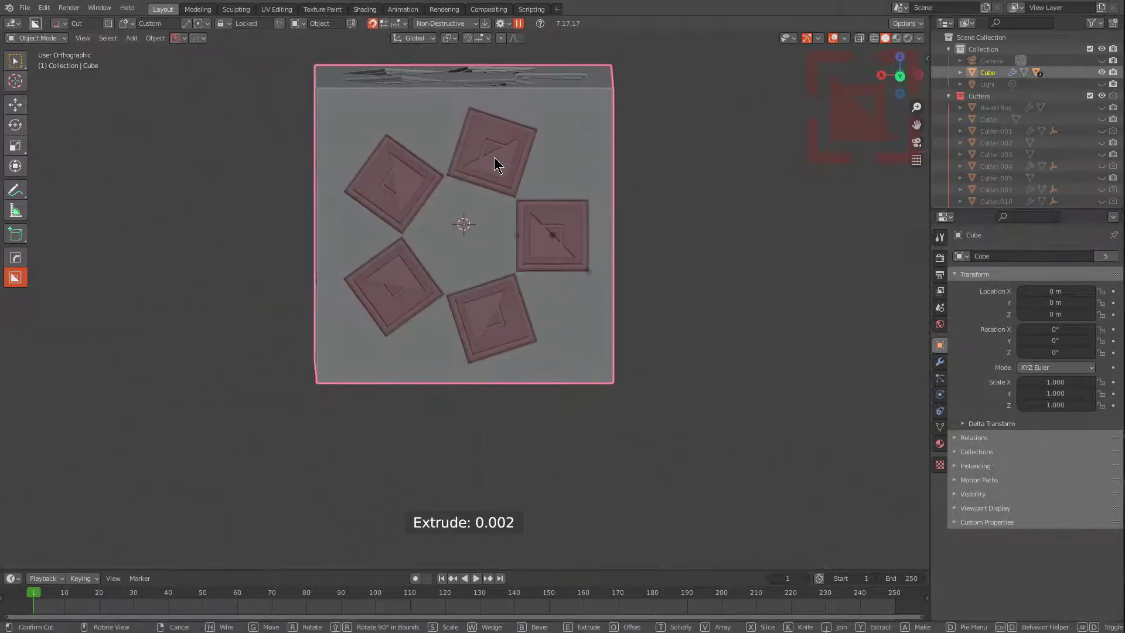
click(494, 157)
middle_drag(494, 157, 491, 265)
click(509, 256)
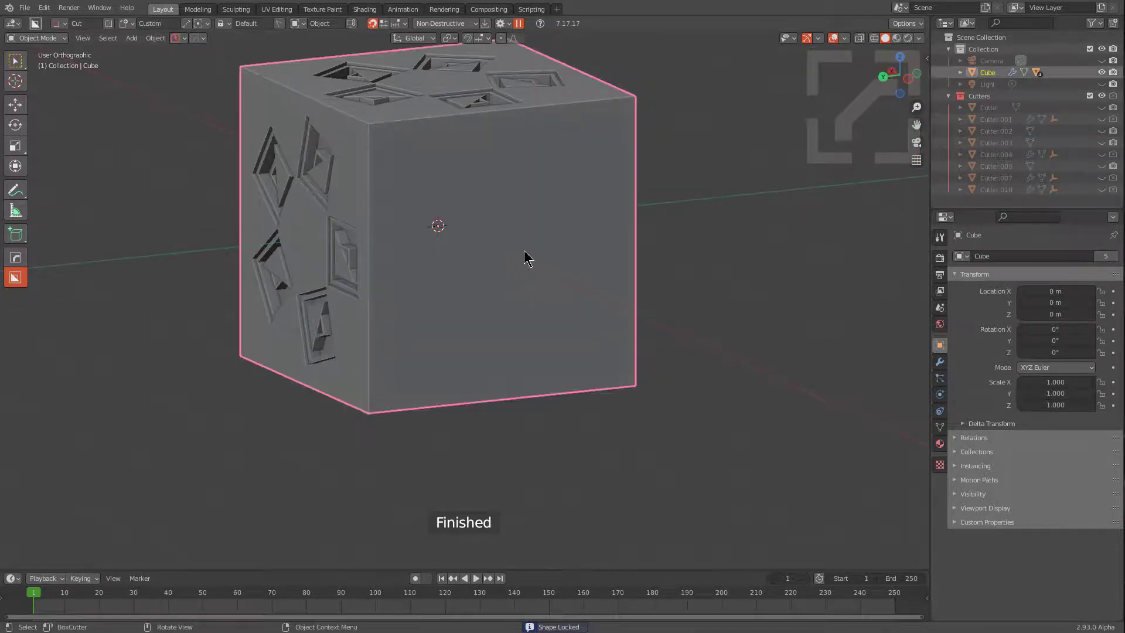
Step: Repeat the radial cut at the centre of the cube's remaining plain side face, spread the cutters outward, lock the shape and apply it
ctrl+click(502, 257)
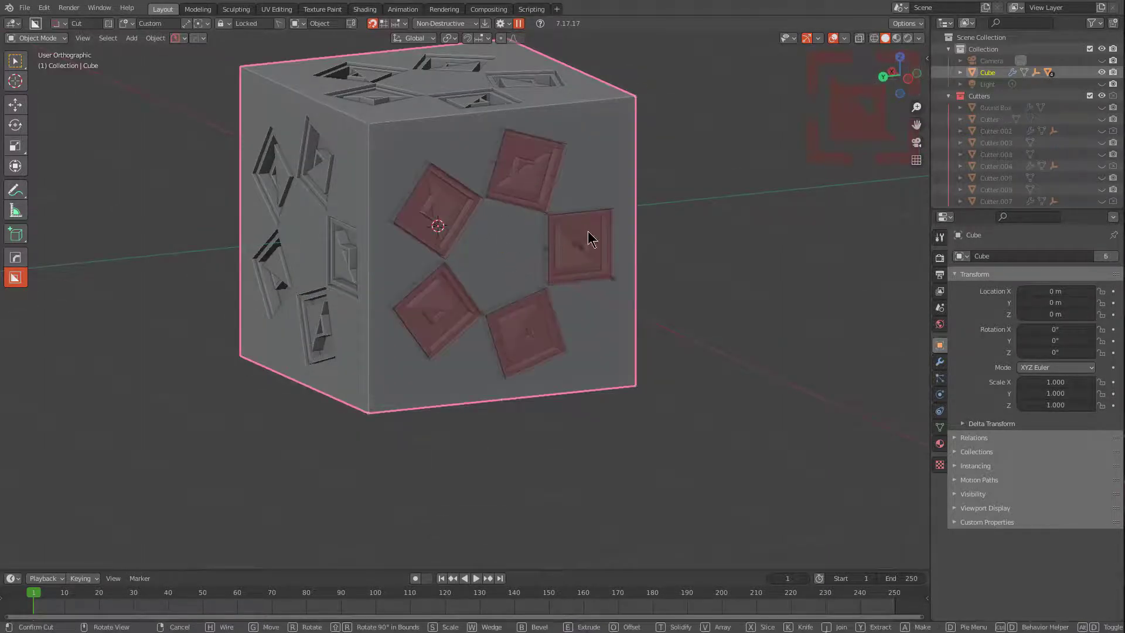
drag(545, 253, 700, 224)
key(Tab)
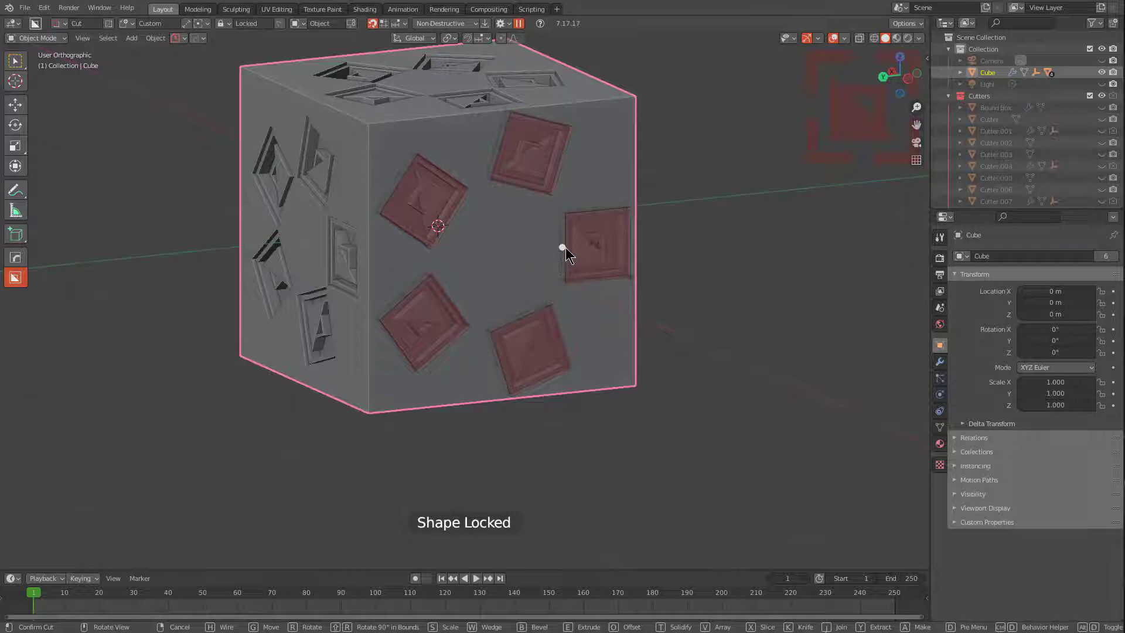
key(Tab)
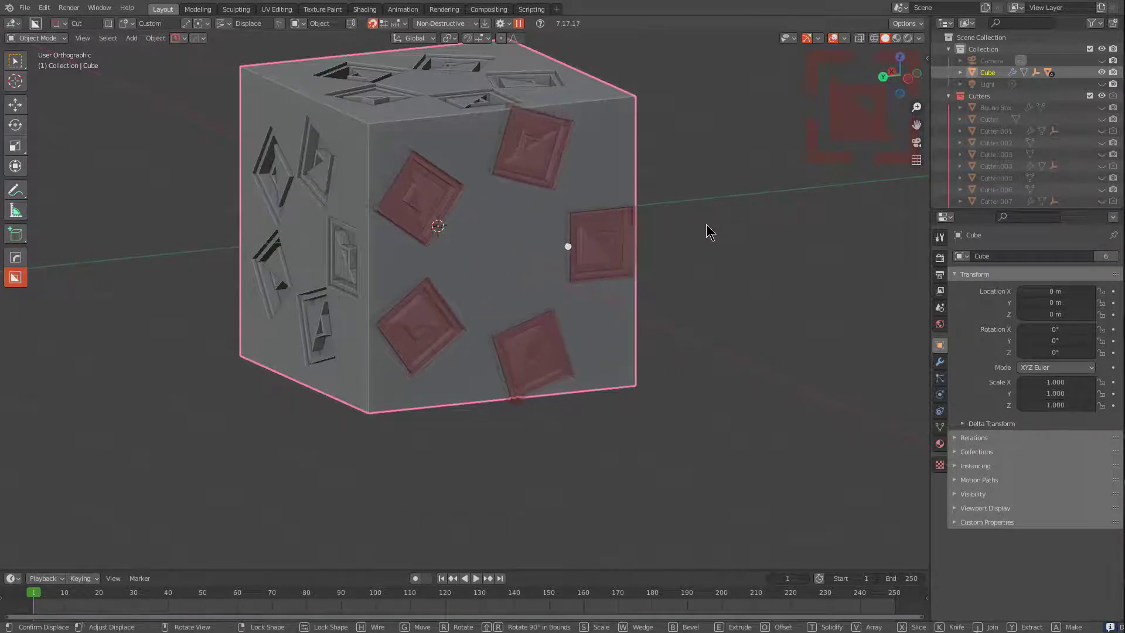
key(Tab)
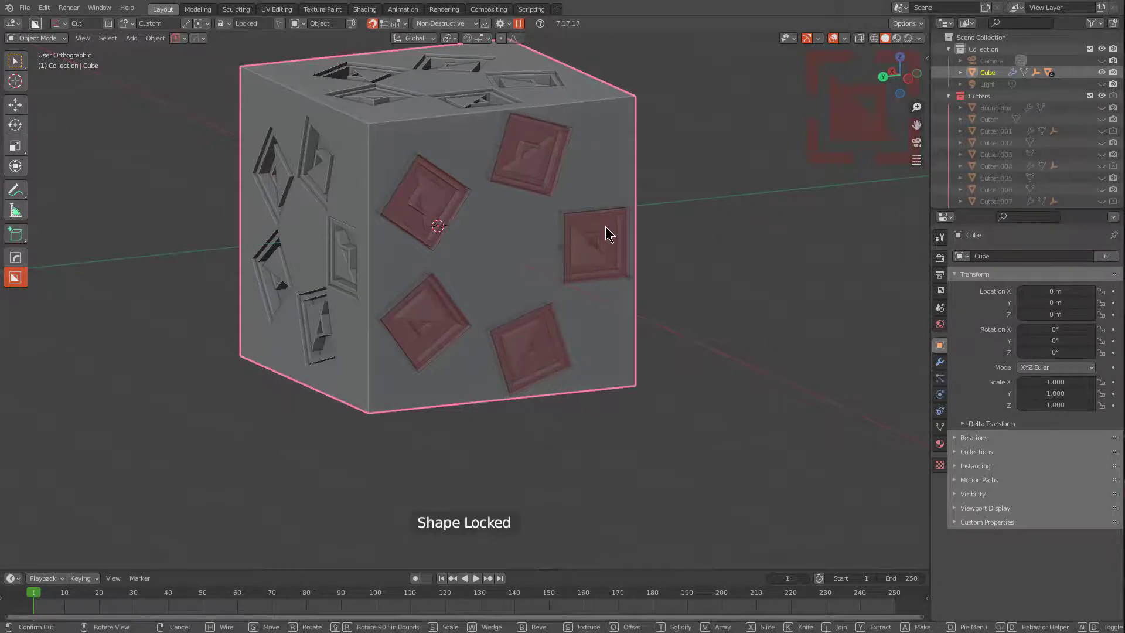
middle_drag(607, 231, 587, 251)
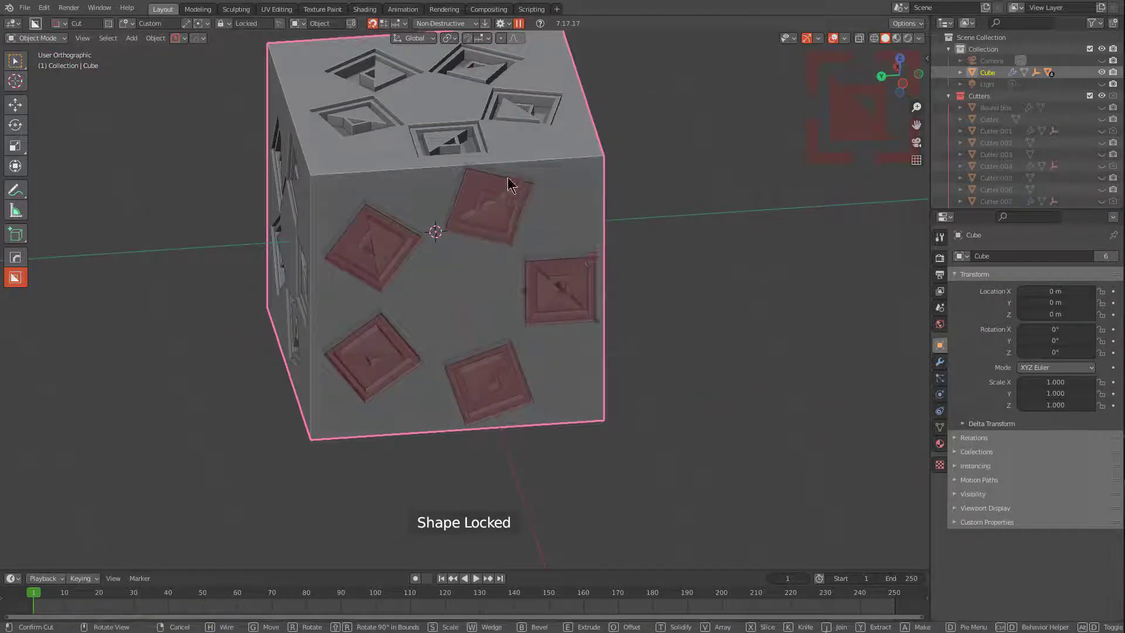
click(472, 201)
Step: Repeat the radial cut at the centre of the cube's underside and reduce the array count to 3
middle_drag(630, 252, 422, 387)
ctrl+click(442, 338)
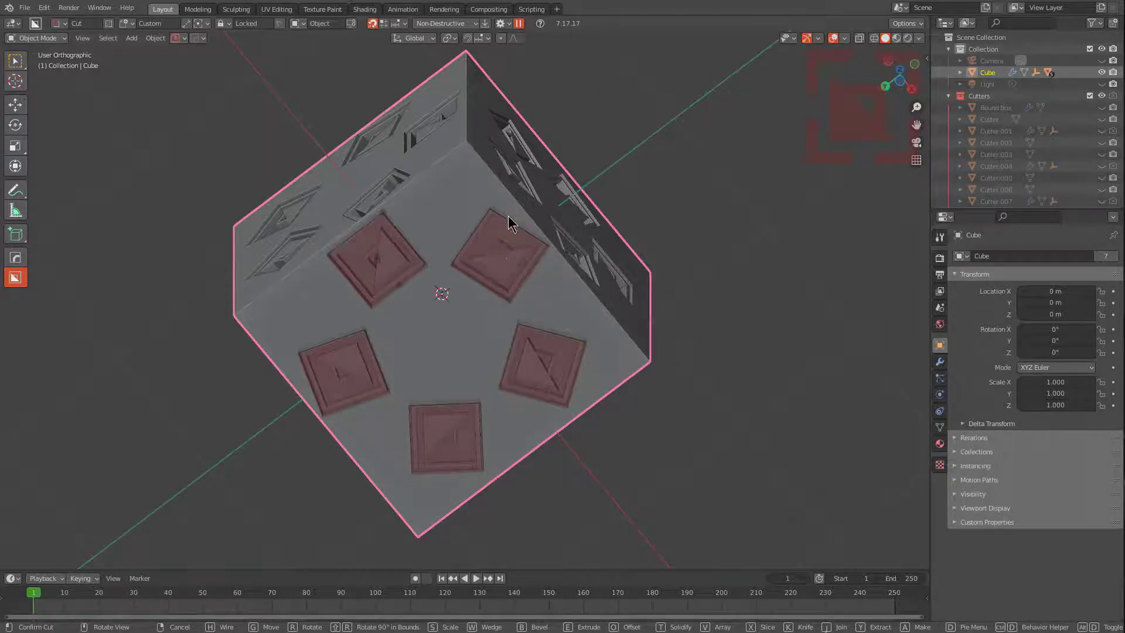
key(v)
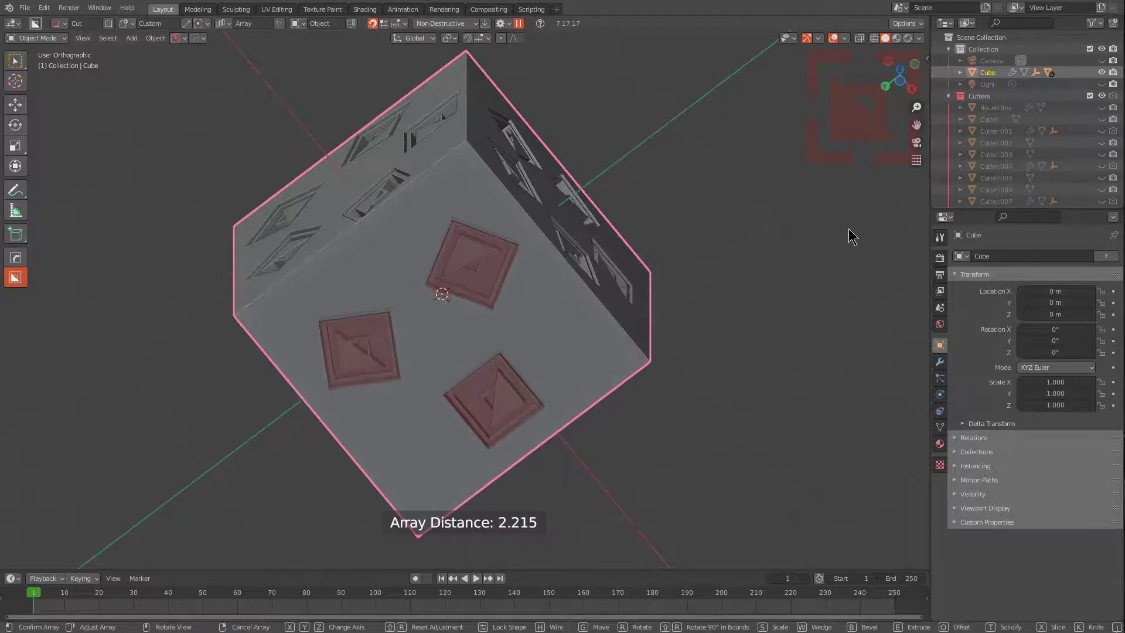
scroll(858, 234, up, 3)
scroll(858, 228, down, 3)
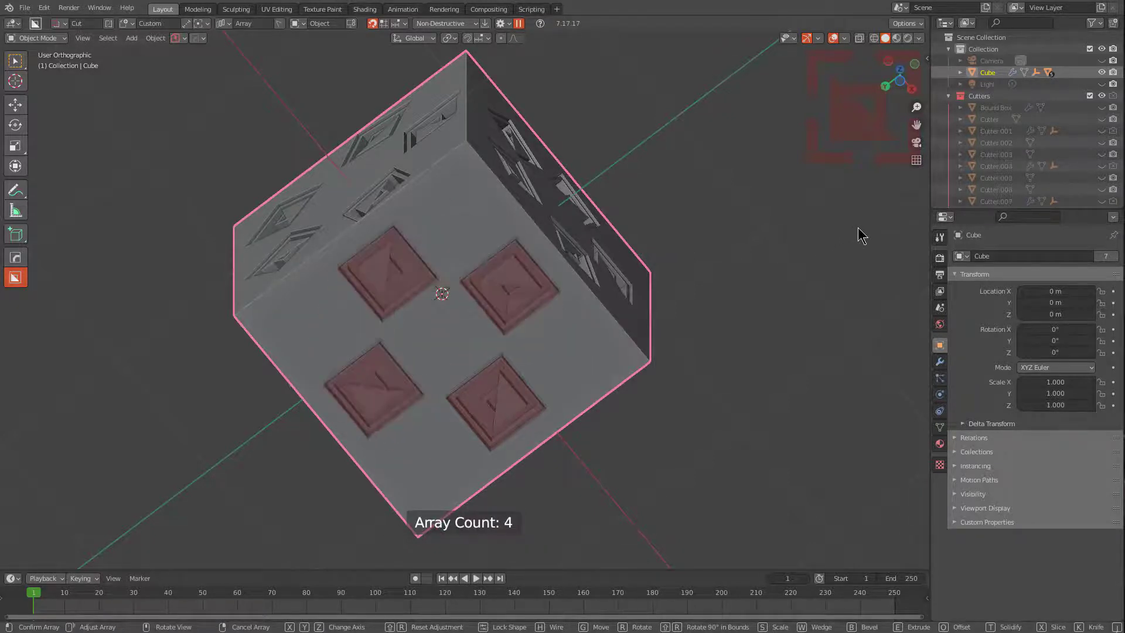
click(889, 203)
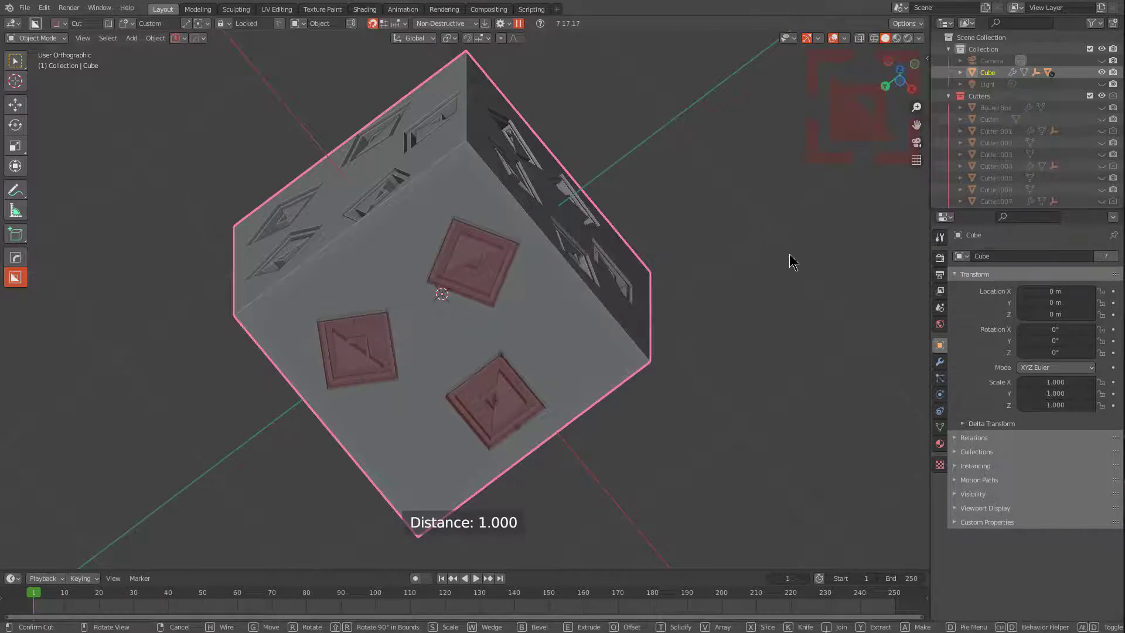
Step: Try the preset array counts for the underside cutters, settle on 2 and apply the cut
key(ctrl+d)
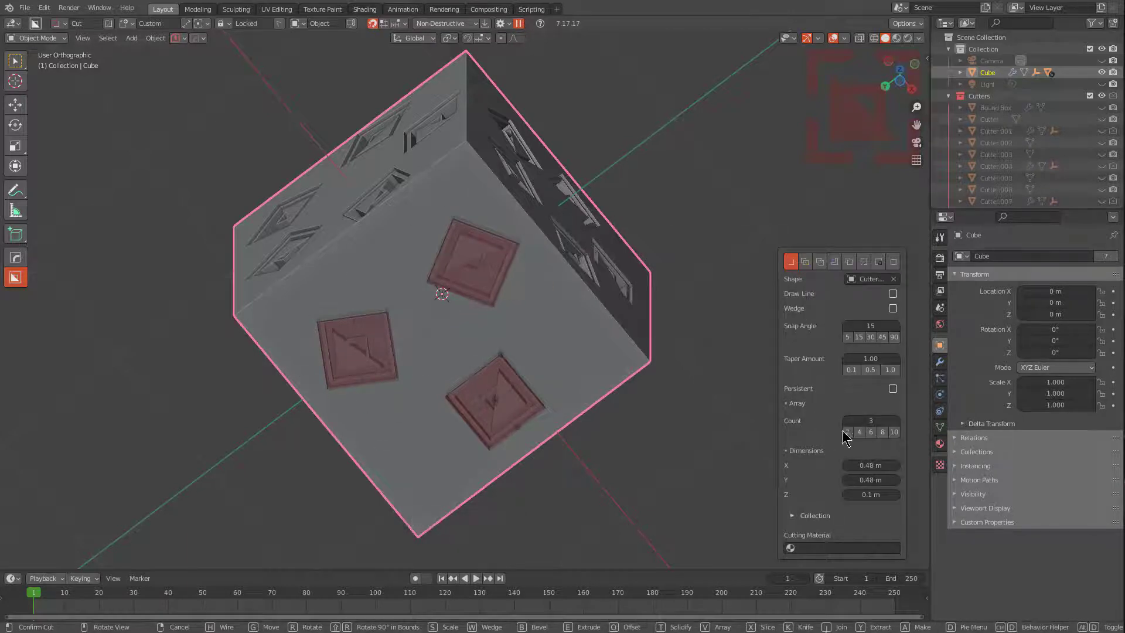
click(859, 433)
click(873, 433)
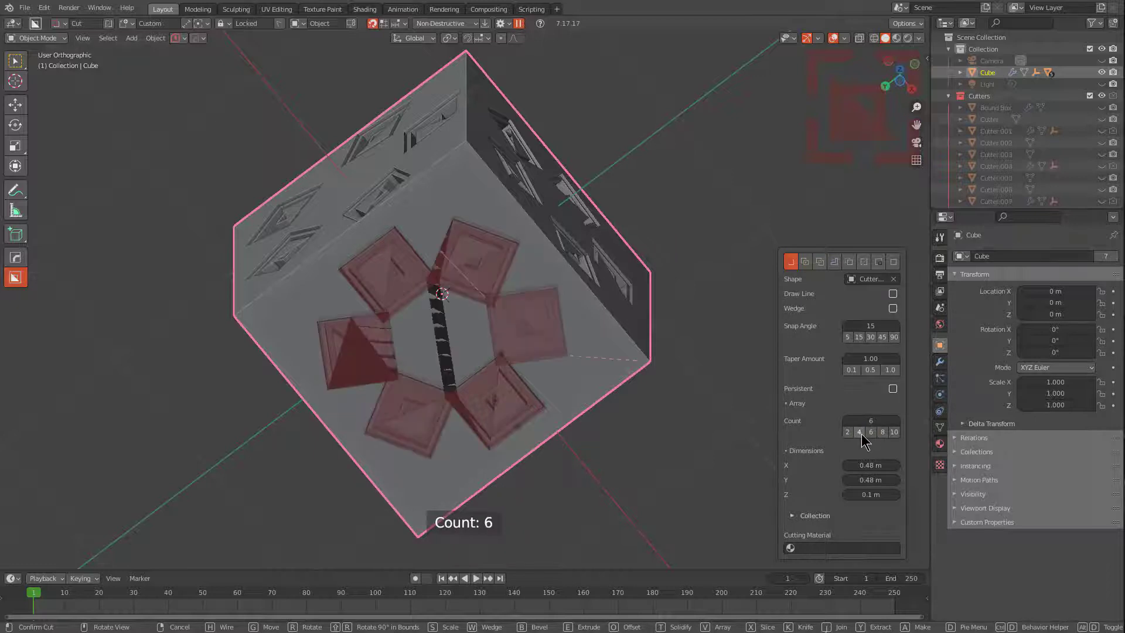
click(859, 432)
click(848, 432)
click(859, 432)
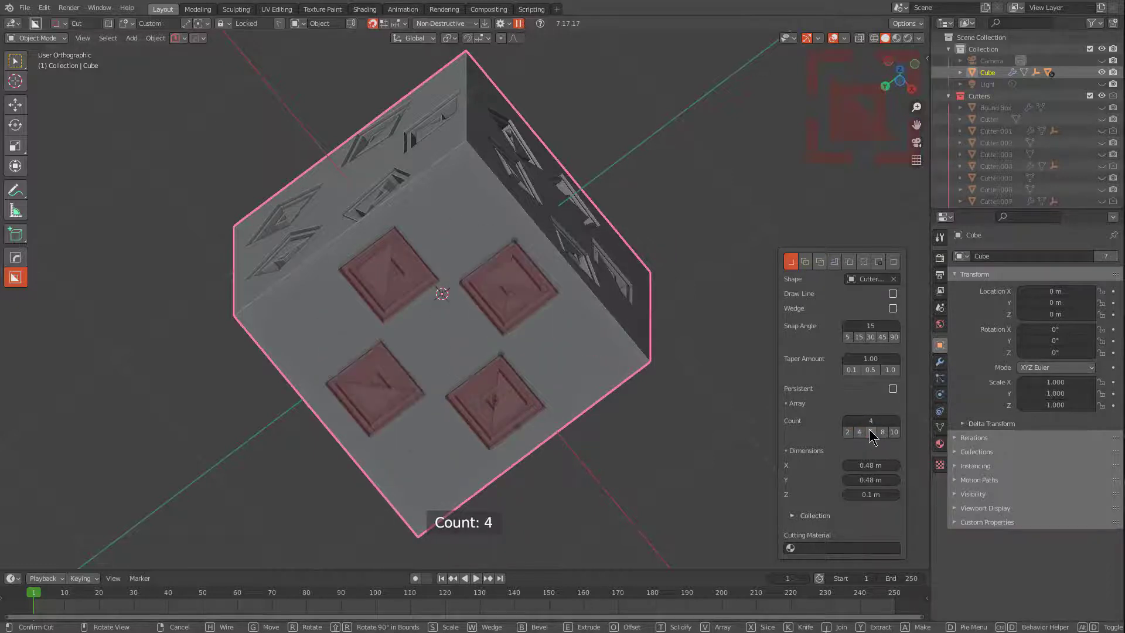
click(871, 432)
click(847, 432)
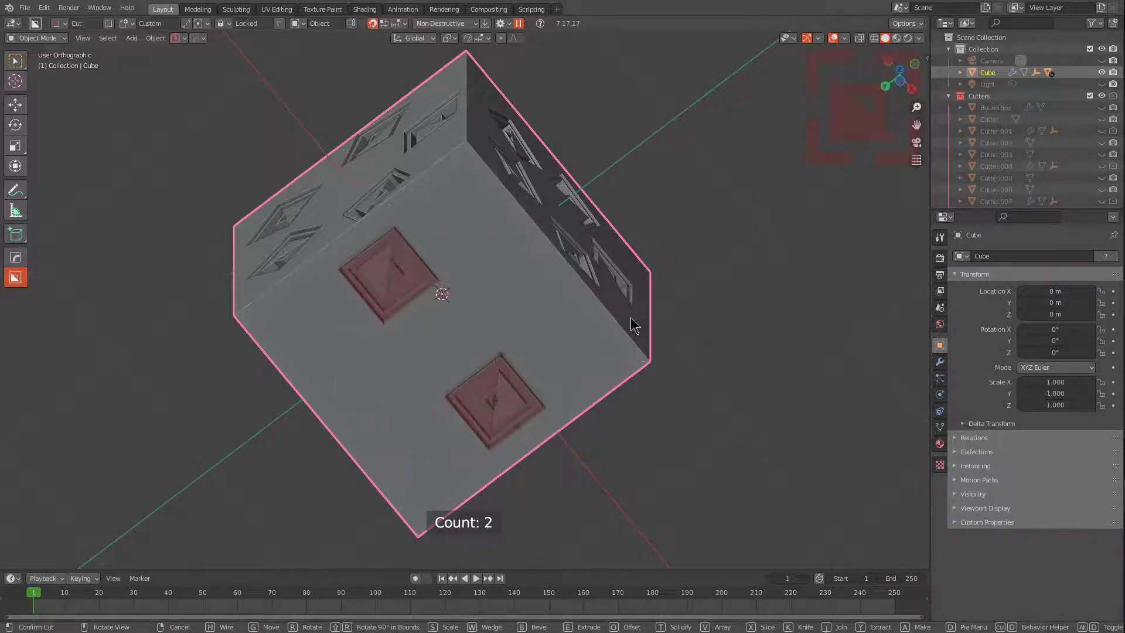
click(489, 276)
Step: Add a second cube and move it about 2.64 m along the negative X axis
middle_drag(451, 203, 487, 269)
scroll(487, 268, down, 3)
key(shift+a)
mouse_move(555, 248)
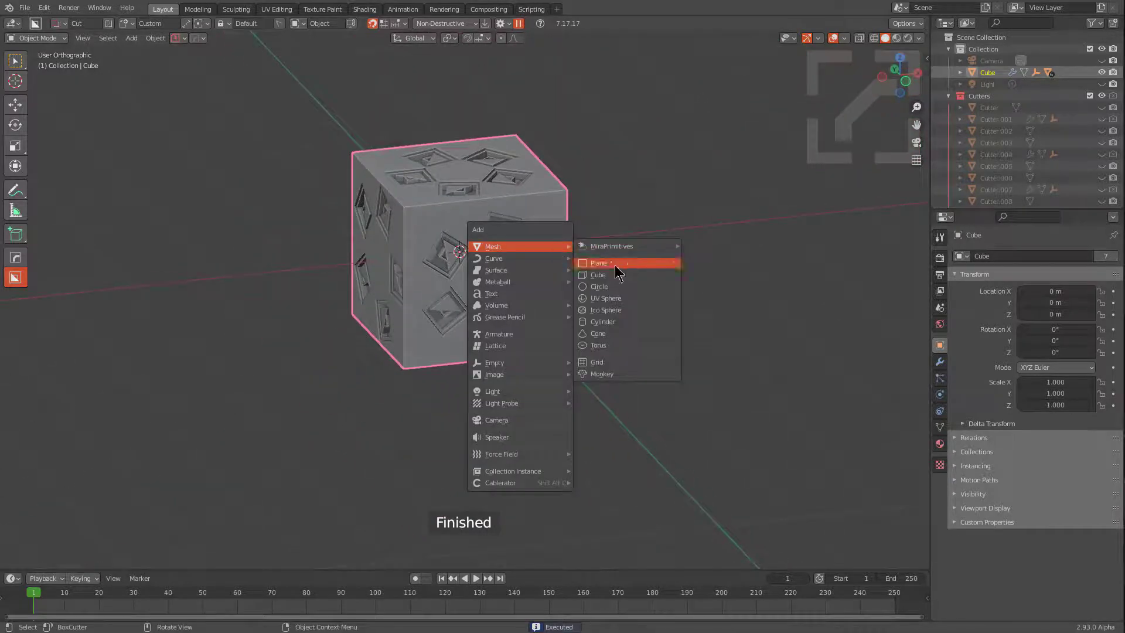
click(615, 275)
key(g)
key(x)
click(402, 256)
Step: Repeat the two-cutter array at the centre of the new cube's outer X-facing side, keeping the shape locked for editing
middle_drag(381, 252, 433, 188)
shift+middle_drag(387, 243, 505, 302)
scroll(462, 241, up, 2)
ctrl+click(427, 232)
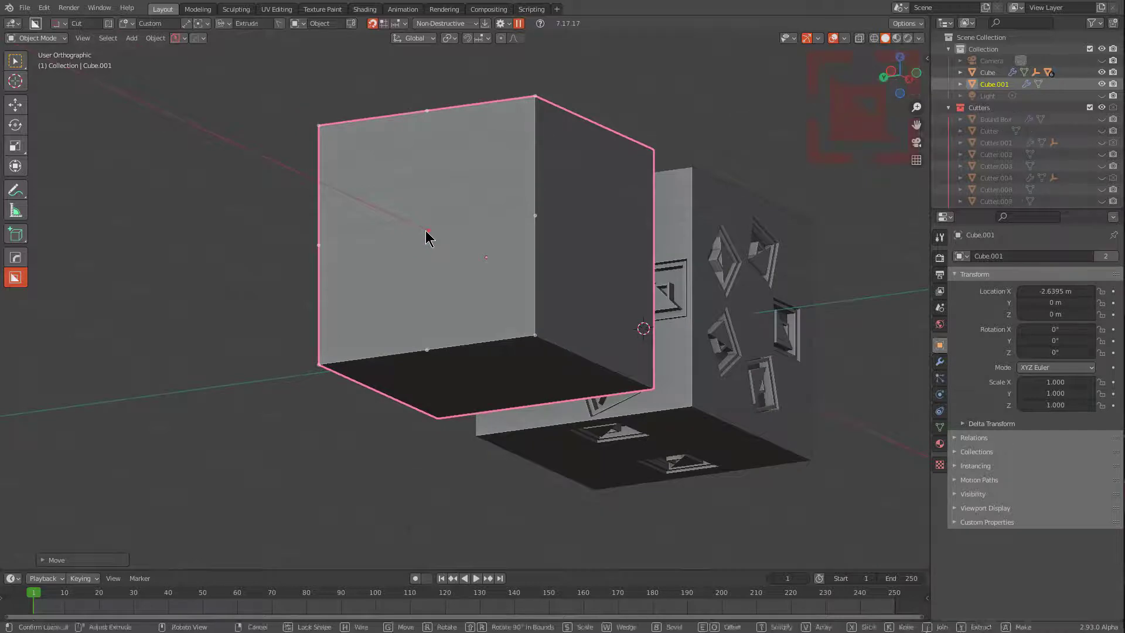
click(426, 231)
middle_drag(469, 252, 507, 200)
scroll(560, 177, up, 1)
shift+middle_drag(573, 170, 494, 298)
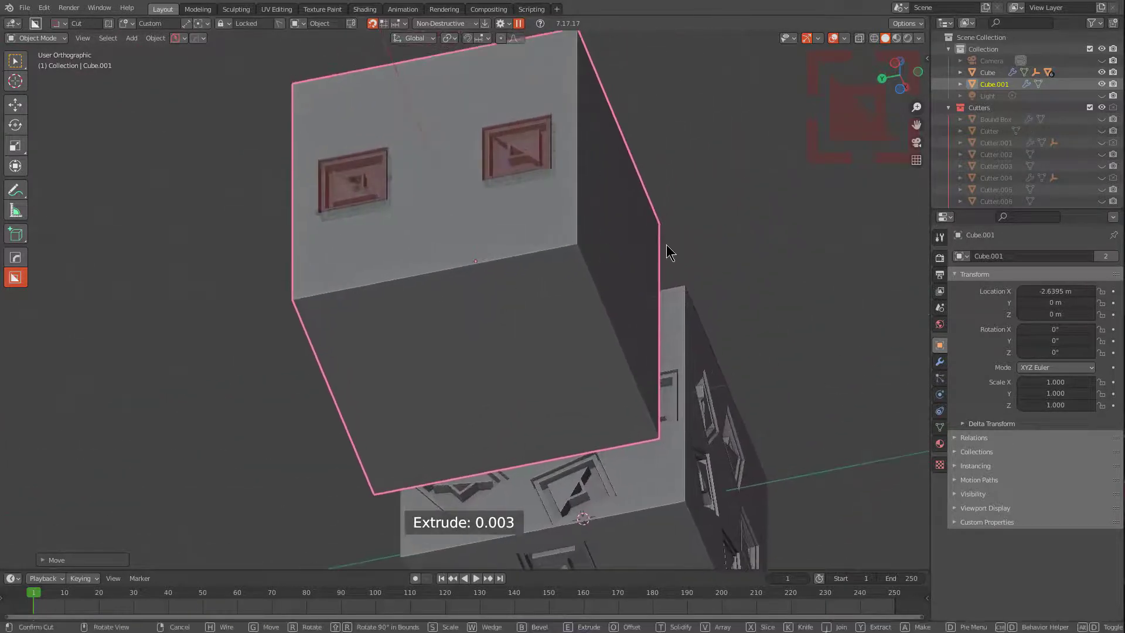
Step: Set the array count of the new cube's cutters to 4 and apply the cut
key(ctrl+d)
click(731, 415)
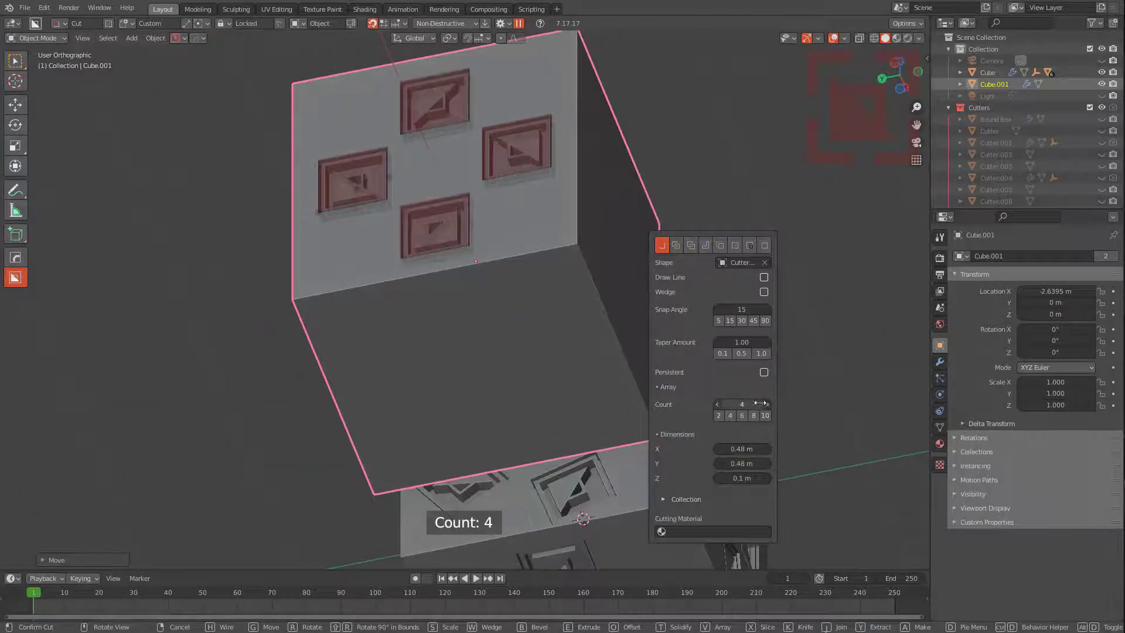
click(767, 406)
click(718, 405)
click(718, 404)
click(768, 405)
middle_drag(458, 144, 435, 204)
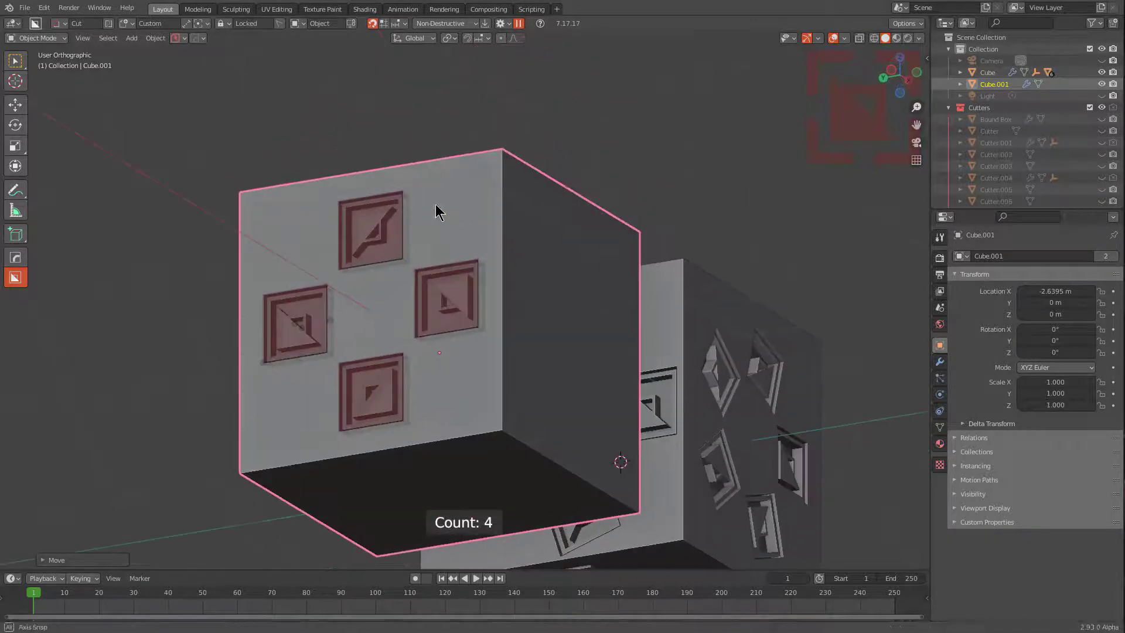
click(377, 217)
Step: Repeat the radial cut at the centre of the new cube's adjacent plain side face with an array count of 5
middle_drag(548, 337, 512, 282)
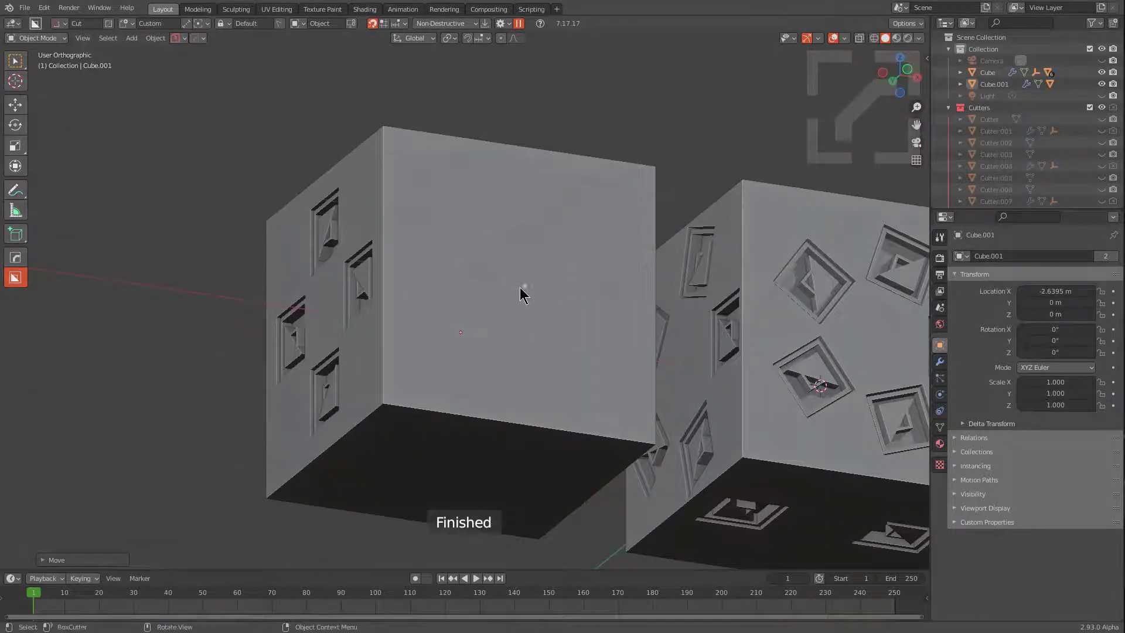
click(516, 299)
ctrl+click(520, 285)
middle_drag(655, 258, 674, 246)
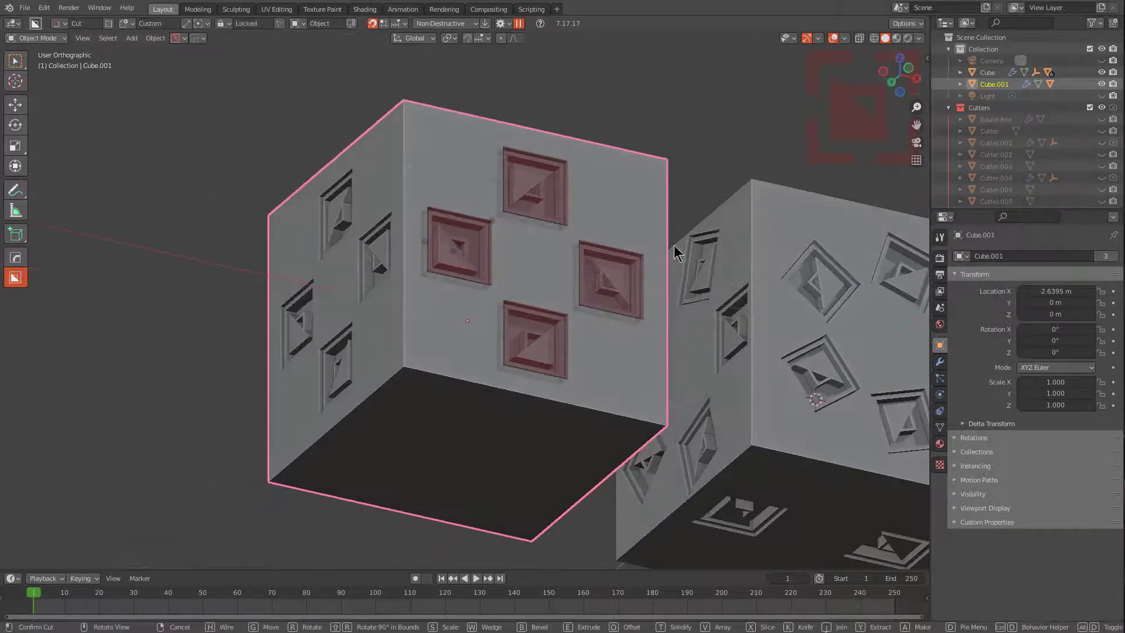
key(ctrl+d)
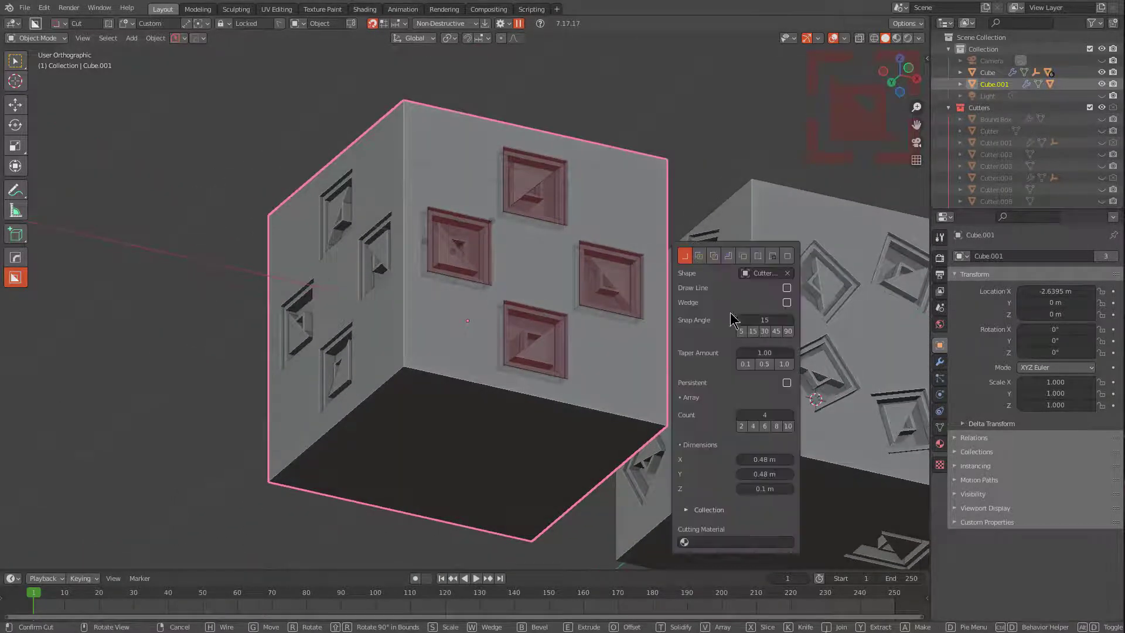
click(790, 415)
Step: Spread the five locked cutters outward until they overlap the face's edges, and apply the cut
middle_drag(754, 378, 356, 345)
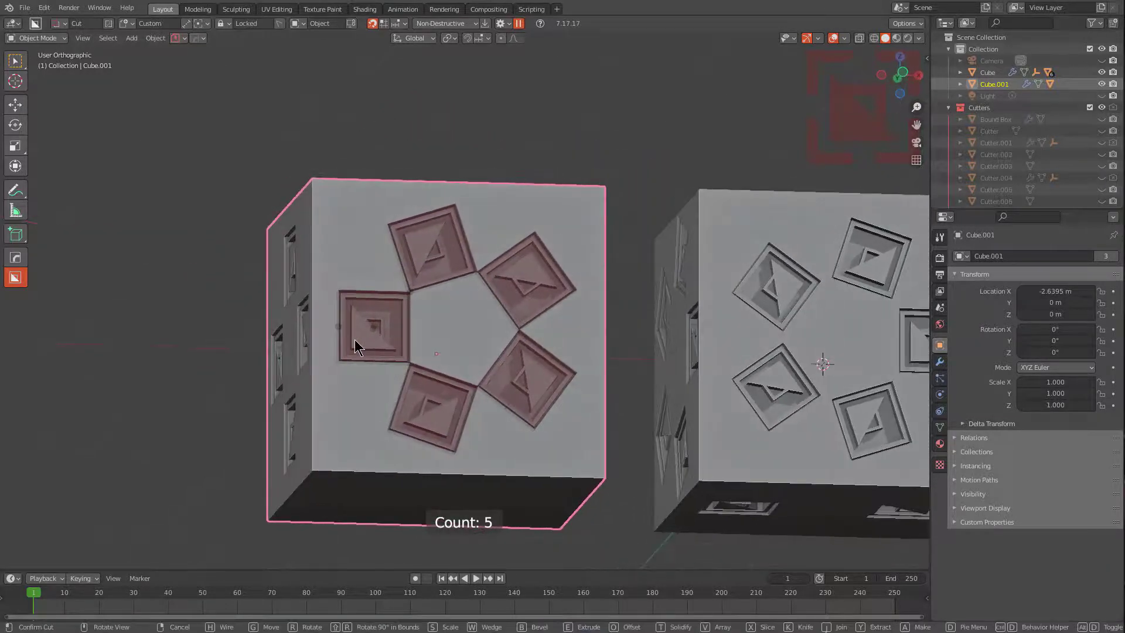
drag(342, 328, 199, 318)
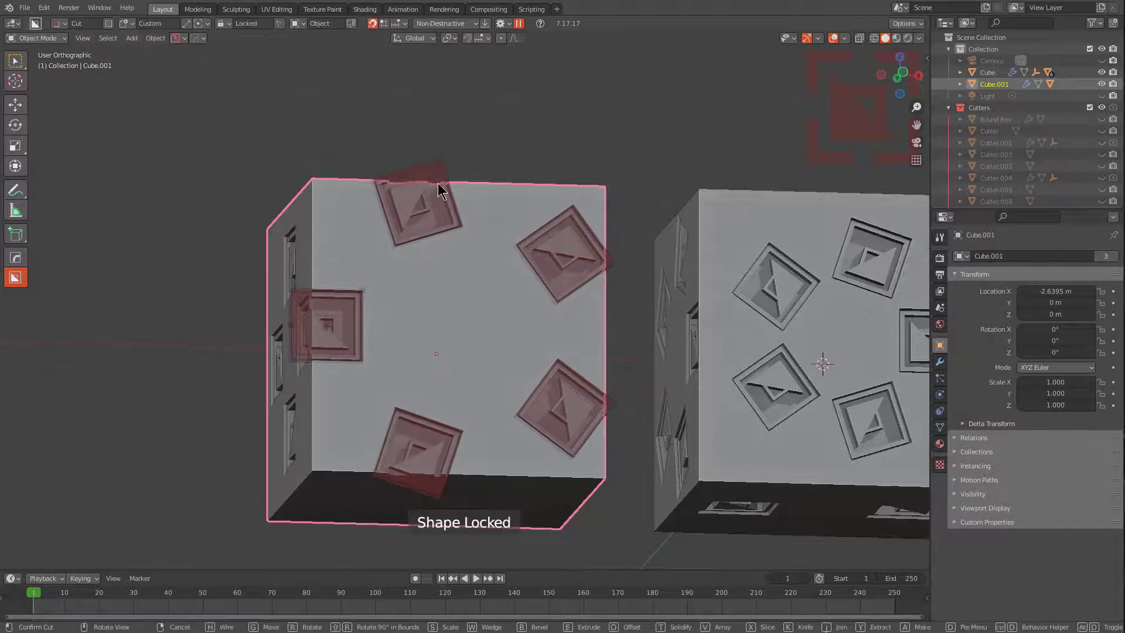
click(437, 183)
Step: Subdivide the second cube's mesh to create a vertex at the centre of each face, and return to Object Mode
middle_drag(437, 183, 500, 343)
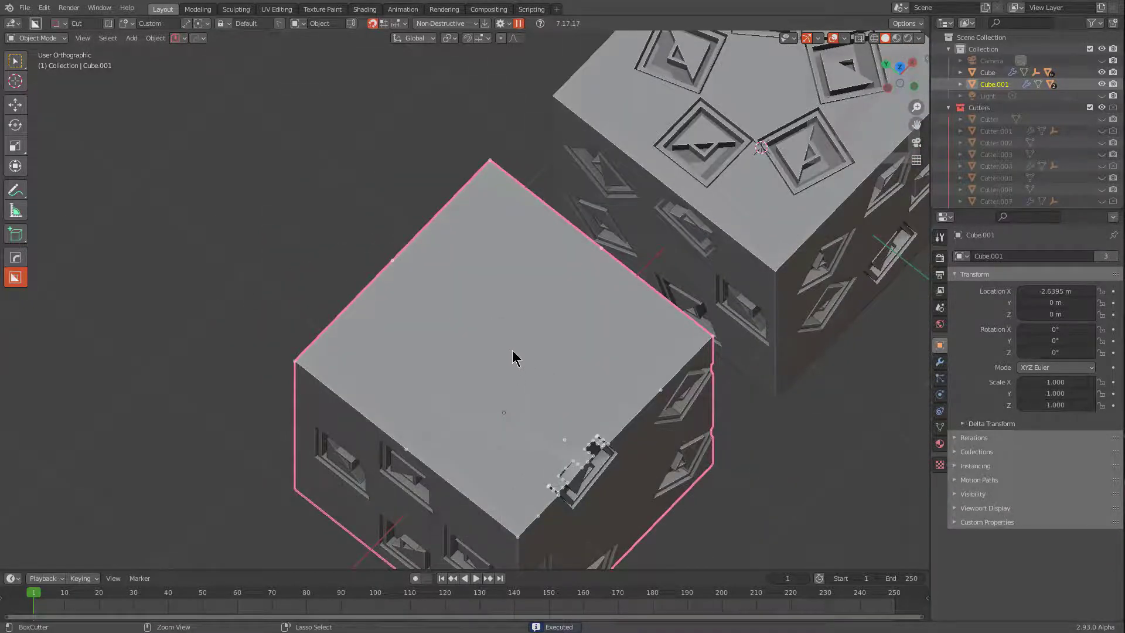
key(Tab)
right_click(480, 344)
click(432, 342)
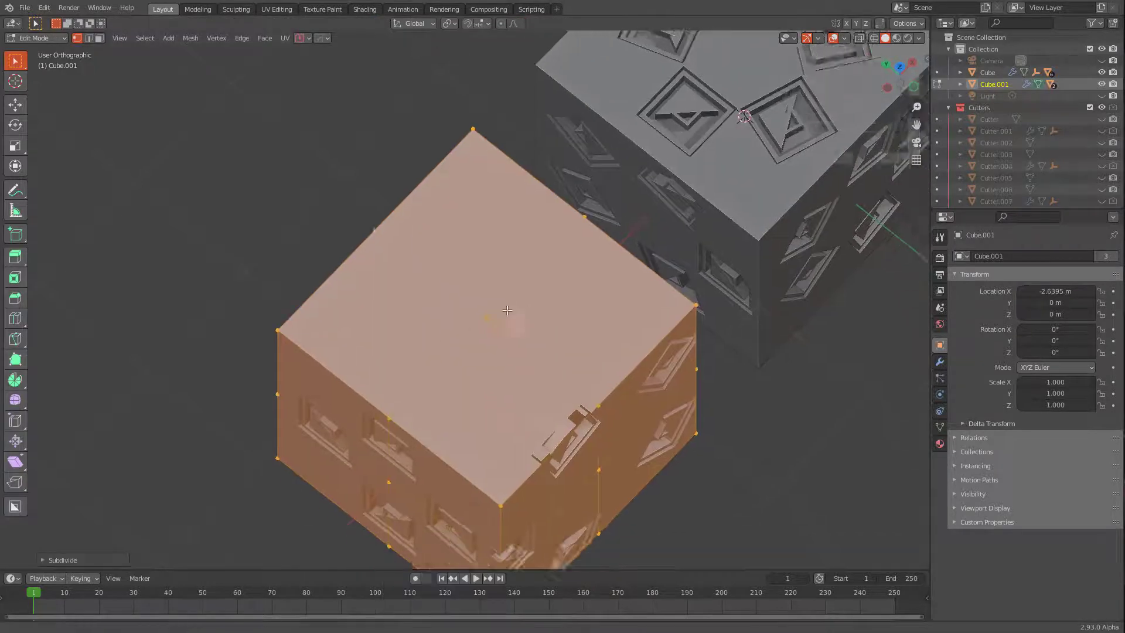
middle_drag(434, 340, 376, 281)
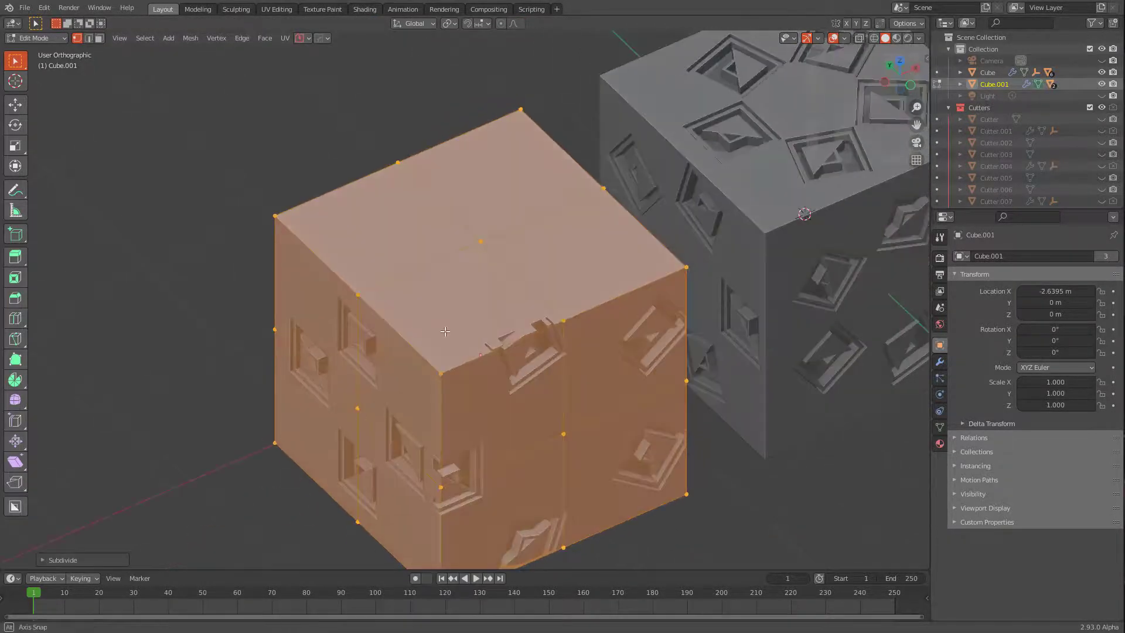
key(Tab)
Step: Repeat the spread five-cutter array at the centre of the subdivided cube's top face and apply it
ctrl+click(482, 242)
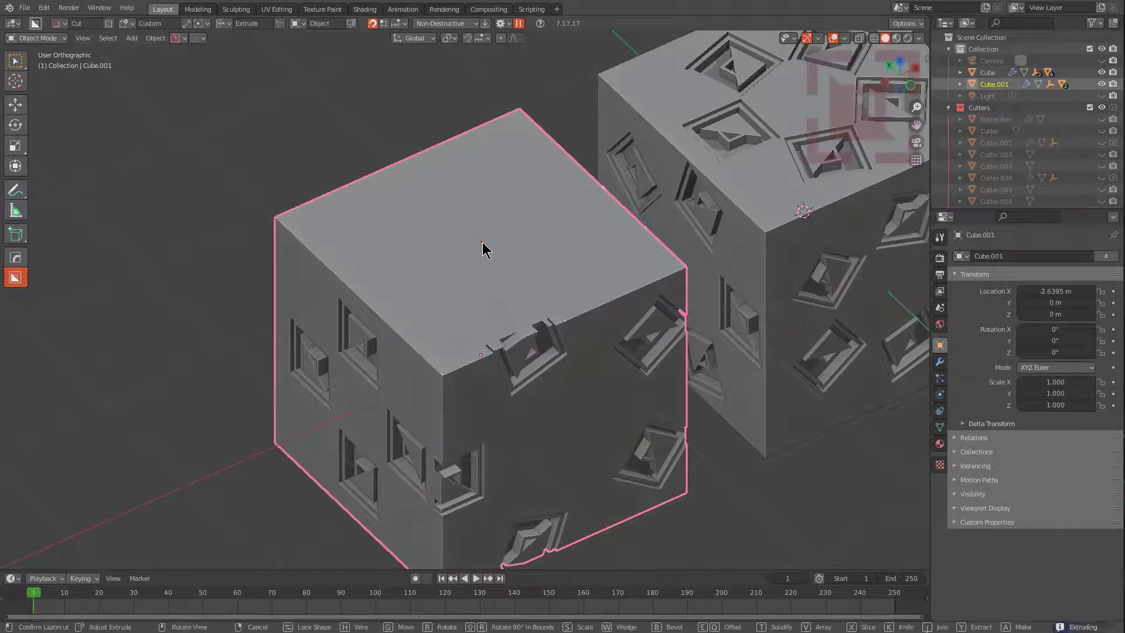
click(462, 186)
middle_drag(411, 271, 437, 394)
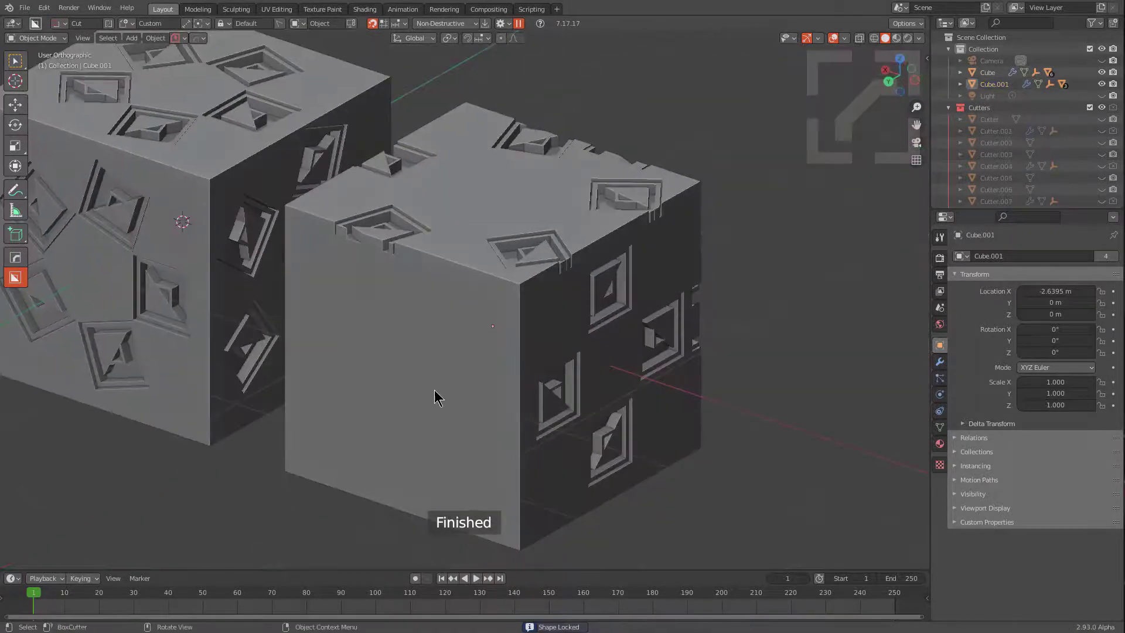
Step: Repeat the radial cut at the centre of the cube's next plain side face, pull the cutters inside its edges and apply it
key(ctrl)
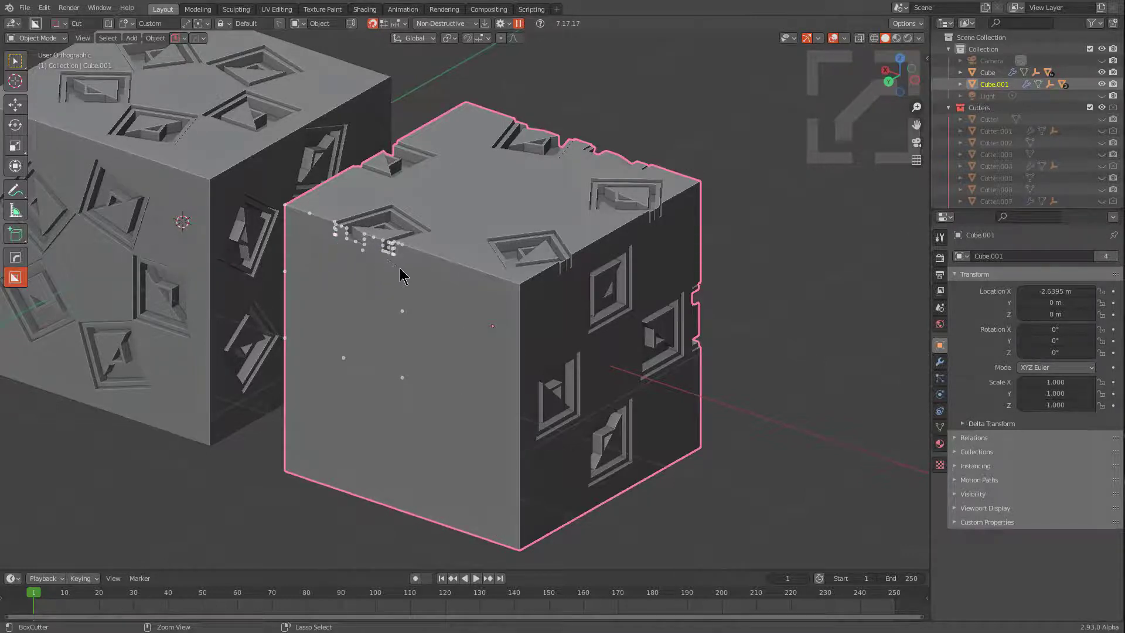
ctrl+drag(402, 376, 436, 384)
middle_drag(447, 387, 488, 375)
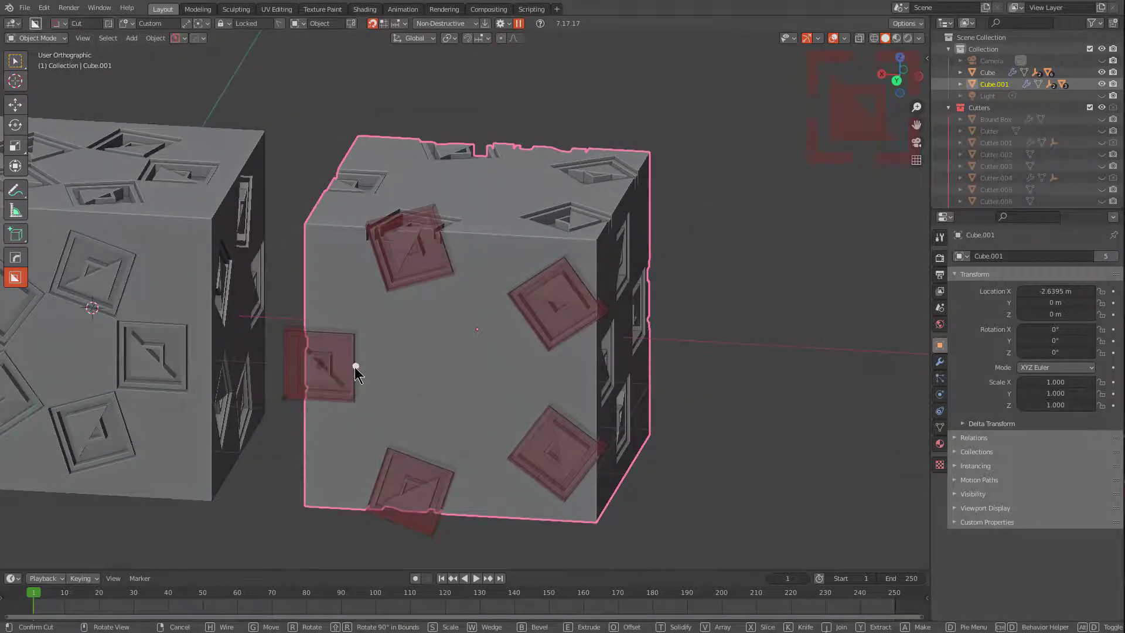
drag(355, 367, 259, 358)
click(404, 262)
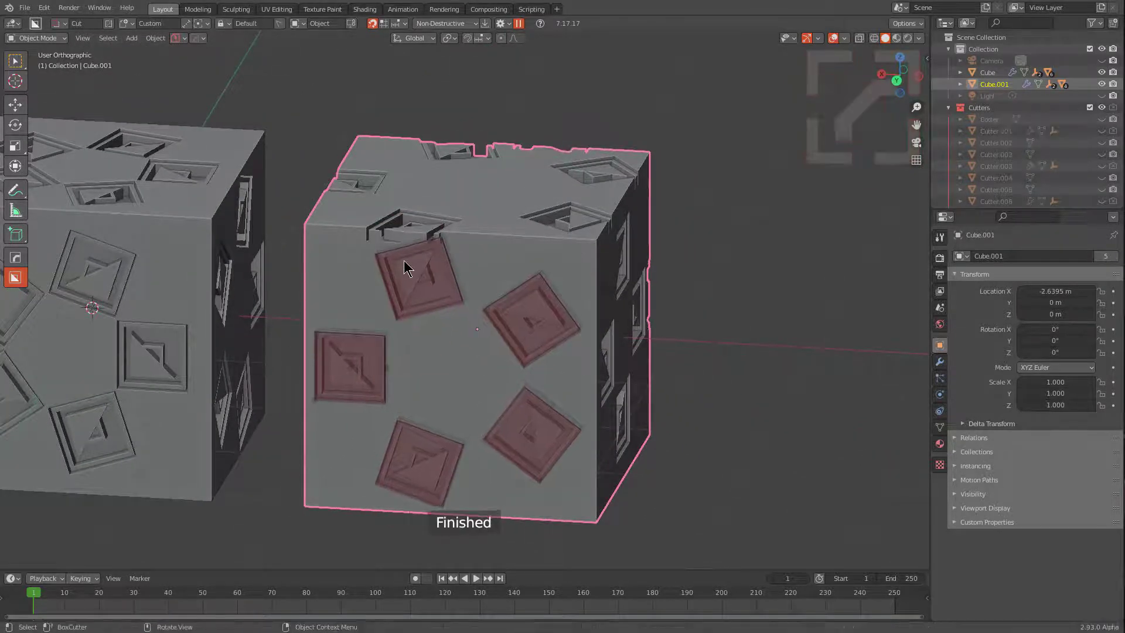
middle_drag(407, 268, 504, 402)
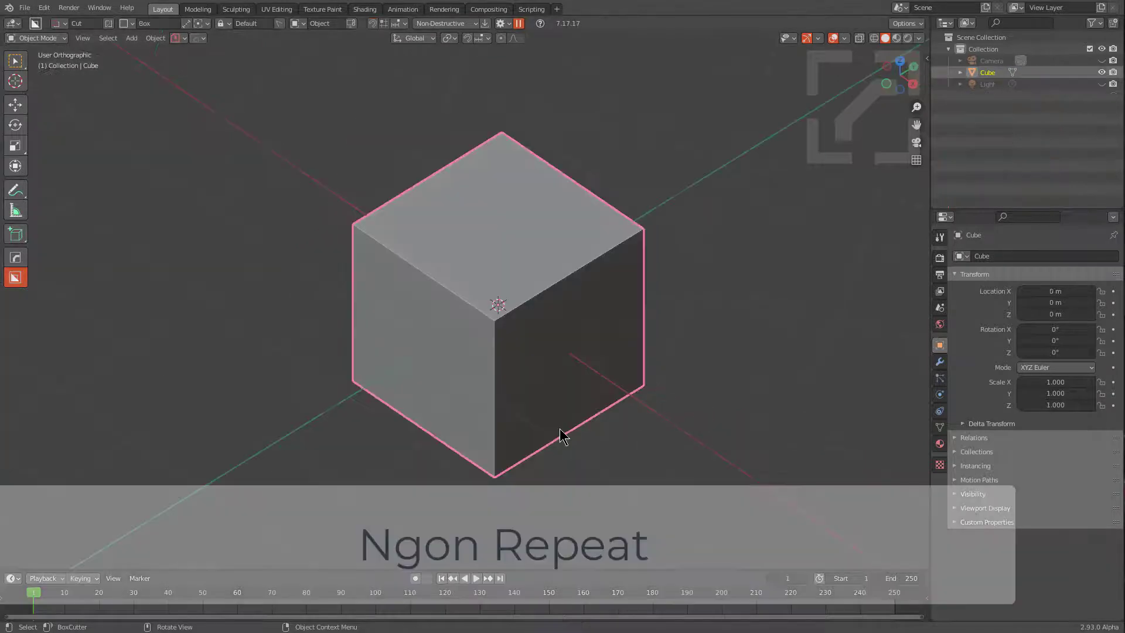
Step: Cancel the trial box cut on the fresh cube's right-view face and switch the cutter shape to Ngon
middle_drag(561, 432, 502, 357)
scroll(511, 368, up, 2)
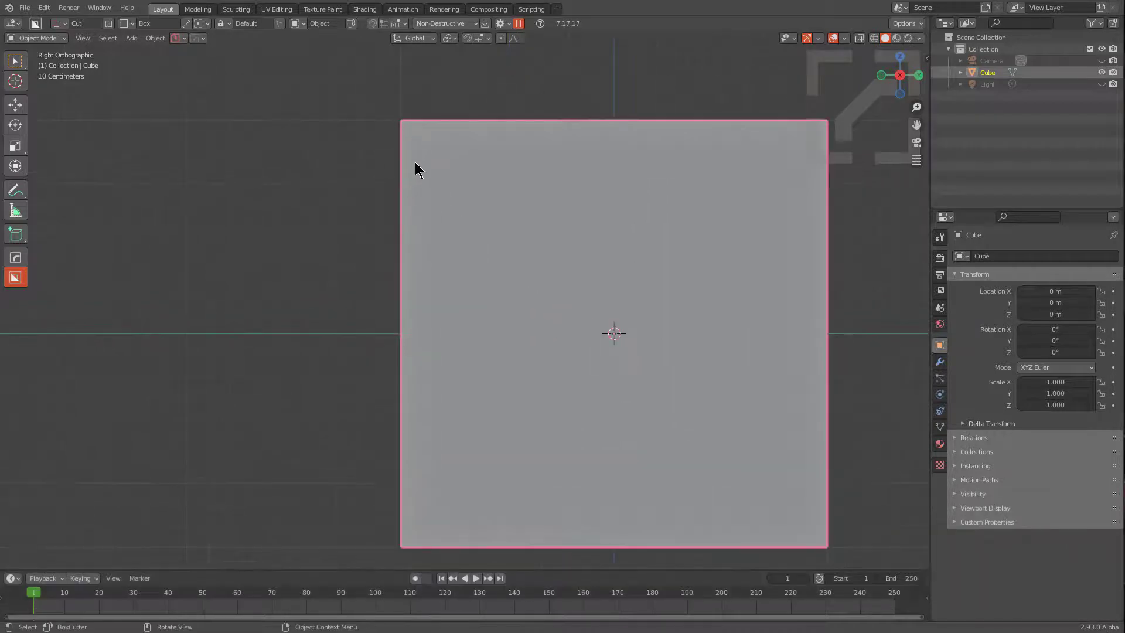
mouse_move(415, 162)
mouse_down()
mouse_move(471, 161)
mouse_move(479, 181)
mouse_up()
key(Escape)
key(d)
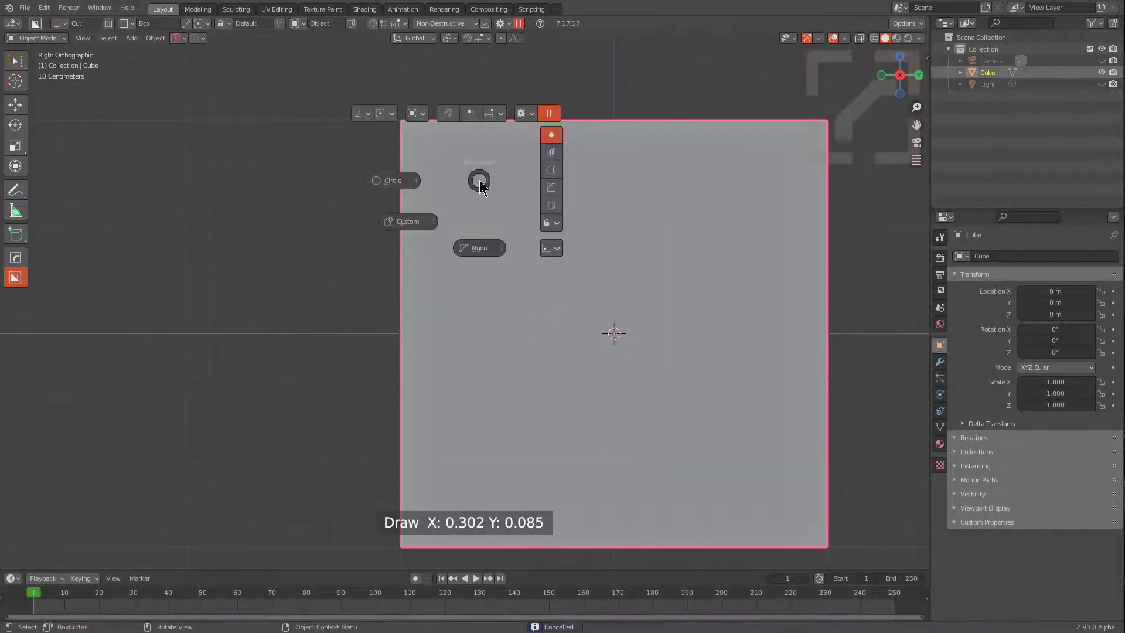
click(484, 235)
Step: Draw a tall stepped ngon near the cube's edge in the right-view face and cut it 0.252 deep
drag(430, 149, 470, 147)
click(470, 212)
click(489, 223)
click(487, 321)
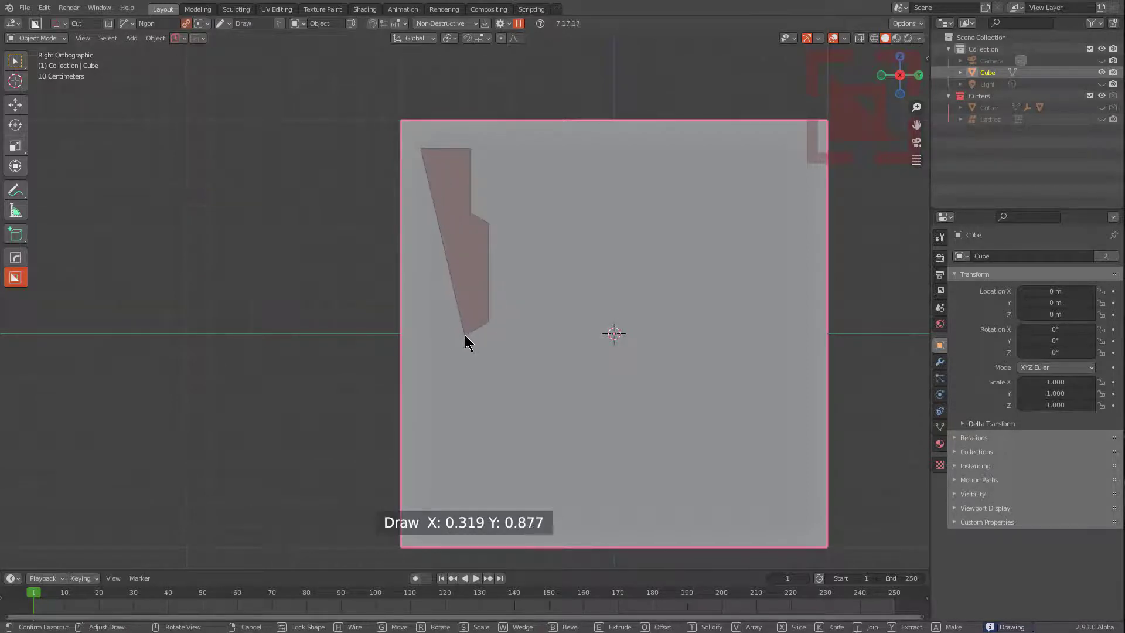
click(467, 334)
click(471, 385)
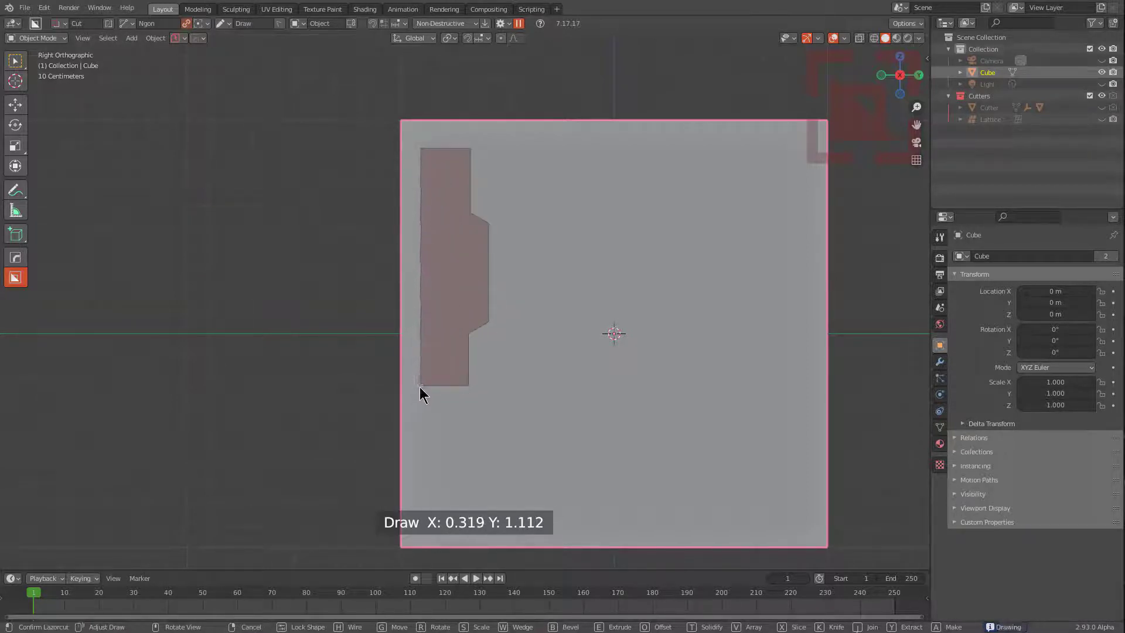
double_click(420, 385)
middle_drag(421, 386, 477, 353)
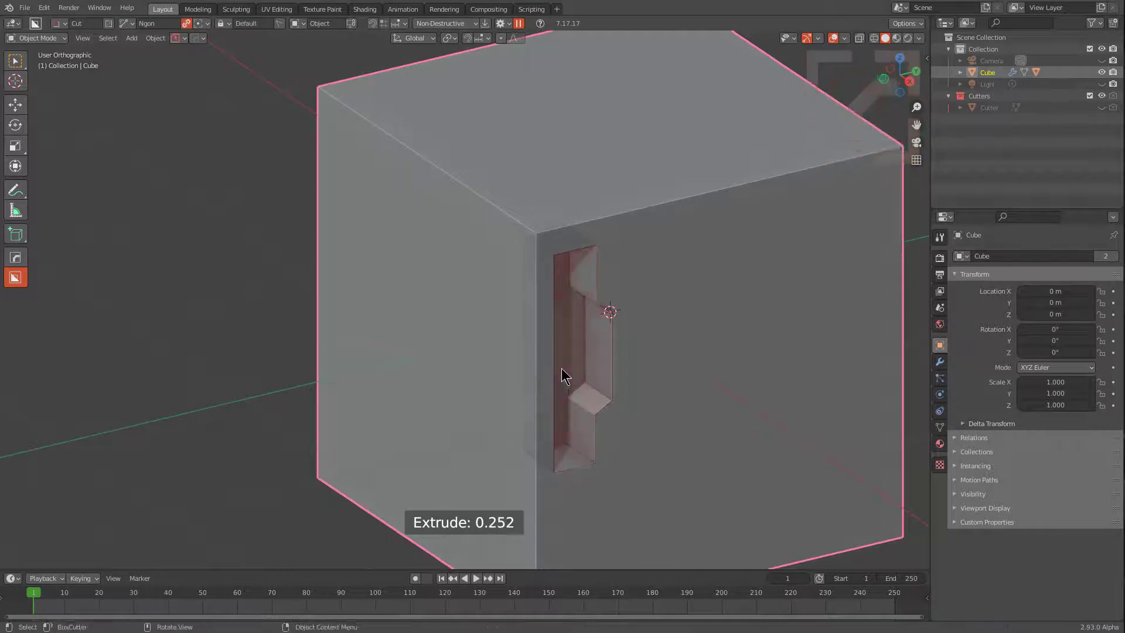
click(561, 368)
Step: Repeat the ngon cut over the first pocket and move it partly outward toward the cube's vertical edge
scroll(533, 350, up, 4)
ctrl+click(511, 277)
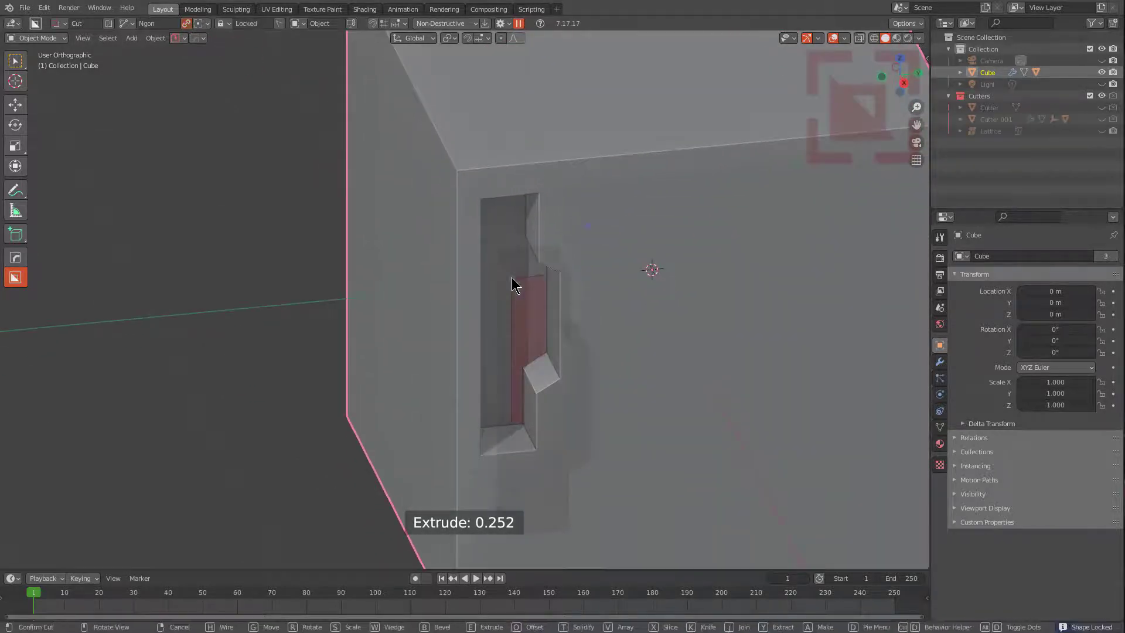
middle_drag(575, 404, 695, 472)
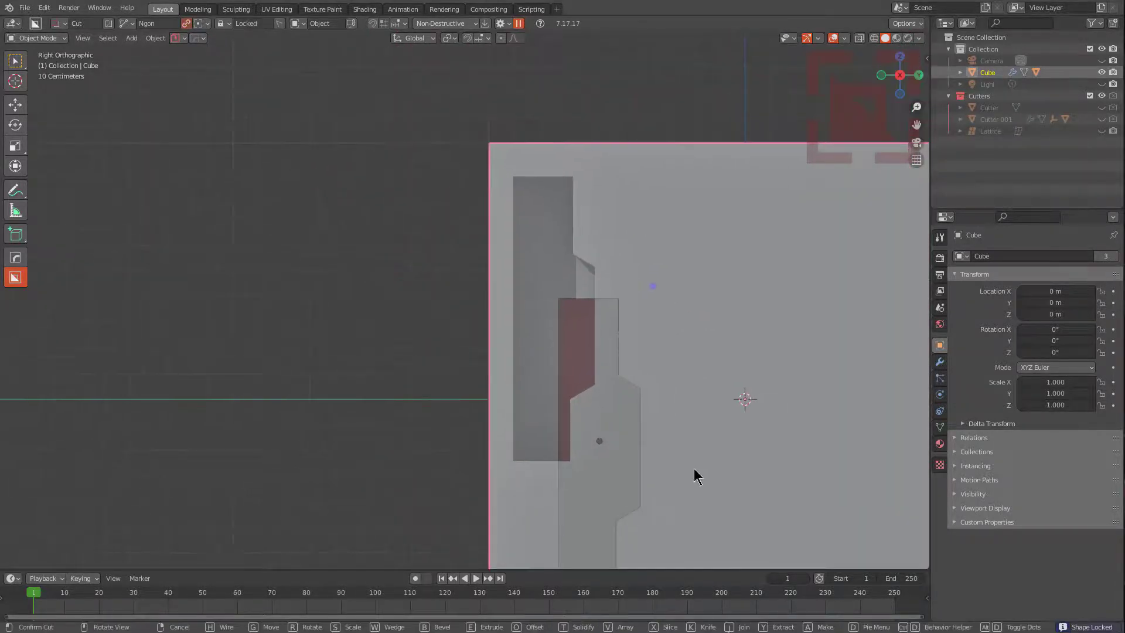
key(g)
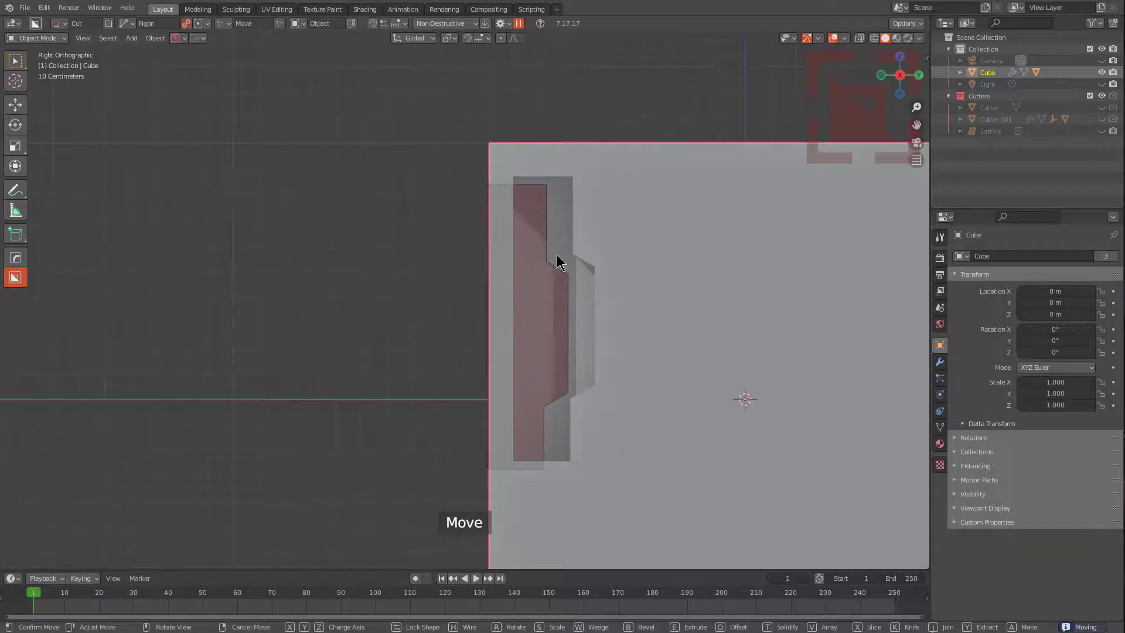
click(558, 276)
Step: Repeat the ngon cut three more times inside the pocket, moving each copy outward to break through the adjacent side face
ctrl+click(531, 332)
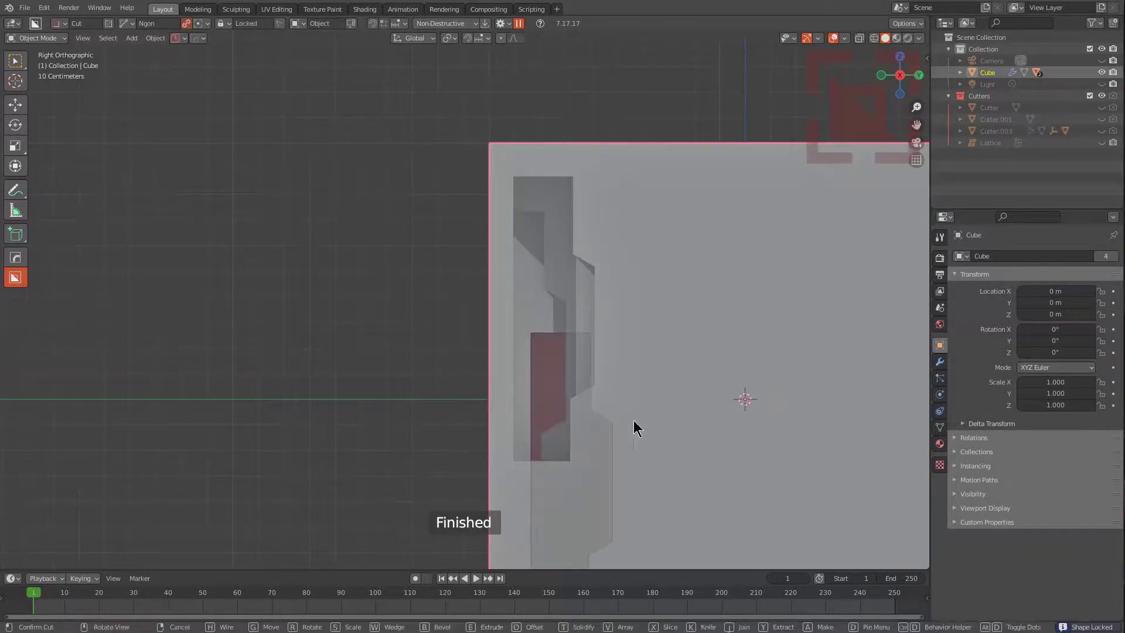
key(g)
click(521, 251)
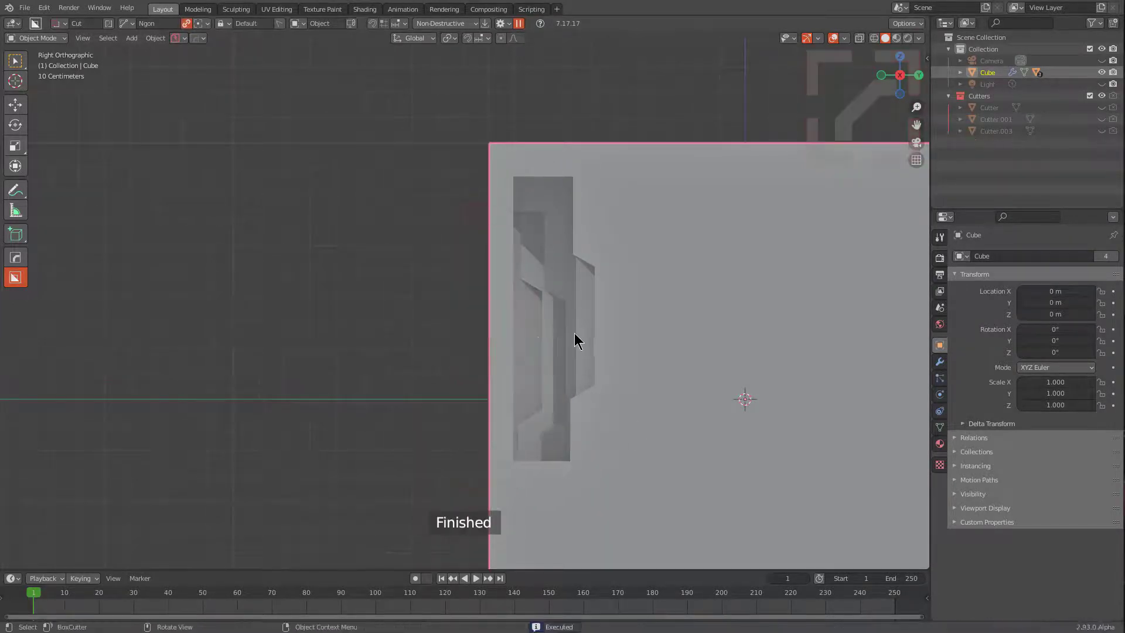
ctrl+click(527, 319)
key(g)
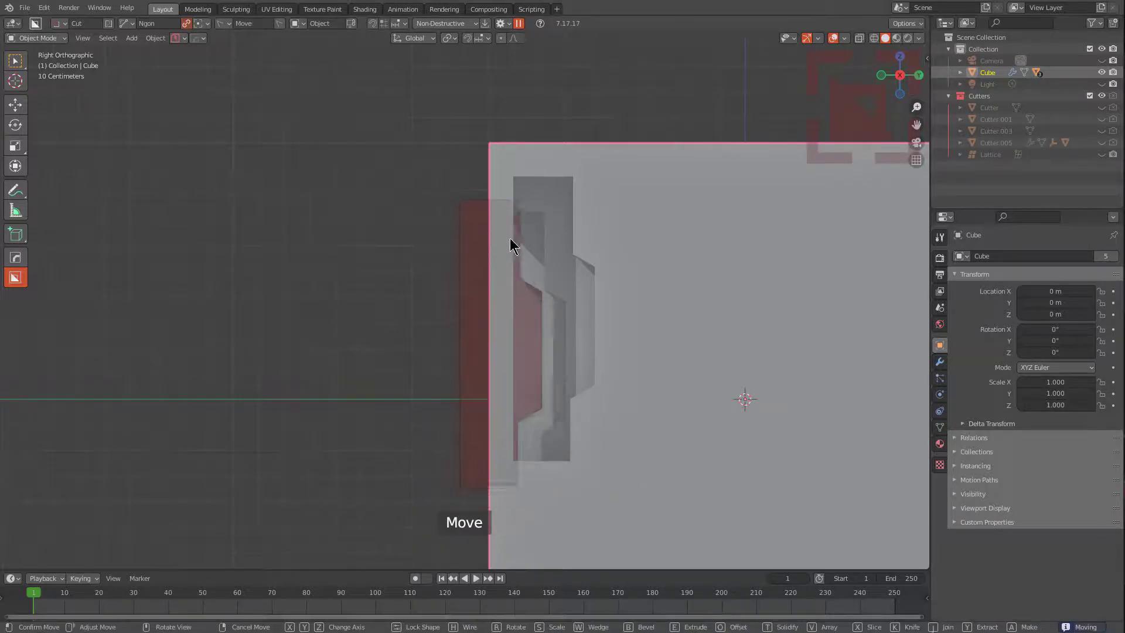
click(496, 251)
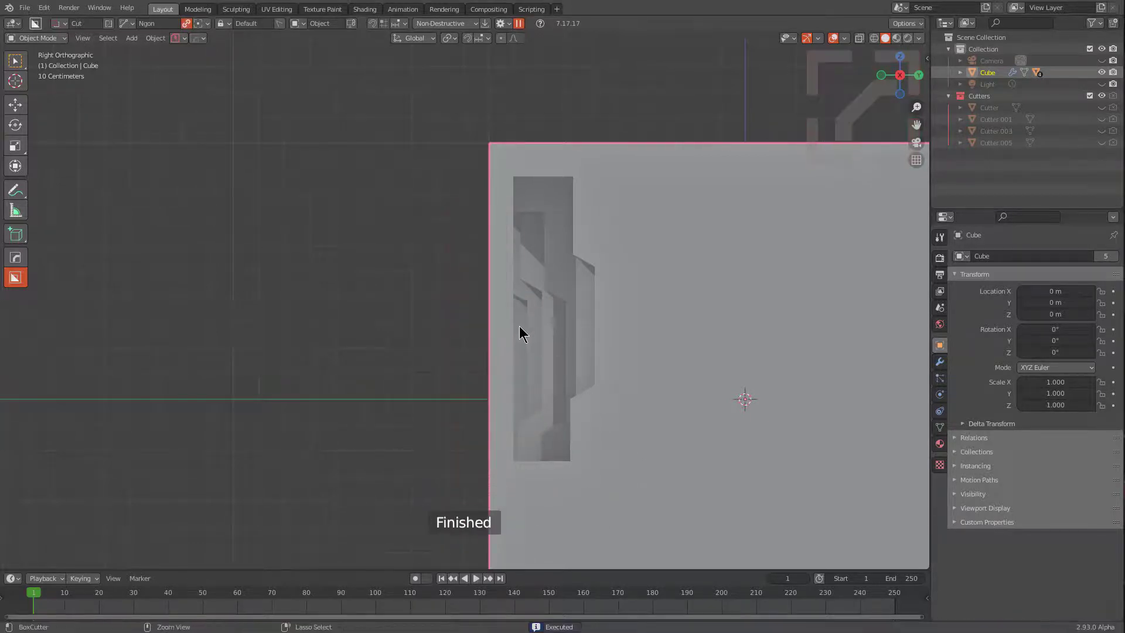
ctrl+click(519, 329)
key(g)
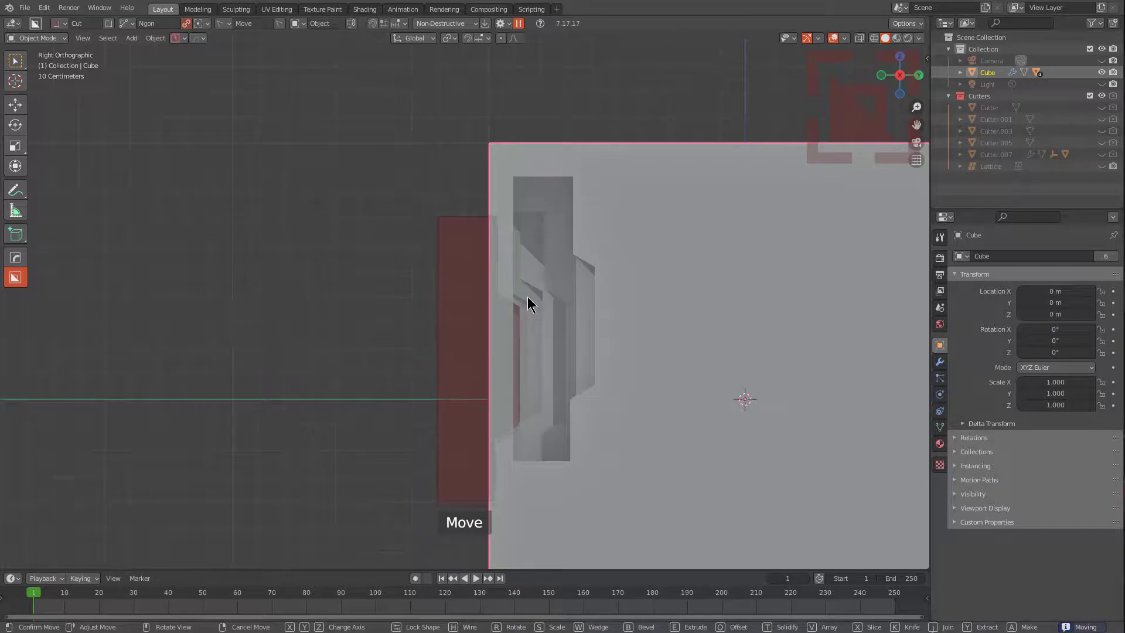
click(528, 311)
click(568, 284)
Step: Switch the cutter shape to Box and extract the layered corner cuts as a custom cutter with a 1.456 extrusion
mouse_move(575, 287)
middle_down()
mouse_move(631, 352)
mouse_move(568, 293)
mouse_move(578, 290)
middle_up()
key(d)
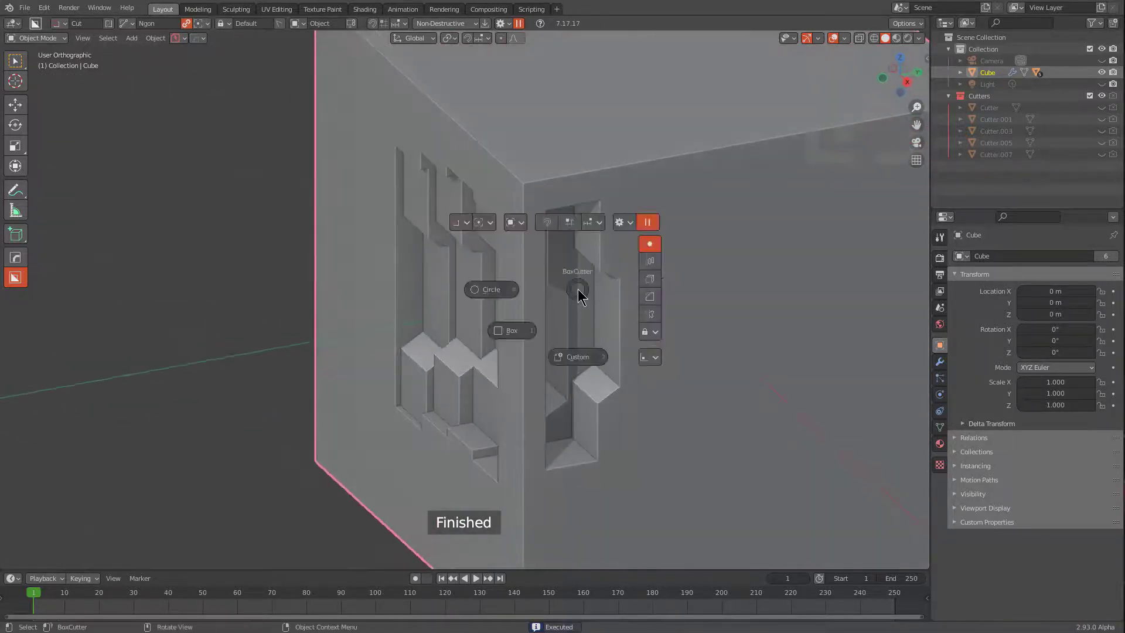
click(520, 329)
mouse_move(650, 178)
mouse_down()
mouse_move(540, 357)
mouse_move(524, 505)
mouse_up()
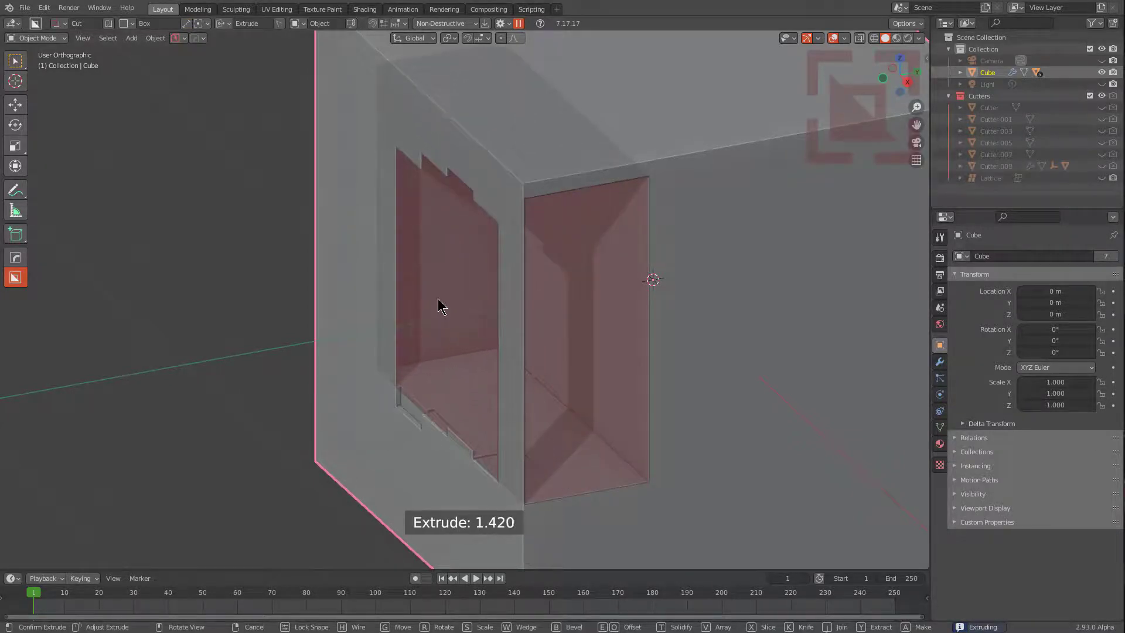
drag(438, 298, 452, 299)
Step: Cut the extracted shape into the plain area beside the ngon pocket on the same face, extruded 0.501
scroll(596, 308, down, 5)
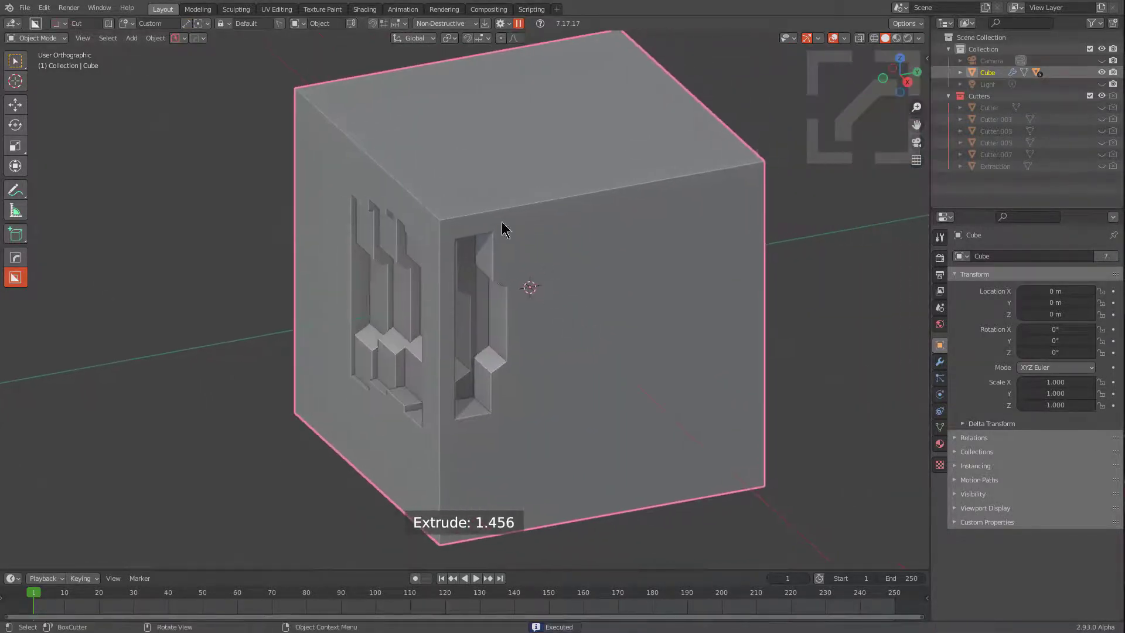
mouse_move(579, 219)
mouse_down()
mouse_move(676, 321)
mouse_move(730, 402)
mouse_move(701, 353)
mouse_move(662, 350)
mouse_move(668, 359)
mouse_up()
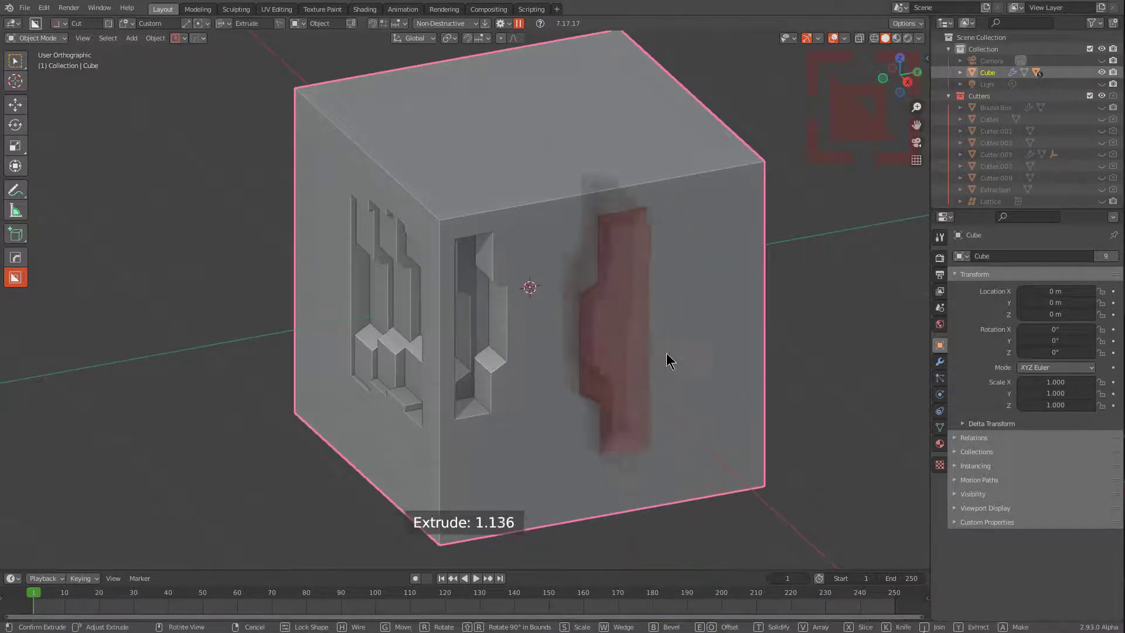
click(635, 335)
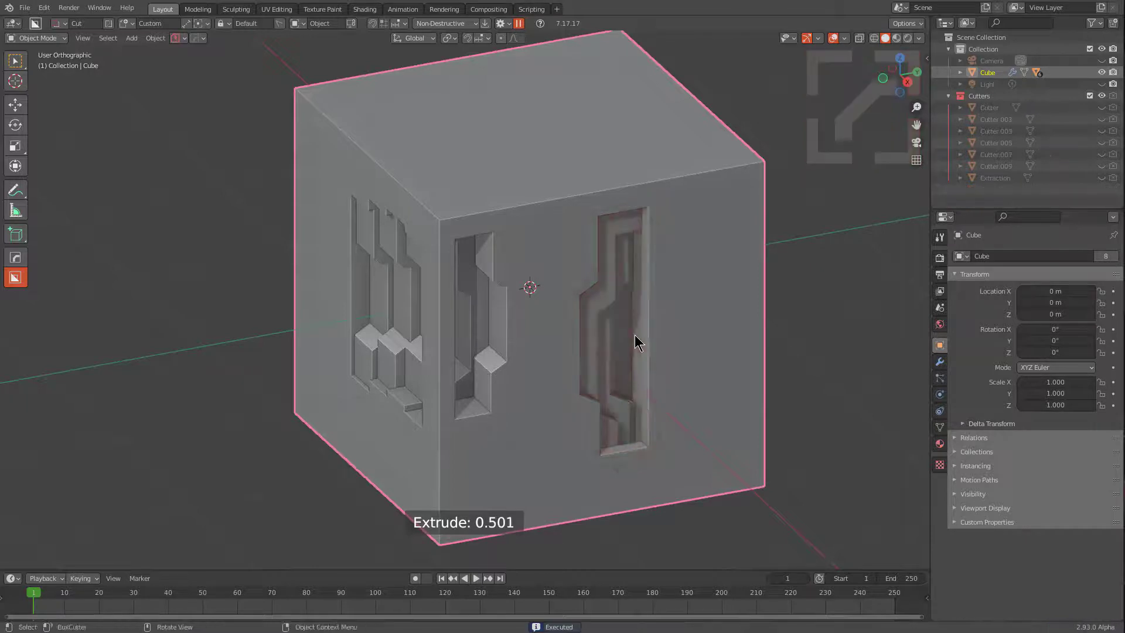
middle_drag(635, 337, 538, 295)
middle_drag(515, 427, 540, 443)
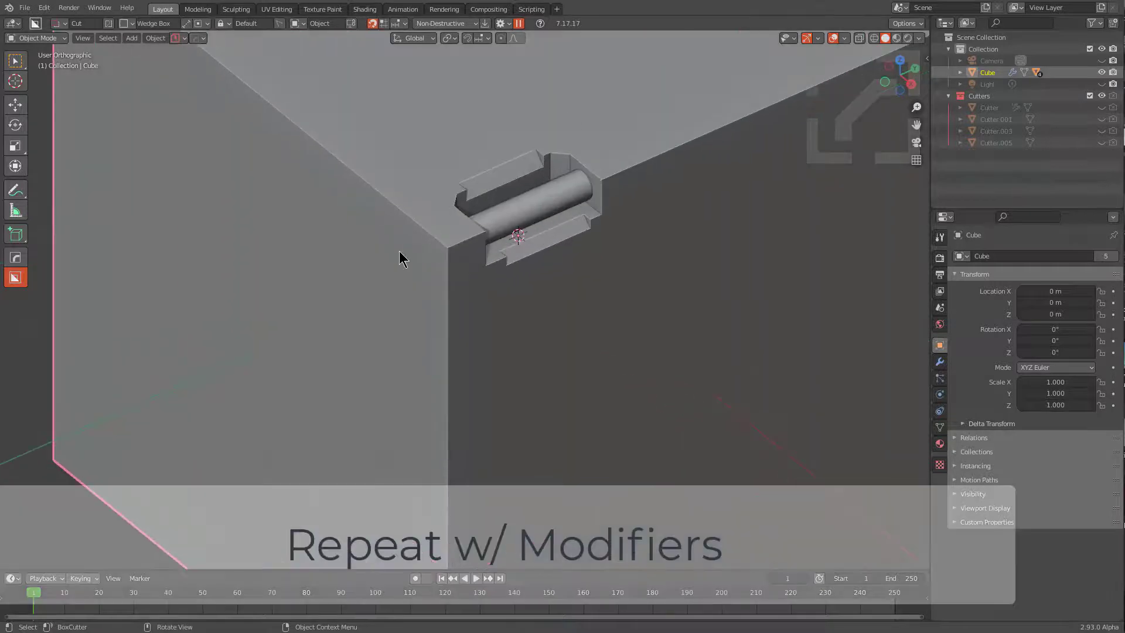
Step: Examine the cube's mesh in Edit Mode and step through the corner hinge's boolean modifiers with Bool Scroll
middle_drag(402, 254, 463, 339)
key(Tab)
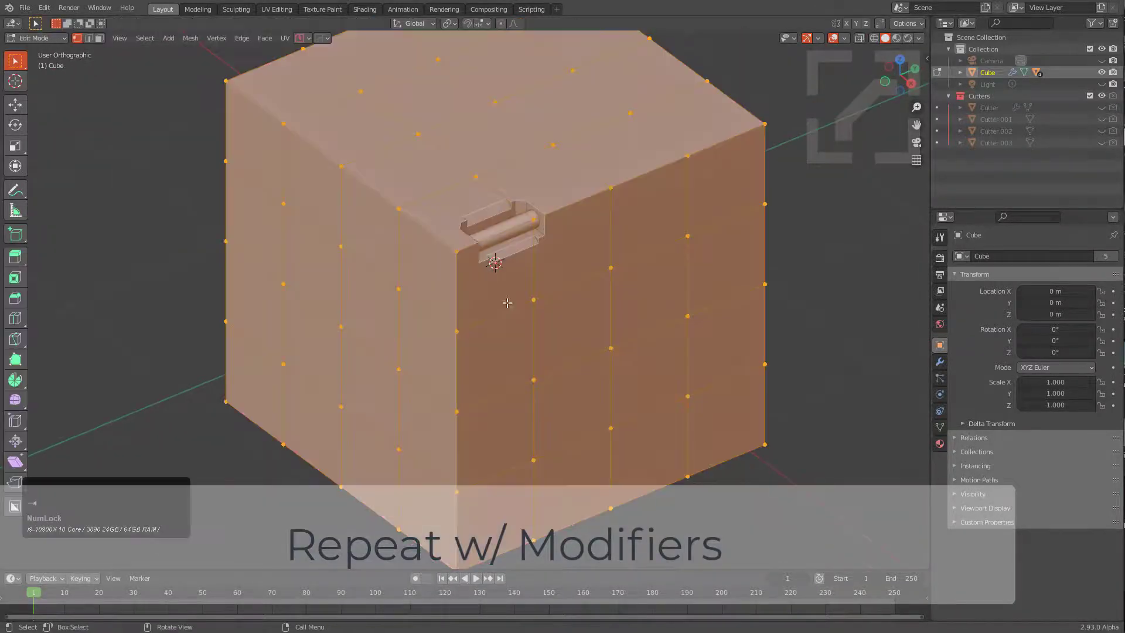
key(Tab)
scroll(463, 178, up, 2)
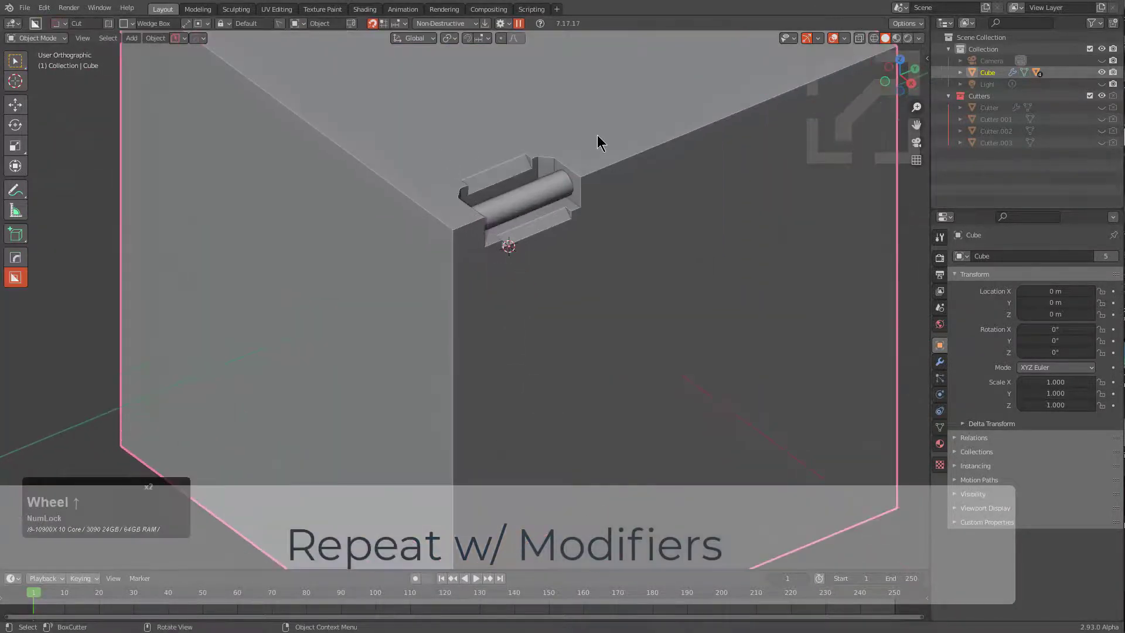
key(q)
click(553, 218)
scroll(557, 222, up, 7)
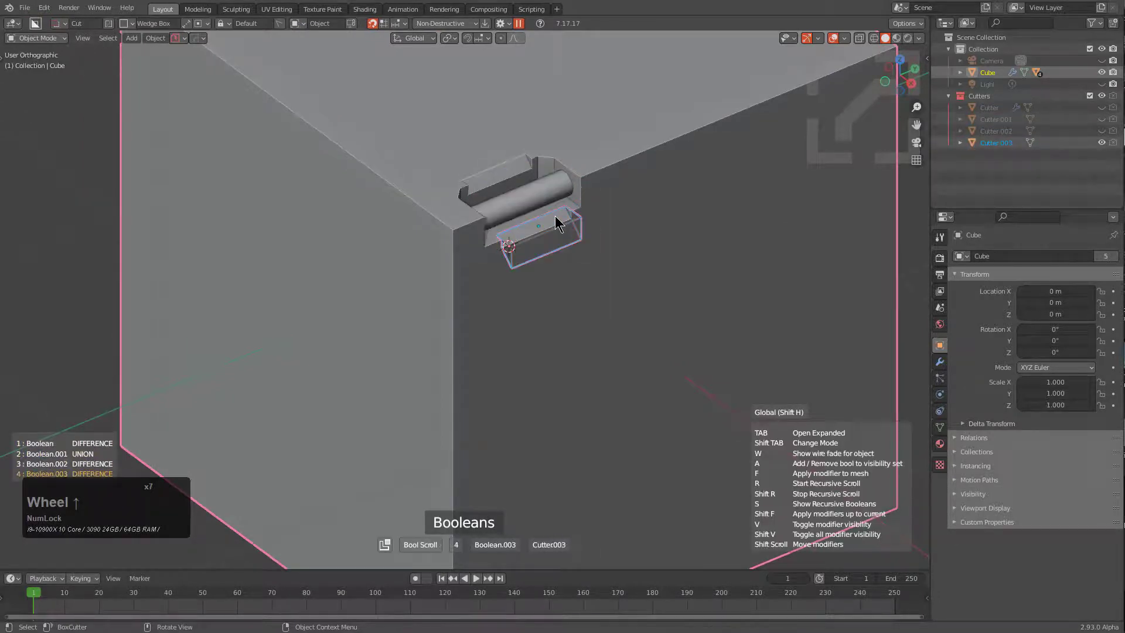
scroll(557, 223, up, 1)
scroll(557, 222, down, 5)
scroll(557, 223, up, 2)
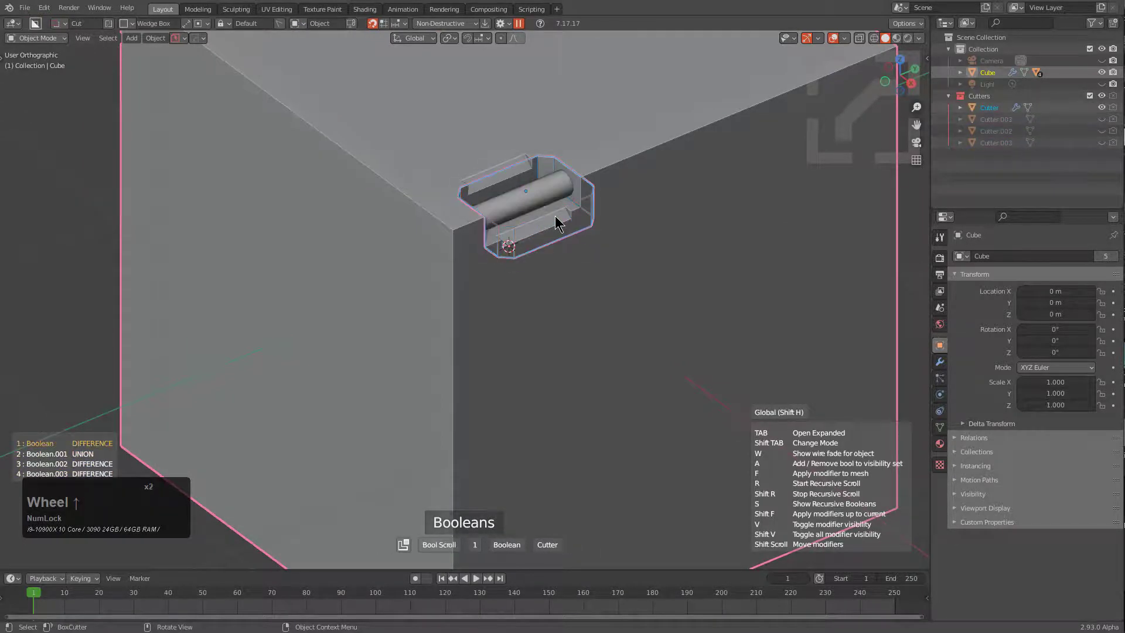
right_click(556, 221)
Step: Draw a box around the corner hinge detail, extrude it 0.269 and extract it as a custom cutter
scroll(540, 234, up, 2)
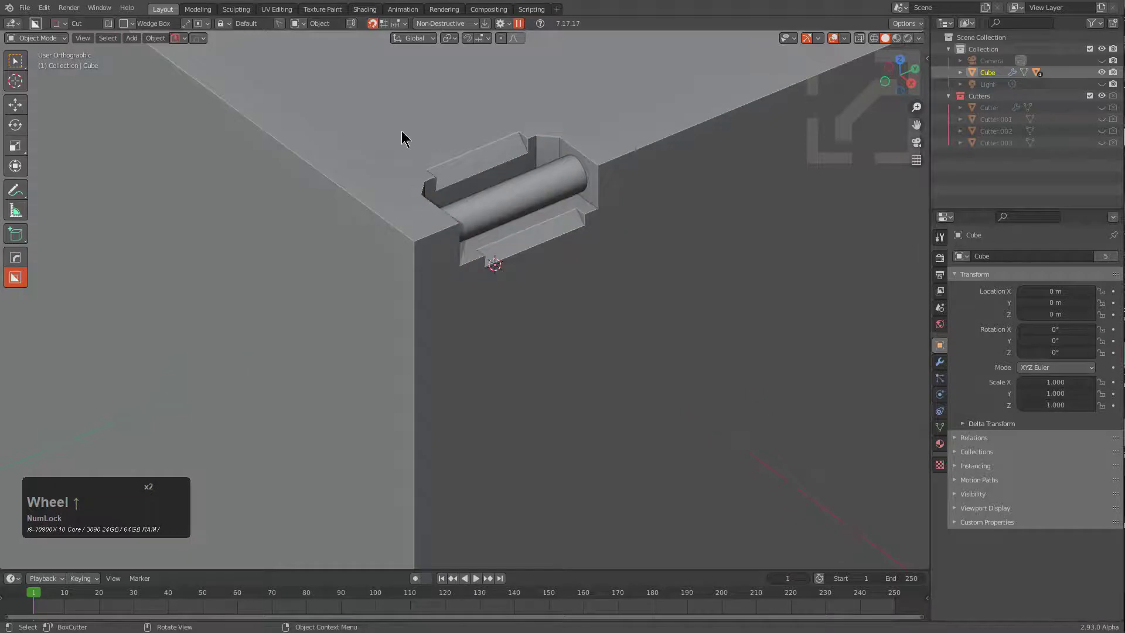
mouse_move(378, 198)
mouse_down()
mouse_move(568, 218)
mouse_move(673, 176)
mouse_move(642, 184)
mouse_up()
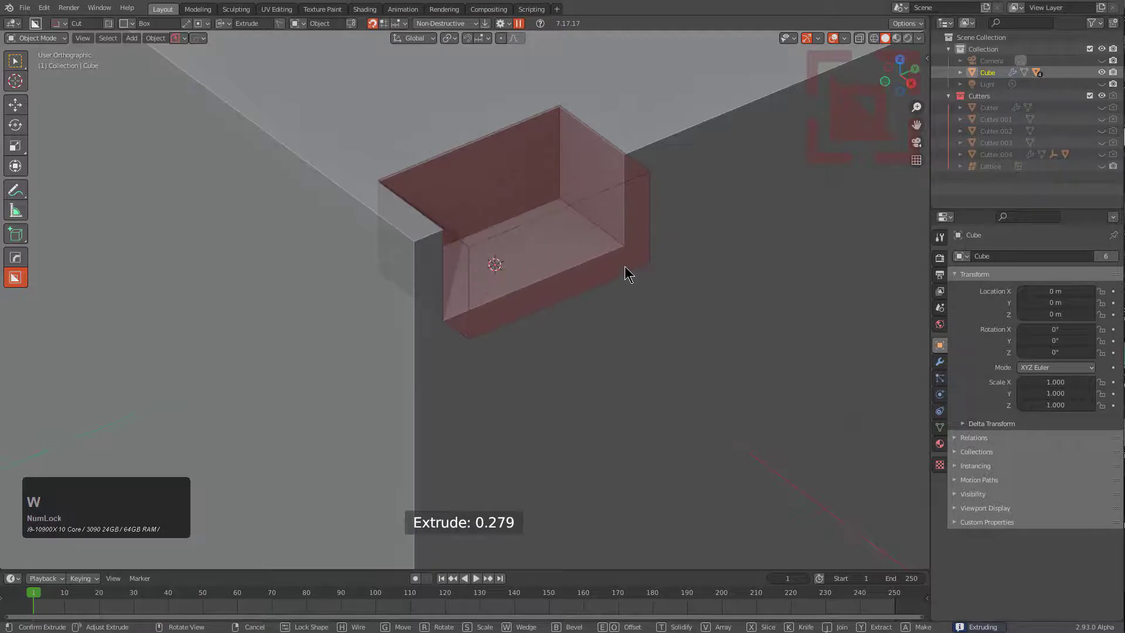
key(y)
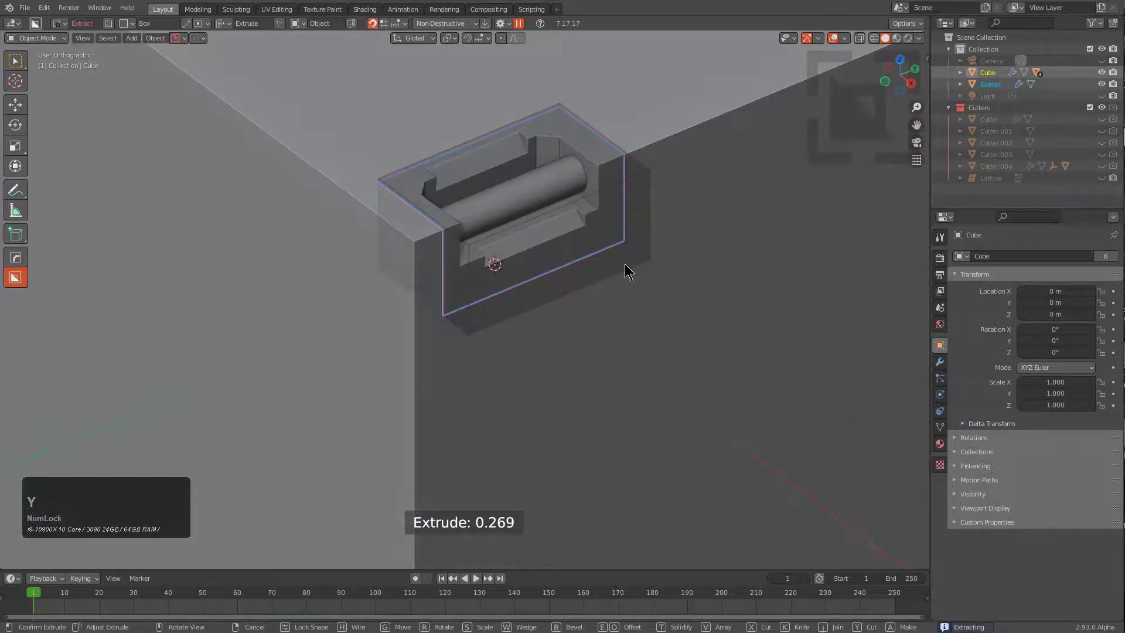
click(625, 264)
middle_drag(625, 269, 555, 306)
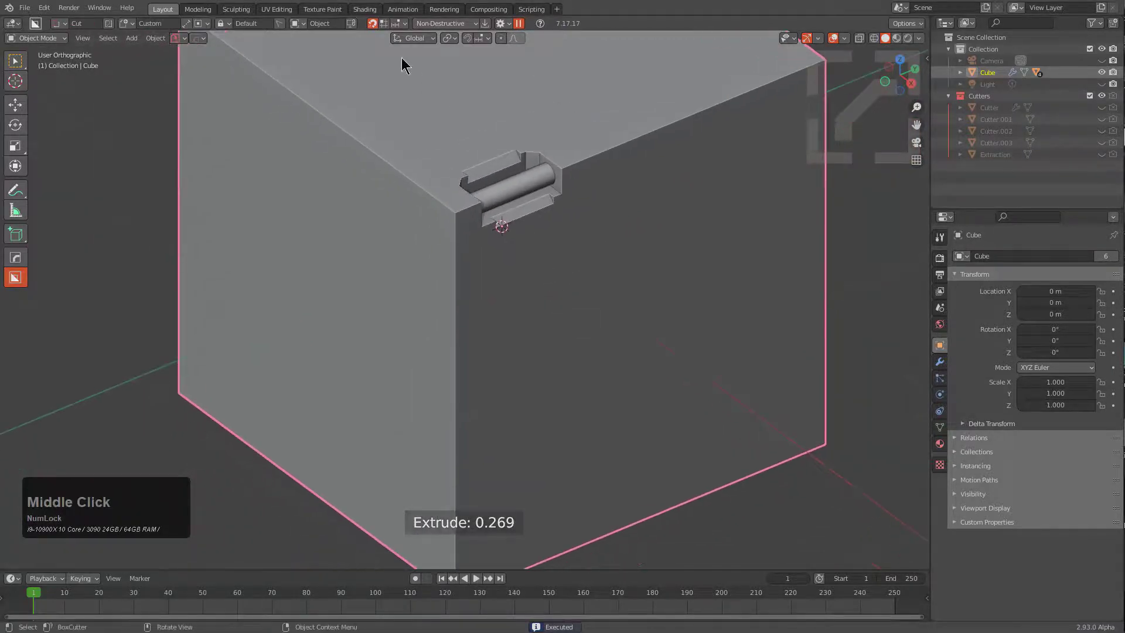
click(281, 24)
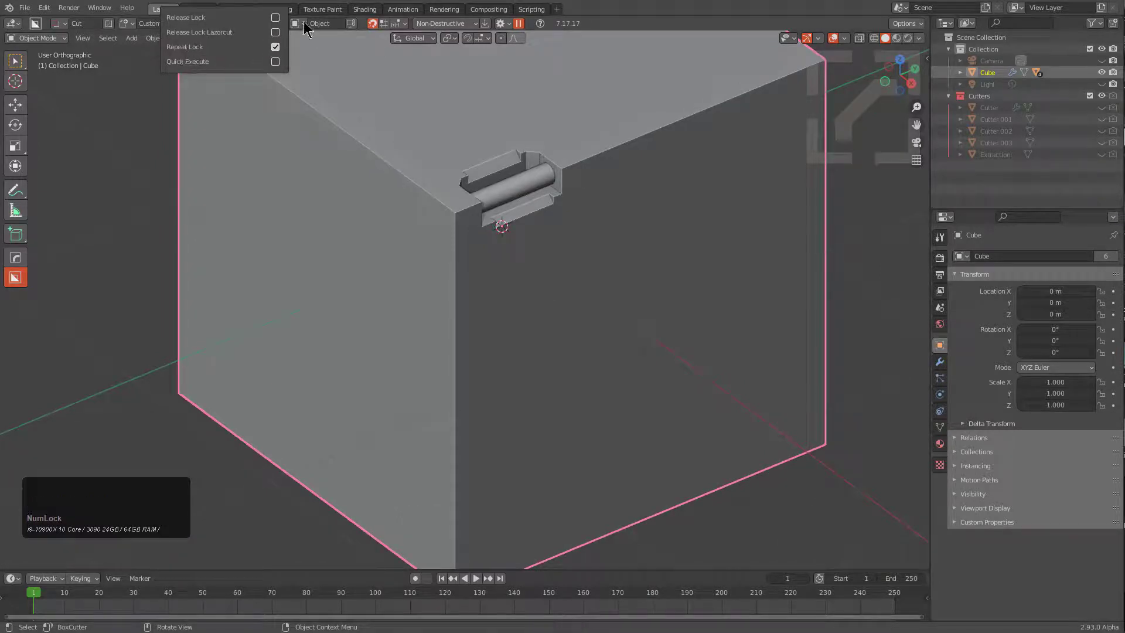
drag(178, 21, 201, 62)
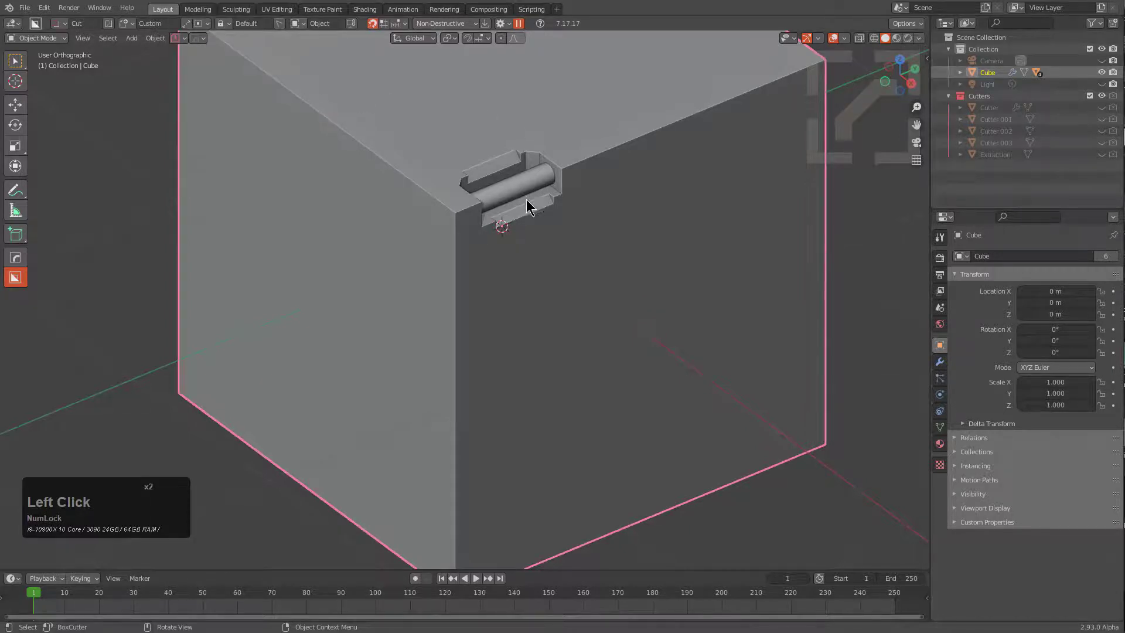
Step: Draw the extracted hinge cutter upright on the side face below the original, extrude it 0.189, lock the shape and apply it
scroll(419, 170, up, 2)
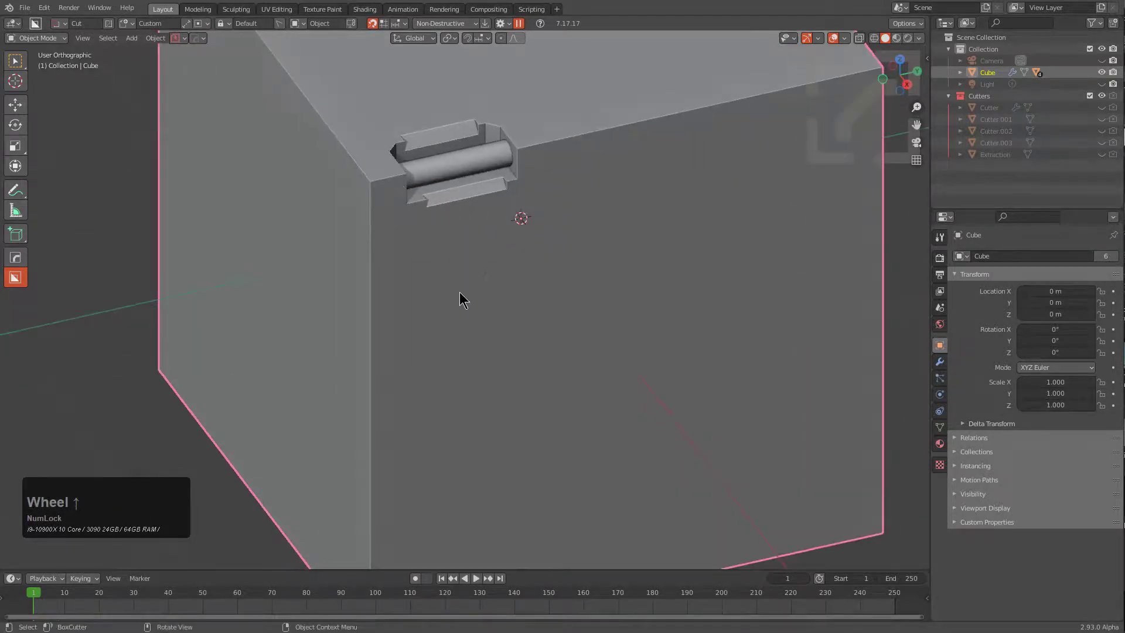
mouse_move(498, 275)
mouse_down()
mouse_move(523, 276)
mouse_move(533, 291)
mouse_move(531, 281)
mouse_up()
key(period)
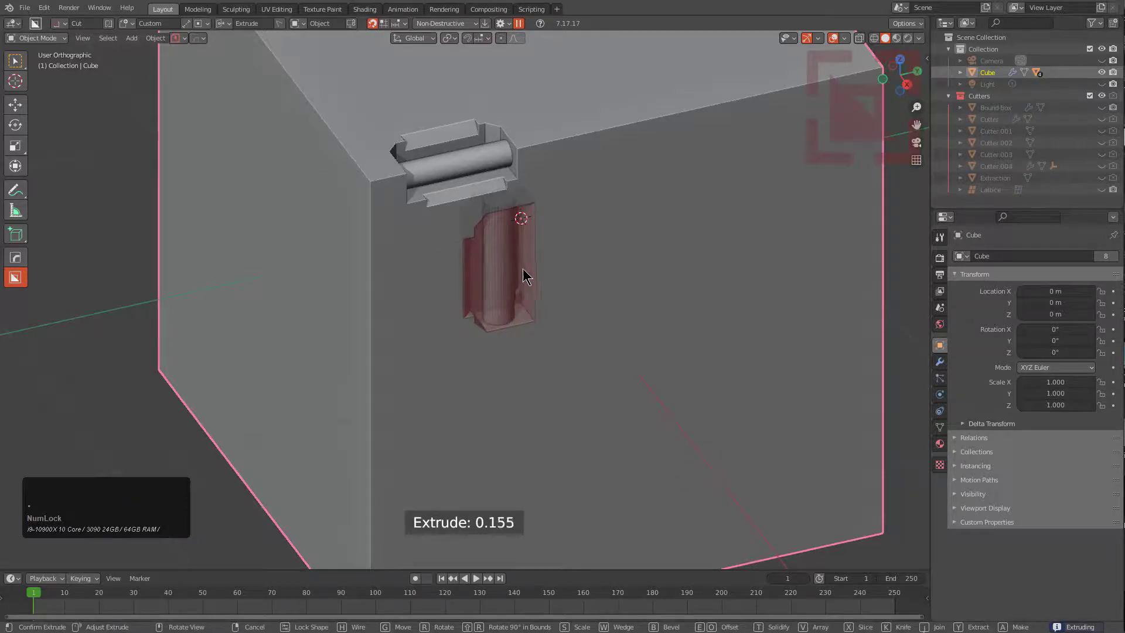
key(Tab)
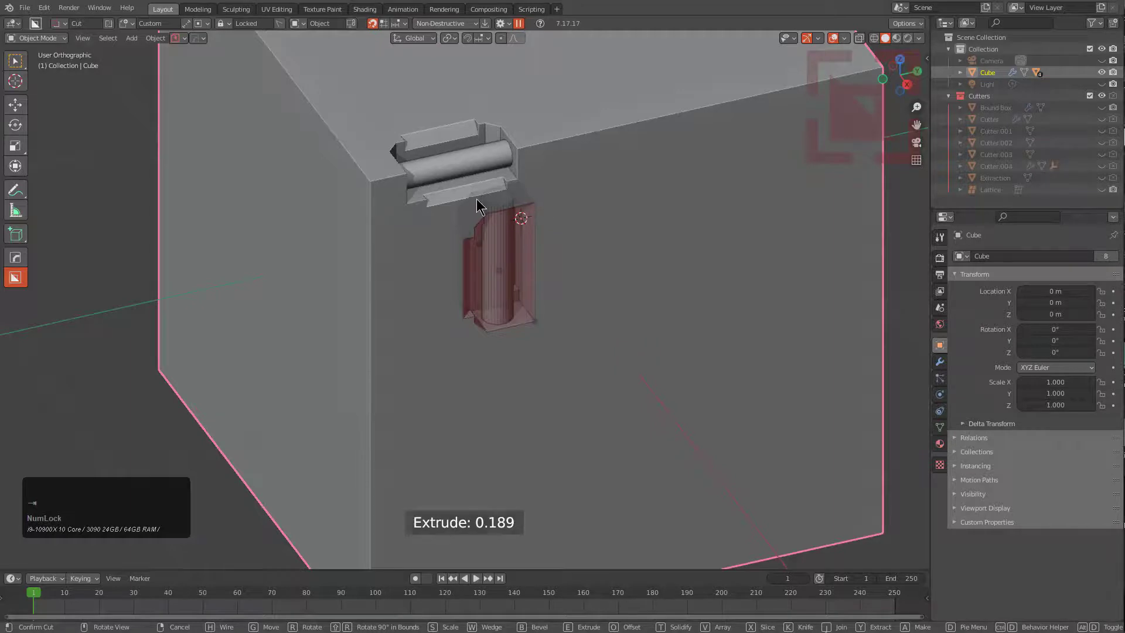
middle_drag(545, 234, 492, 205)
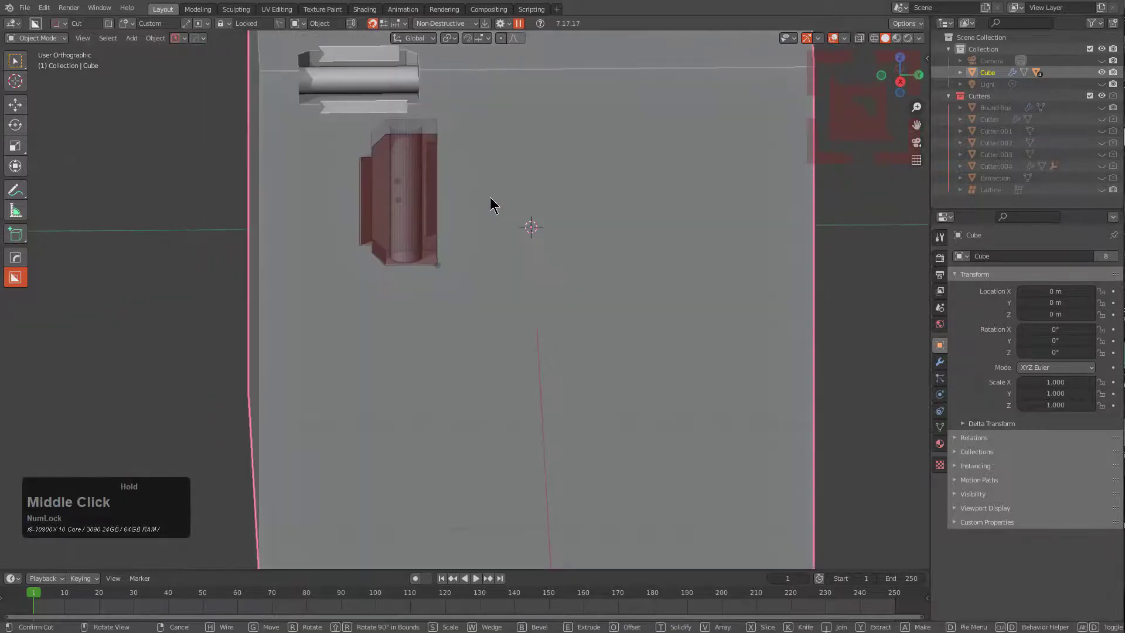
click(431, 131)
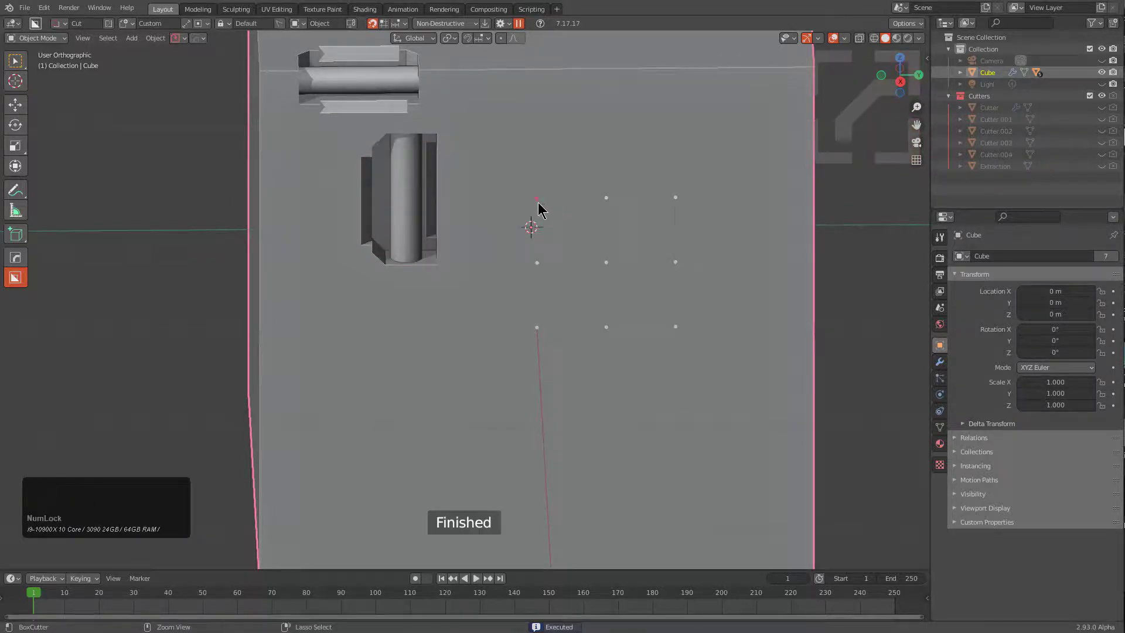
Step: Repeat the hinge cutter beside the upright hinge pocket on the side face, rotate it to horizontal and apply the cut
double_click(537, 202)
alt+middle_drag(600, 179, 596, 156)
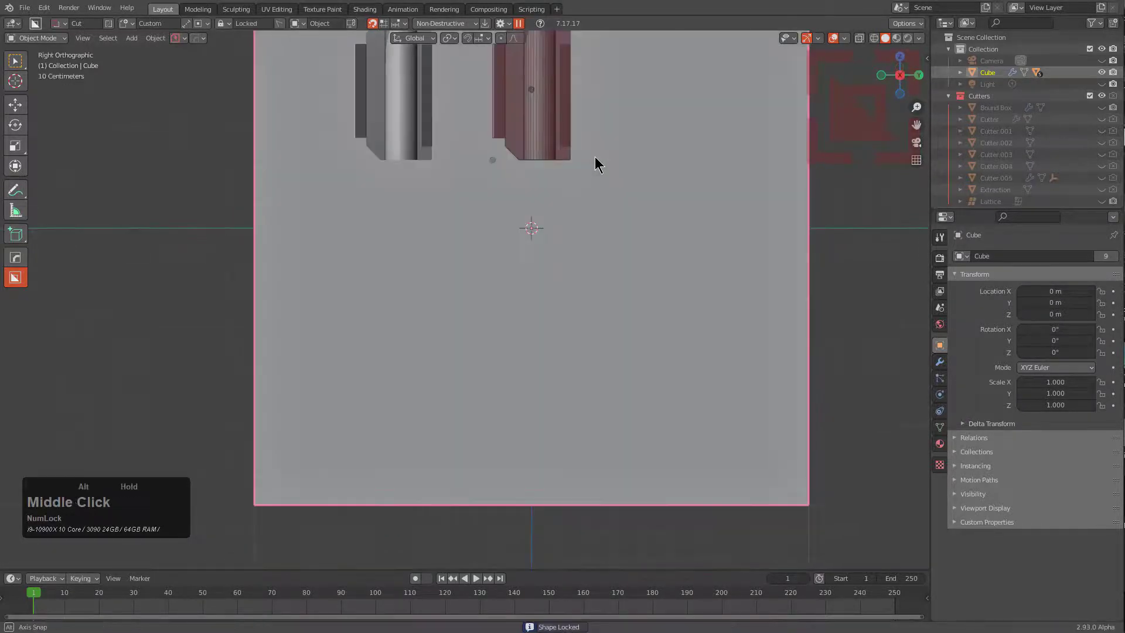
shift+middle_drag(637, 103, 661, 227)
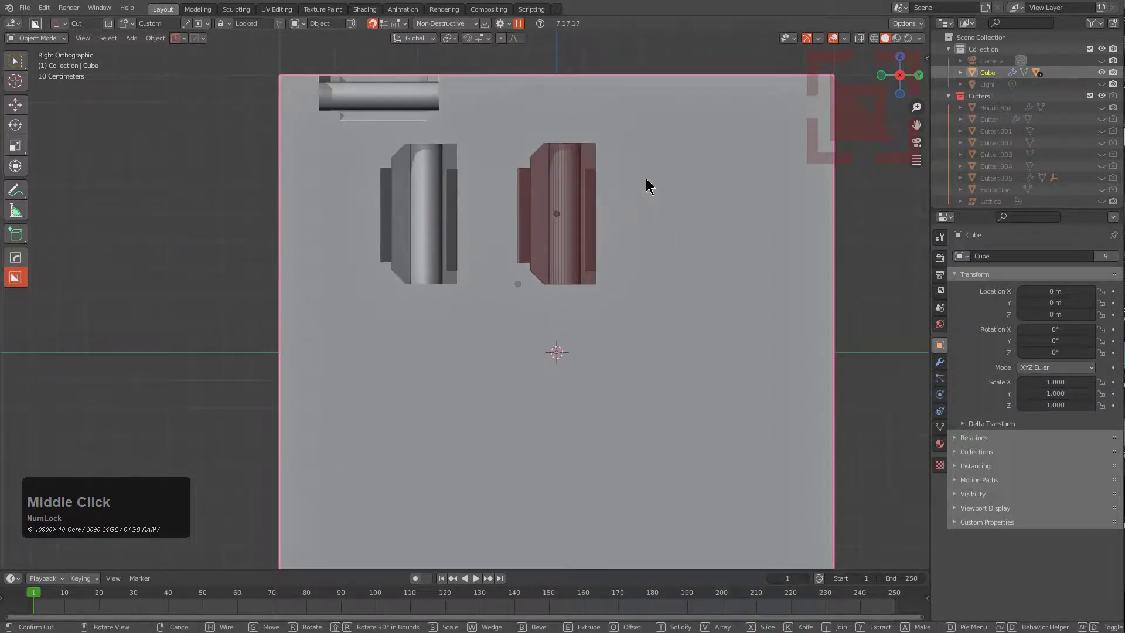
key(r)
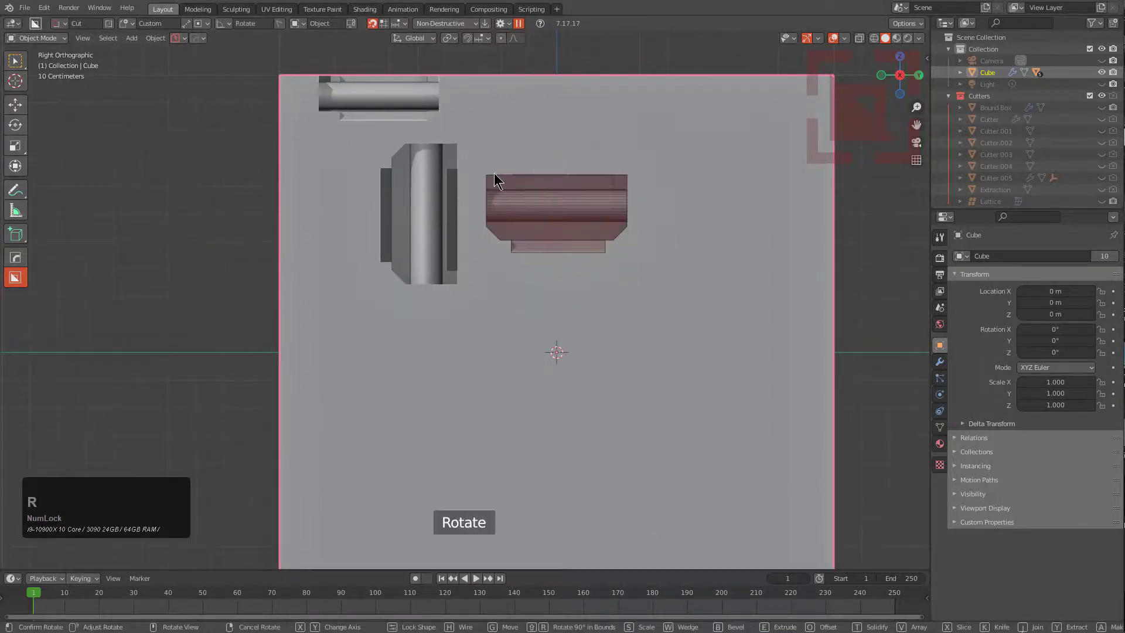
click(613, 192)
click(609, 184)
scroll(640, 234, down, 2)
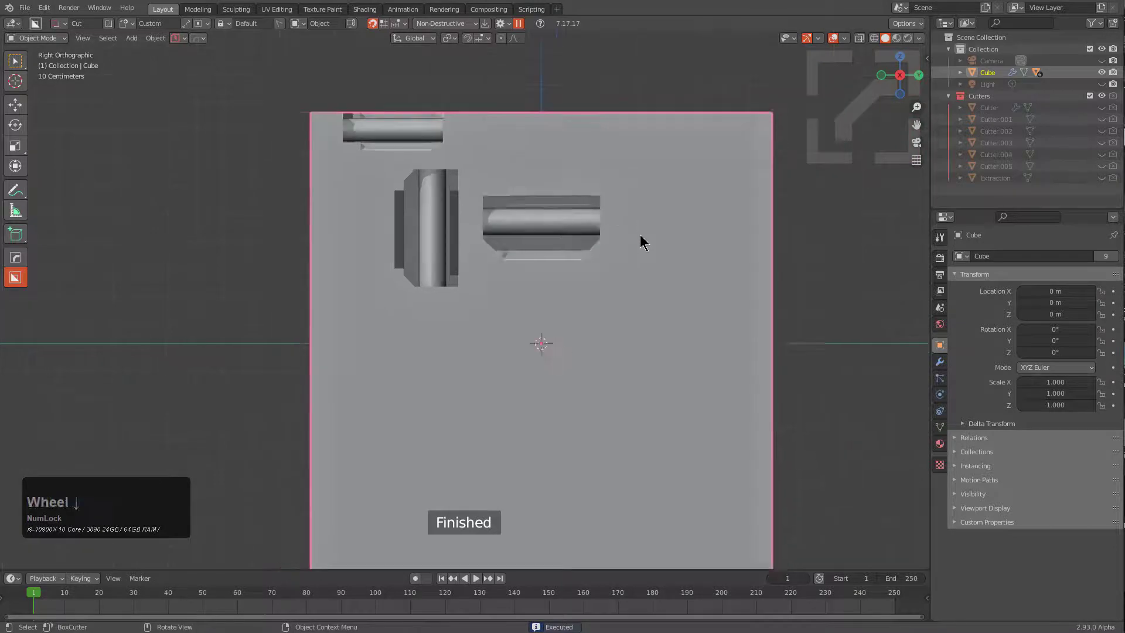
Step: Repeat the horizontal hinge cut at a snap point near the same face's far vertical edge, level with the previous horizontal pocket
middle_drag(640, 234, 734, 299)
key(ctrl)
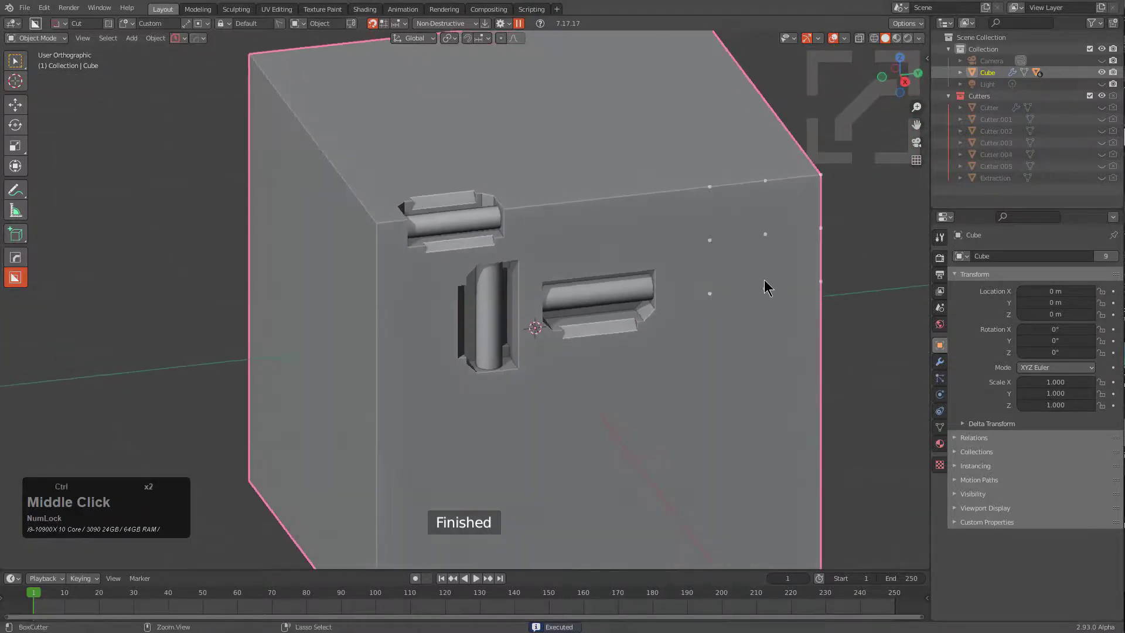
click(765, 286)
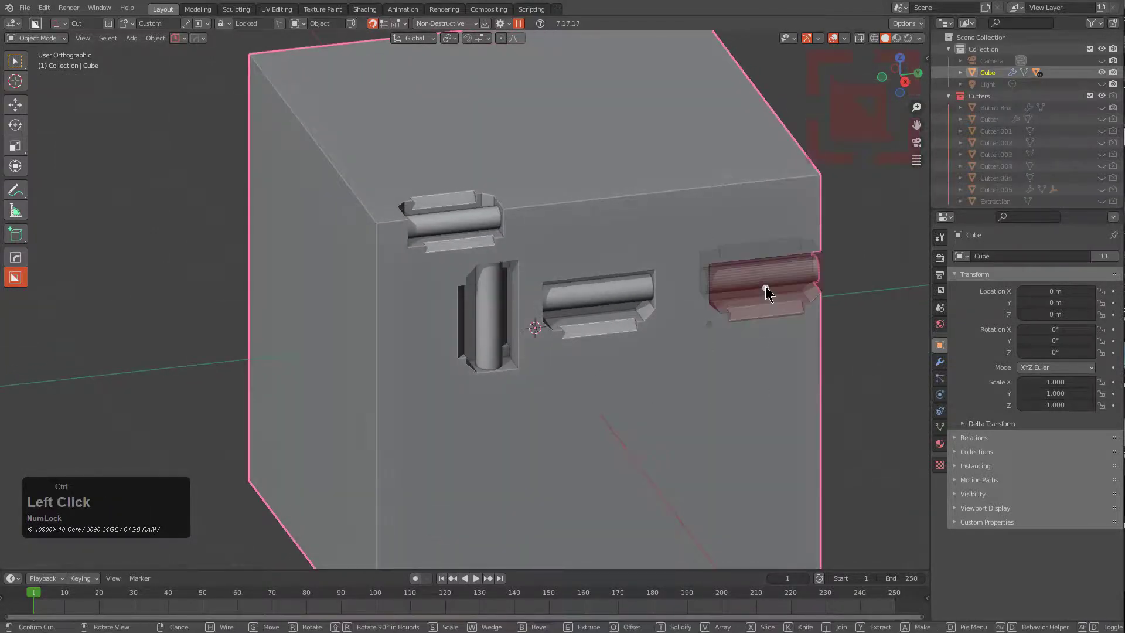
click(715, 279)
Step: Repeat the horizontal hinge cut three times in a second row across the middle, with the last one running off the far edge
ctrl+middle_drag(715, 279, 706, 229)
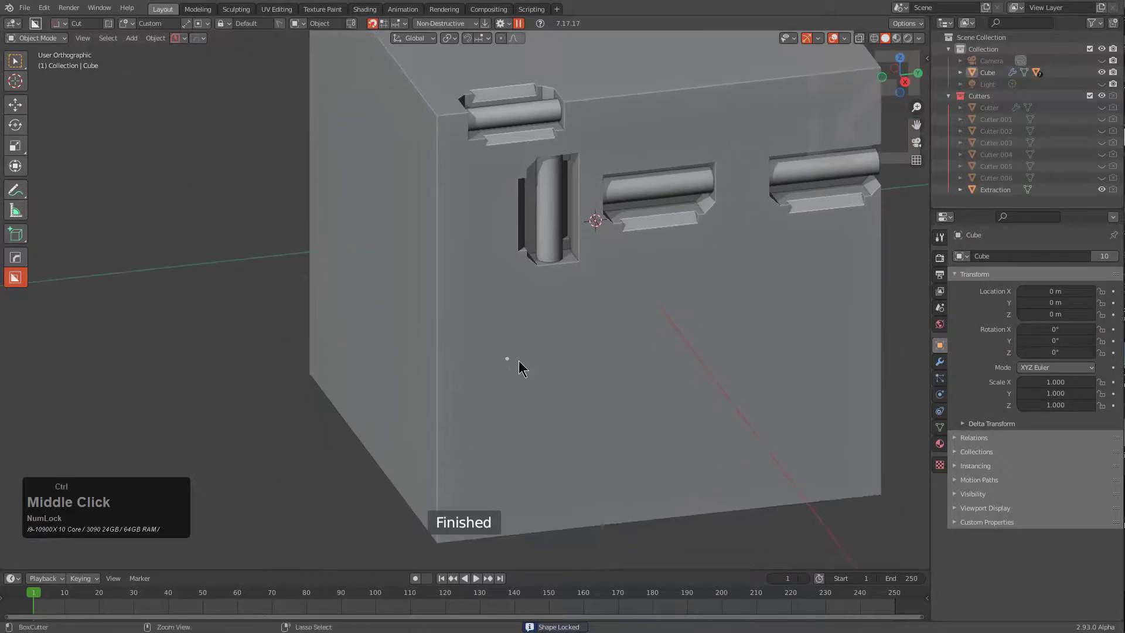
click(539, 357)
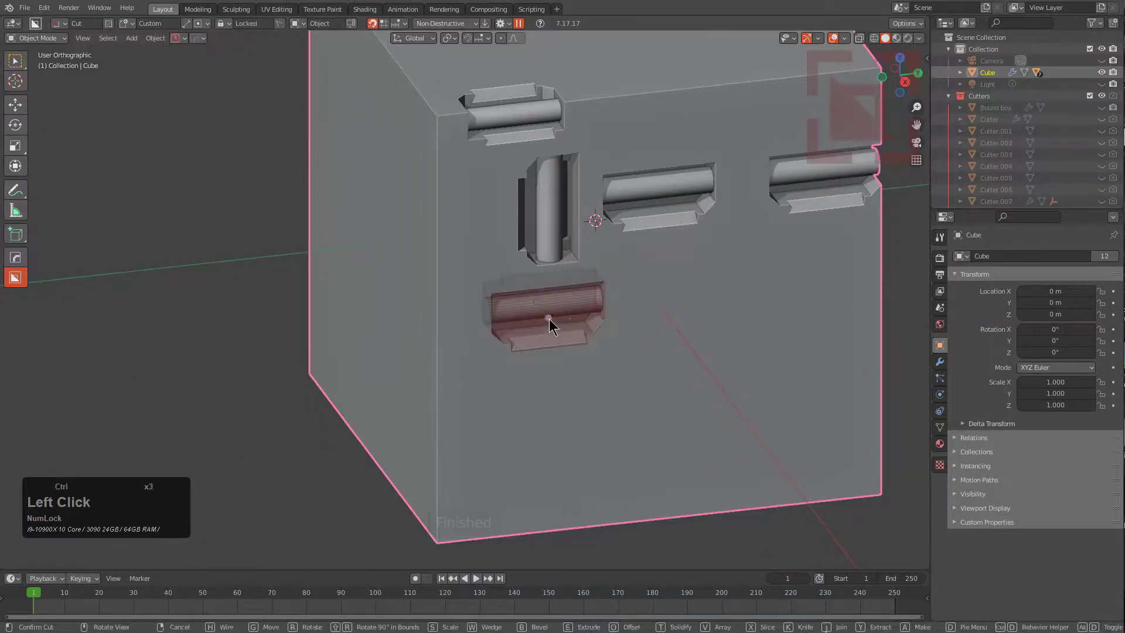
click(620, 322)
click(705, 292)
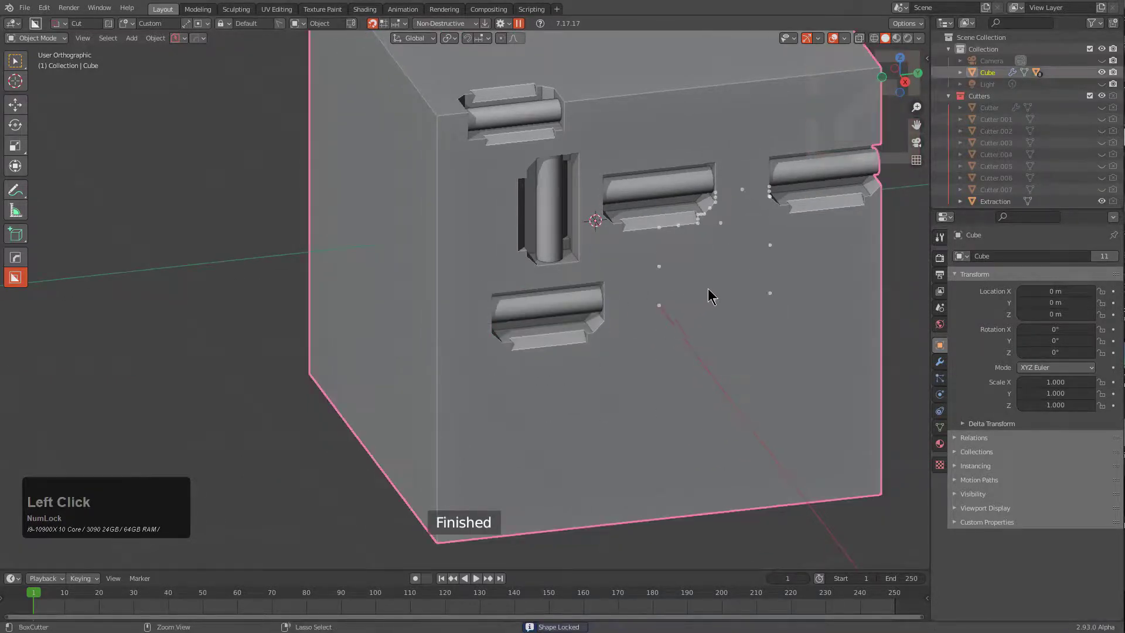
double_click(715, 299)
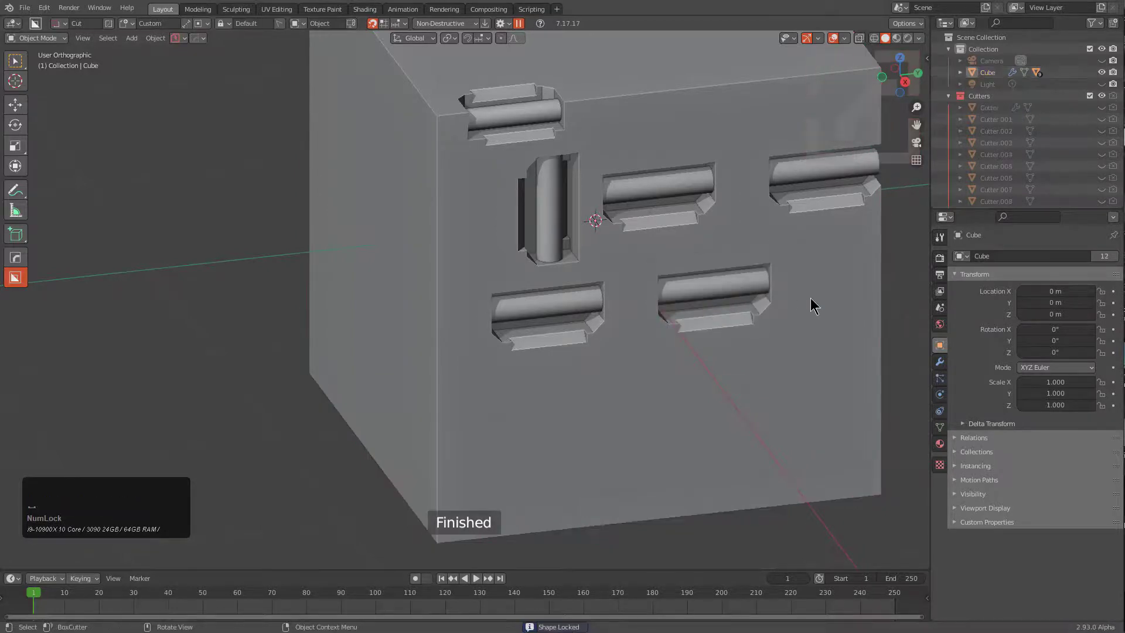
click(826, 295)
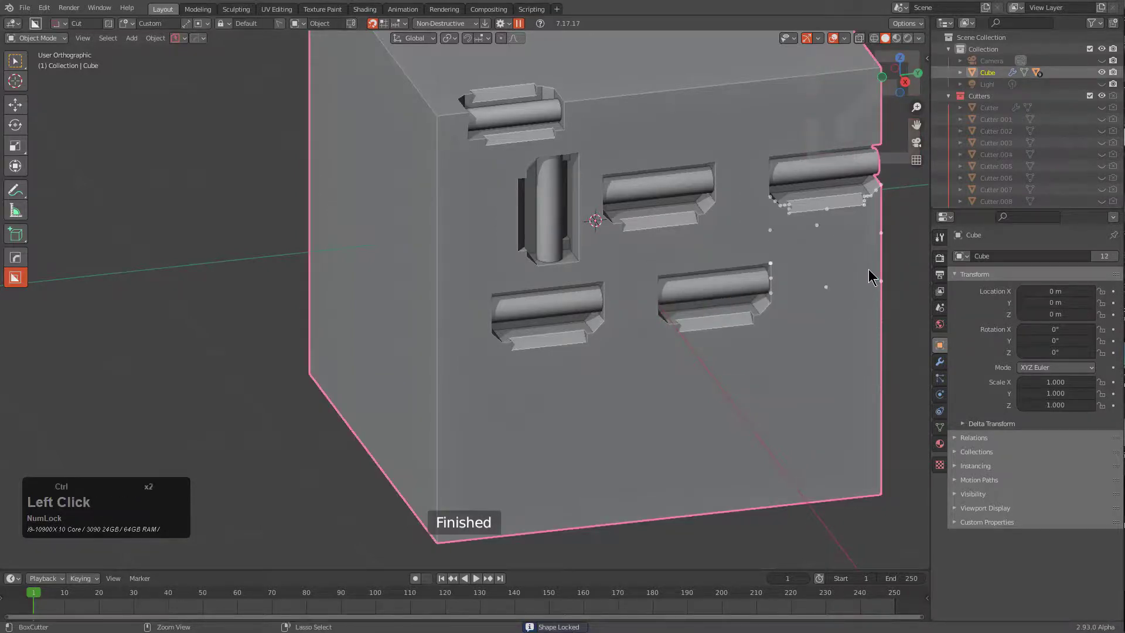
ctrl+click(880, 280)
click(850, 288)
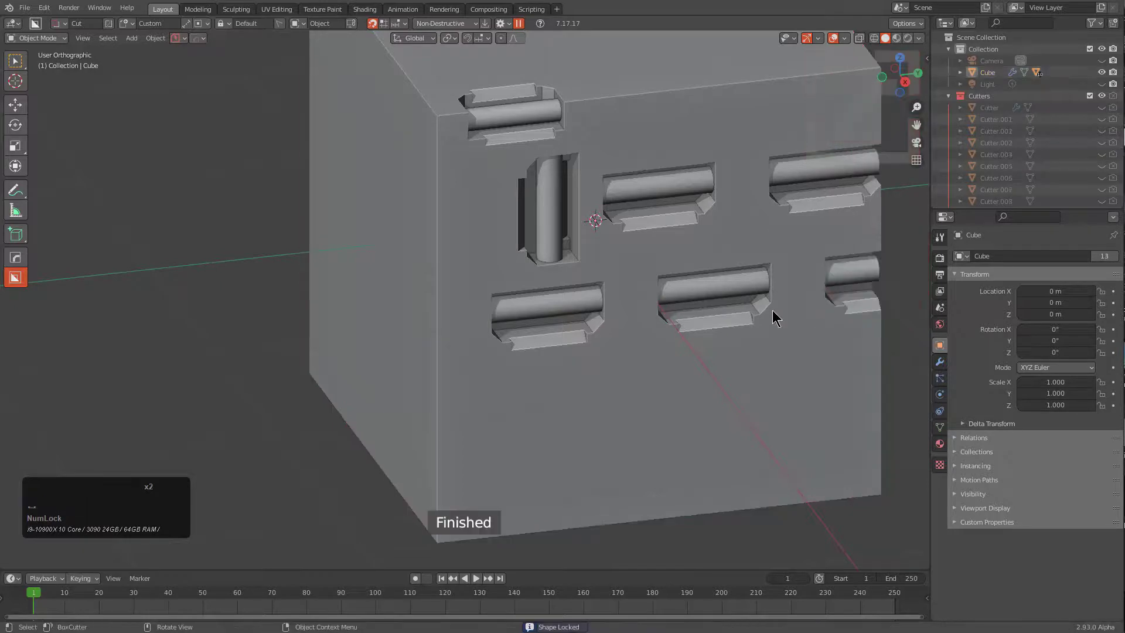
Step: Repeat the hinge cutter at the face's lower front corner, rotate it upright, move it fully inside the face and apply the cut
click(568, 433)
ctrl+double_click(493, 484)
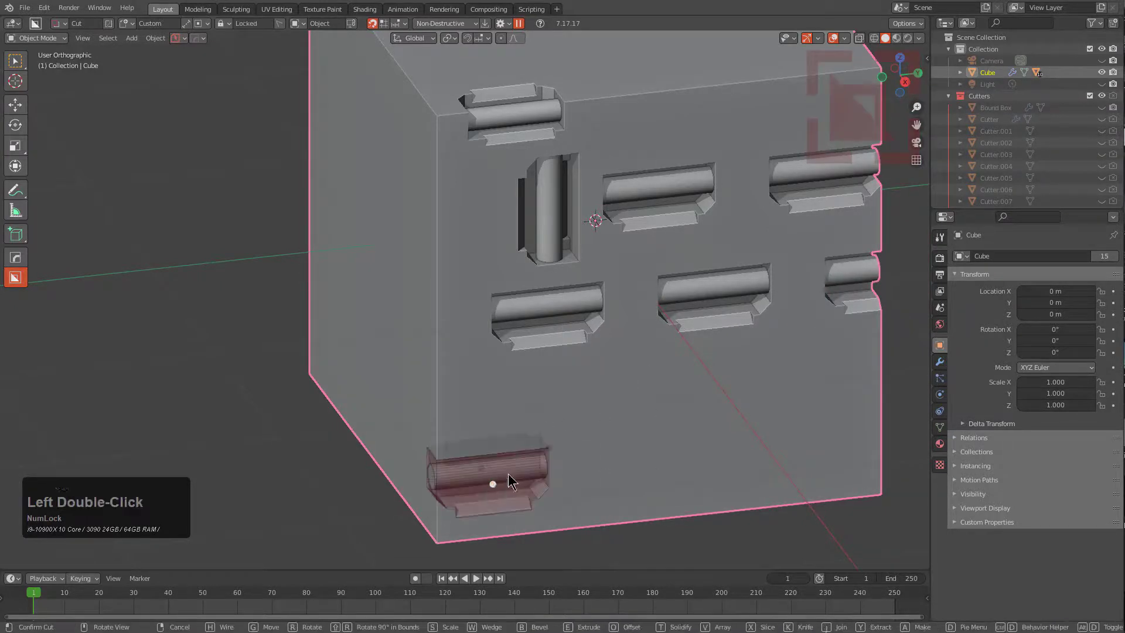
alt+middle_drag(508, 473, 510, 431)
key(r)
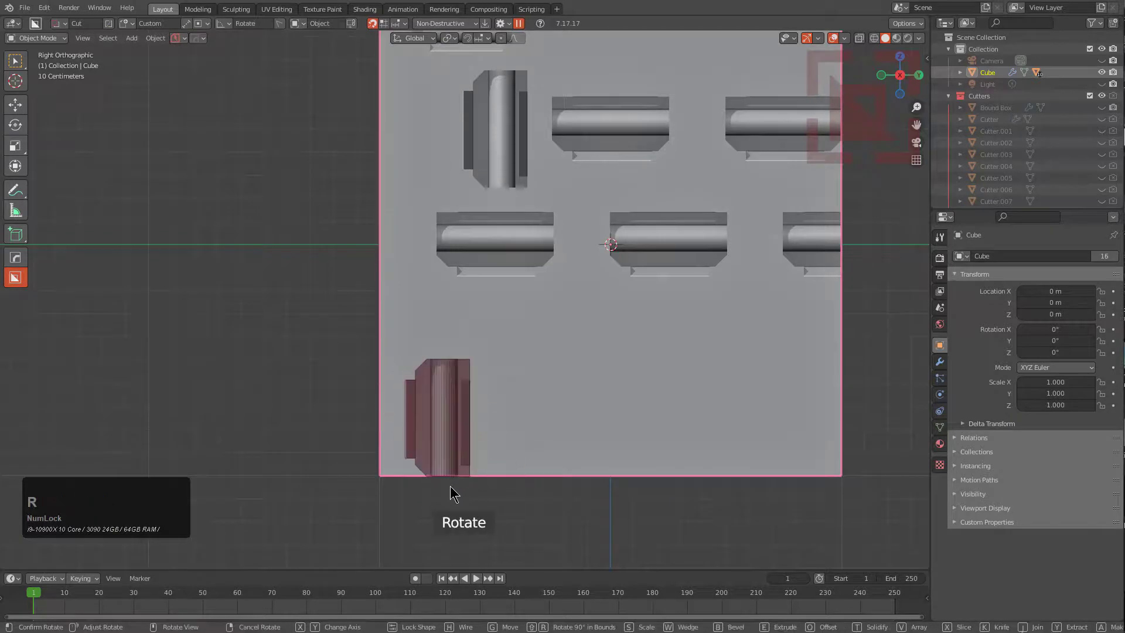
click(450, 486)
key(g)
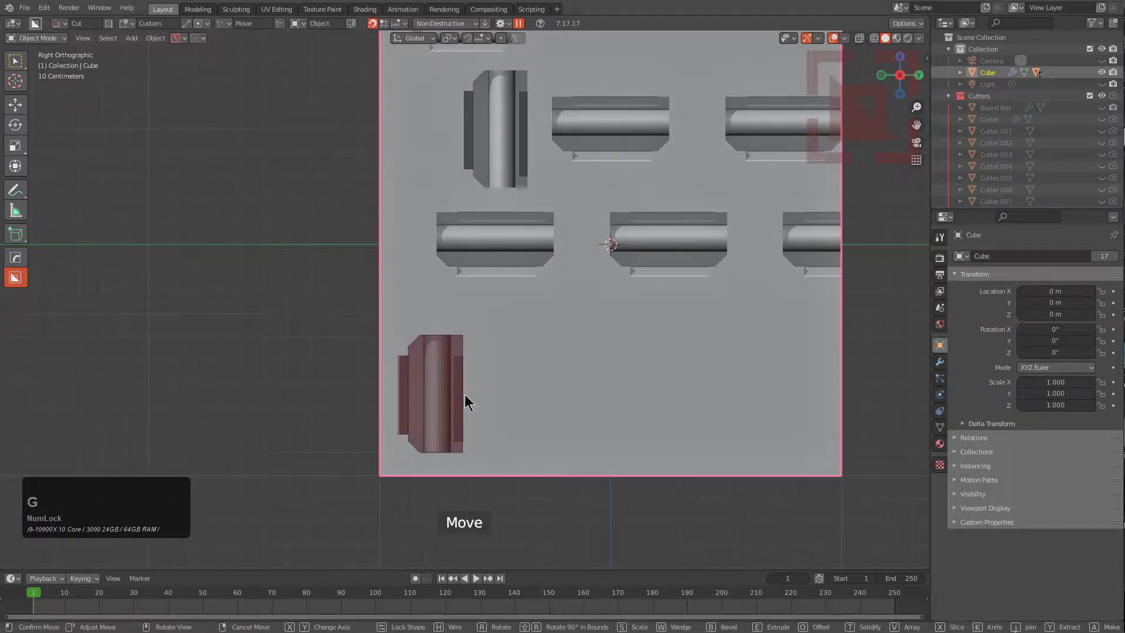
click(465, 394)
click(463, 386)
scroll(545, 372, down, 2)
Step: Repeat the upright hinge cut three more times along the bottom of the face to form a row of four
middle_drag(545, 373, 571, 405)
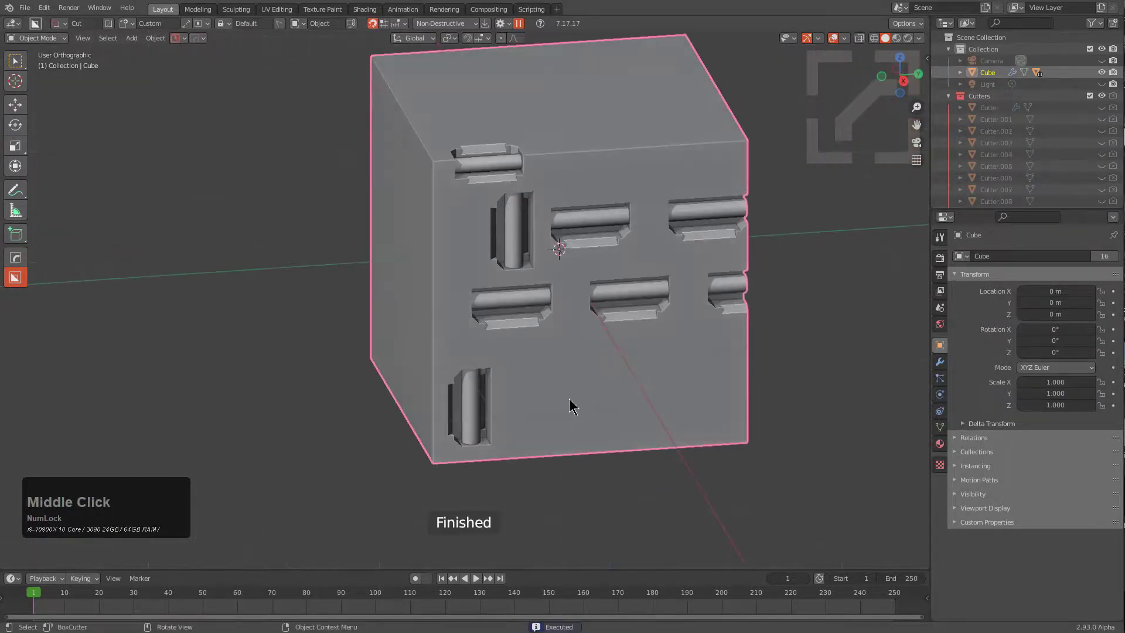
drag(553, 420, 563, 422)
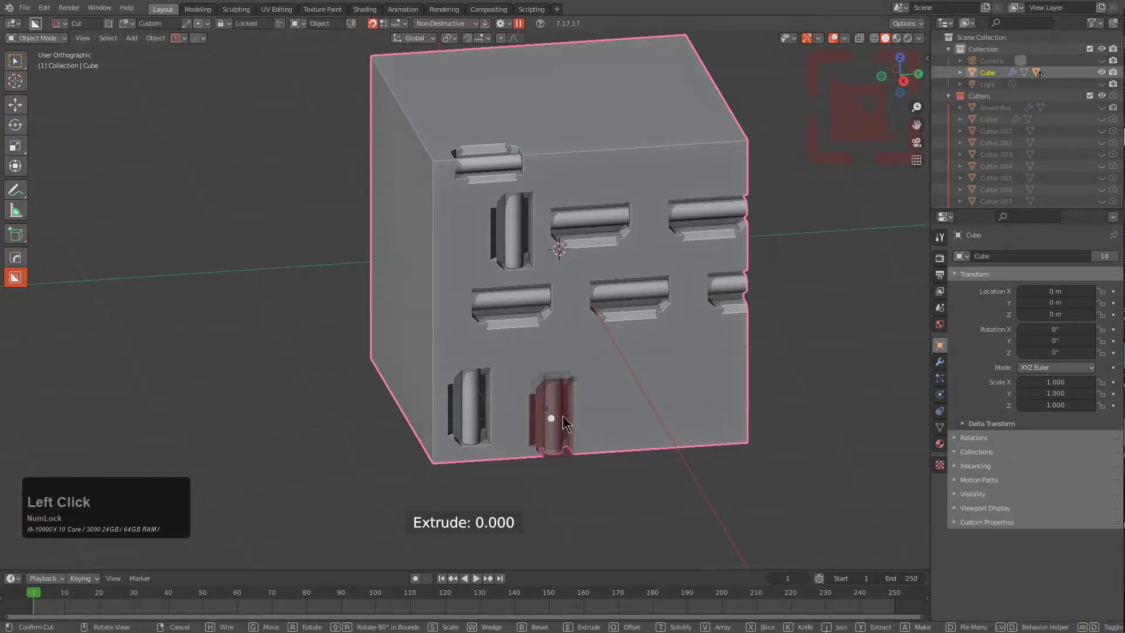
click(595, 404)
ctrl+click(651, 413)
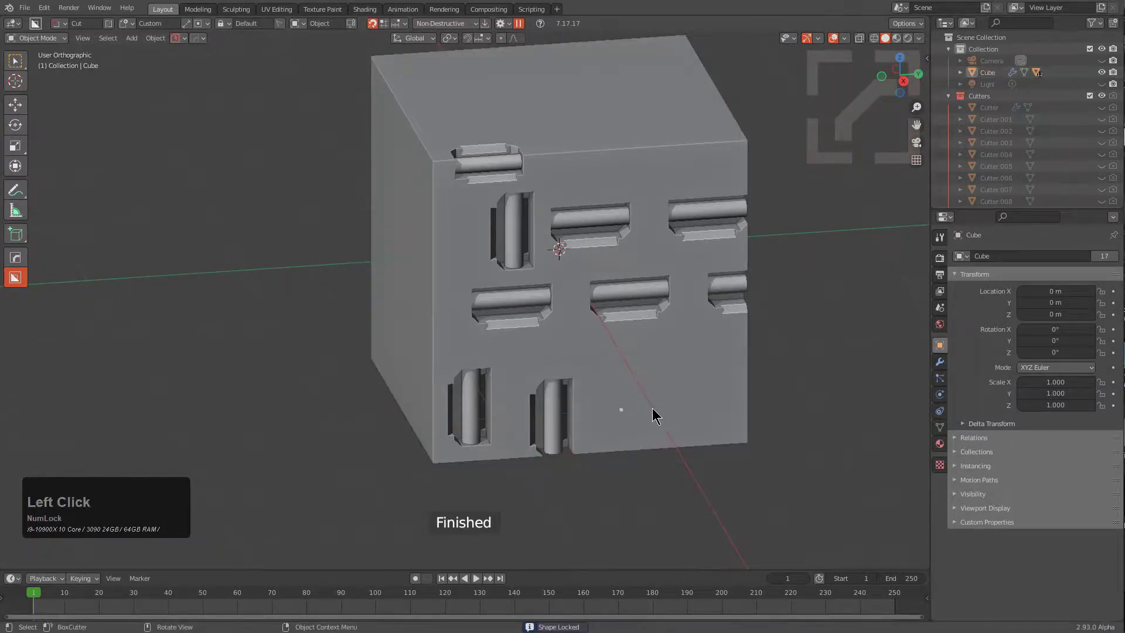
ctrl+click(628, 414)
click(636, 409)
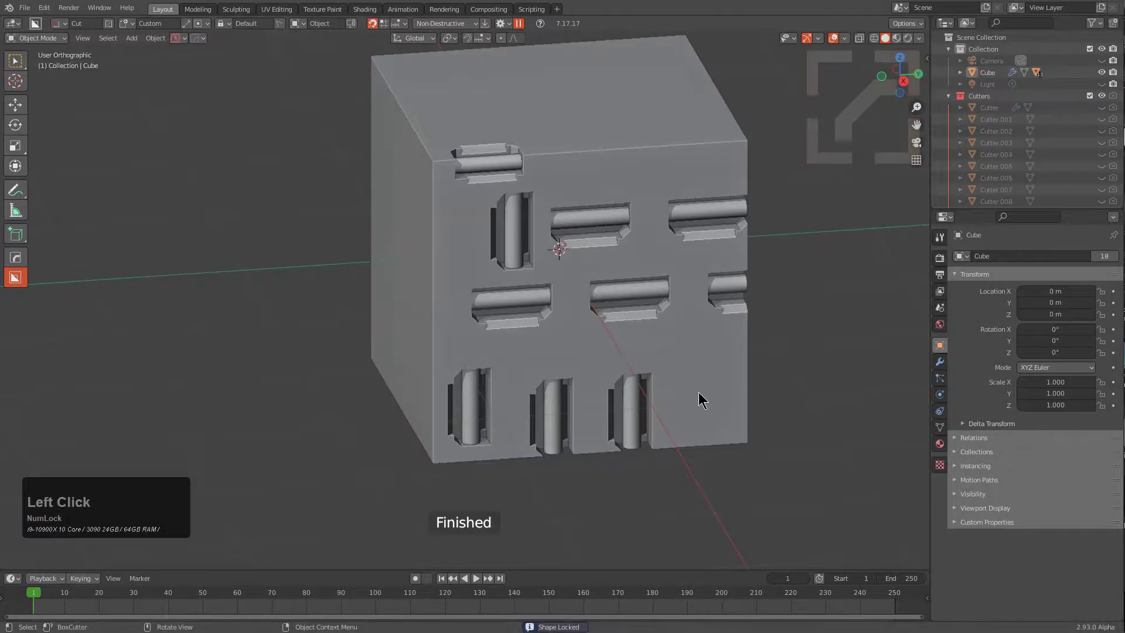
ctrl+click(709, 408)
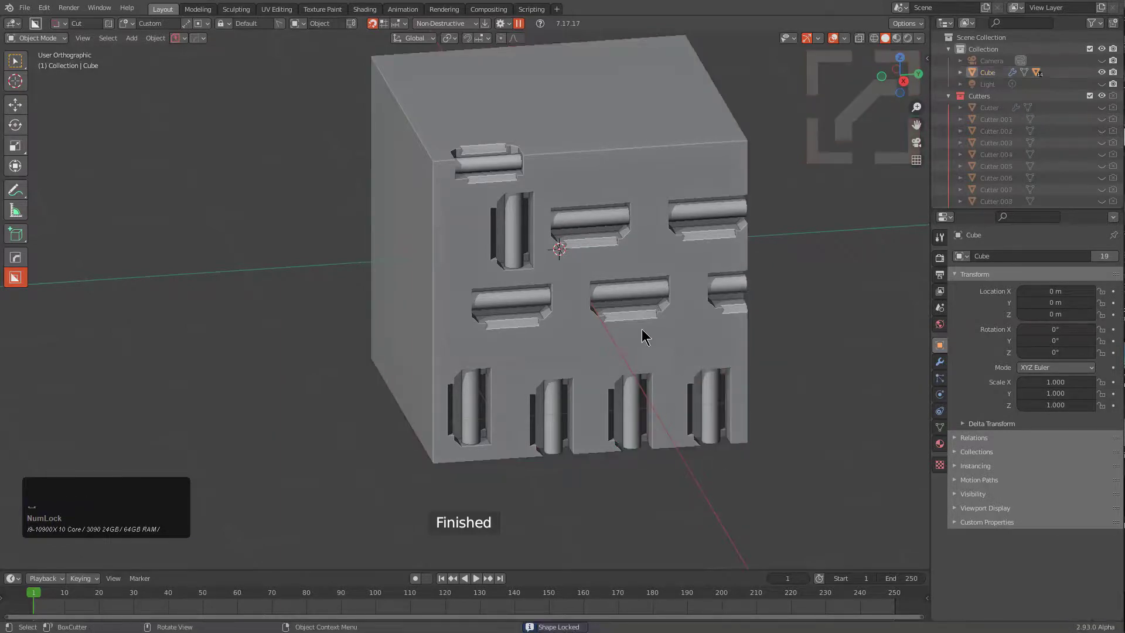
Step: Repeat the upright hinge cutter on the adjacent plain face, array it horizontally into four copies at distance 0.147 and apply
middle_drag(533, 246, 500, 292)
key(ctrl)
key(ctrl)
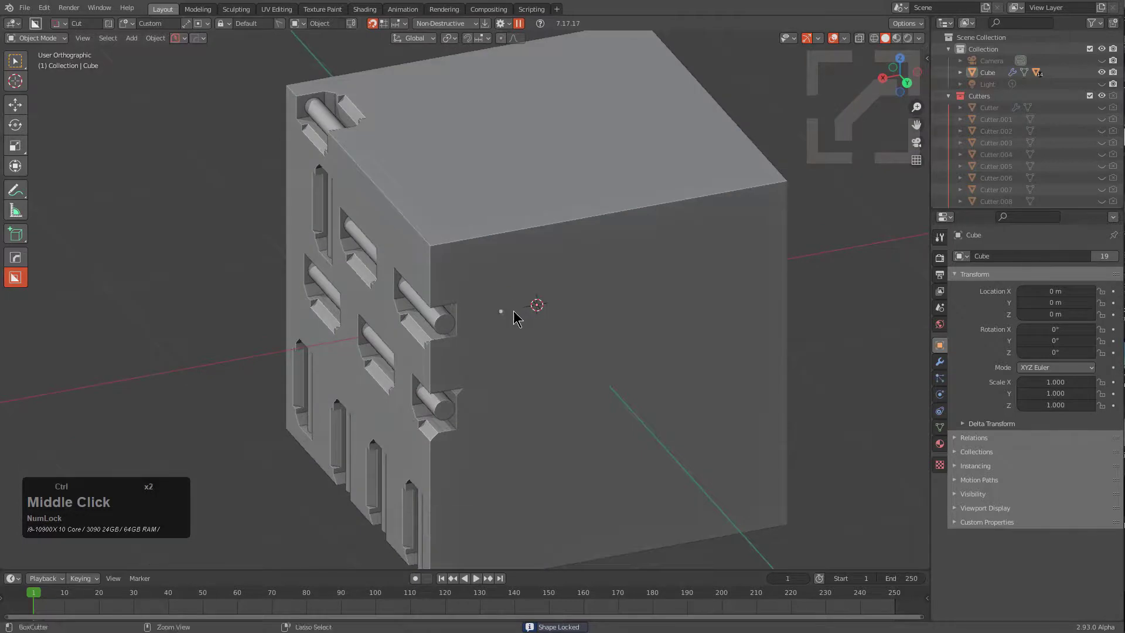
ctrl+click(511, 314)
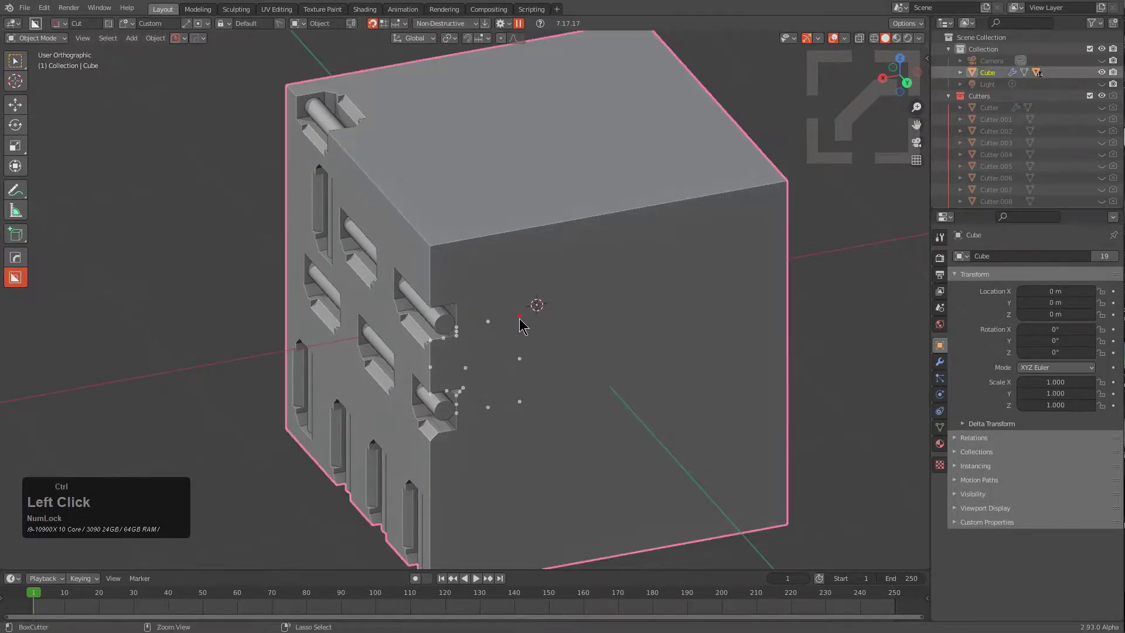
ctrl+click(520, 318)
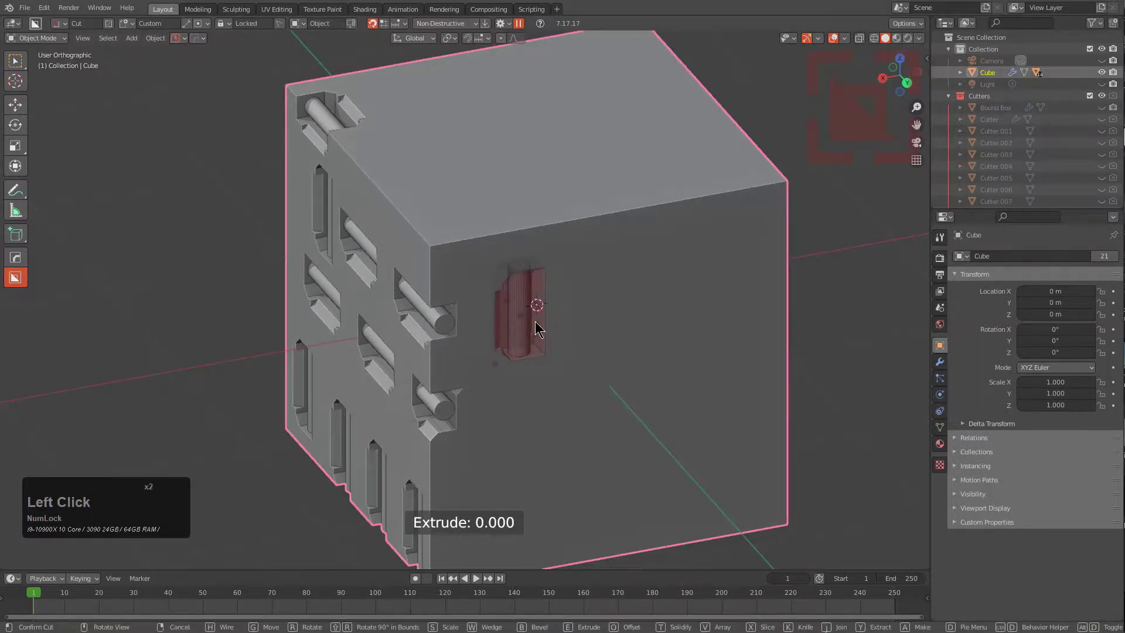
key(v)
key(x)
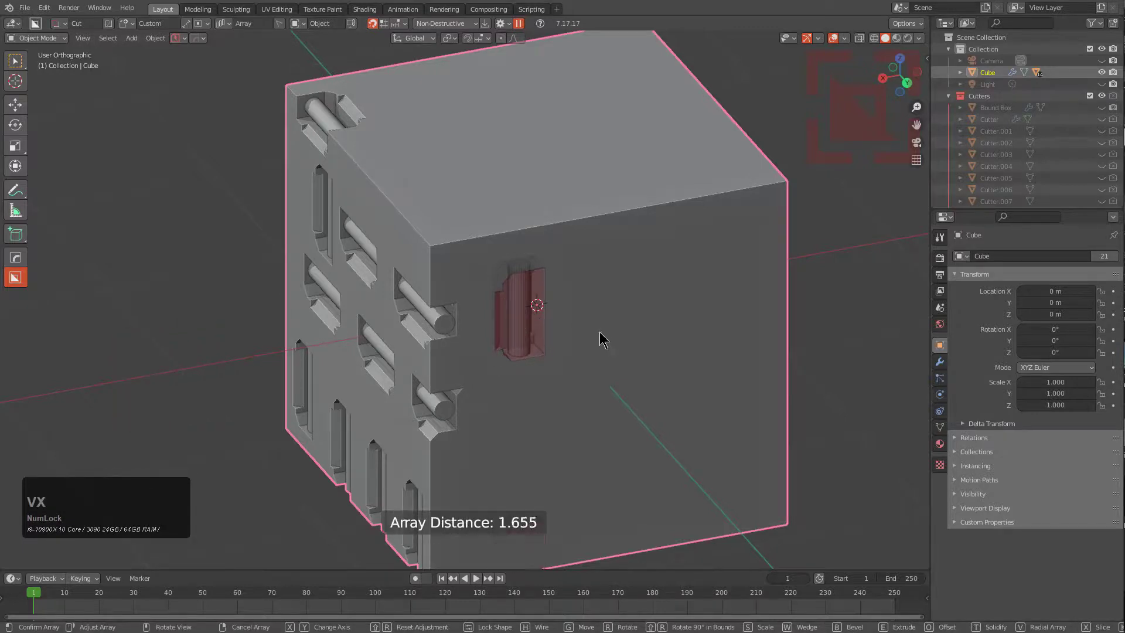
key(x)
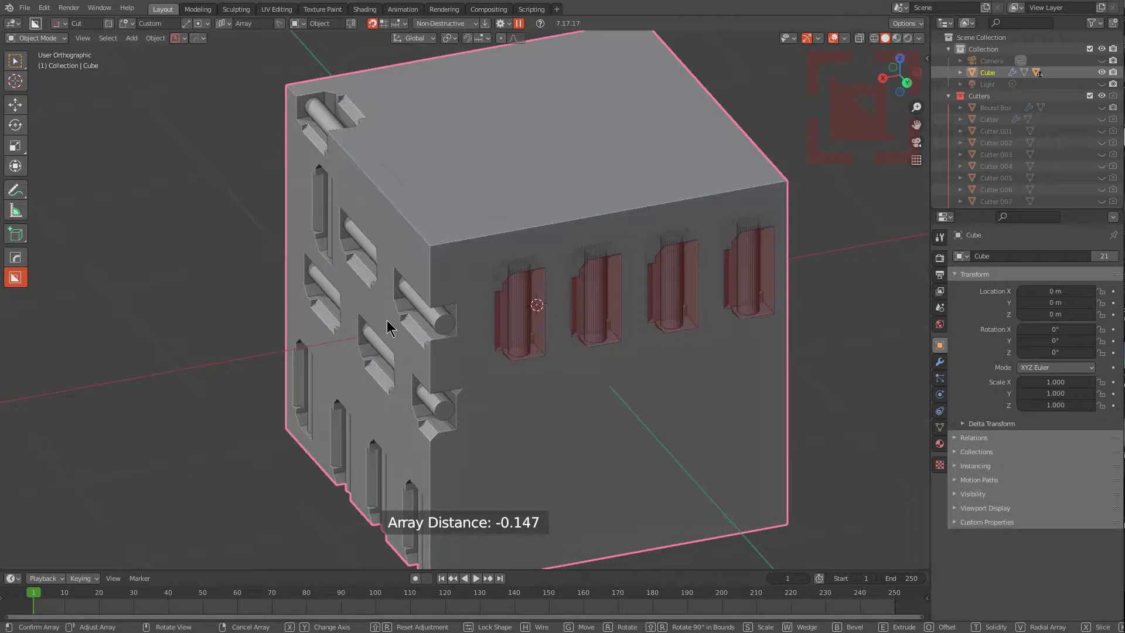
click(389, 319)
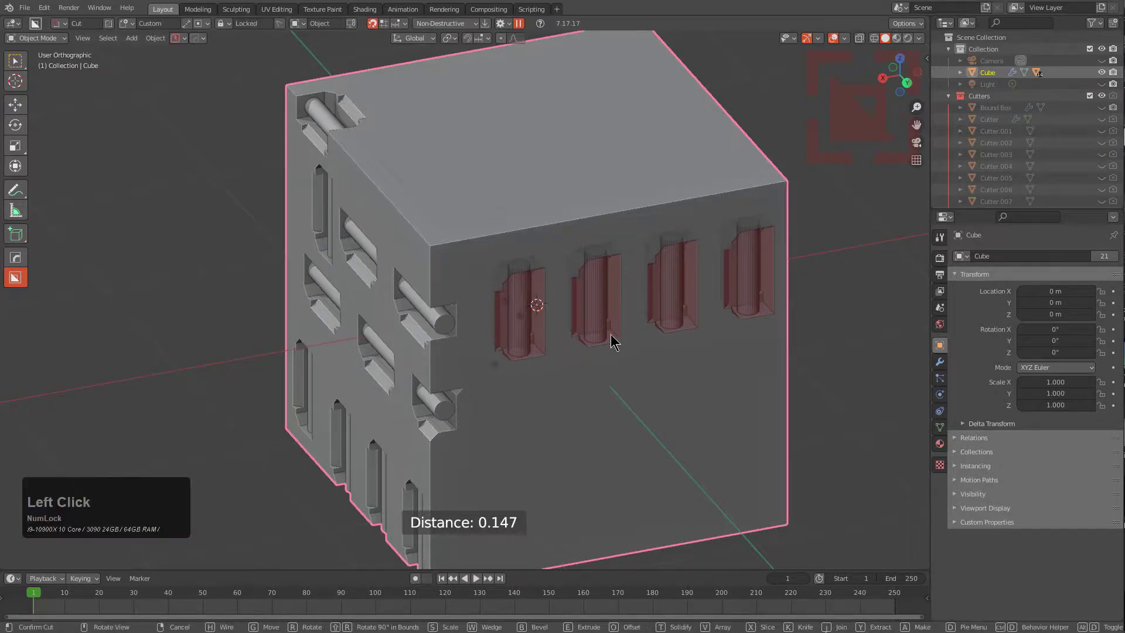
click(604, 288)
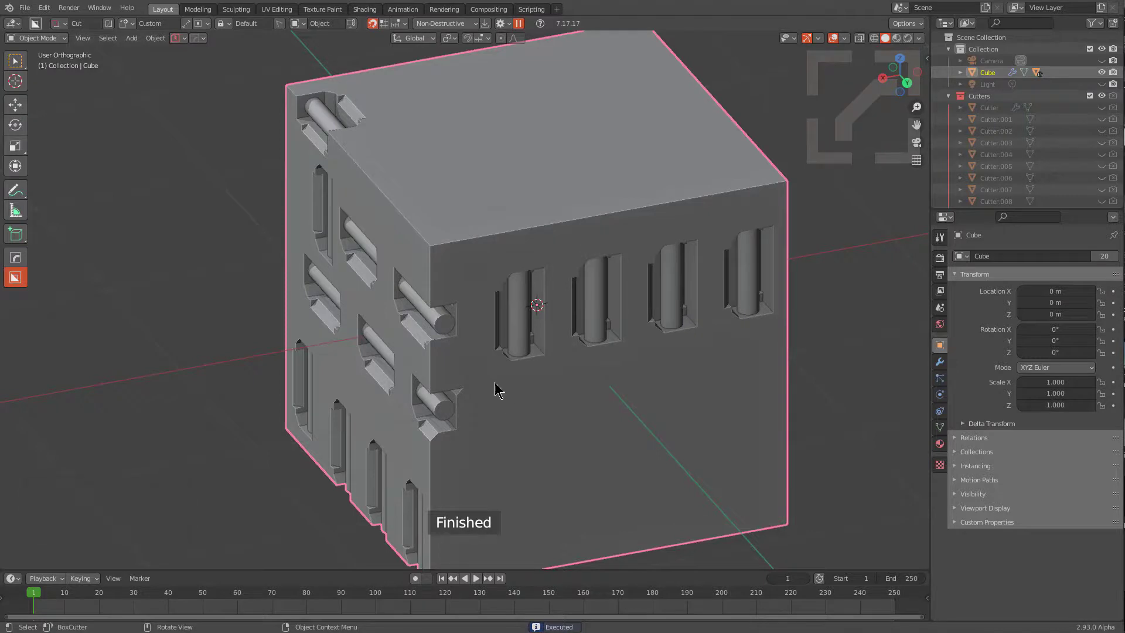
Step: Repeat the four-copy hinge array as a second row directly below the first one and apply the cut
ctrl+click(527, 451)
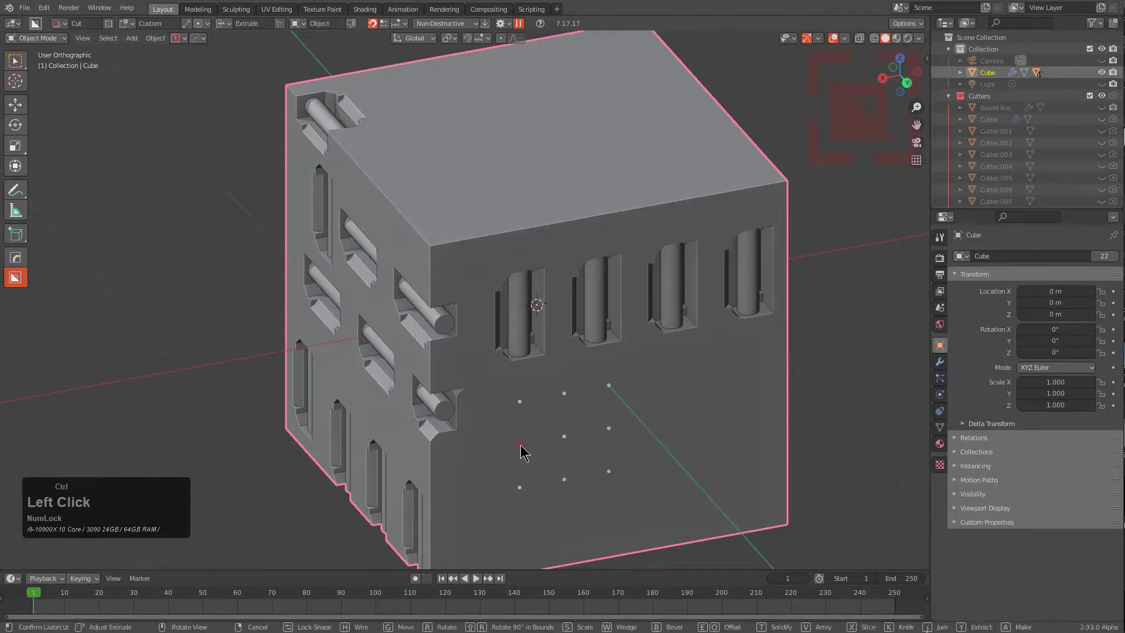
double_click(521, 446)
shift+middle_drag(593, 450, 562, 374)
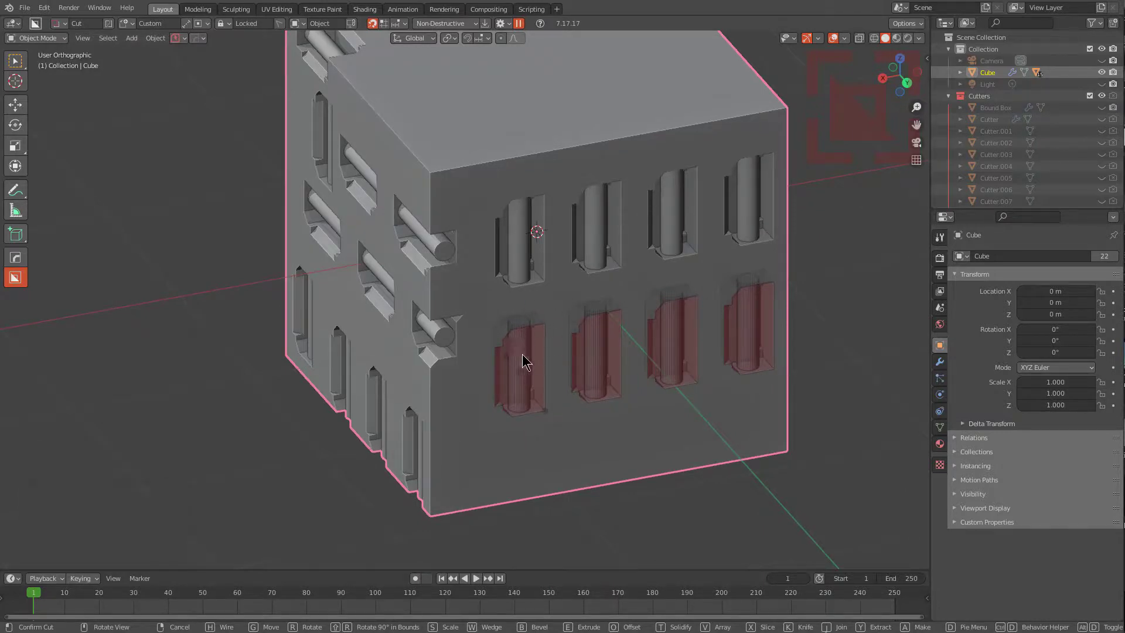
click(575, 364)
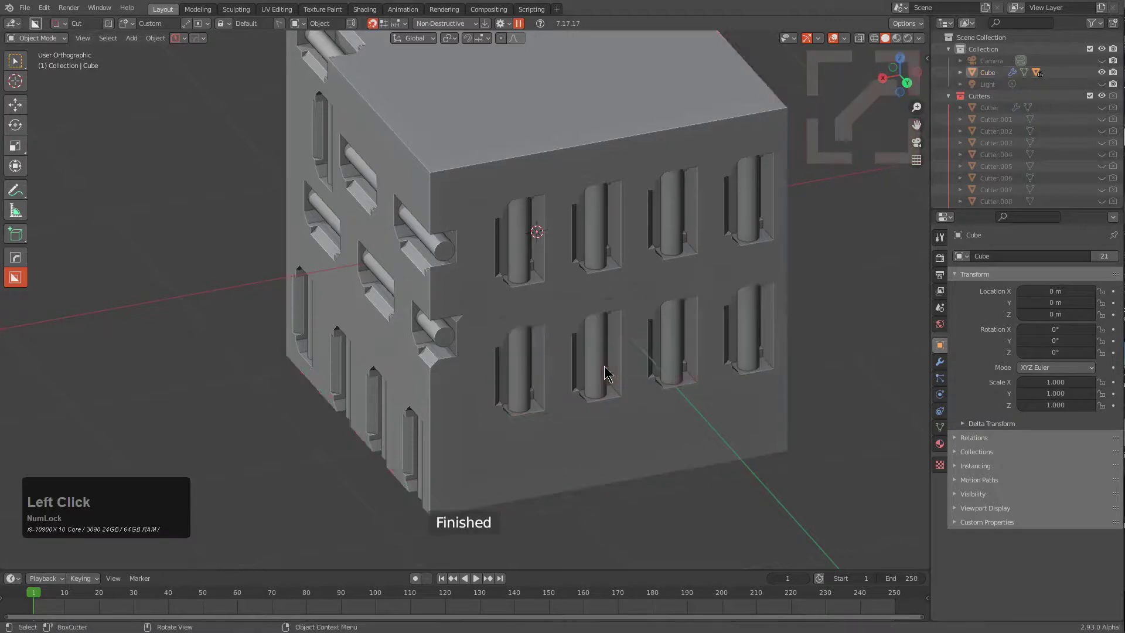
Step: Repeat the hinge array at the face's bottom edge, reduce its array distance for tighter spacing and apply the cut
middle_drag(606, 374, 546, 389)
click(550, 378)
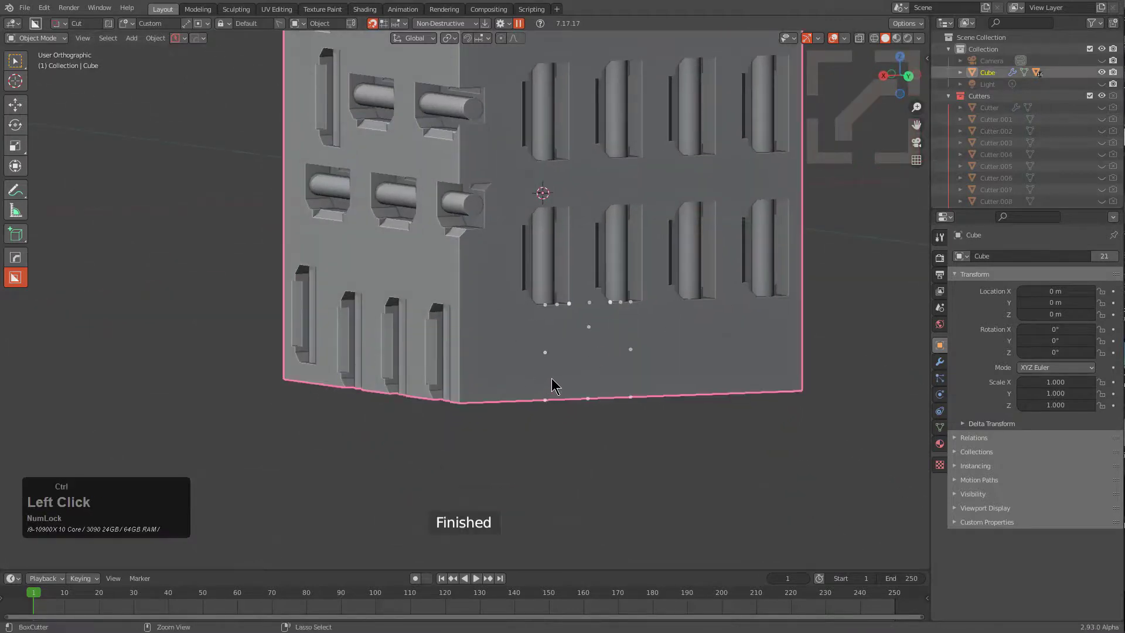
ctrl+double_click(547, 399)
middle_drag(575, 379, 549, 394)
key(v)
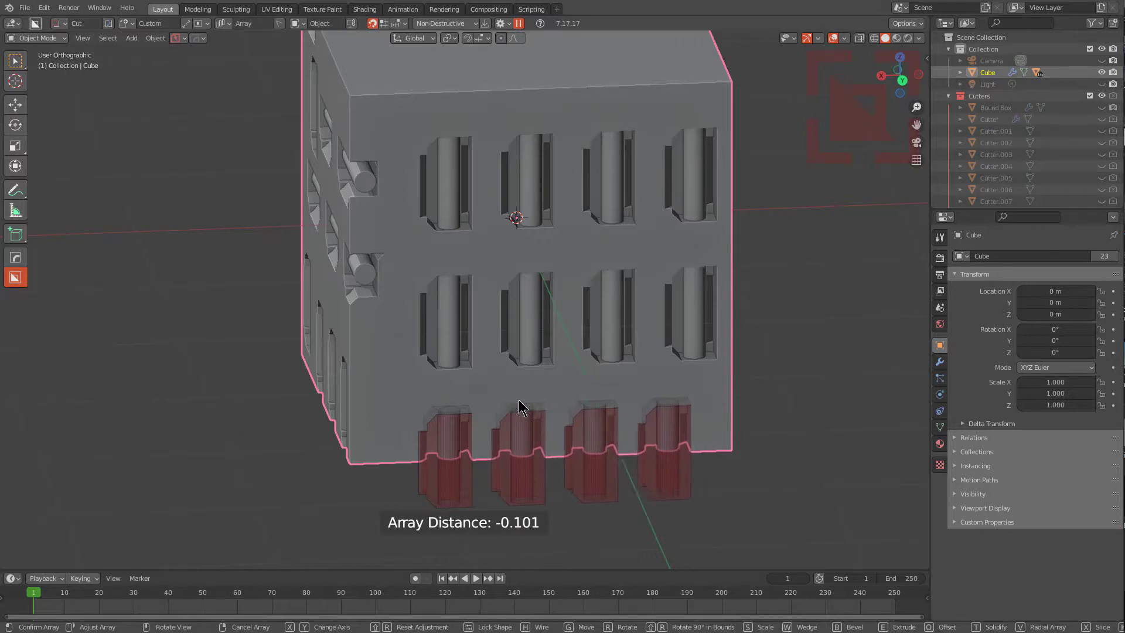
click(530, 404)
click(590, 412)
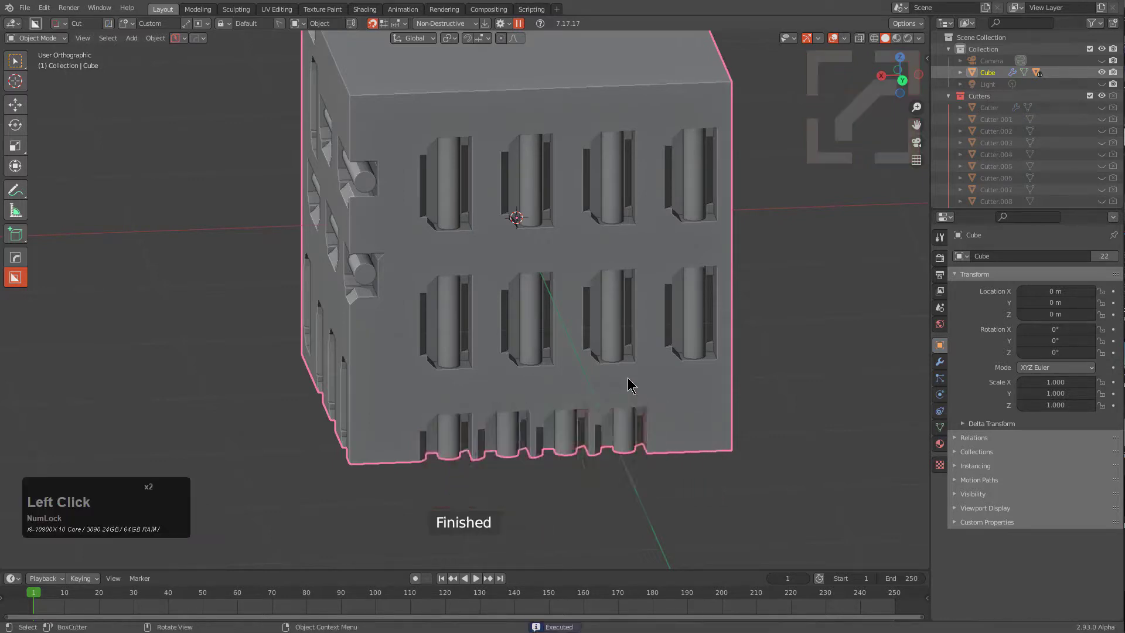
Step: Repeat the hinge array at the upper edge of the next plain face, widen its array distance to -0.234 and apply the cut
middle_drag(630, 384, 530, 393)
shift+middle_drag(448, 329, 509, 323)
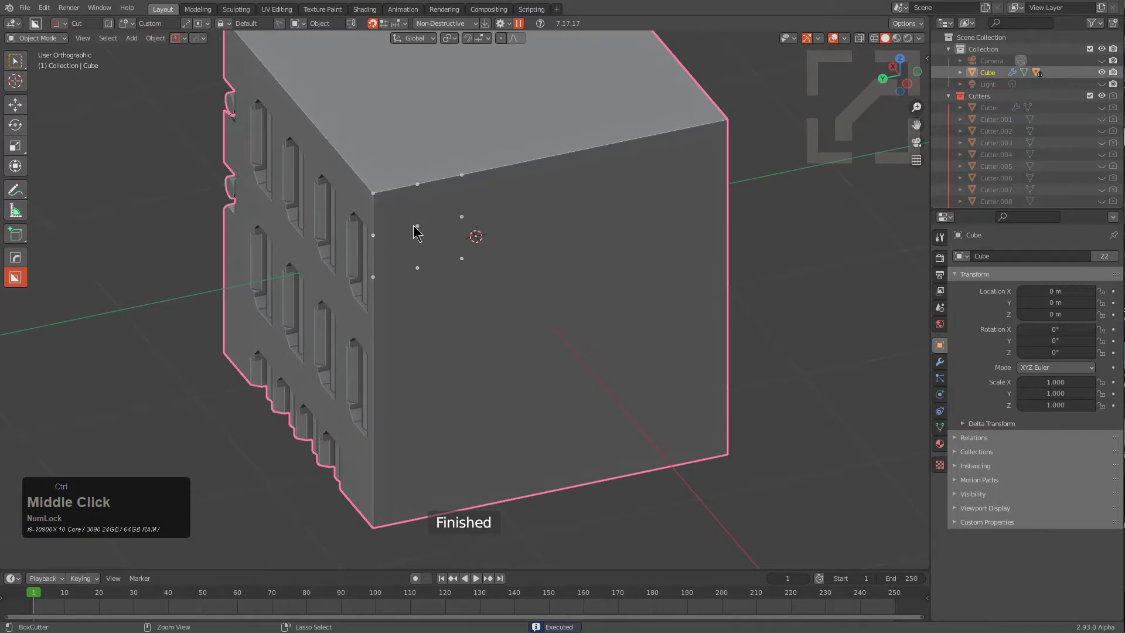
ctrl+click(414, 226)
ctrl+click(416, 226)
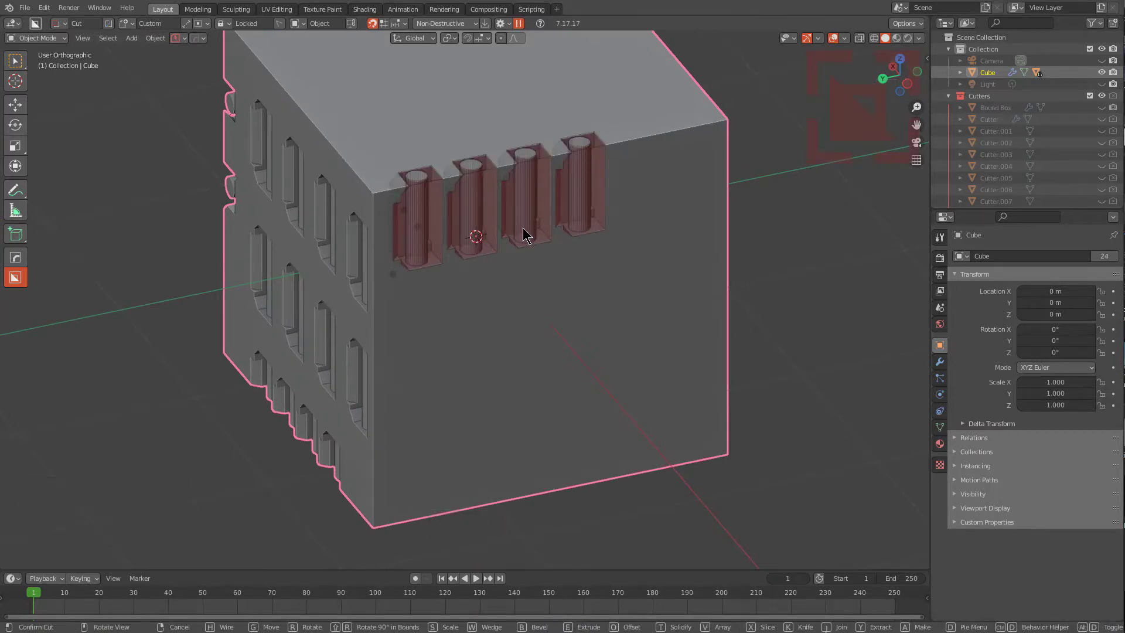
key(v)
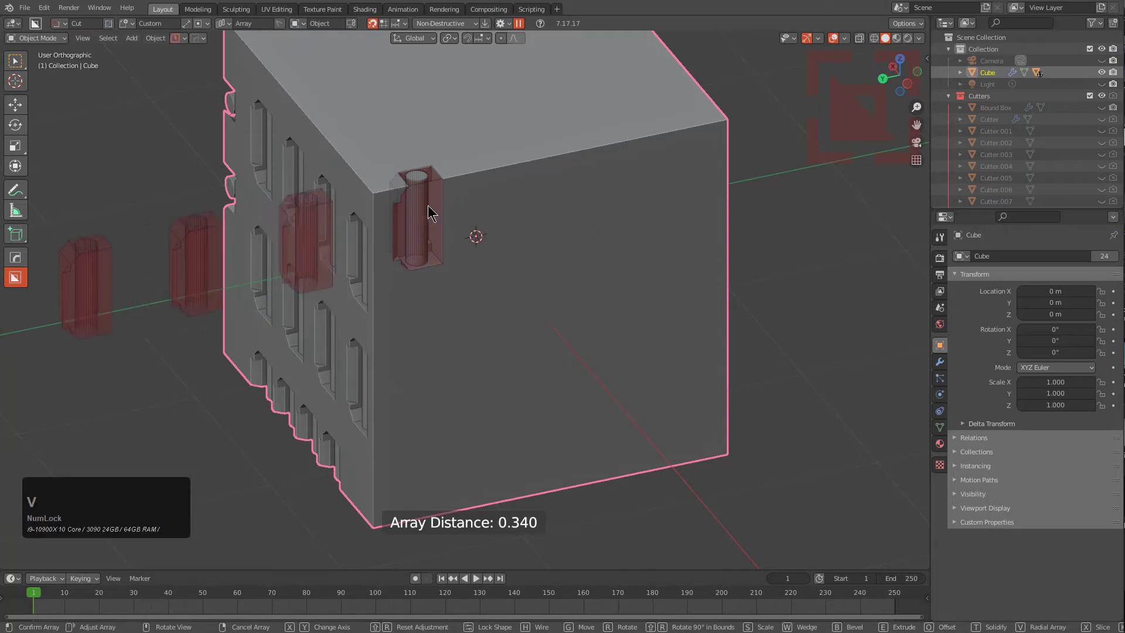
click(388, 206)
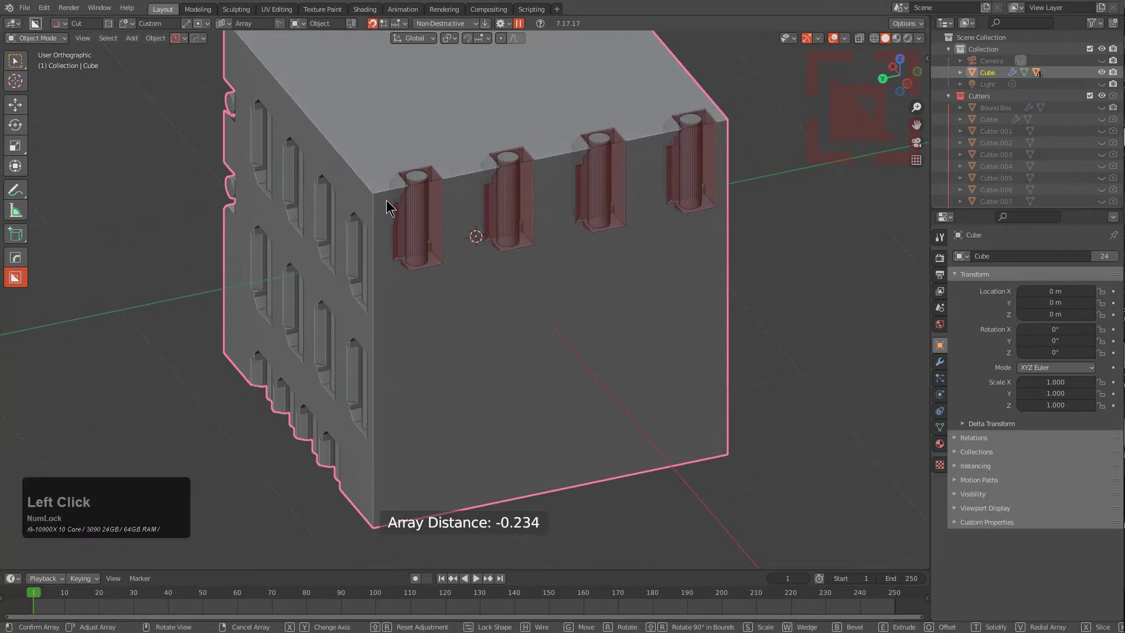
click(505, 174)
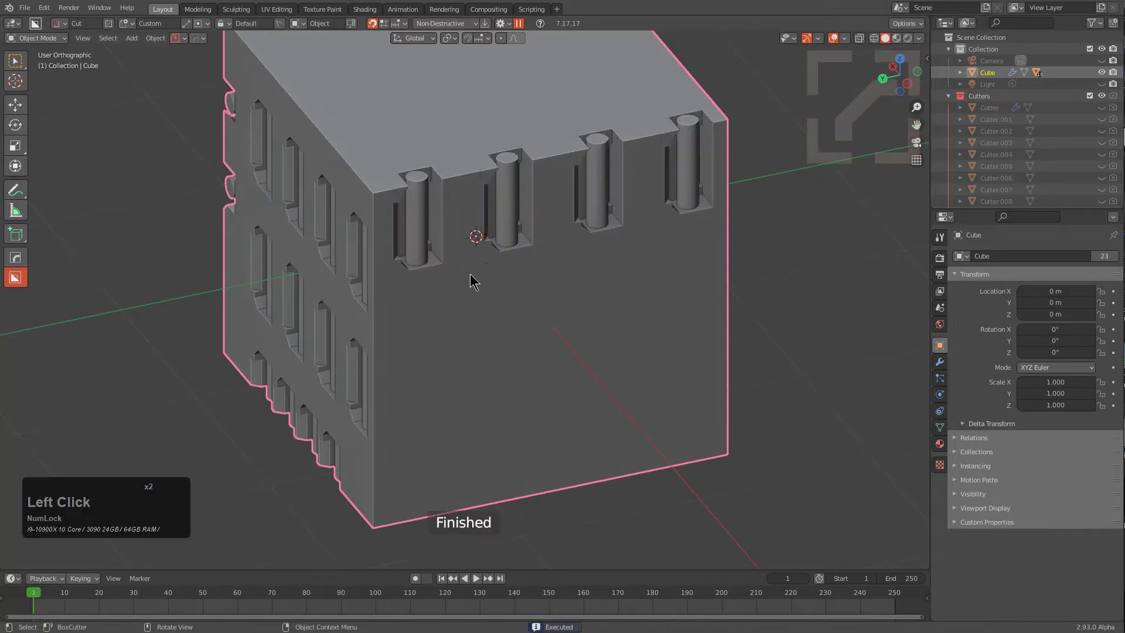
Step: Repeat the widened four-copy hinge array as two more rows on the same face, one midway and one at the bottom edge
click(430, 344)
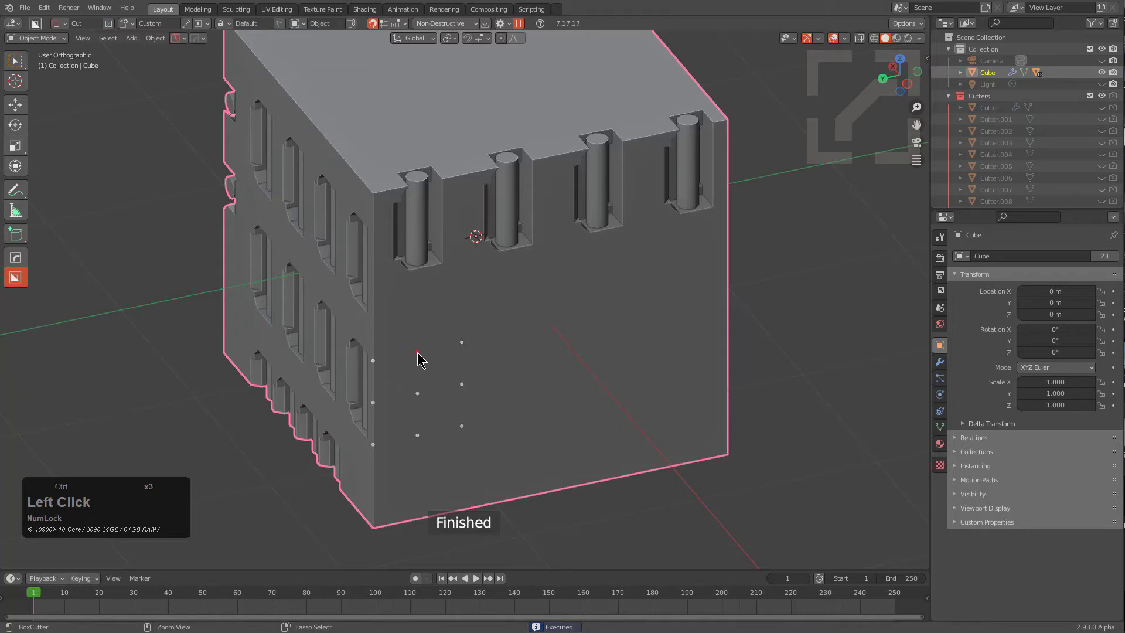
ctrl+click(418, 359)
click(589, 309)
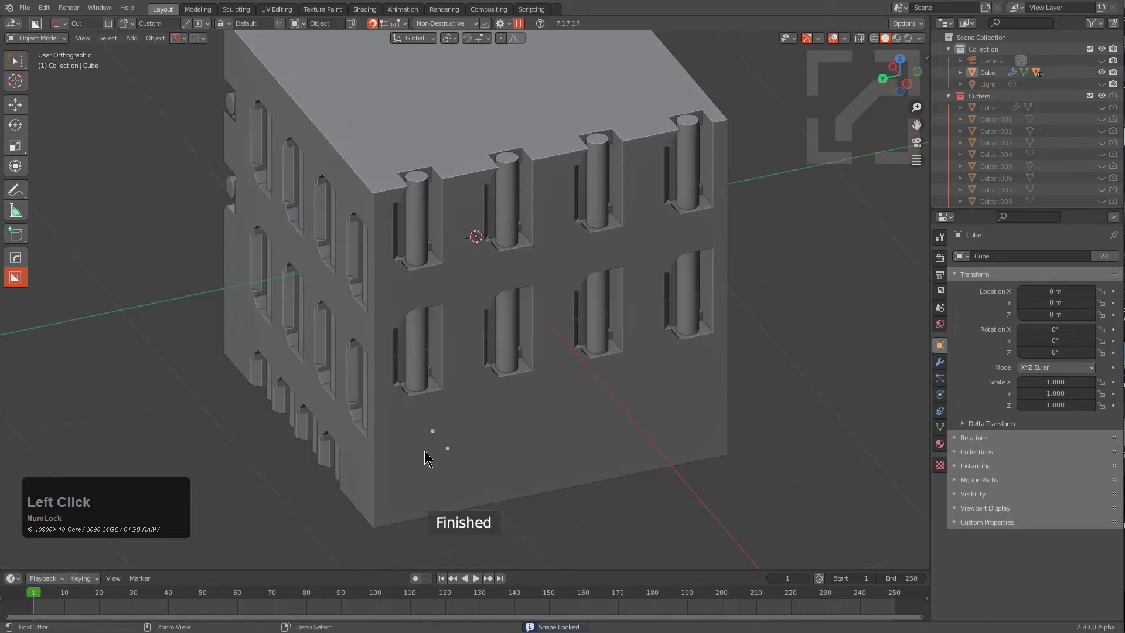
click(424, 501)
click(426, 507)
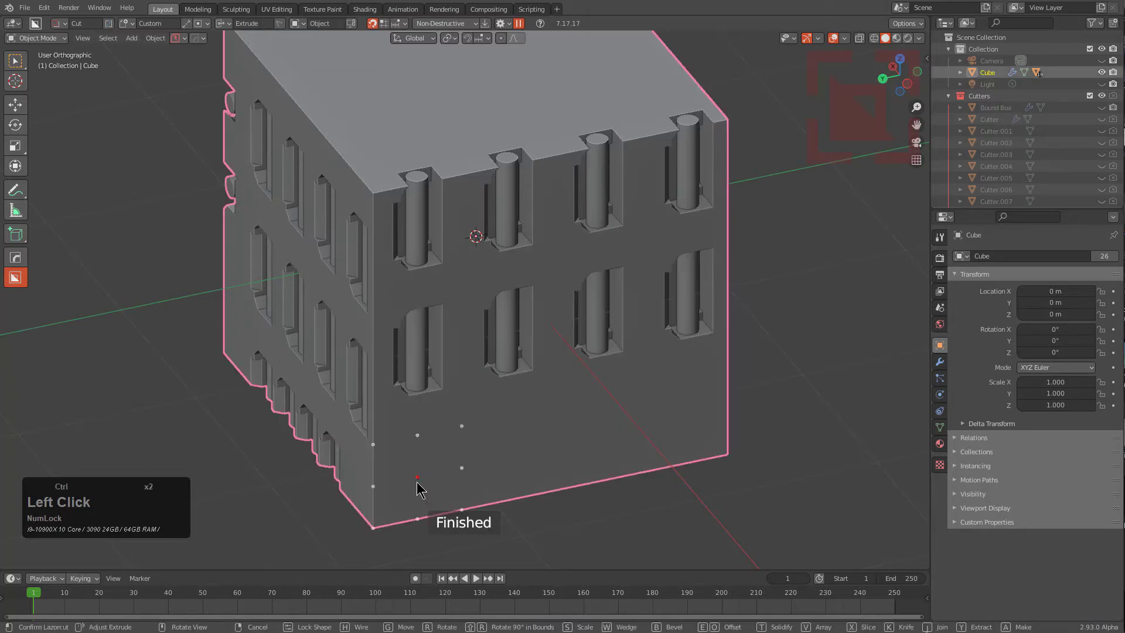
click(417, 477)
middle_drag(561, 378, 396, 252)
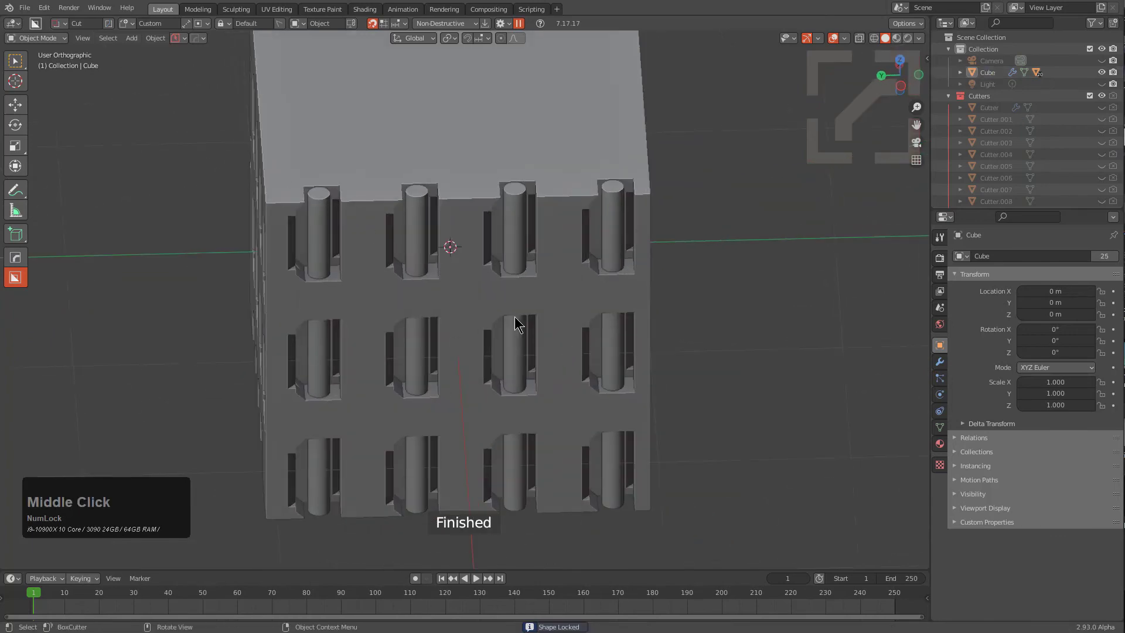